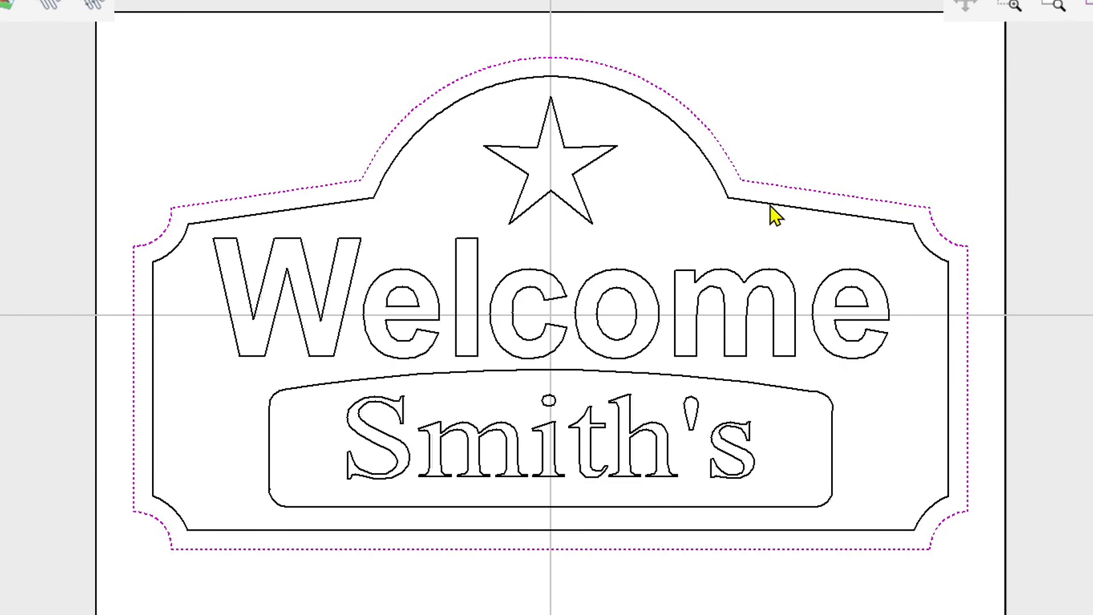
# Examine the finished sign's vectors by selecting the inner border, star, Welcome text, name panel and name text in turn
pyautogui.click(767, 206)
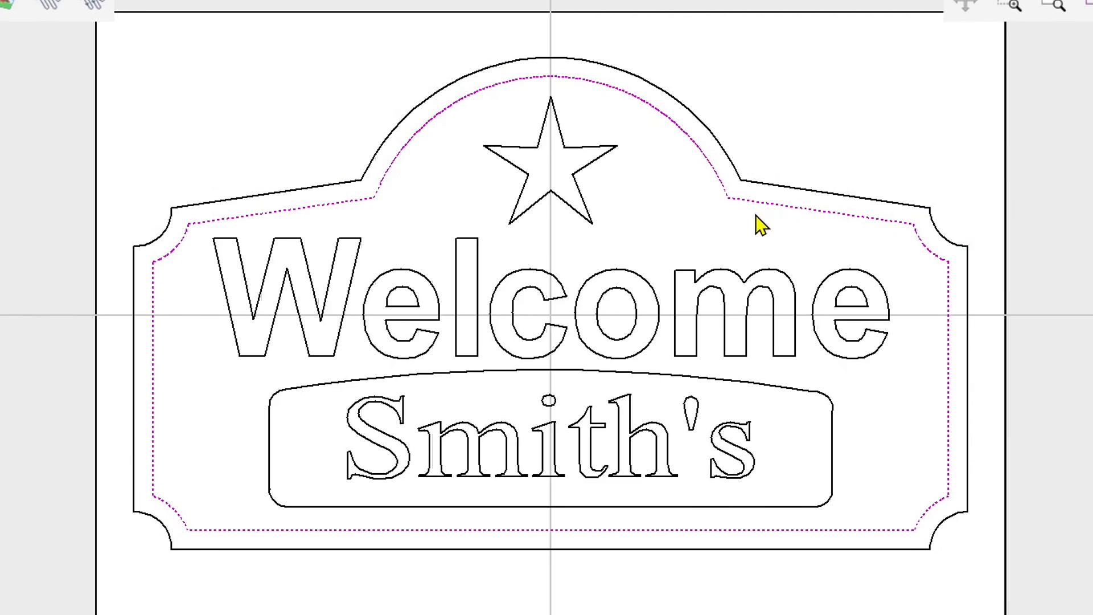
pyautogui.click(595, 159)
pyautogui.click(640, 295)
pyautogui.click(598, 316)
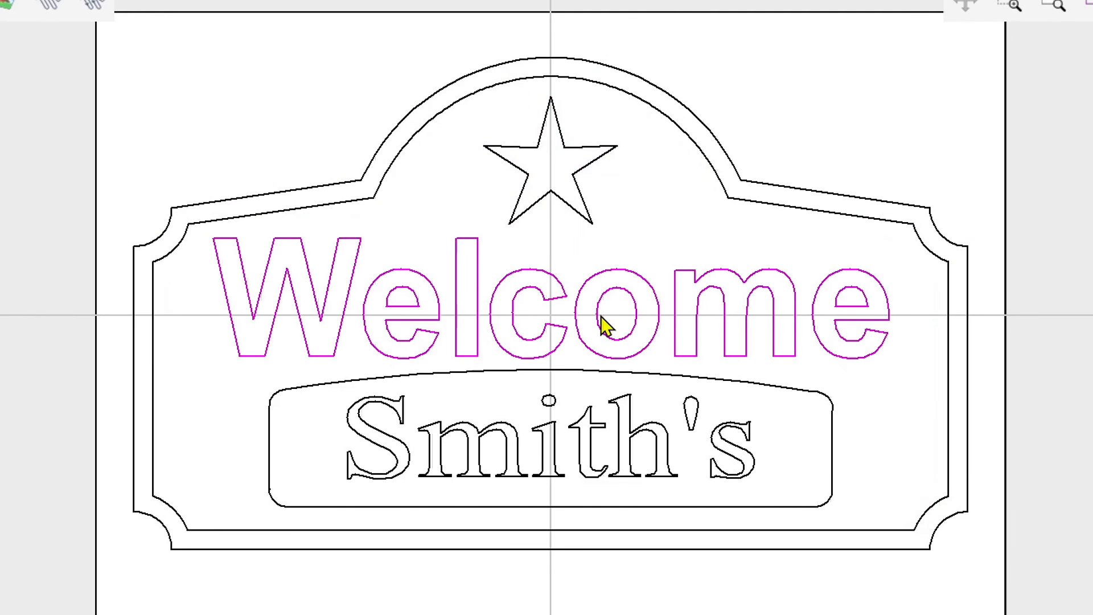
pyautogui.click(796, 391)
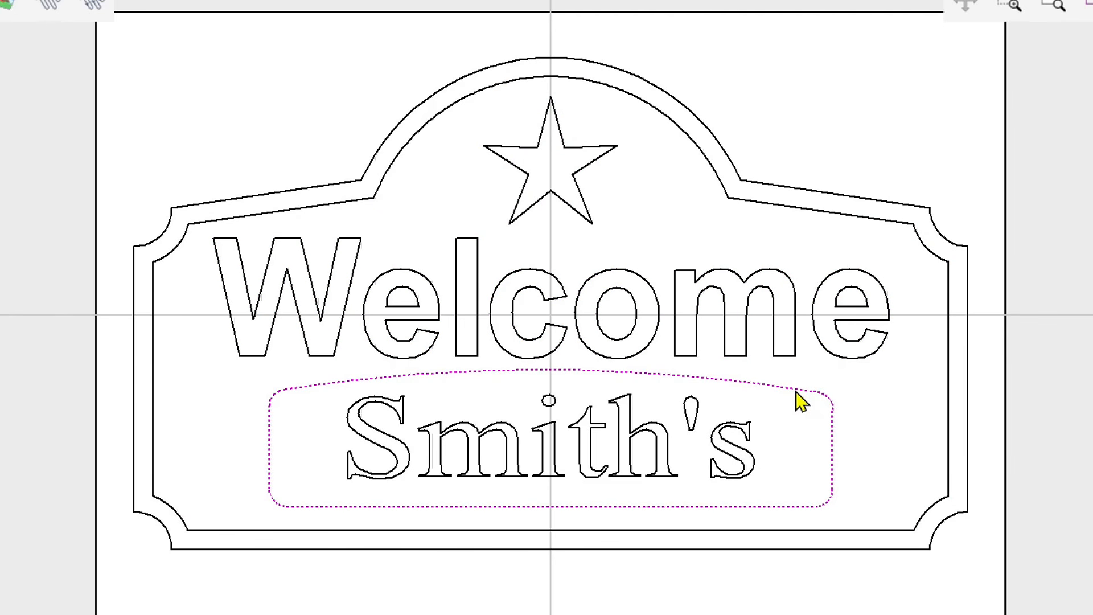
pyautogui.click(723, 439)
pyautogui.click(928, 405)
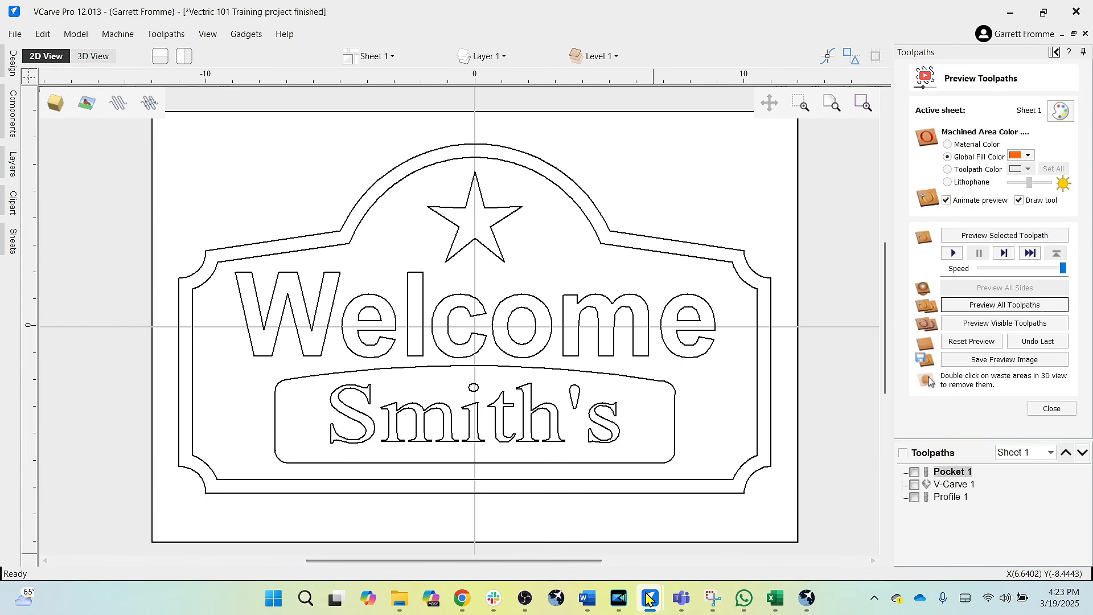
# Switch to the Vectric 101 Training project and set its job size to 24 inches wide by 16 inches high
pyautogui.moveTo(648, 601)
pyautogui.click(776, 540)
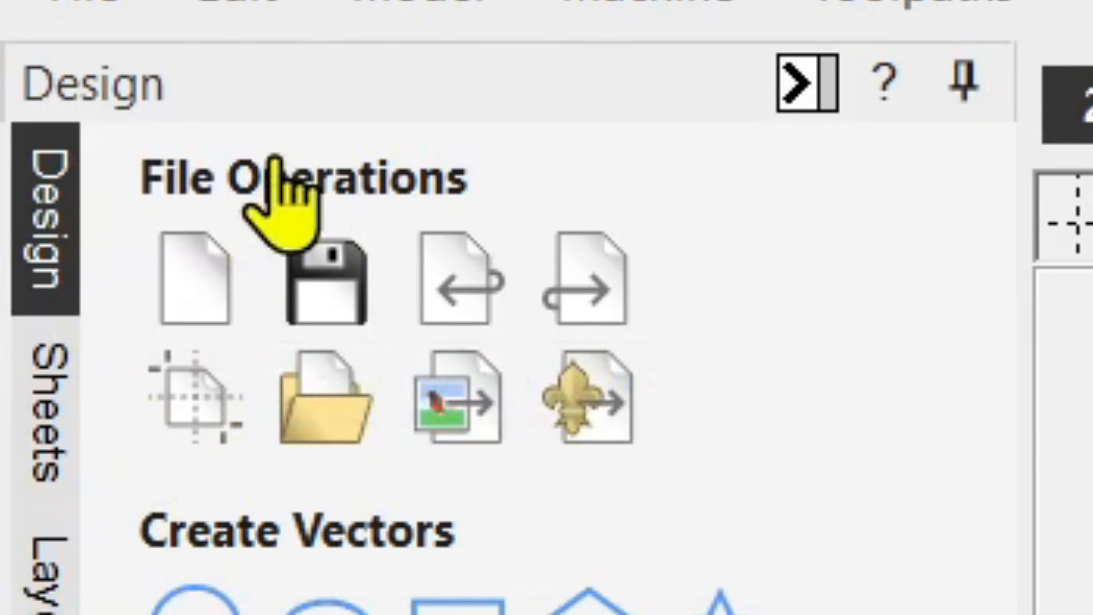
pyautogui.click(191, 447)
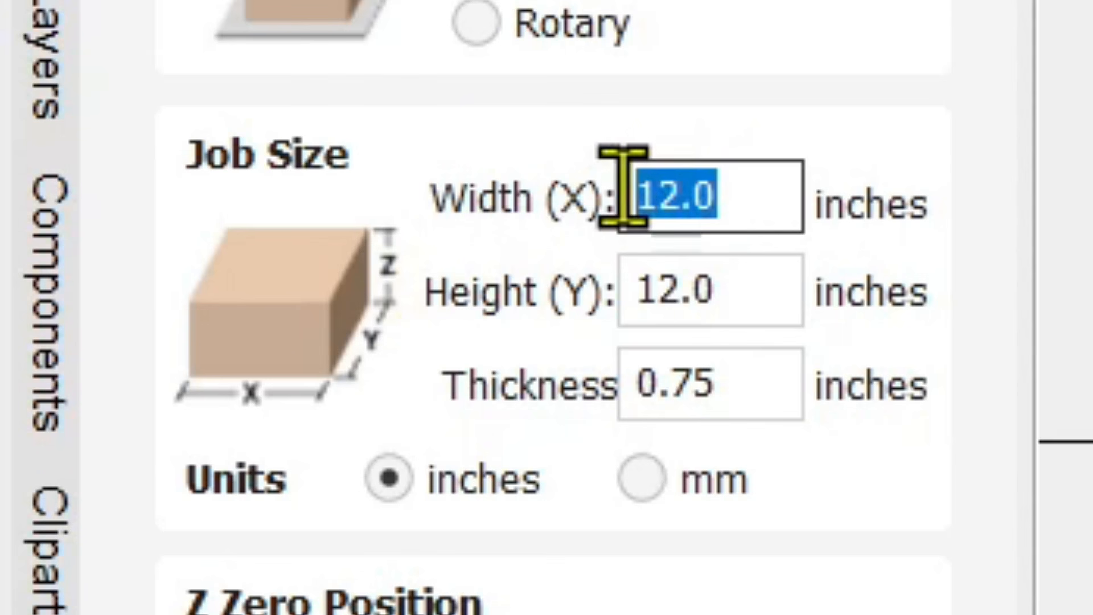
pyautogui.write('24')
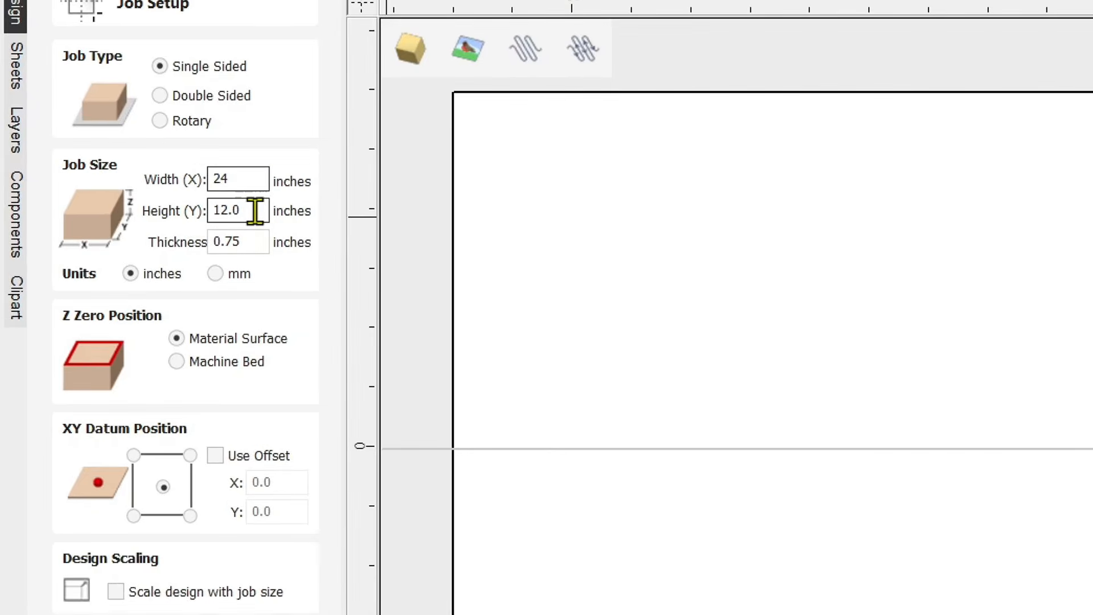
pyautogui.moveTo(134, 191); pyautogui.dragTo(112, 191)
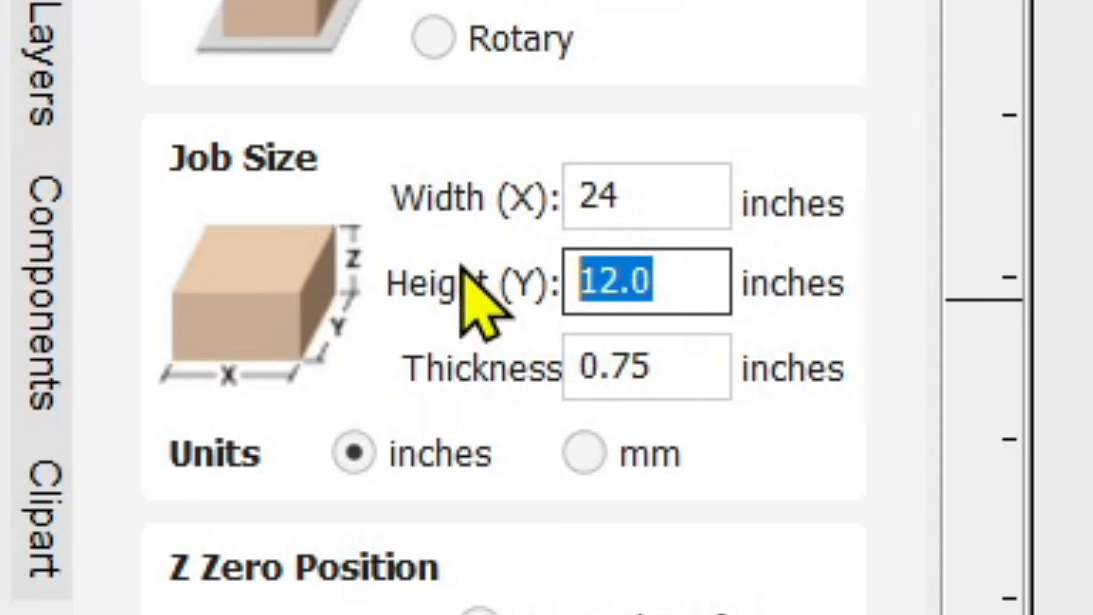
pyautogui.write('16')
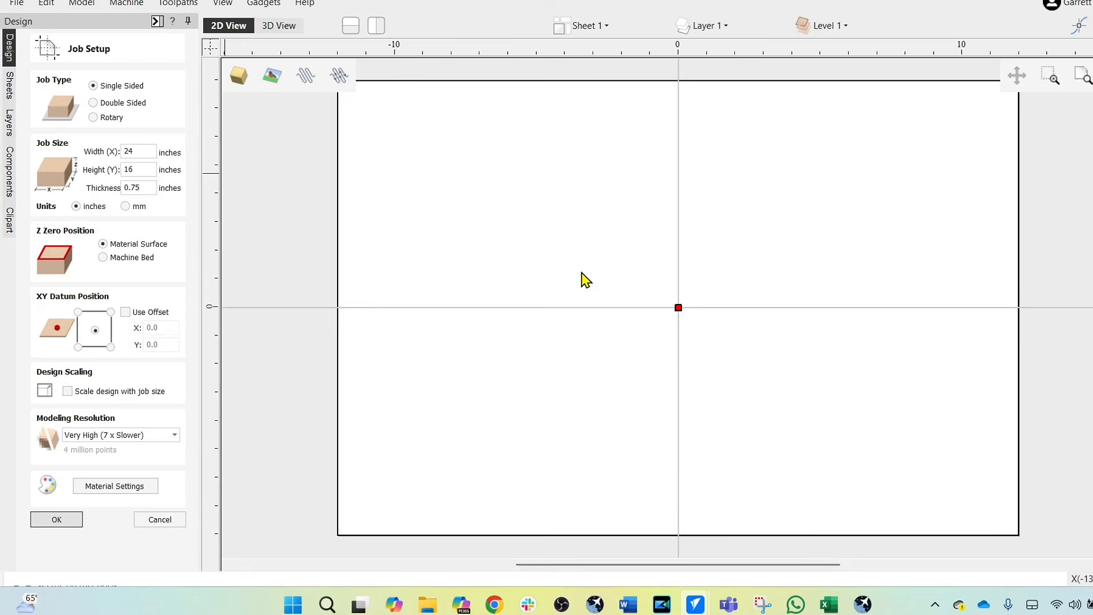
pyautogui.press('Return')
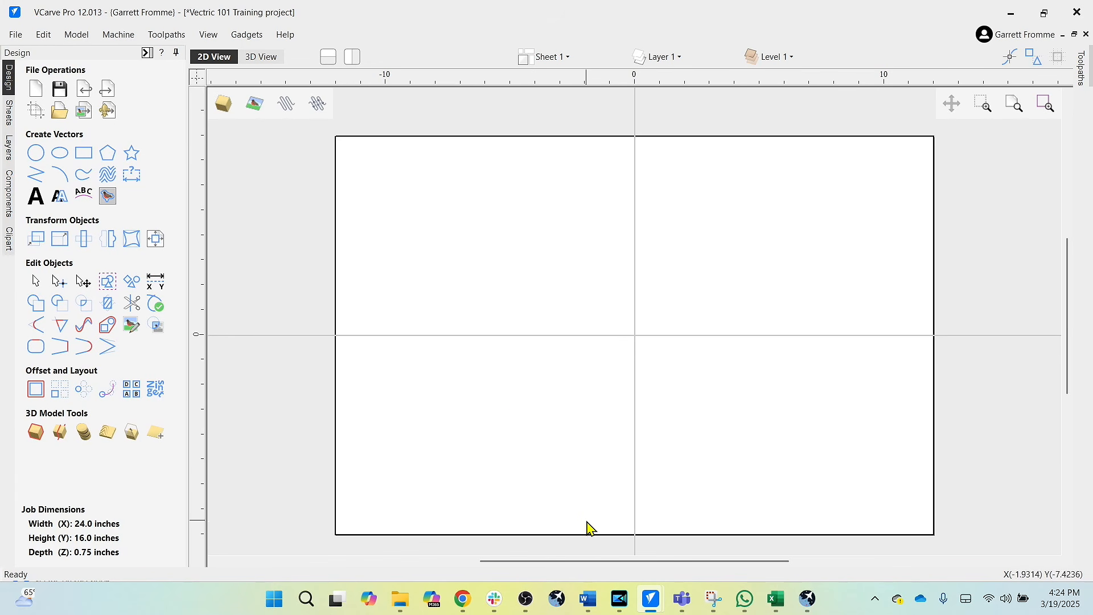
pyautogui.moveTo(653, 598)
pyautogui.click(653, 549)
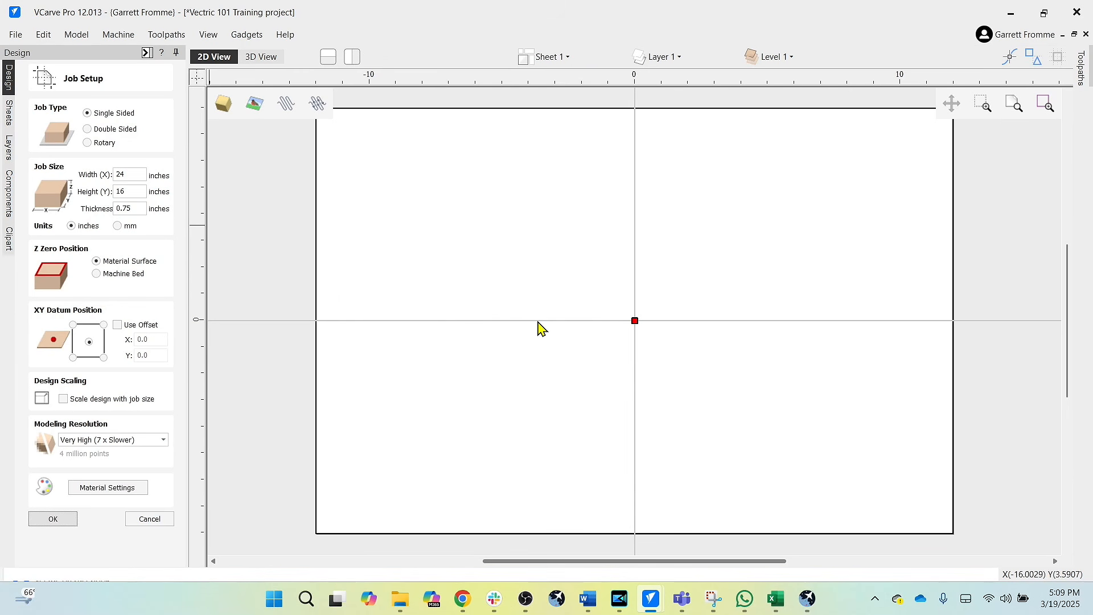
pyautogui.press('Return')
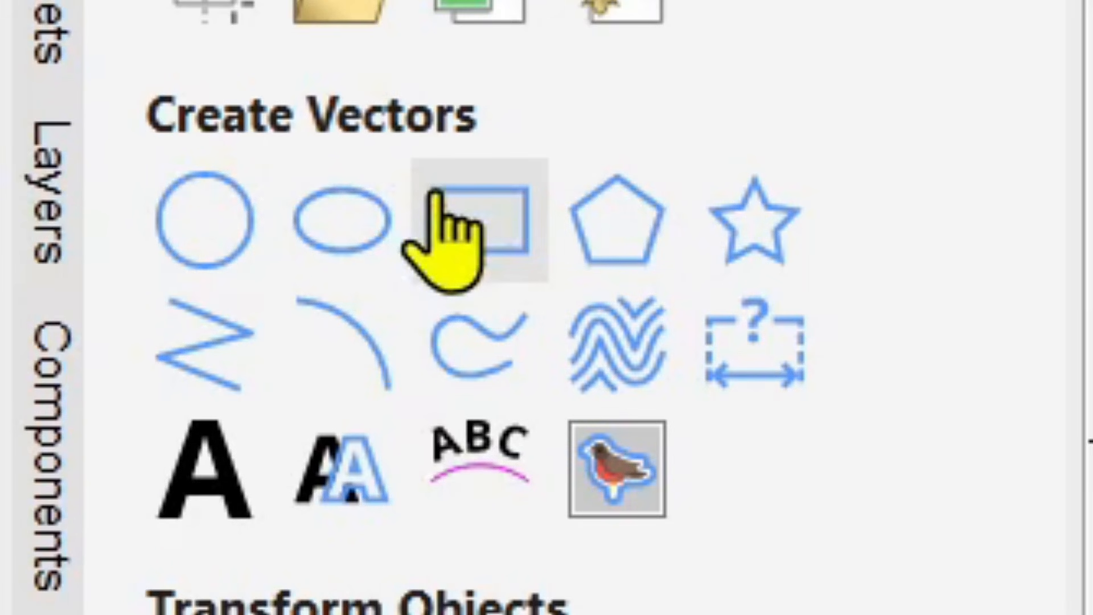
# Draw a 6.1 by 5 inch rectangle with square corners, centred at X -7.5869, Y 2.6511
pyautogui.click(475, 239)
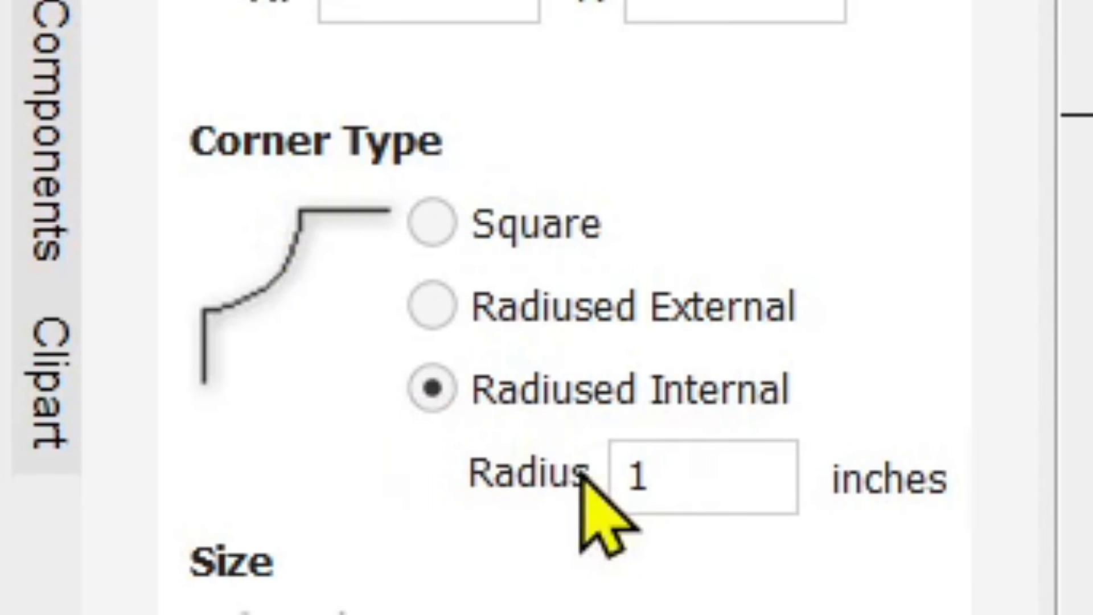
pyautogui.doubleClick(716, 501)
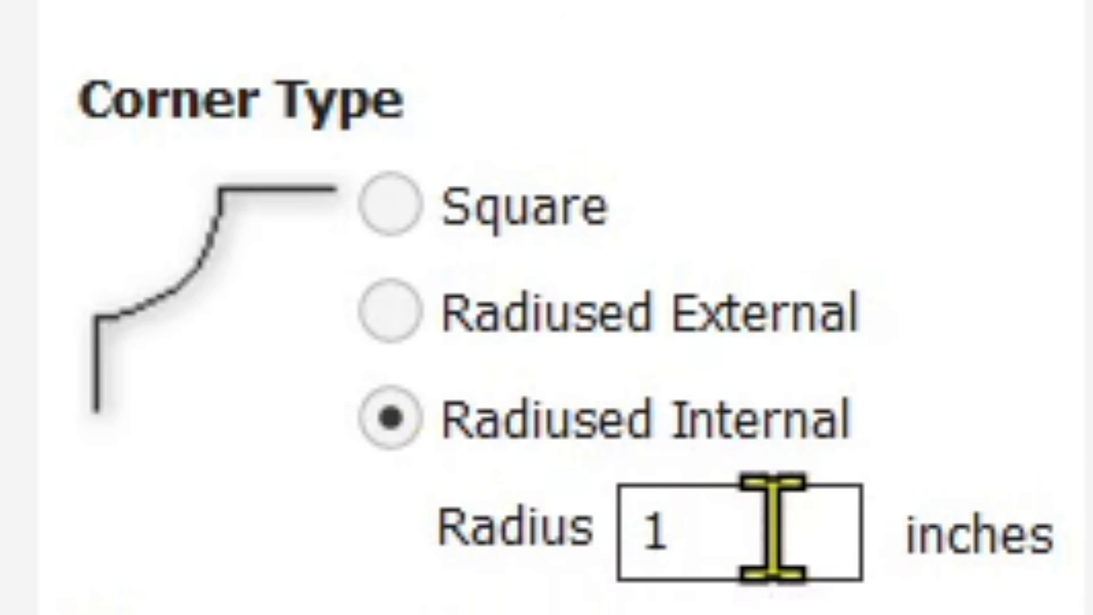
pyautogui.moveTo(774, 532); pyautogui.dragTo(555, 544)
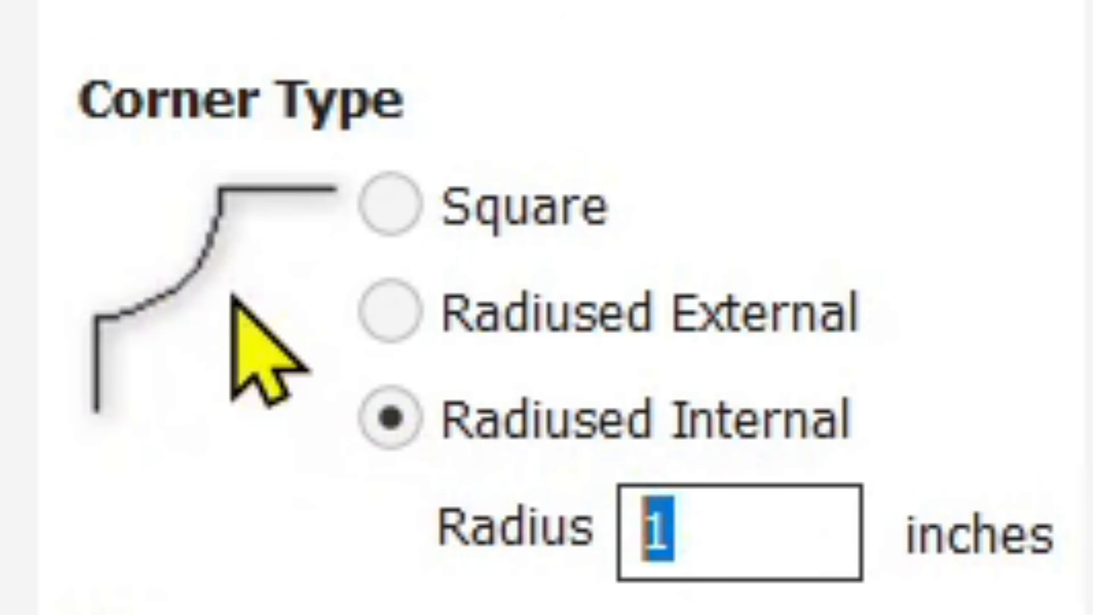
pyautogui.click(420, 325)
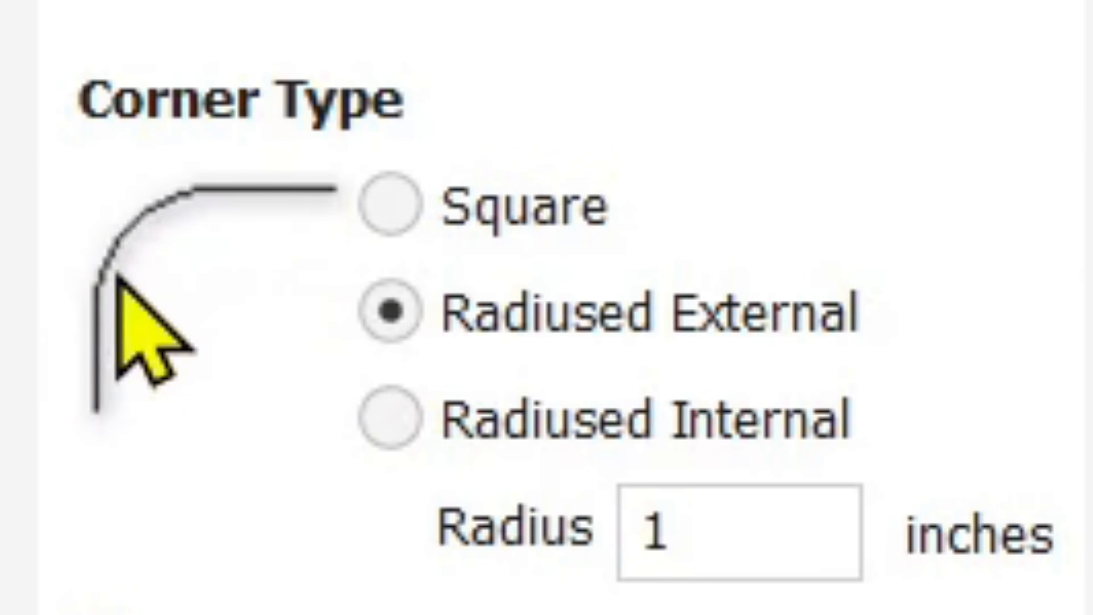
pyautogui.click(387, 216)
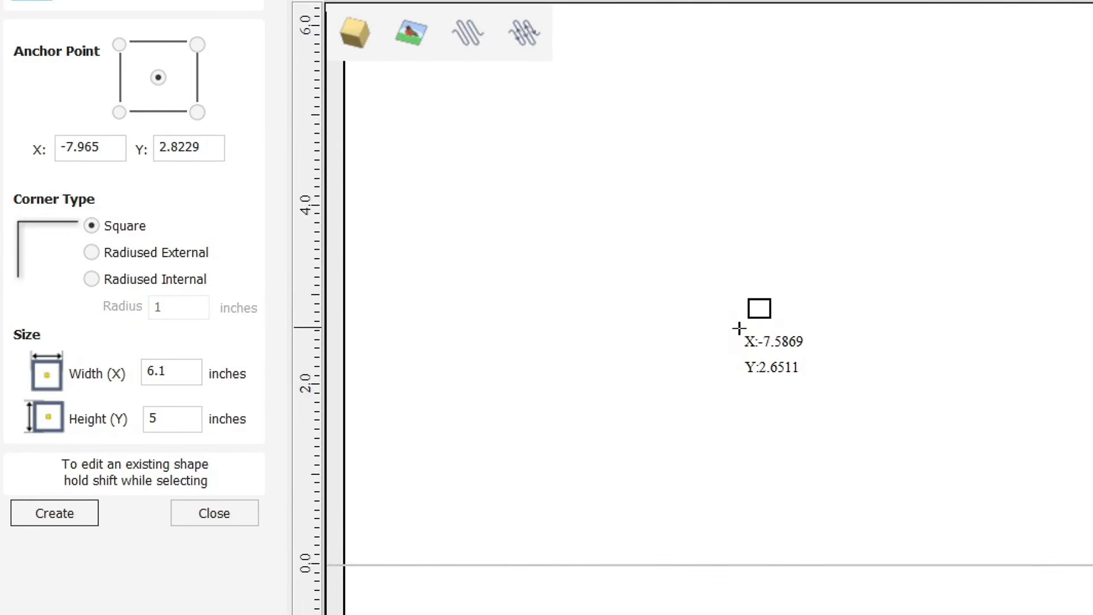
pyautogui.click(660, 318)
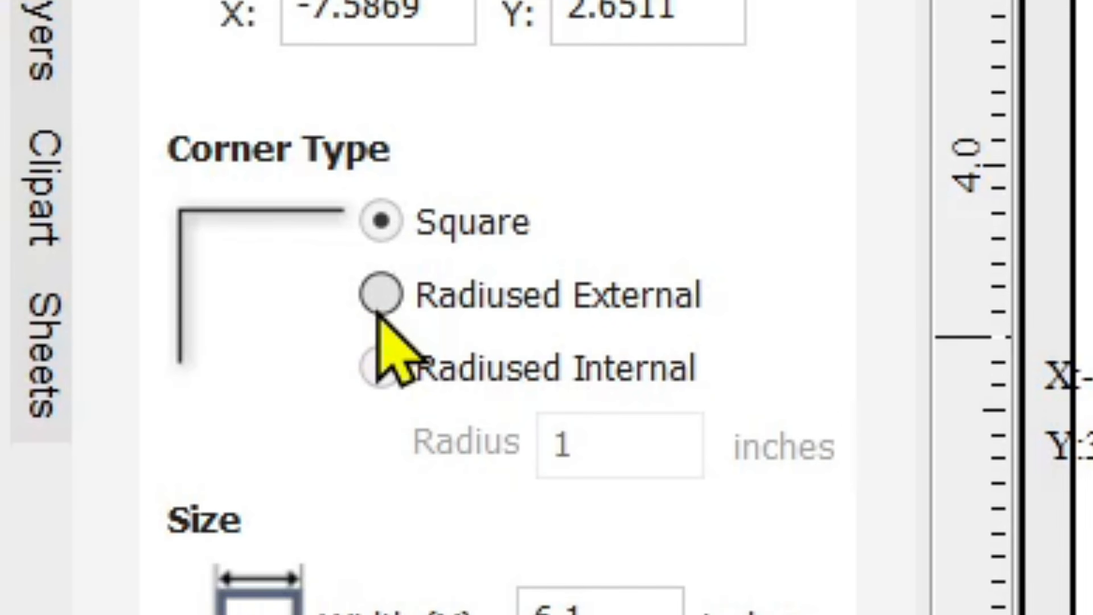
# Try Radiused External corners on the rectangle, and apply Radiused Internal corners with a 1 inch radius
pyautogui.click(378, 311)
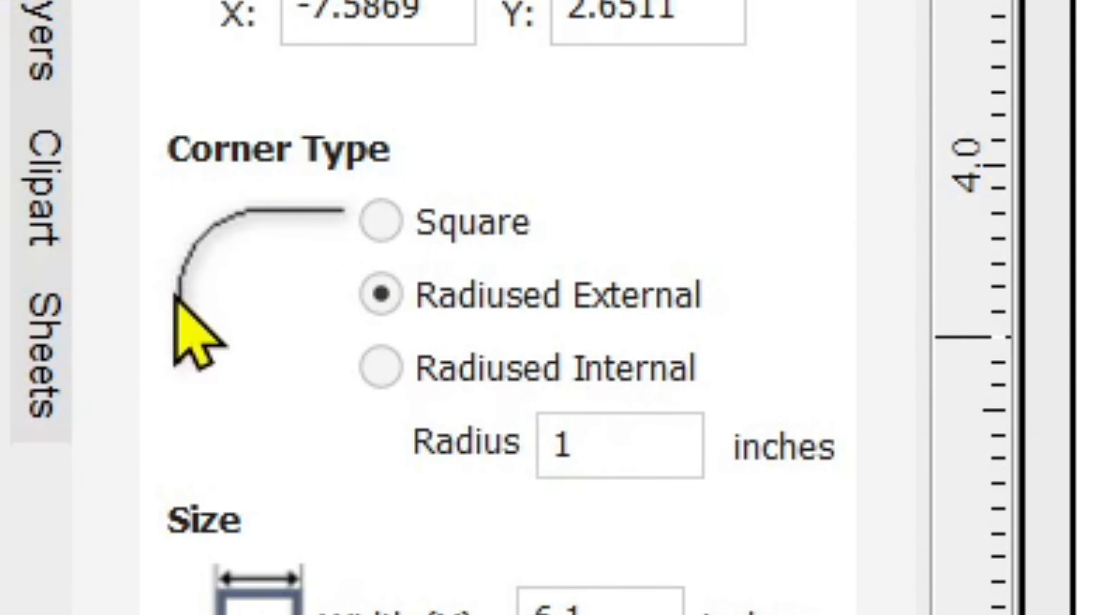
pyautogui.moveTo(639, 444); pyautogui.dragTo(449, 447)
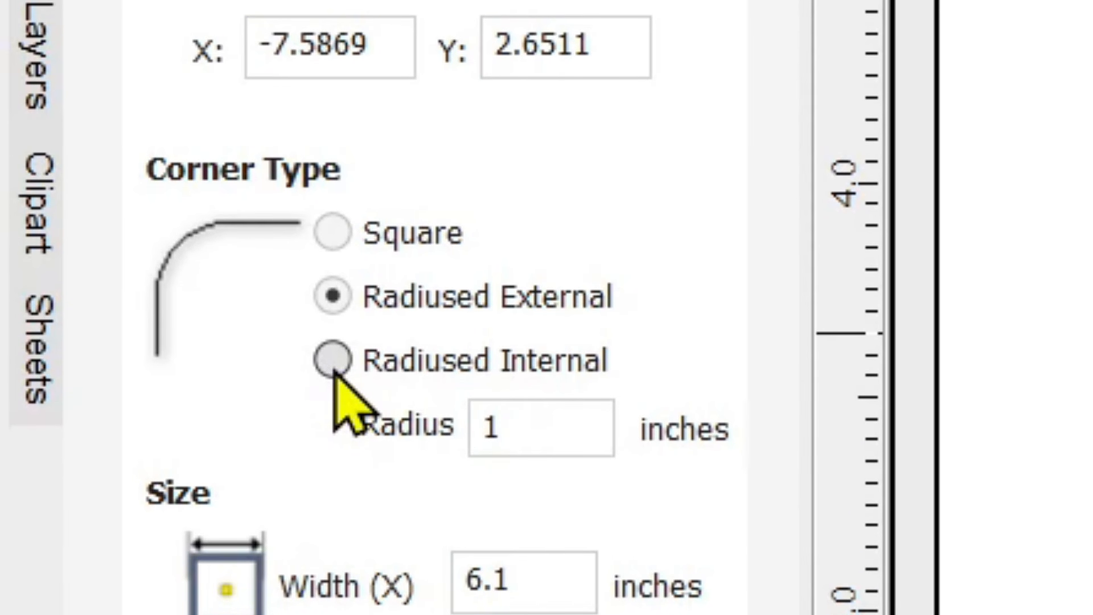
pyautogui.click(331, 368)
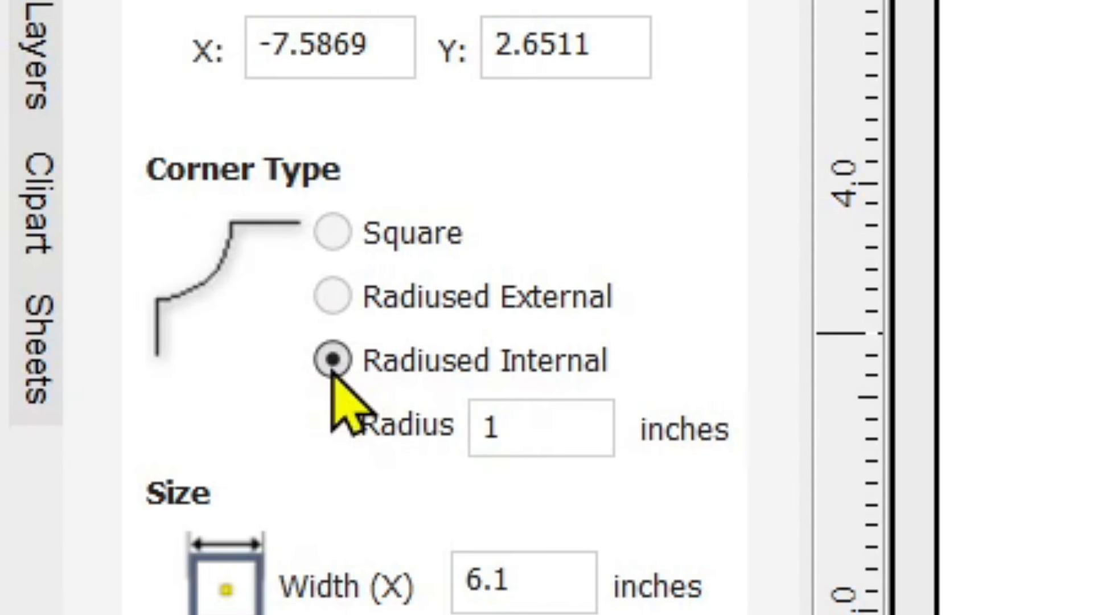
pyautogui.doubleClick(561, 424)
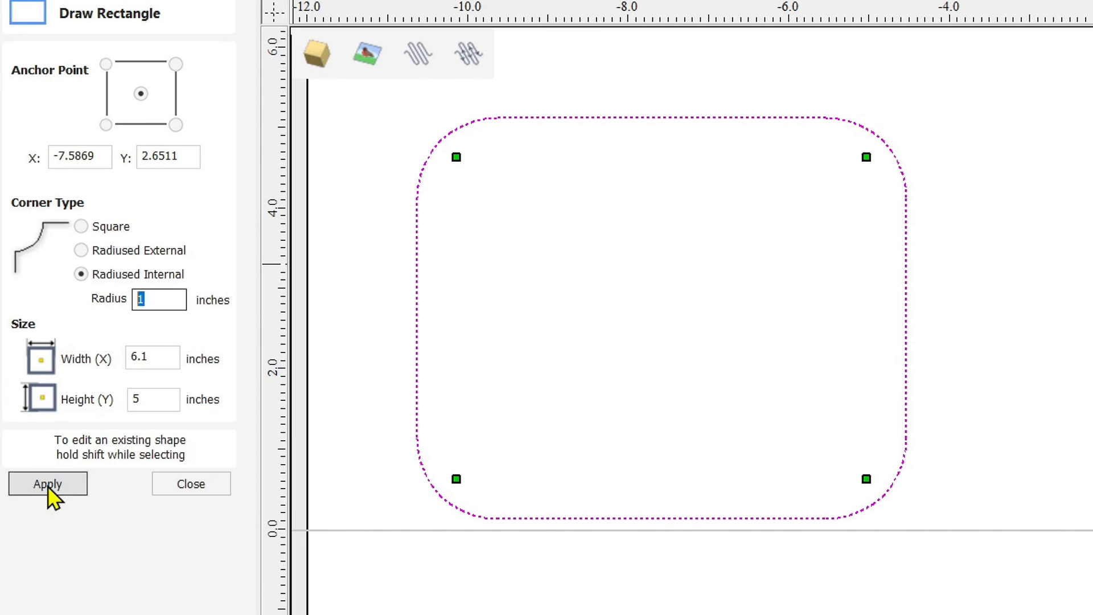
pyautogui.click(47, 484)
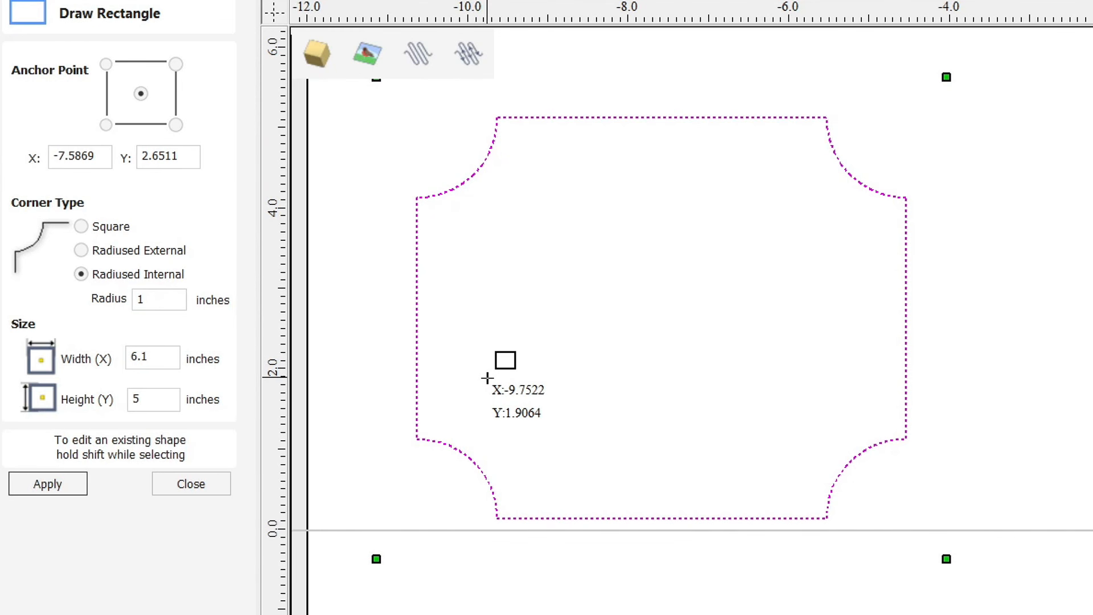
# Switch the rectangle's corners to external radius and back to square, and delete the rectangle
pyautogui.press('e')
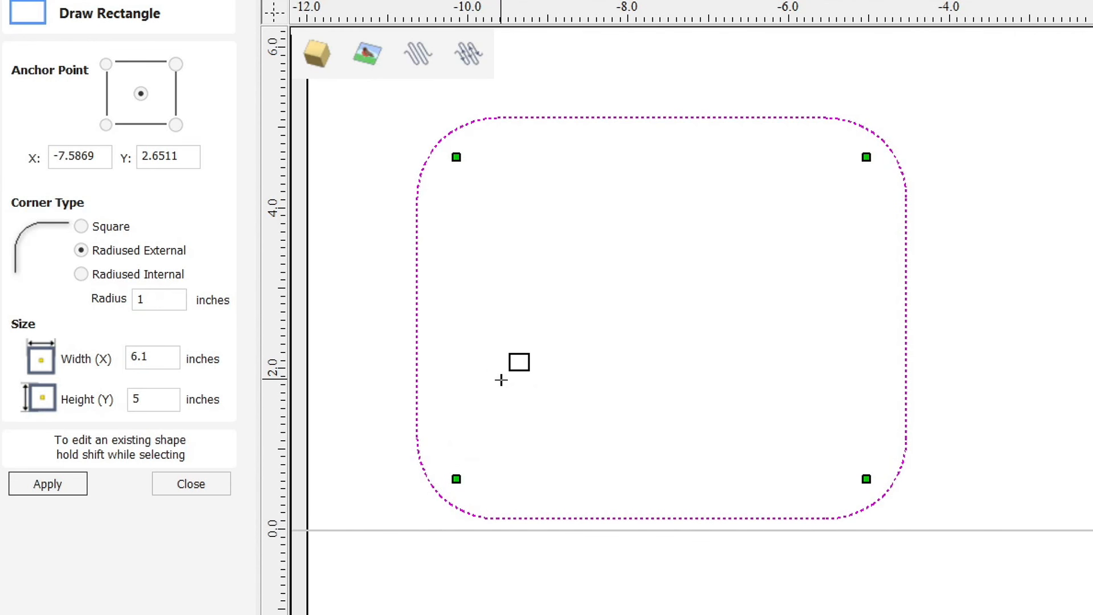
pyautogui.press('s')
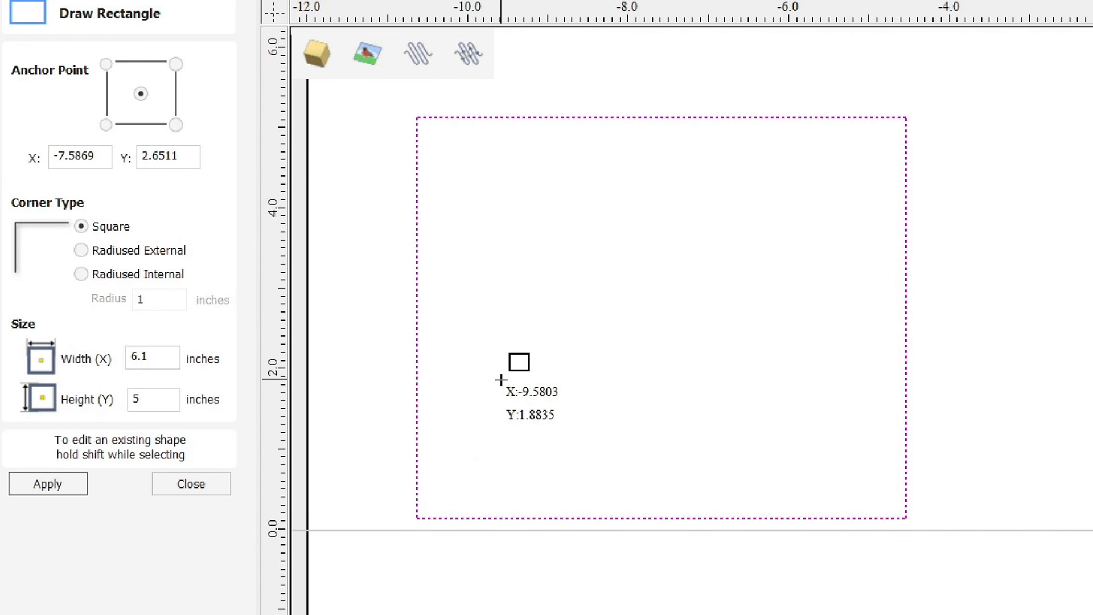
pyautogui.press('Delete')
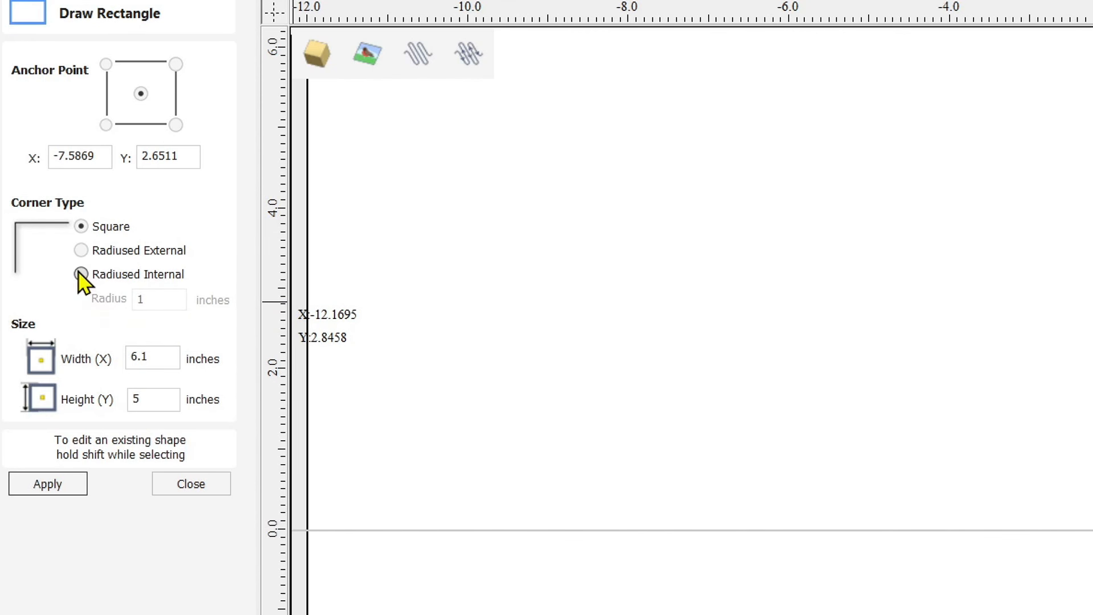
# Set up a new rectangle with Radiused Internal corners of 1 inch radius, 22 inches wide and 10 inches high
pyautogui.click(81, 273)
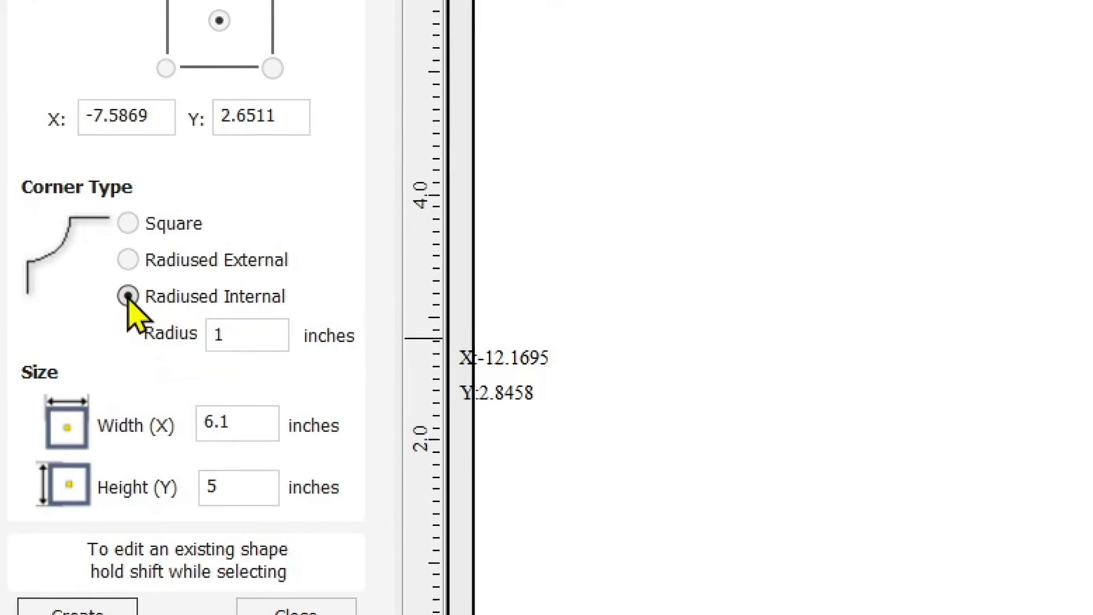
pyautogui.doubleClick(286, 359)
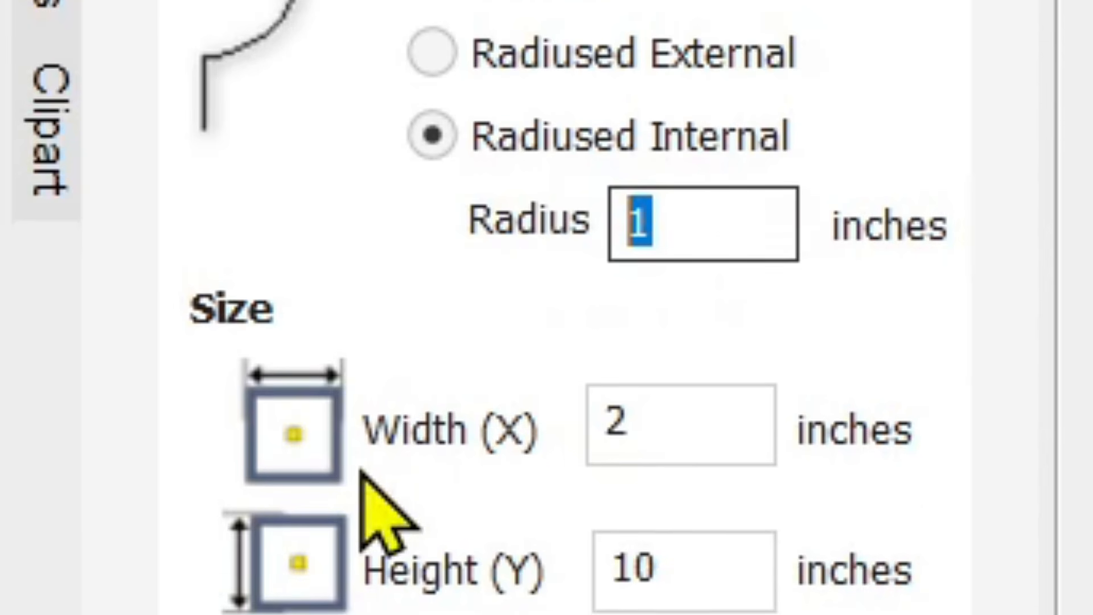
pyautogui.moveTo(669, 214); pyautogui.dragTo(475, 214)
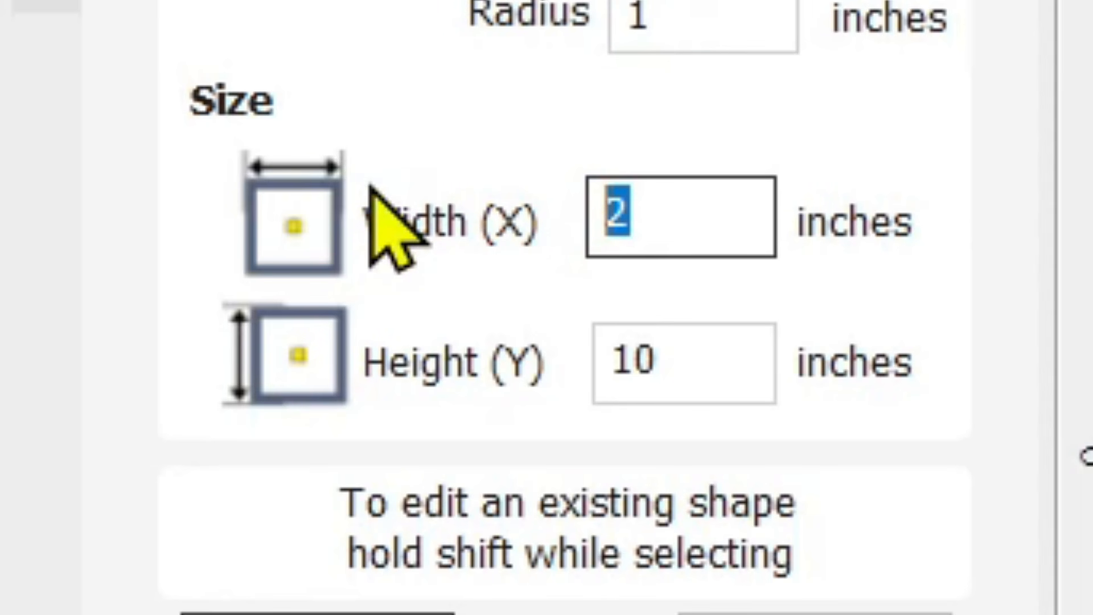
pyautogui.write('2')
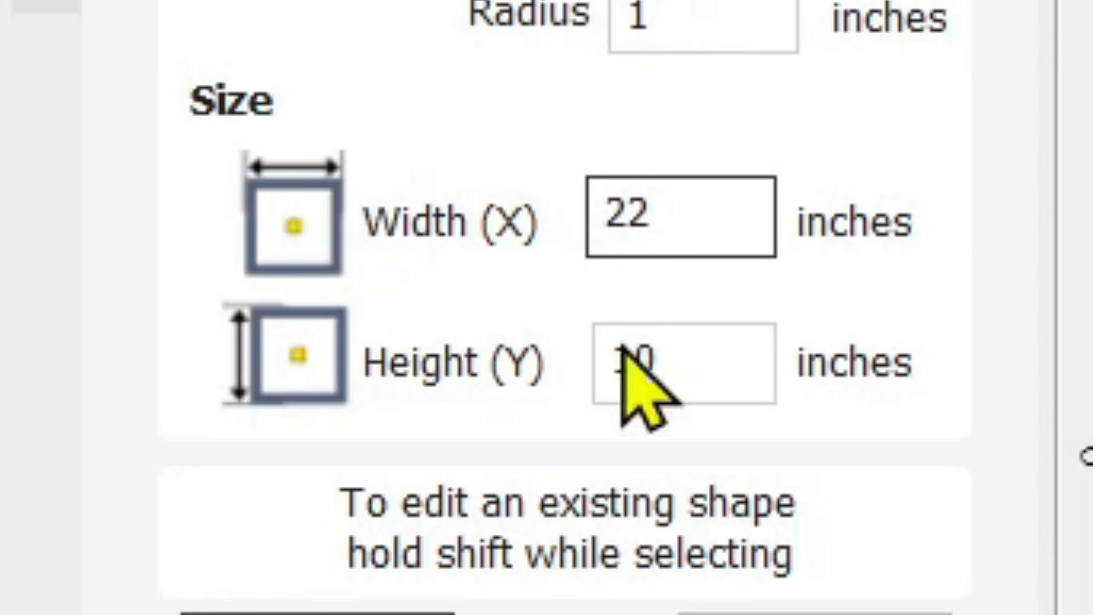
pyautogui.moveTo(740, 365); pyautogui.dragTo(569, 398)
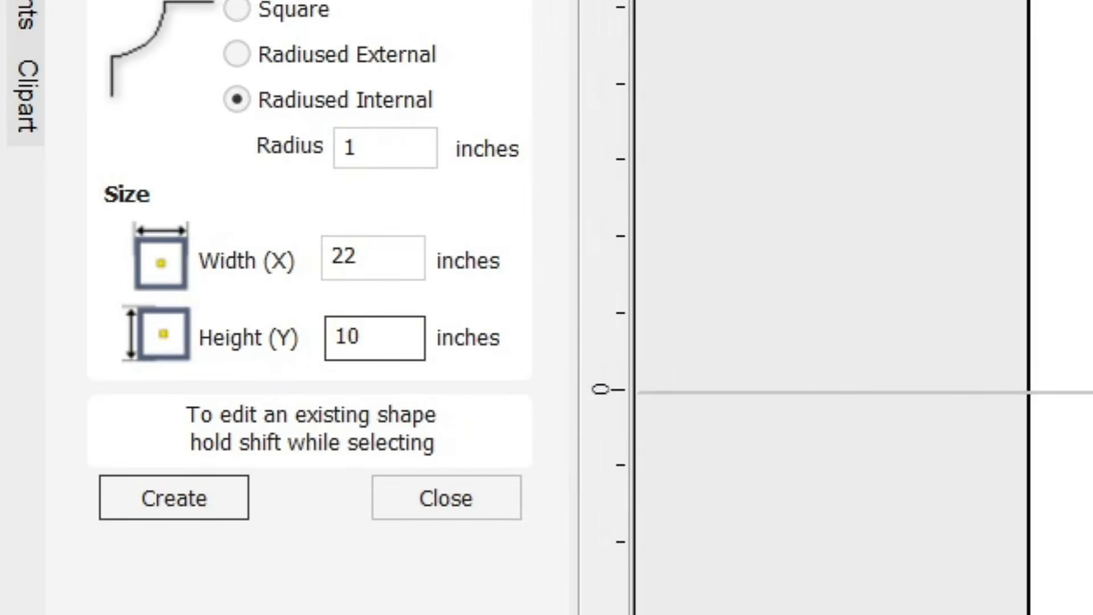
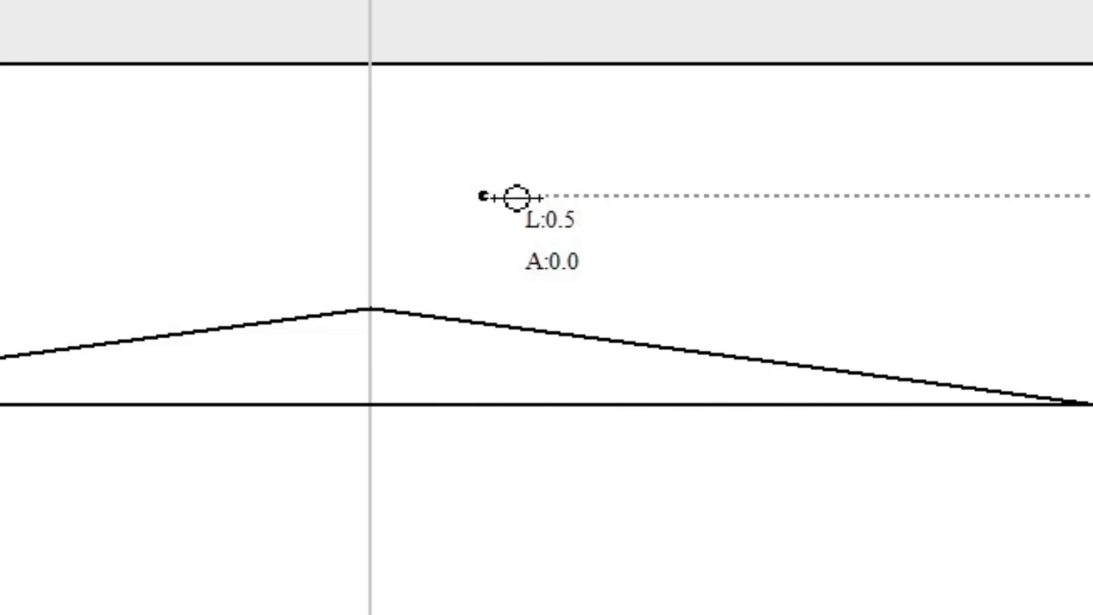
# Draw an open freeform curve above the sign outline's angled peak as a trial, and delete it
pyautogui.click(768, 219)
pyautogui.moveTo(852, 196); pyautogui.dragTo(937, 89)
pyautogui.moveTo(681, 64); pyautogui.dragTo(649, 78)
pyautogui.click(459, 102)
pyautogui.click(238, 120)
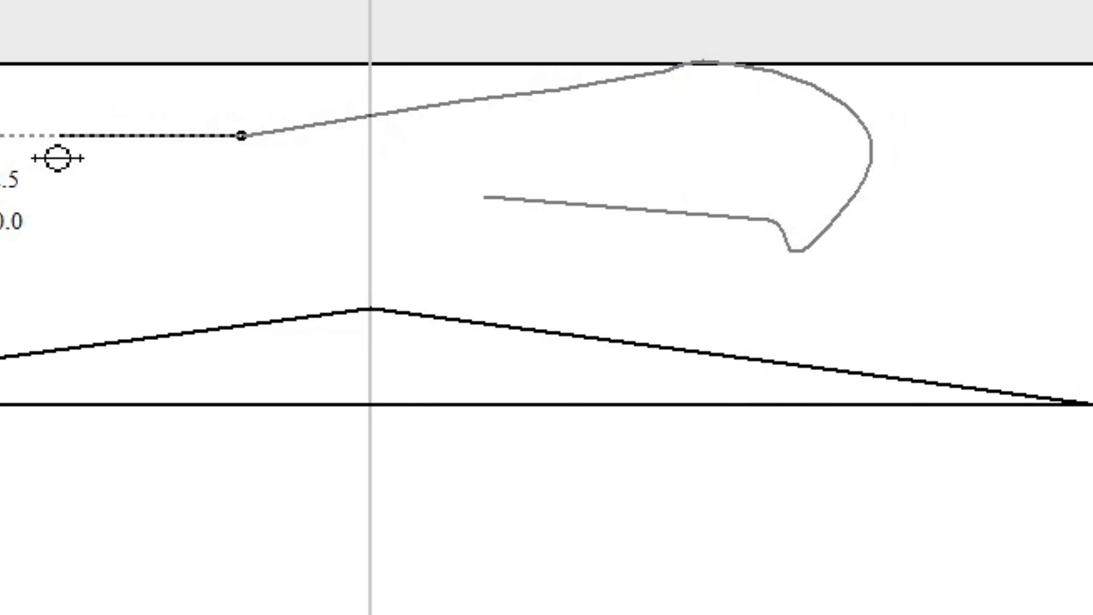
pyautogui.rightClick(210, 136)
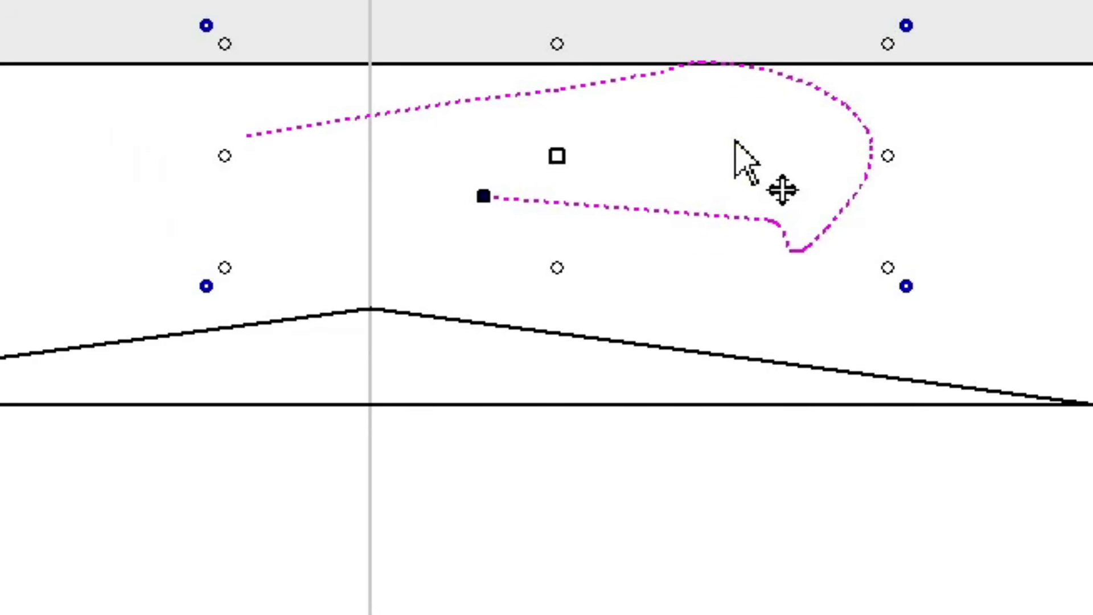
pyautogui.press('Delete')
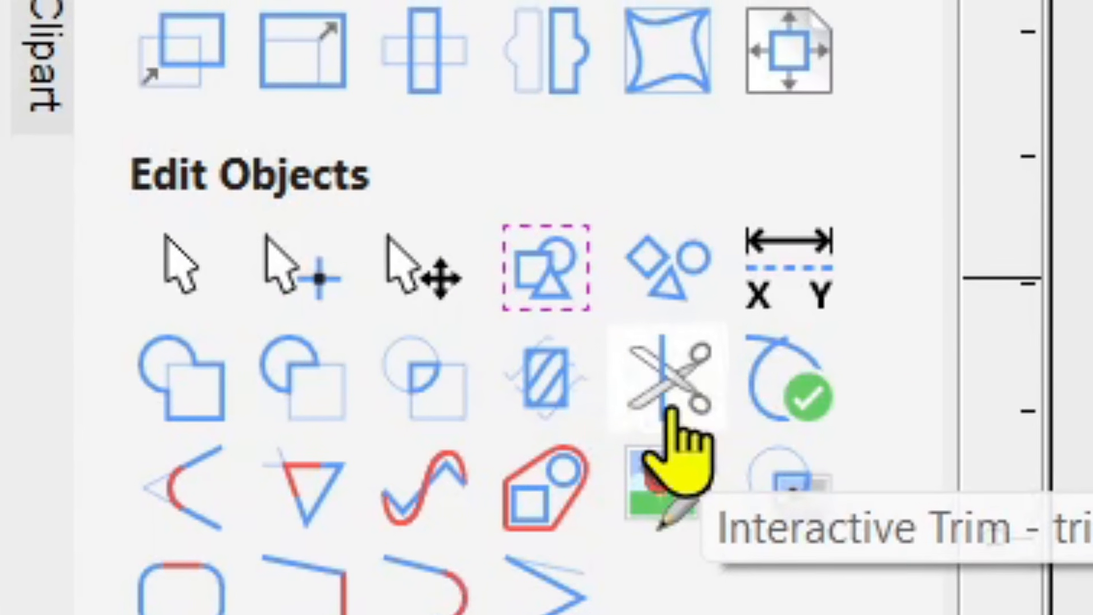
# Trim away the rectangle's straight upper edge beneath the angled peak, and select the combined sign outline
pyautogui.click(653, 316)
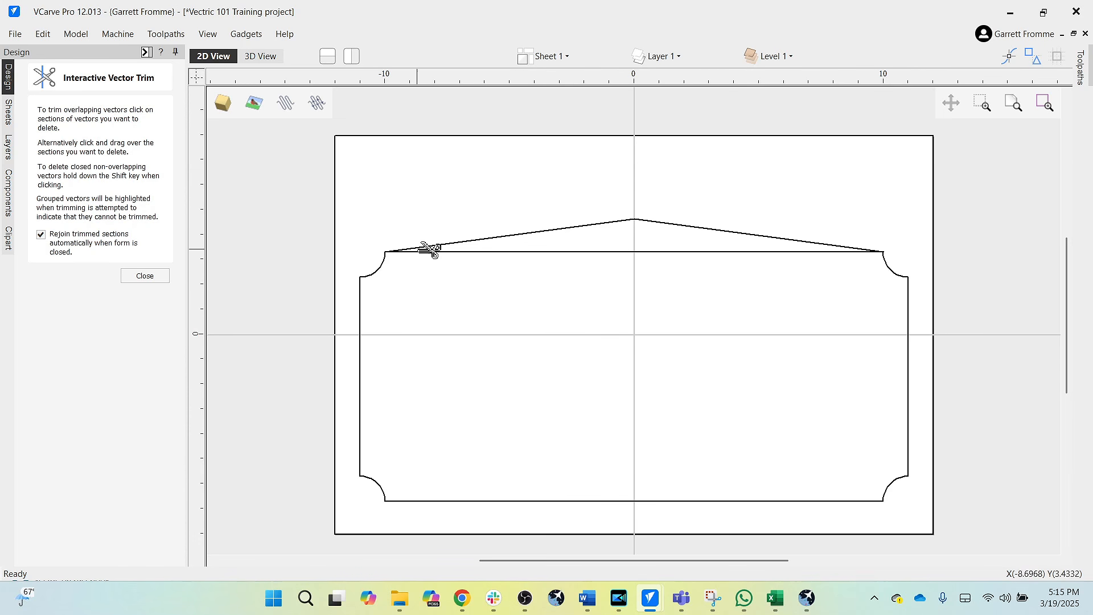
pyautogui.click(595, 251)
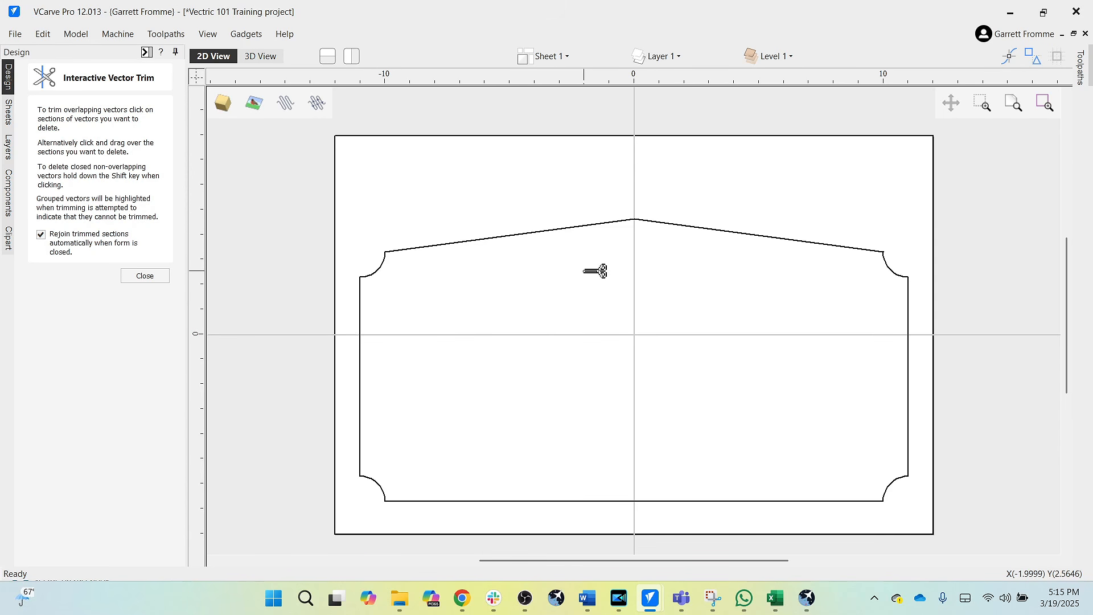
pyautogui.press('Escape')
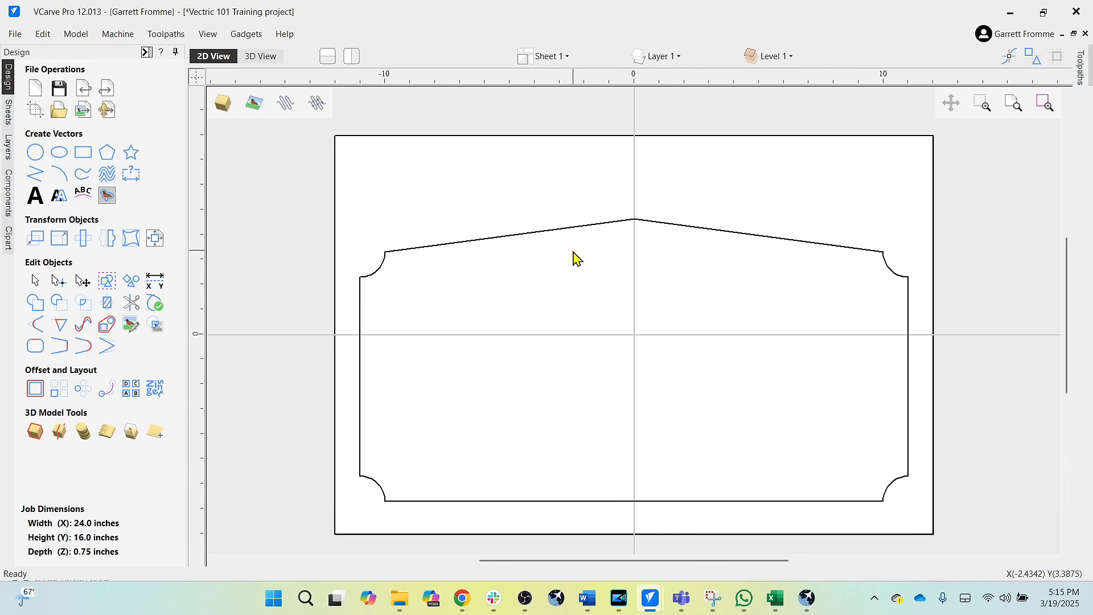
pyautogui.click(562, 232)
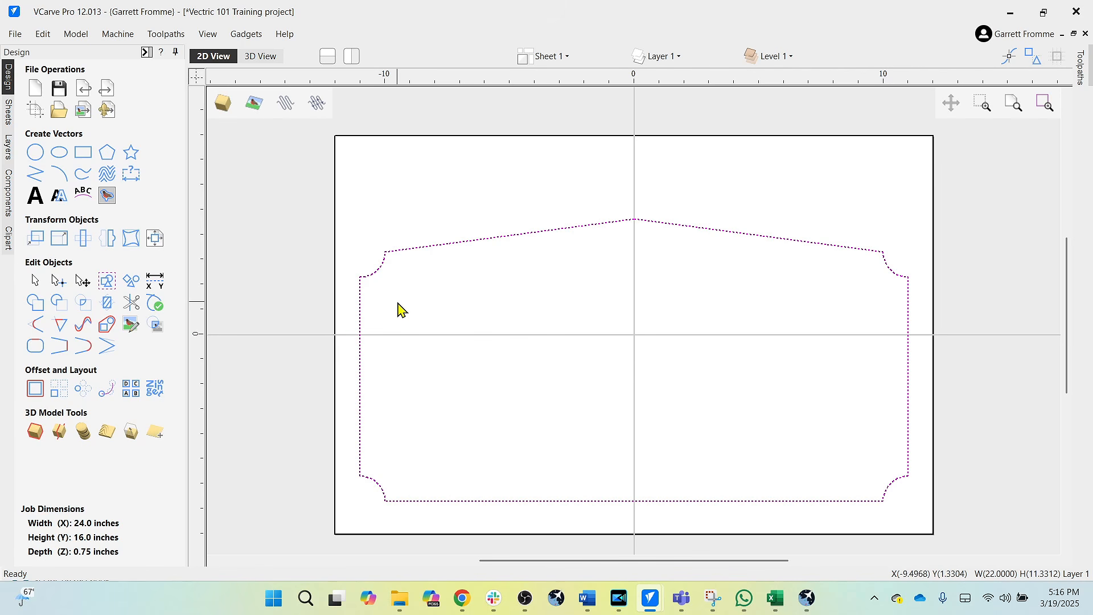
# Examine the arched outline in the finished Vectric 101 training project, and return to the working project
pyautogui.moveTo(646, 605)
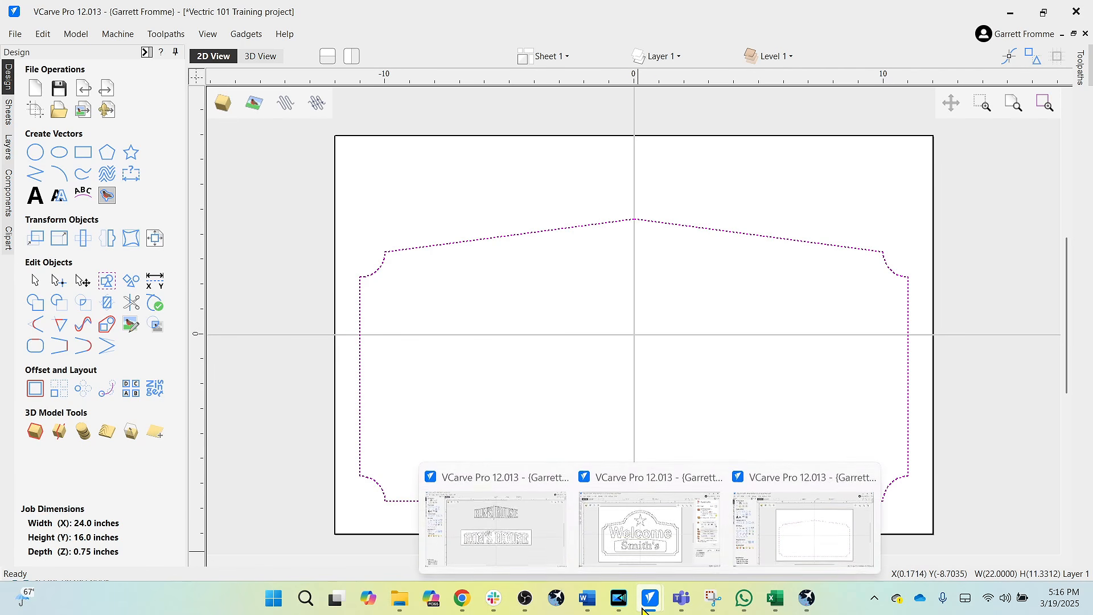
pyautogui.click(647, 545)
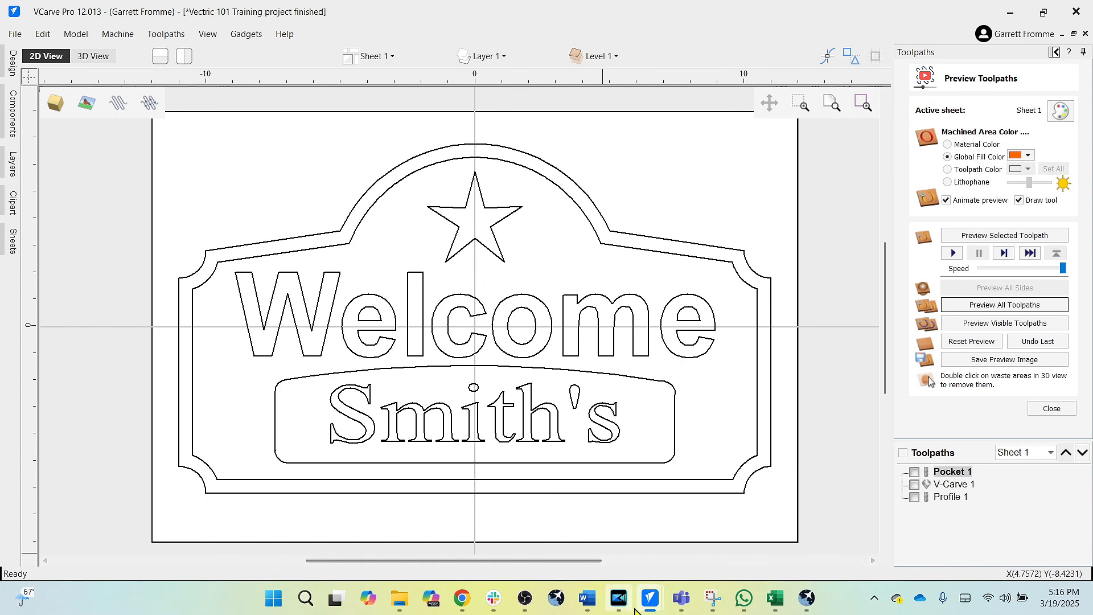
pyautogui.moveTo(650, 598)
pyautogui.click(795, 540)
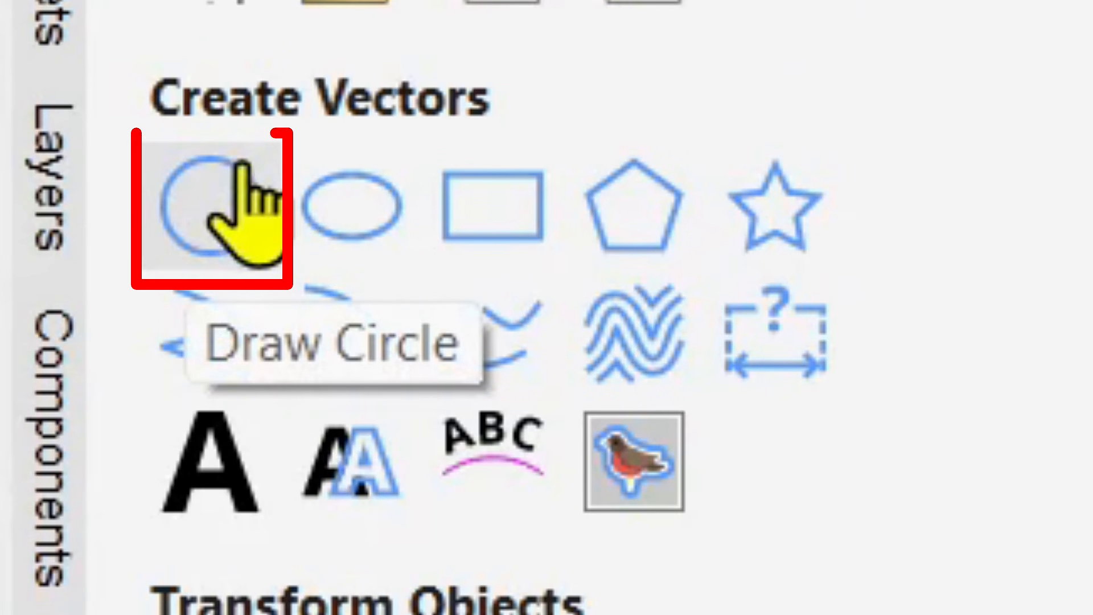
# Draw a circle about 10.2 inches in diameter, centred at X 0, Y 1.9932, overlapping the outline's peak
pyautogui.click(202, 219)
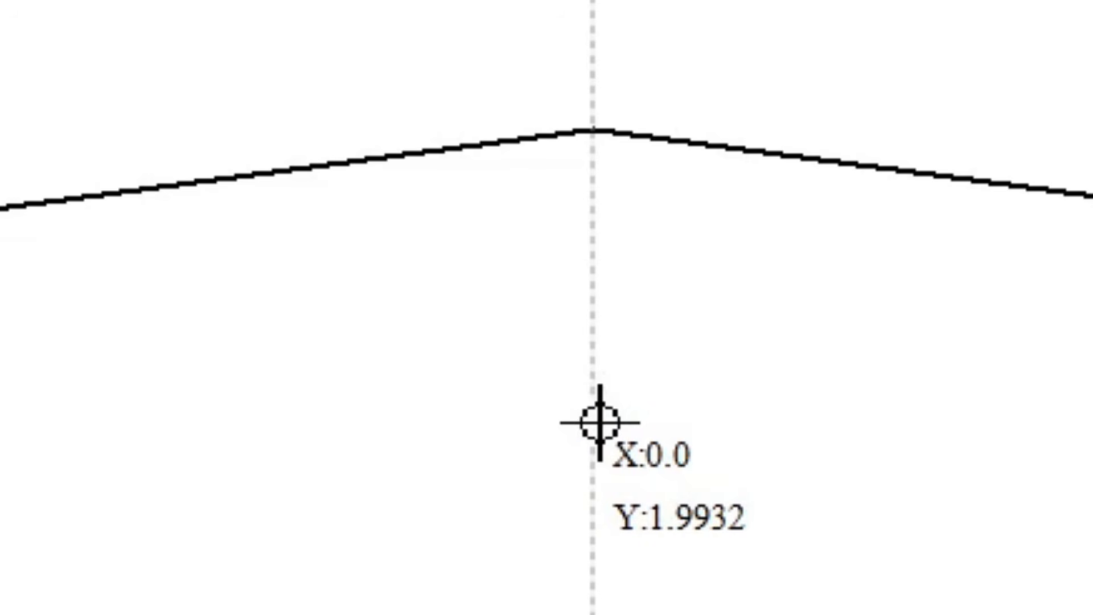
pyautogui.scroll(-1, 592, 420)
pyautogui.scroll(-3, 592, 420)
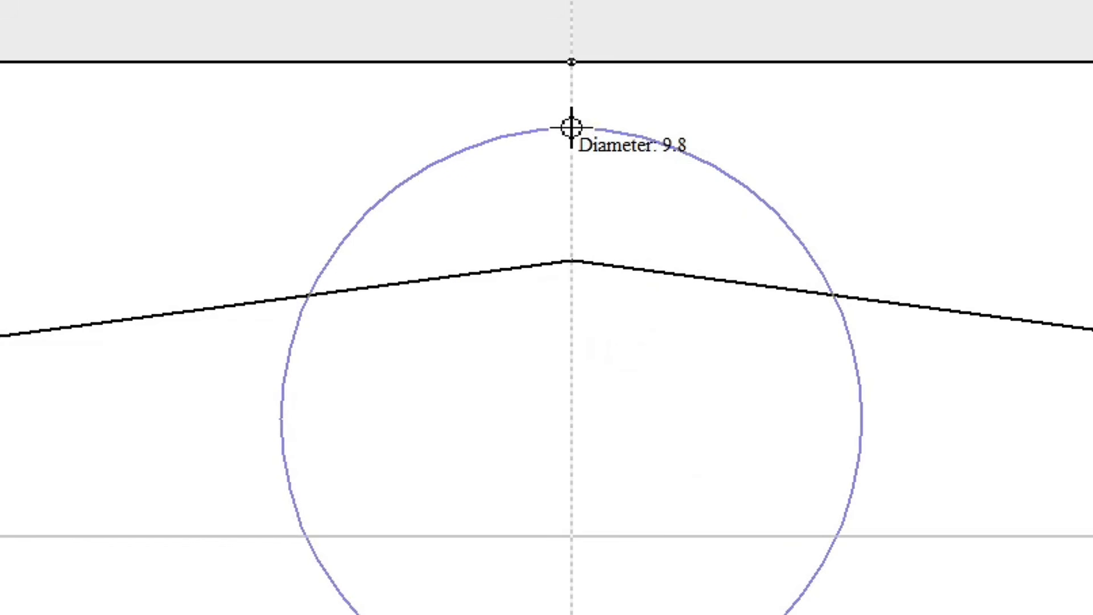
pyautogui.click(571, 112)
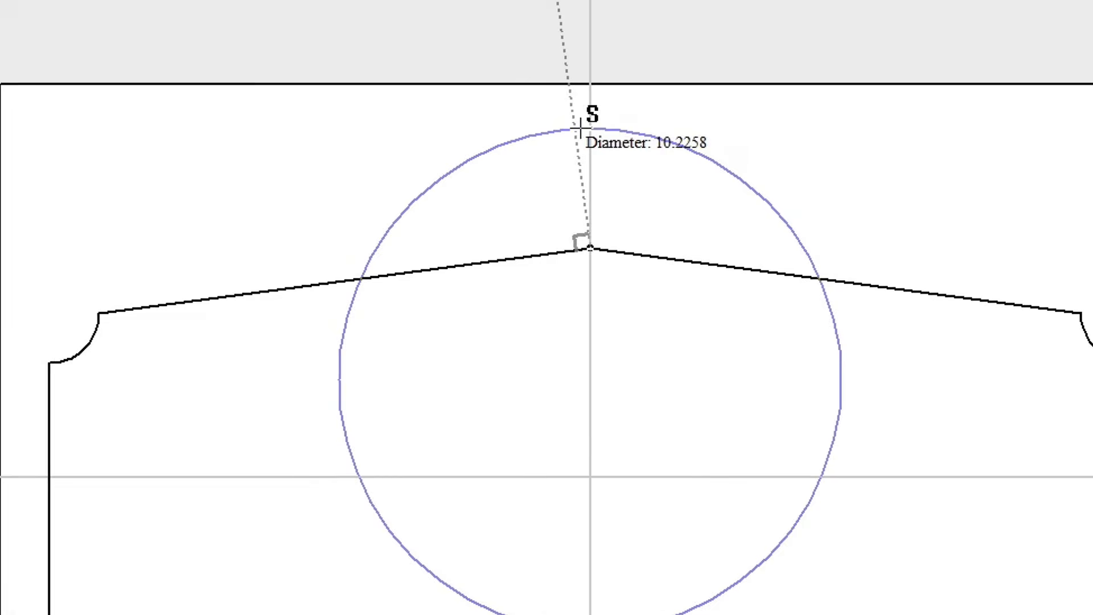
pyautogui.click(555, 111)
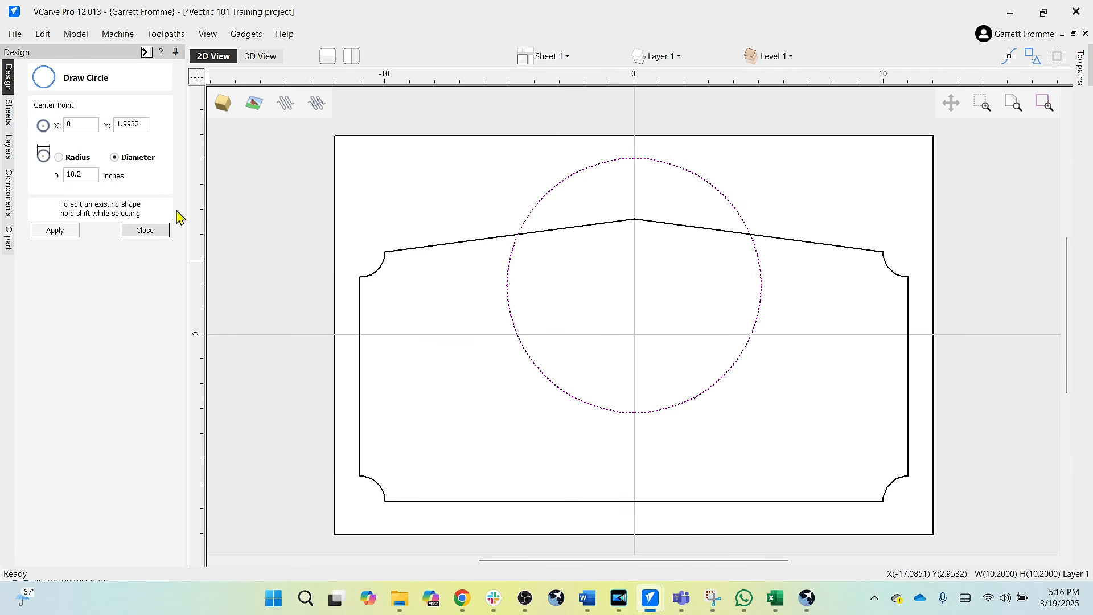
pyautogui.click(142, 232)
# Trim the outline's peak inside the circle and the circle's lower arc, leaving an arched top on the sign
pyautogui.click(130, 304)
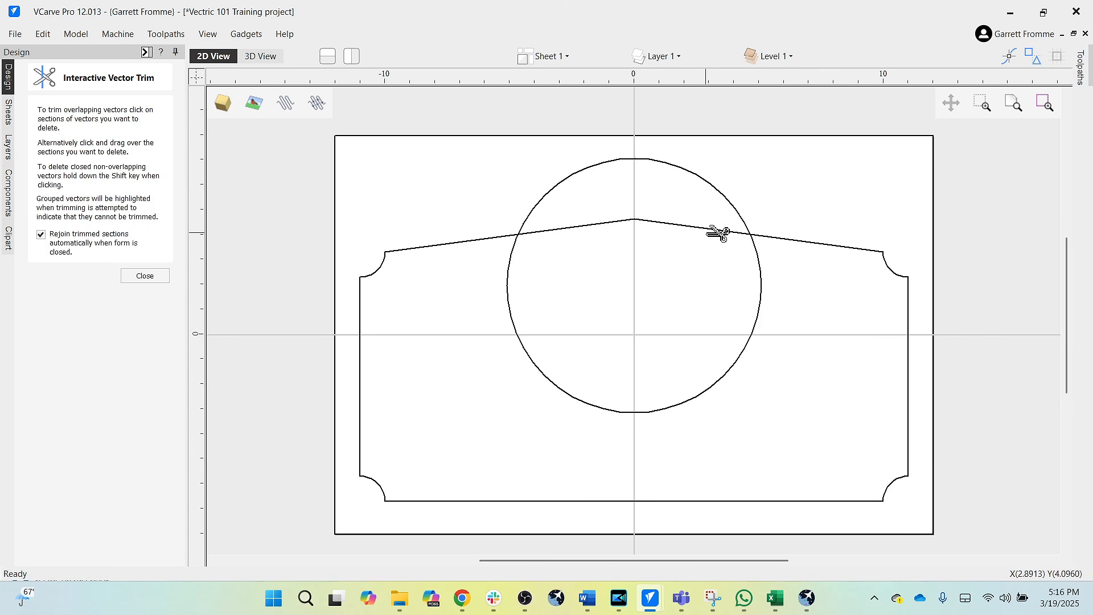
pyautogui.click(613, 224)
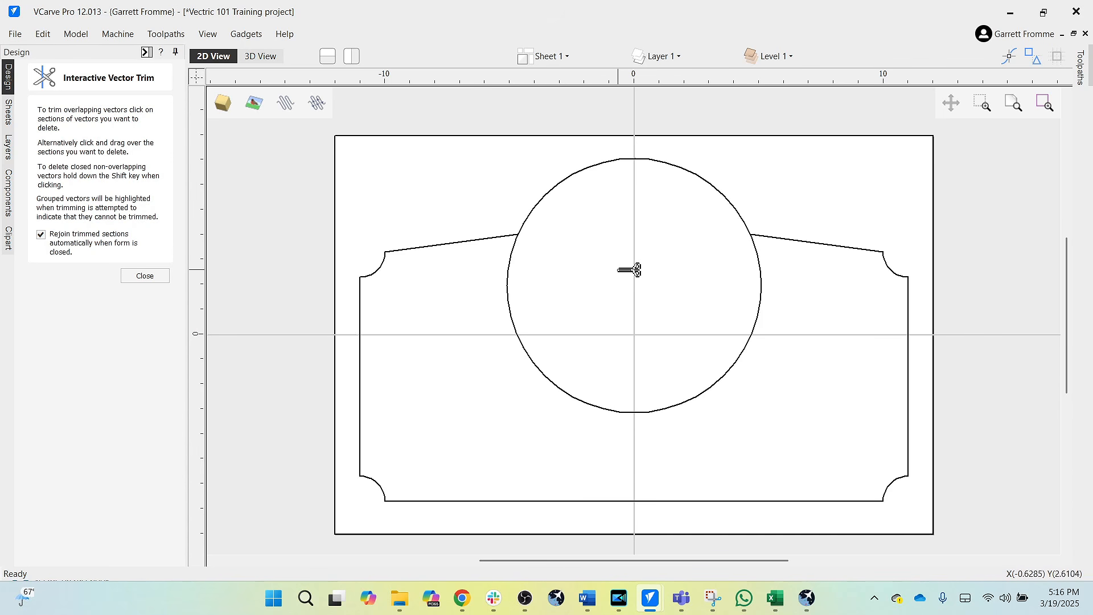
pyautogui.click(592, 405)
pyautogui.click(146, 276)
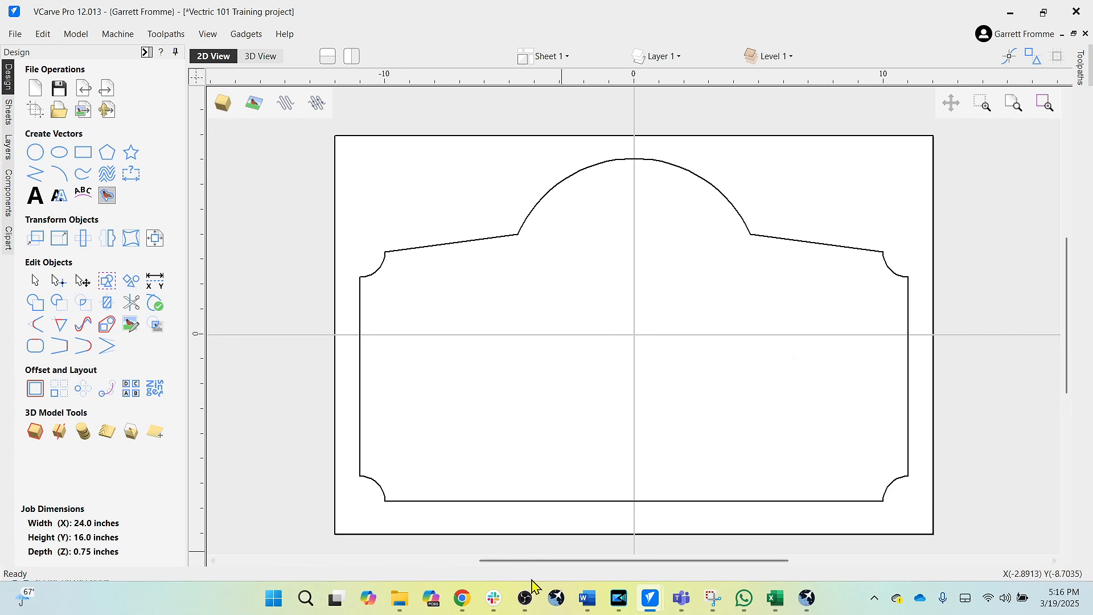
# Check the border in the finished project, and offset the arched outline inwards 0.5 inches with sharp corners, keeping the original
pyautogui.moveTo(650, 600)
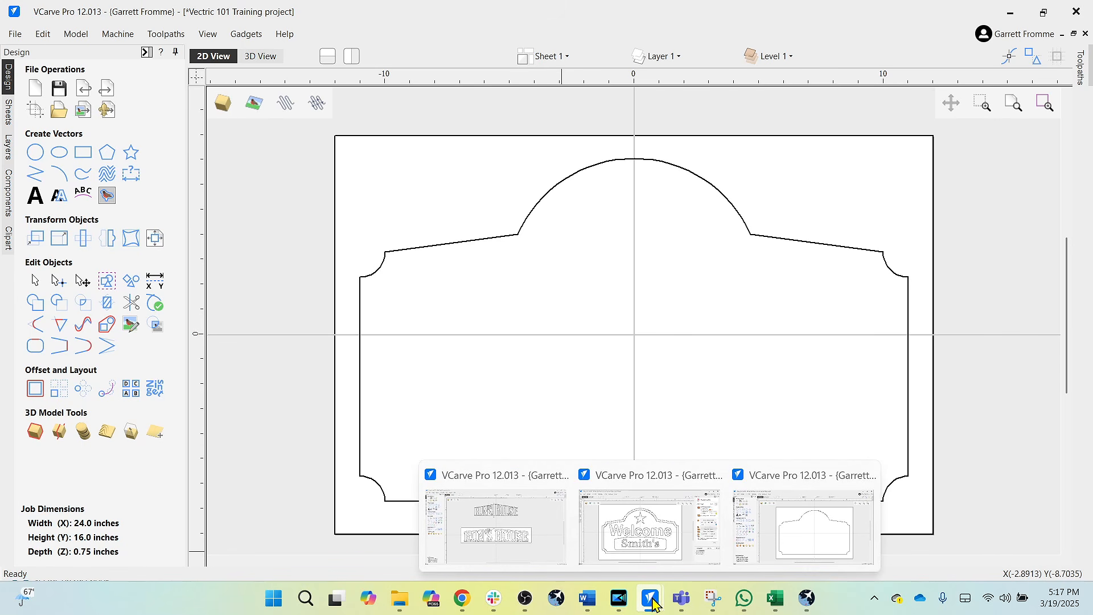
pyautogui.click(658, 550)
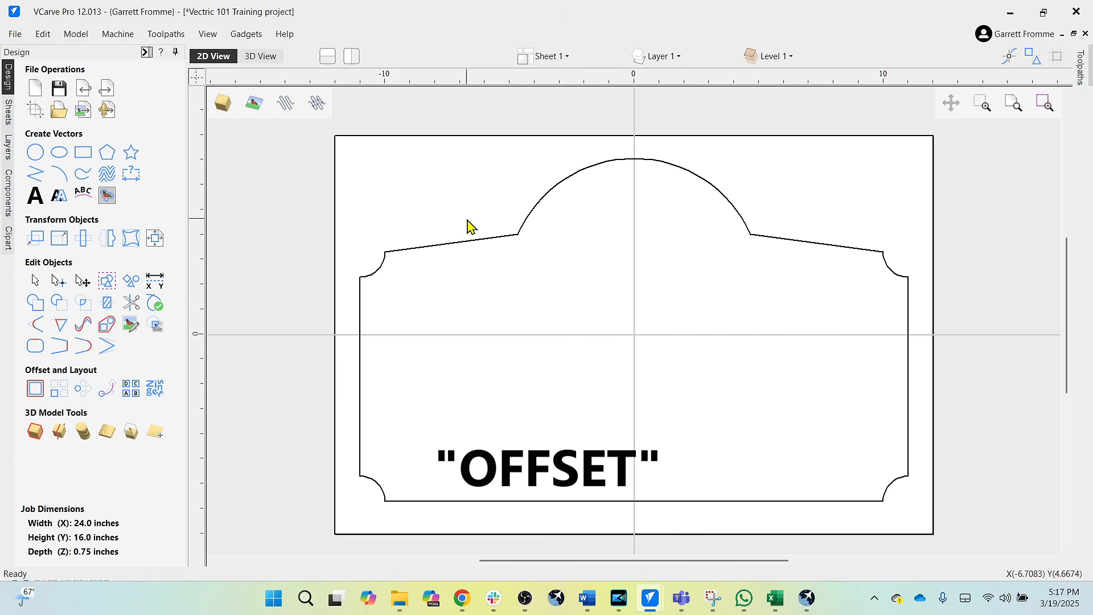
pyautogui.click(464, 241)
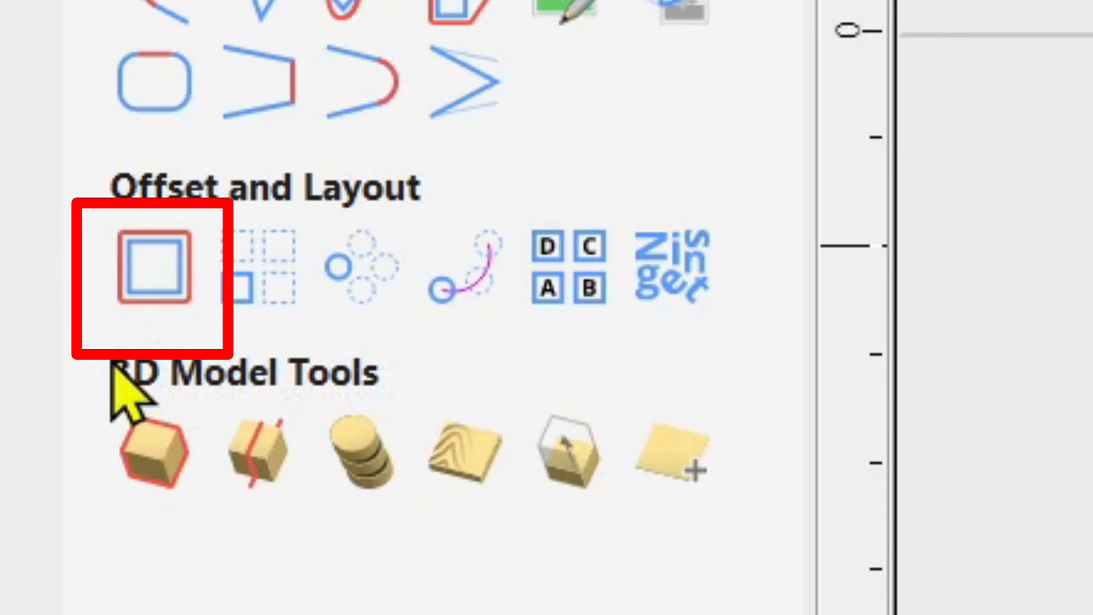
pyautogui.click(156, 290)
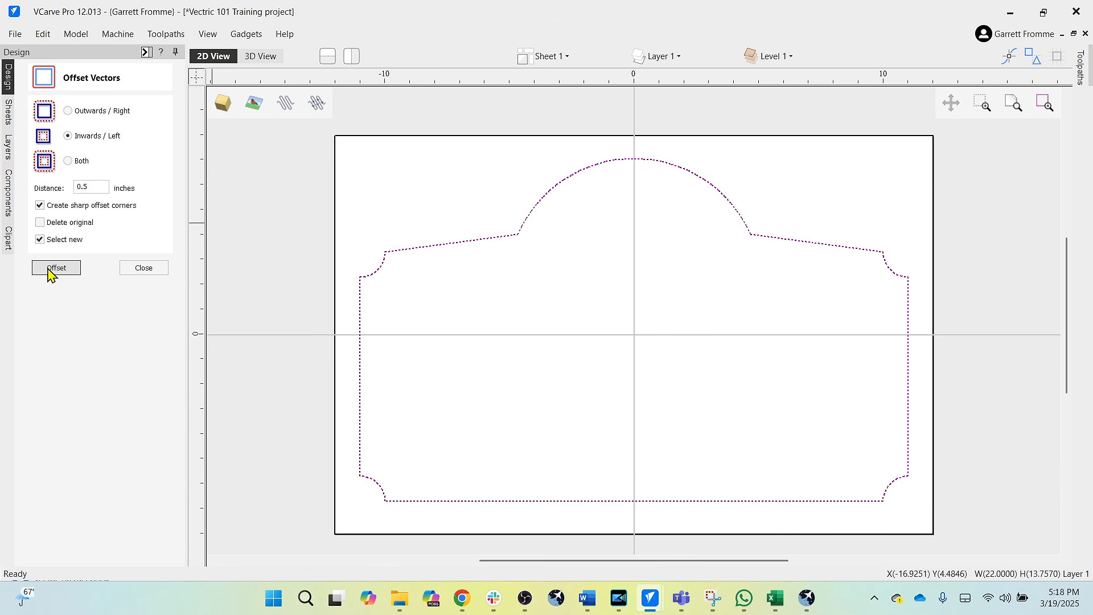
pyautogui.click(52, 268)
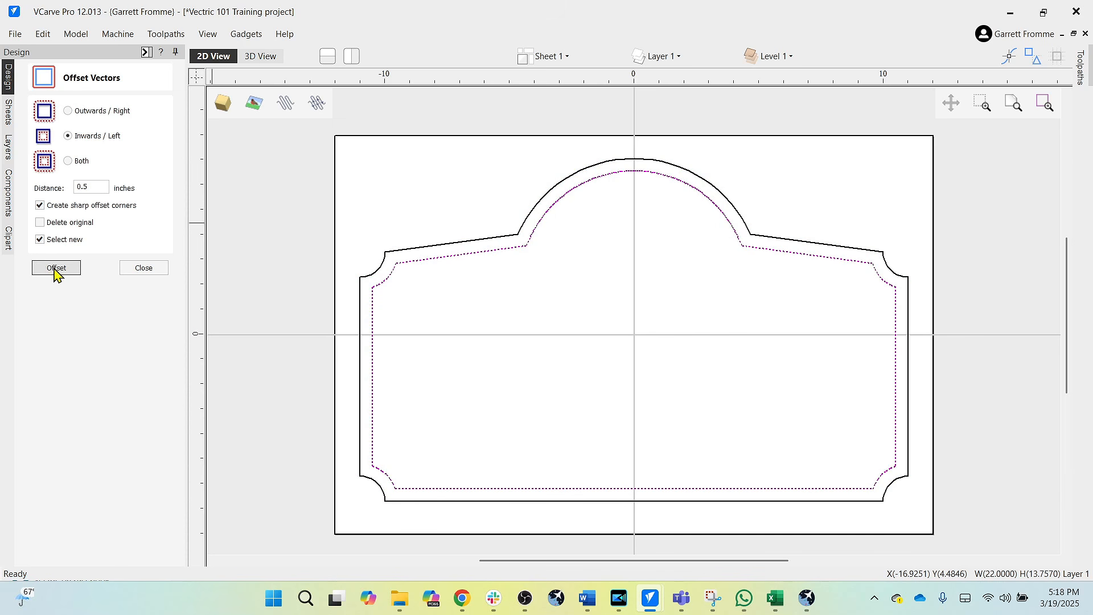
pyautogui.click(439, 325)
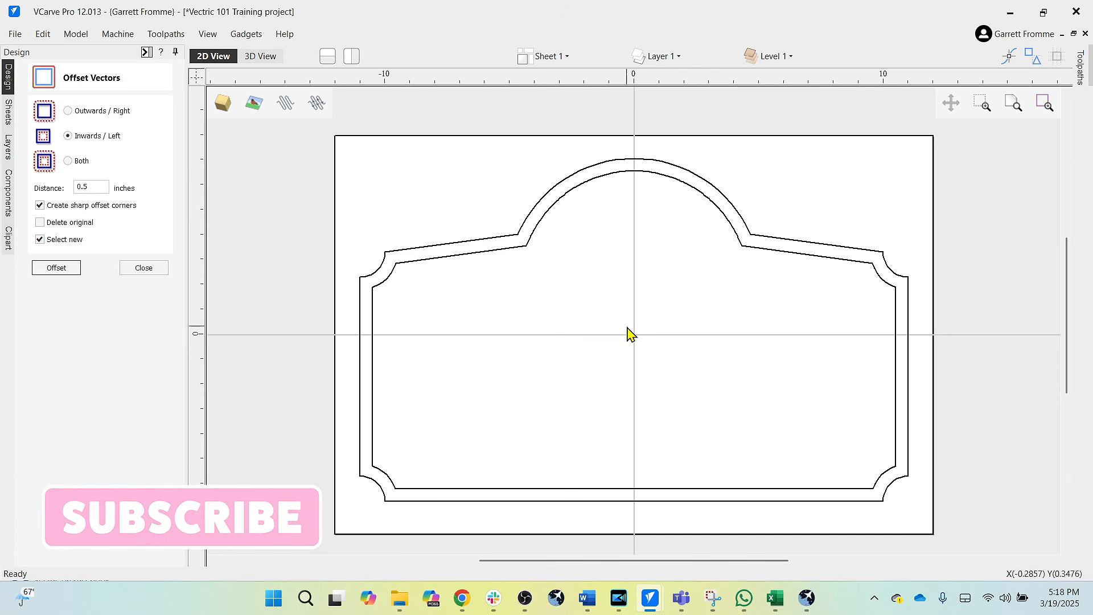
pyautogui.click(138, 271)
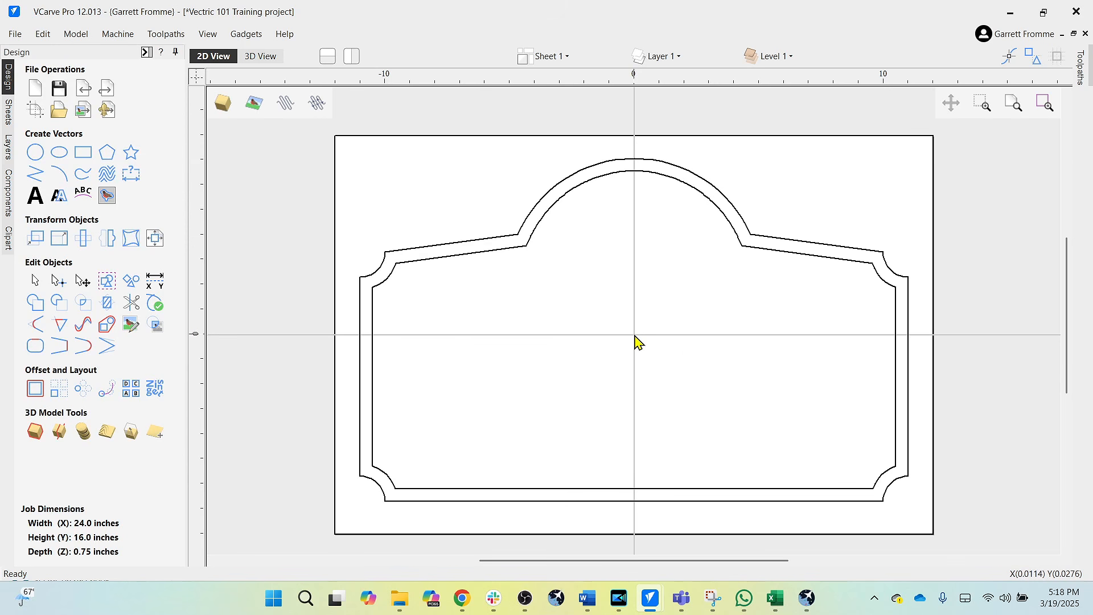
# Examine the text layout in the finished Vectric 101 training project, and return to the working project
pyautogui.moveTo(643, 604)
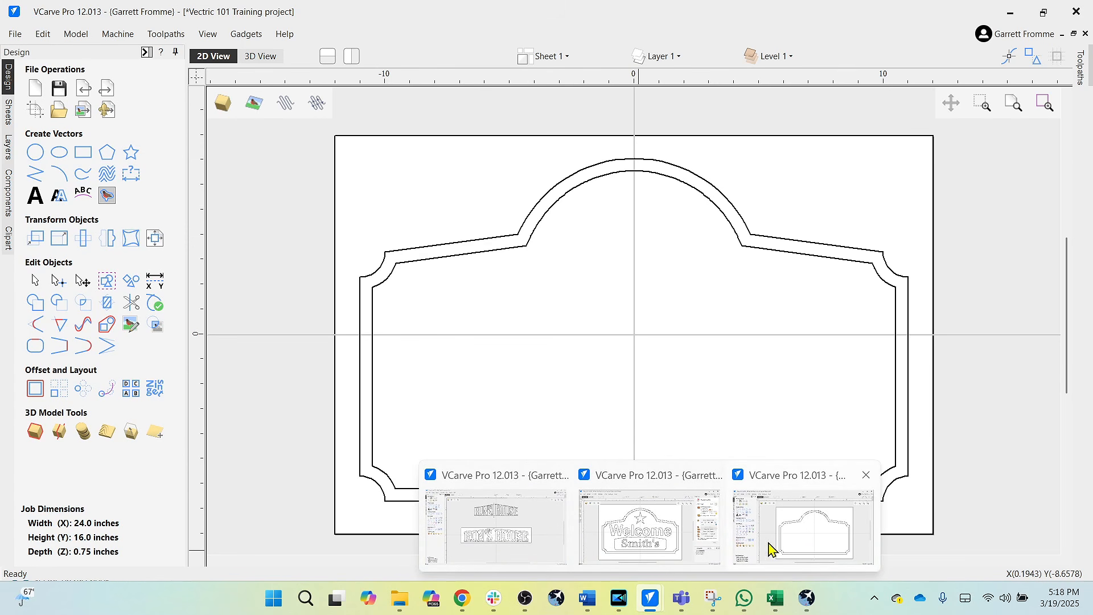
pyautogui.click(652, 529)
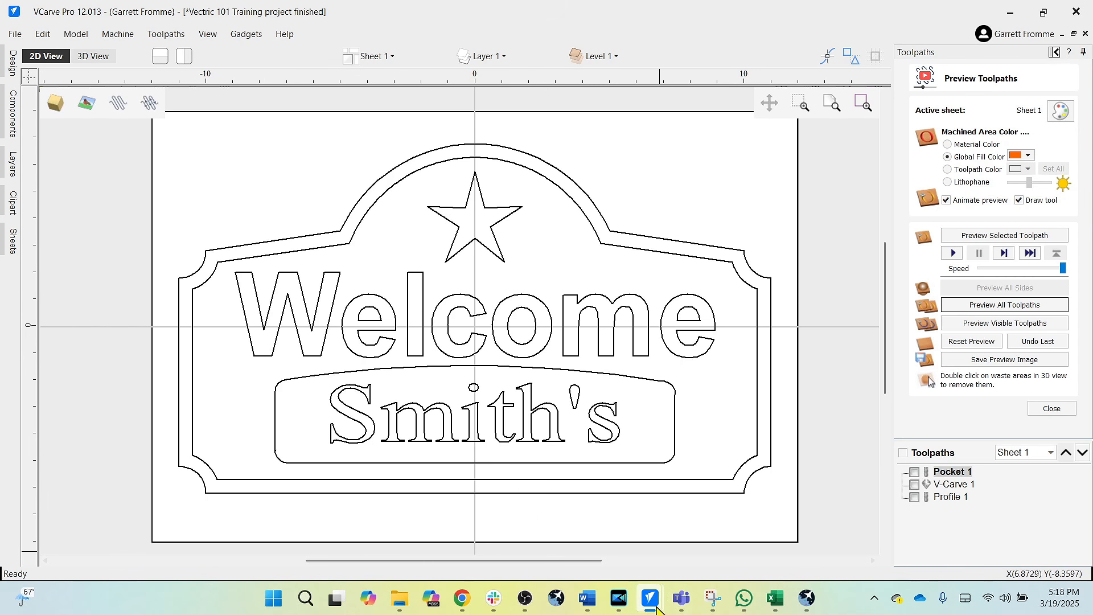
pyautogui.moveTo(650, 597)
pyautogui.click(819, 526)
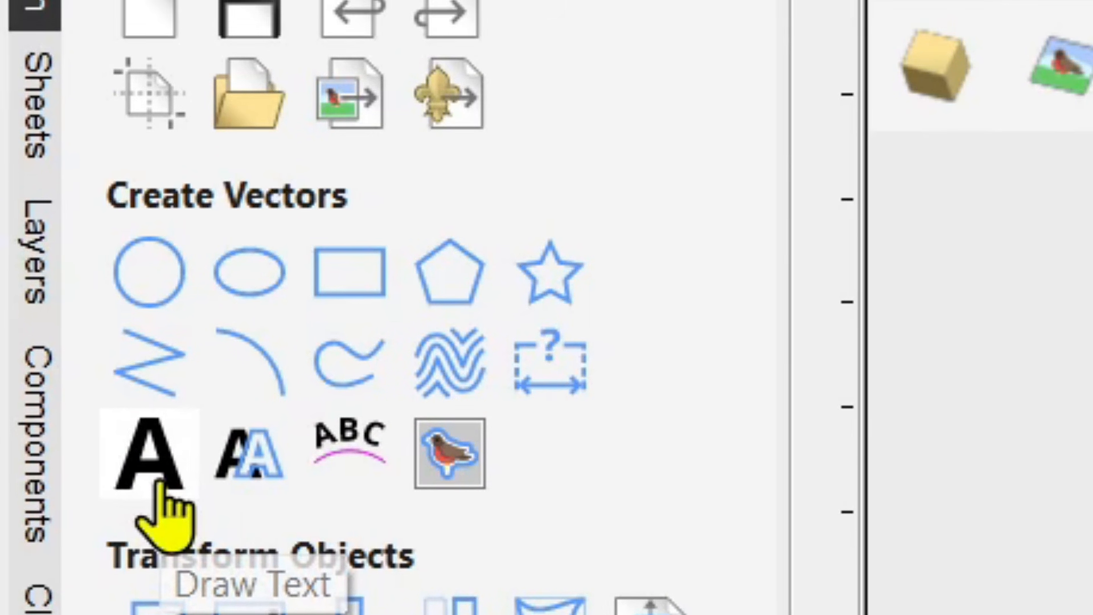
# Start a new text object reading "Welcome" in the sign's lower half, and clear its text
pyautogui.click(151, 438)
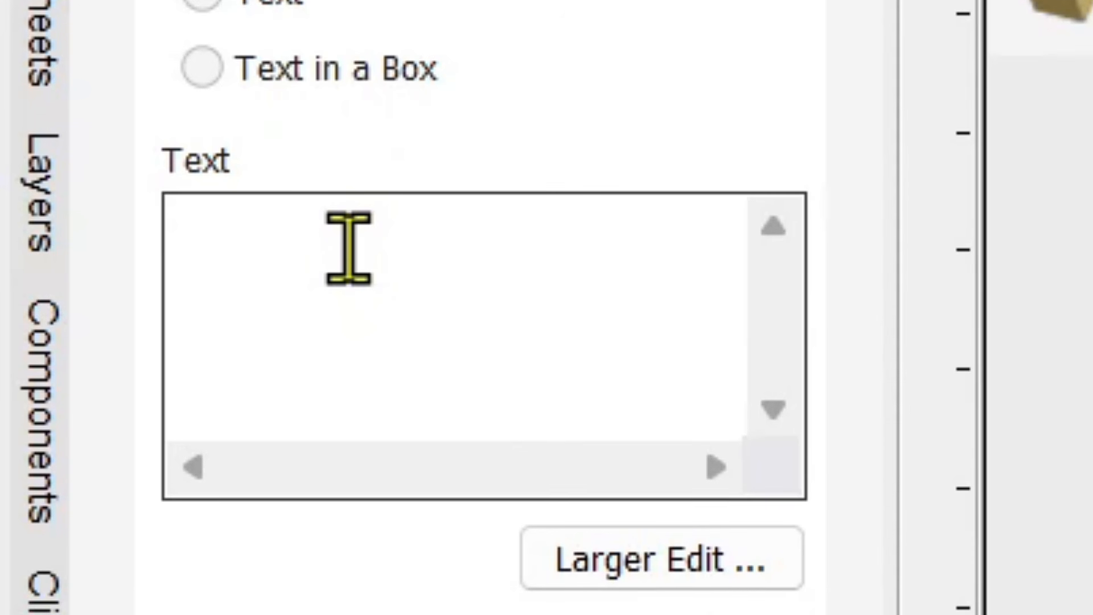
pyautogui.write('Welcome')
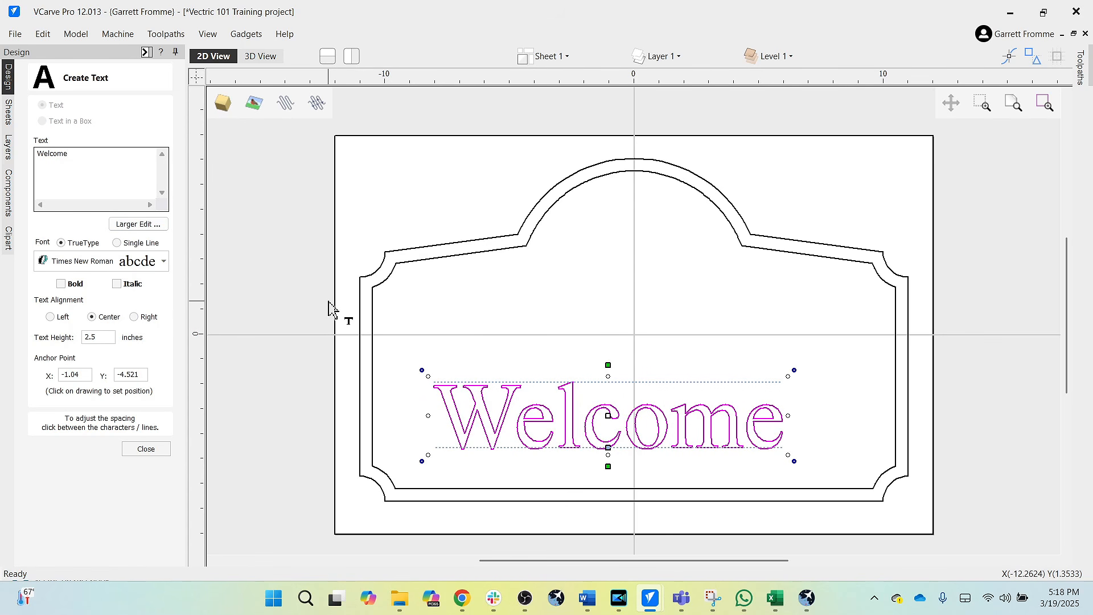
pyautogui.press('Delete')
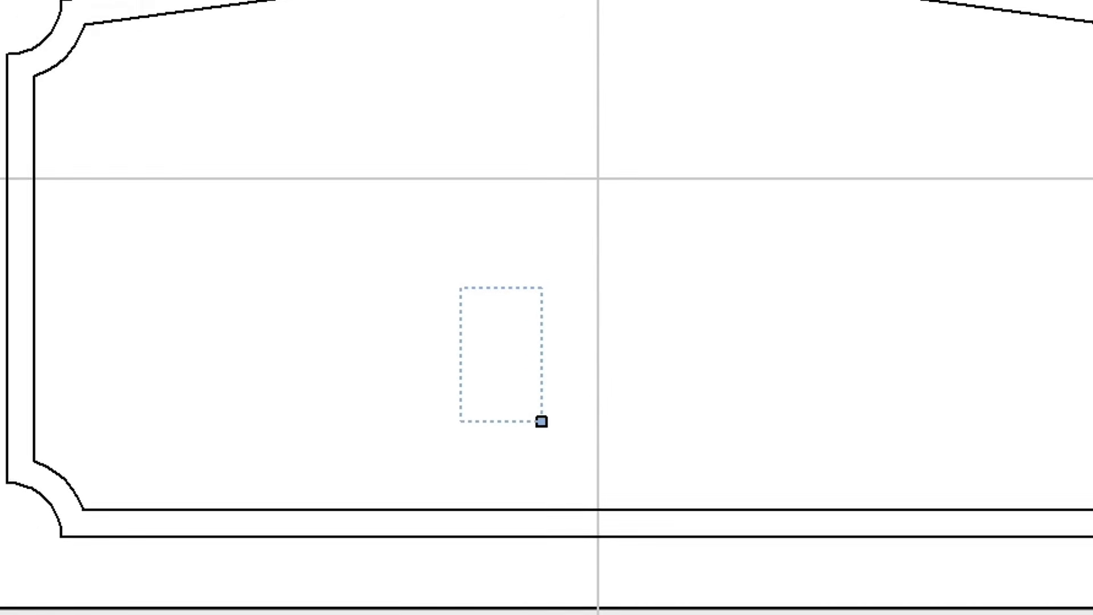
# Try Left text alignment with the placeholder text "dfgfdgfgh", and clear the text
pyautogui.click(5, 303)
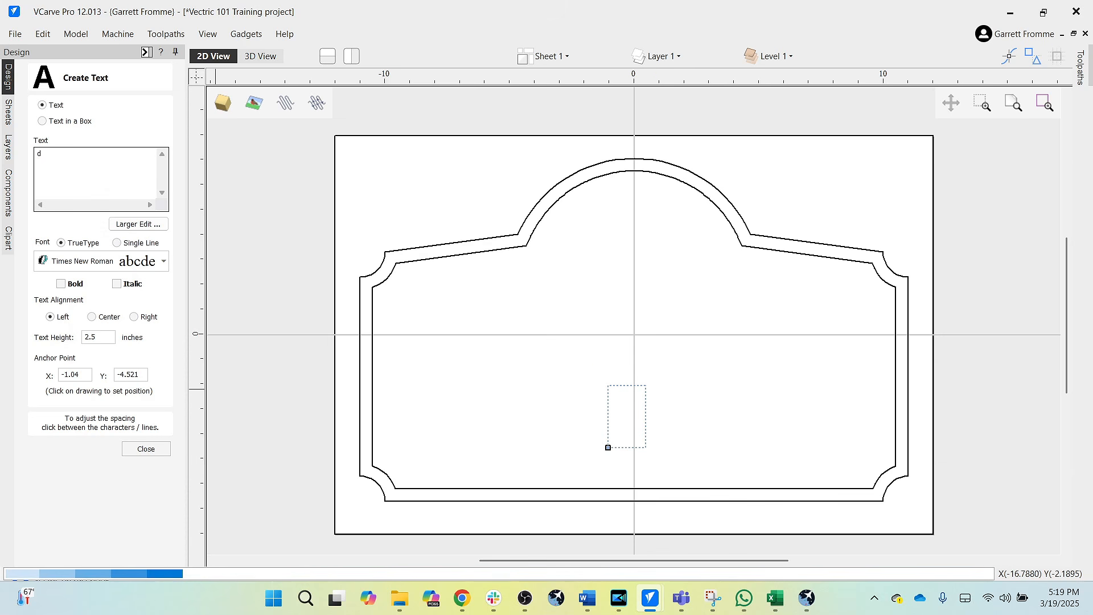
pyautogui.write('dfgfdgfgh')
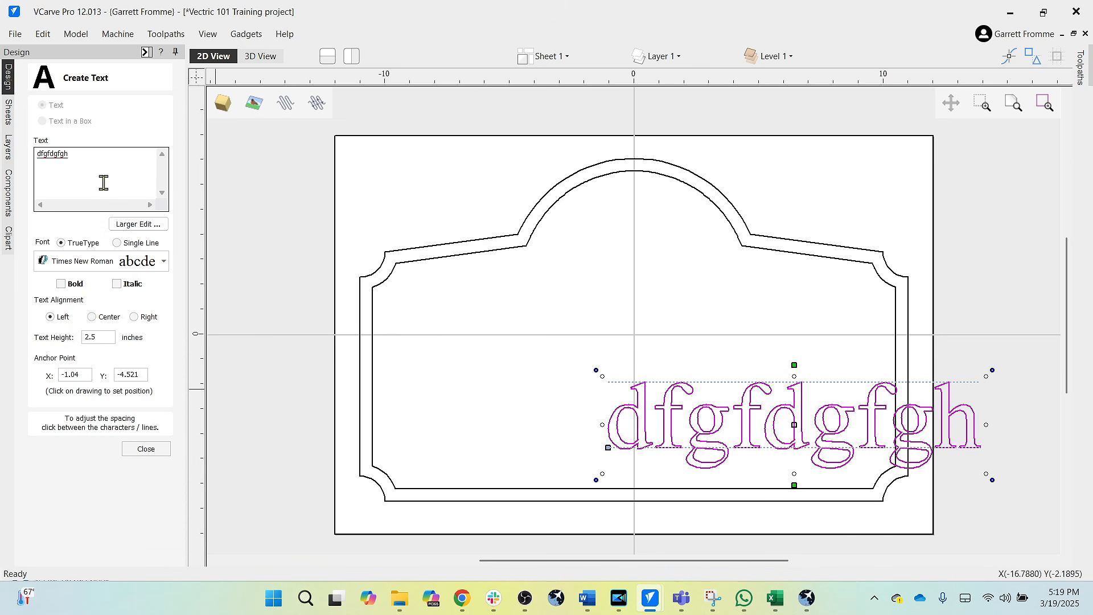
pyautogui.press('BackSpace')
pyautogui.press('BackSpace')
pyautogui.press('BackSpace')
pyautogui.press('BackSpace')
pyautogui.press('BackSpace')
pyautogui.press('BackSpace')
pyautogui.press('BackSpace')
pyautogui.press('BackSpace')
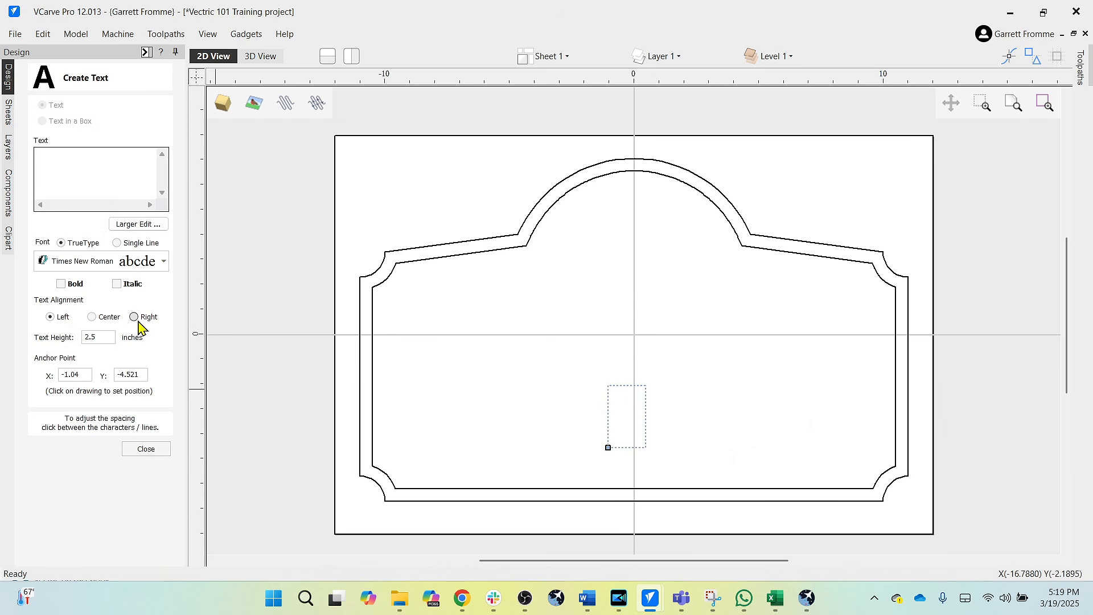
# Try Right text alignment with the placeholder text "dfgfdgdfg", and clear the text
pyautogui.click(135, 317)
pyautogui.click(114, 186)
pyautogui.write('d')
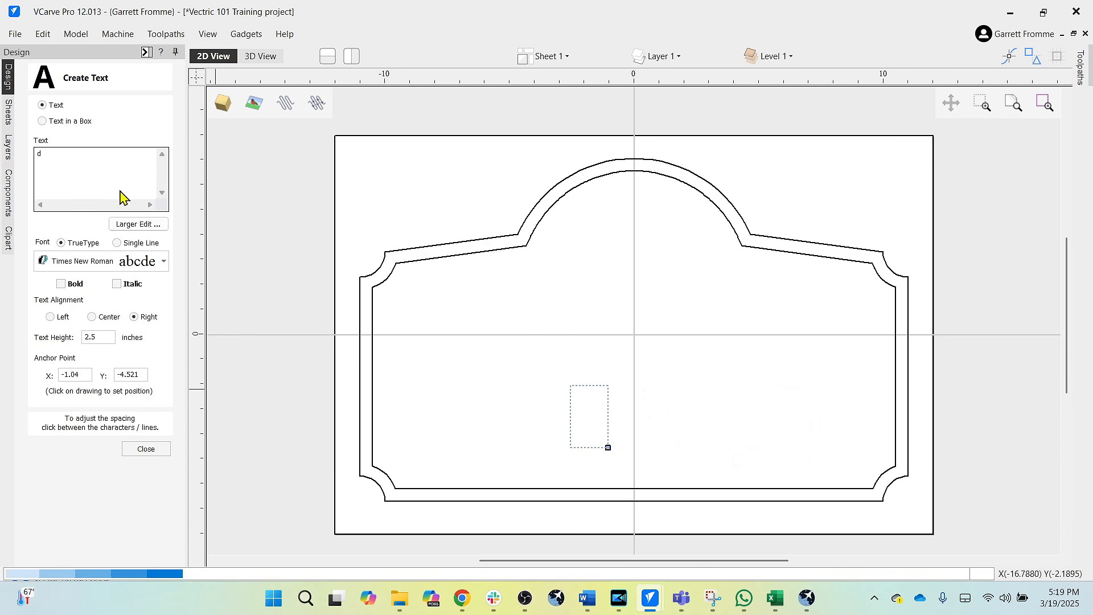
pyautogui.write('fgfdgdfg')
pyautogui.press('BackSpace')
pyautogui.press('BackSpace')
pyautogui.press('BackSpace')
pyautogui.press('BackSpace')
pyautogui.press('BackSpace')
pyautogui.press('BackSpace')
pyautogui.press('BackSpace')
pyautogui.press('BackSpace')
pyautogui.press('BackSpace')
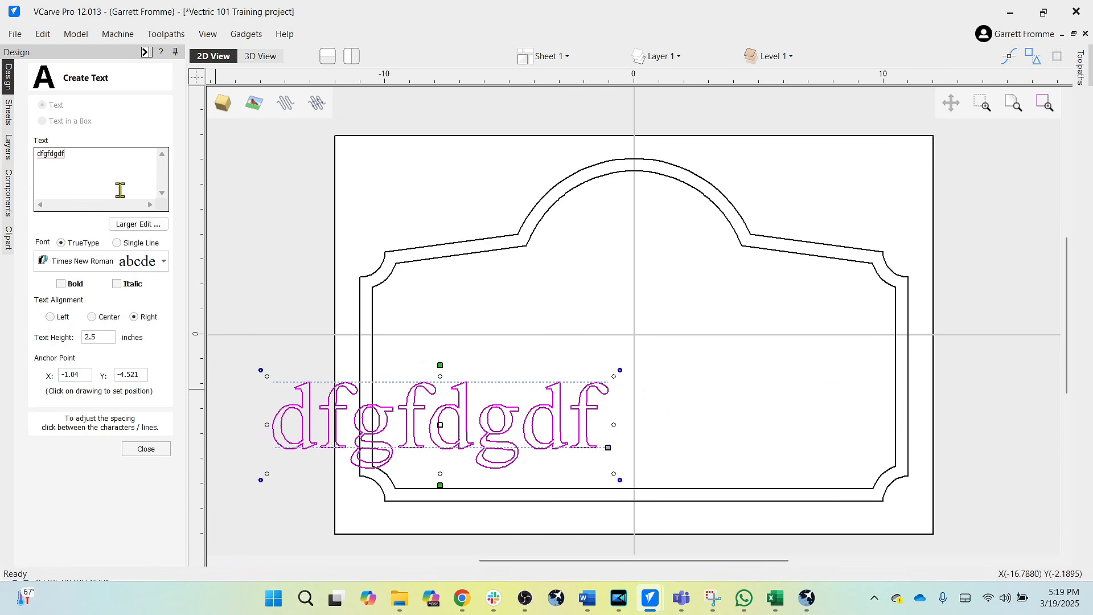
# Set the text alignment to Center, try it with placeholder text, and replace that text with "Welcome"
pyautogui.click(91, 317)
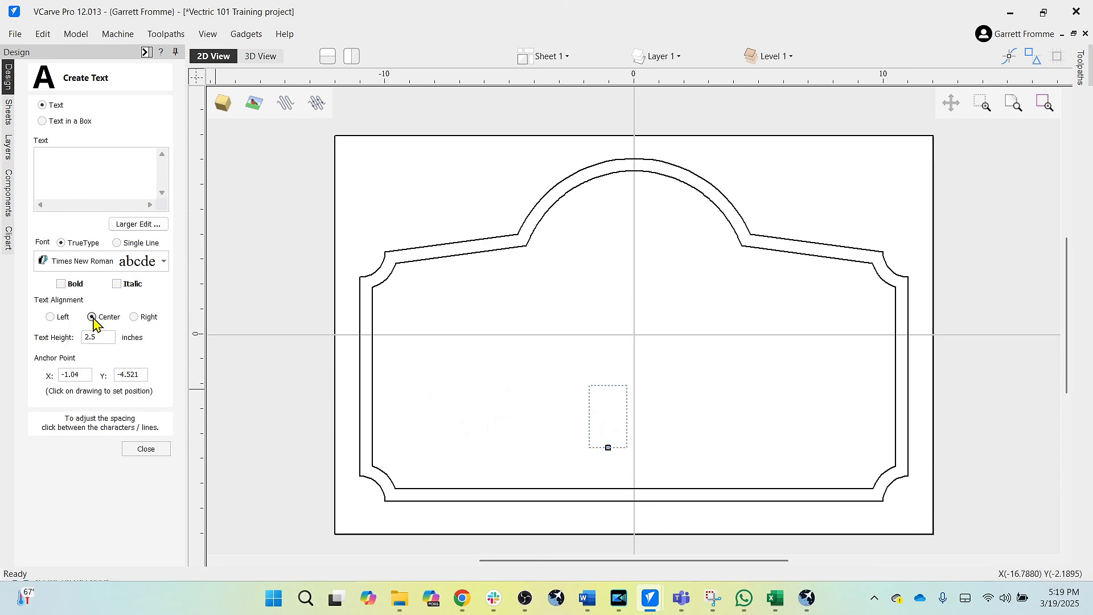
pyautogui.click(80, 170)
pyautogui.write('fdgfdgdfgdfg')
pyautogui.press('BackSpace')
pyautogui.press('BackSpace')
pyautogui.press('BackSpace')
pyautogui.press('BackSpace')
pyautogui.press('BackSpace')
pyautogui.press('BackSpace')
pyautogui.press('BackSpace')
pyautogui.press('BackSpace')
pyautogui.press('BackSpace')
pyautogui.press('BackSpace')
pyautogui.press('BackSpace')
pyautogui.press('BackSpace')
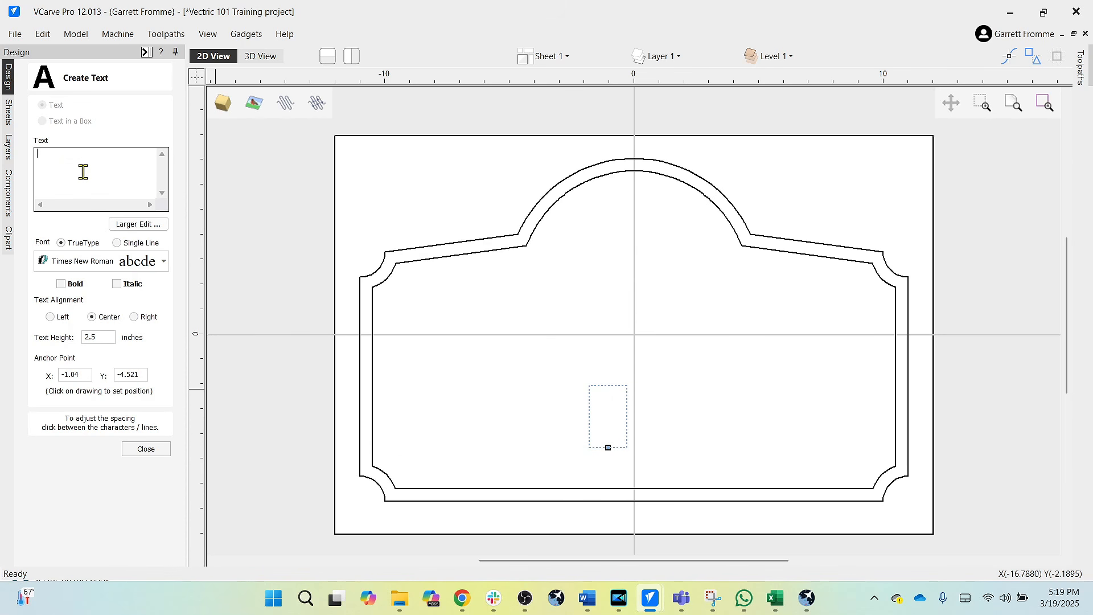
pyautogui.write('Welcome')
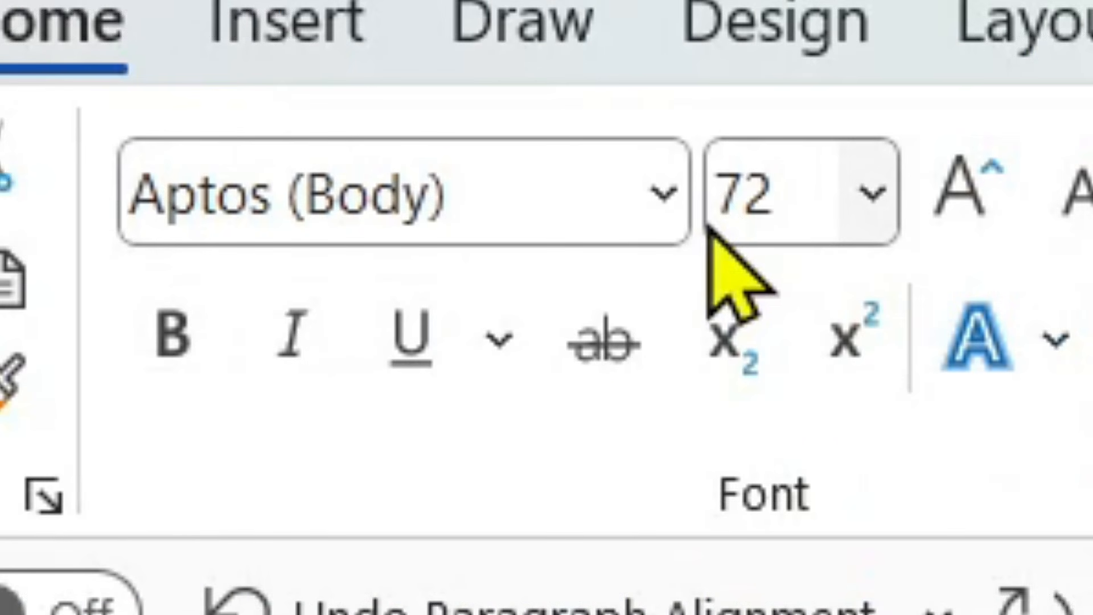
# Set the font of the "Welcome" text to Arial TUR and make it bold
pyautogui.click(664, 193)
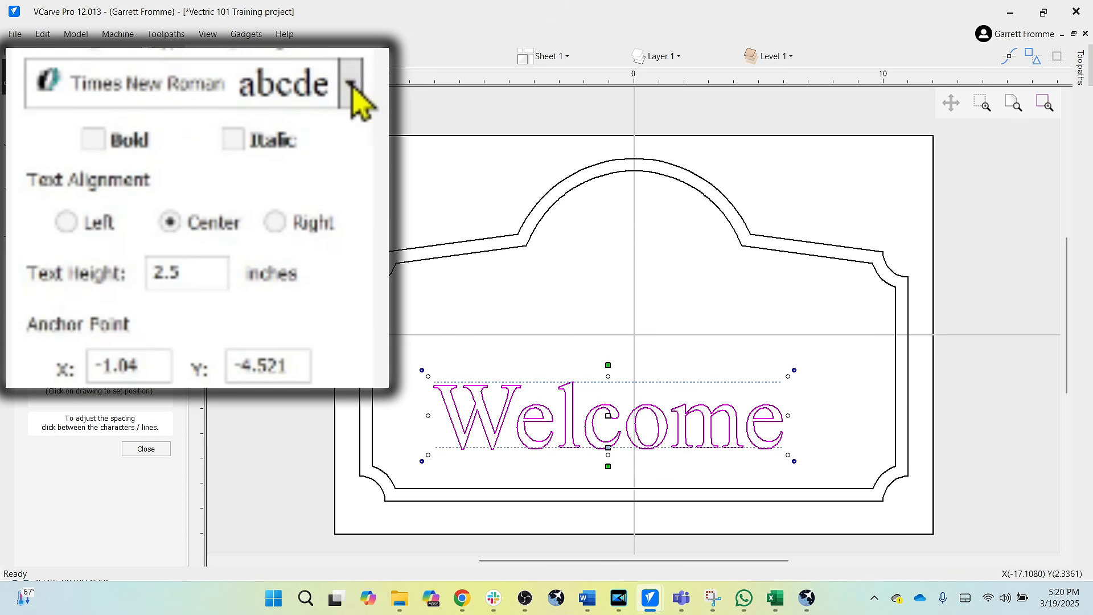
pyautogui.click(351, 86)
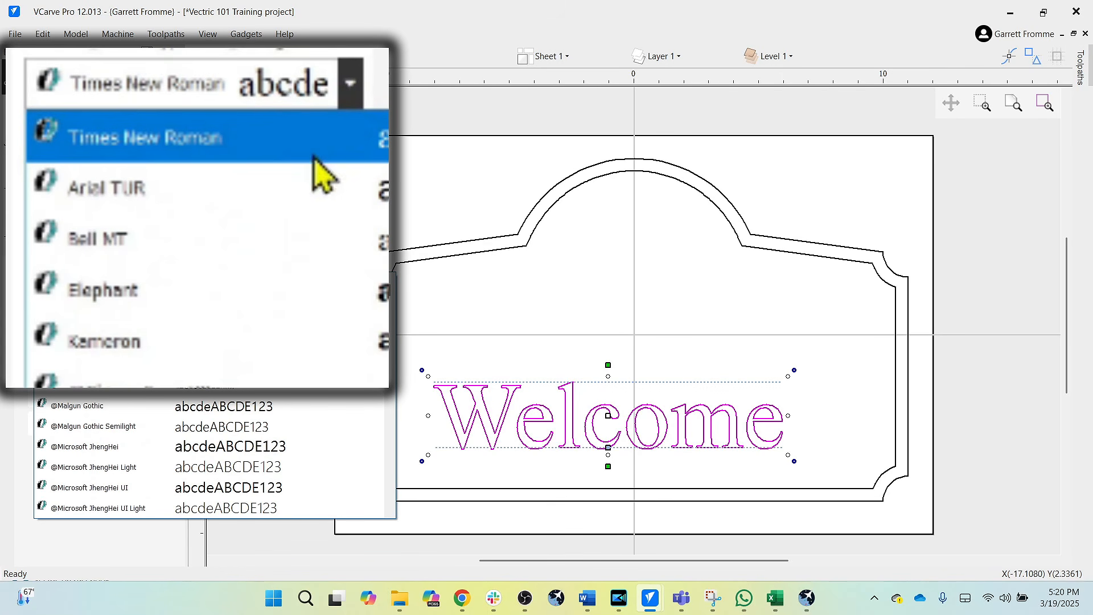
pyautogui.click(268, 188)
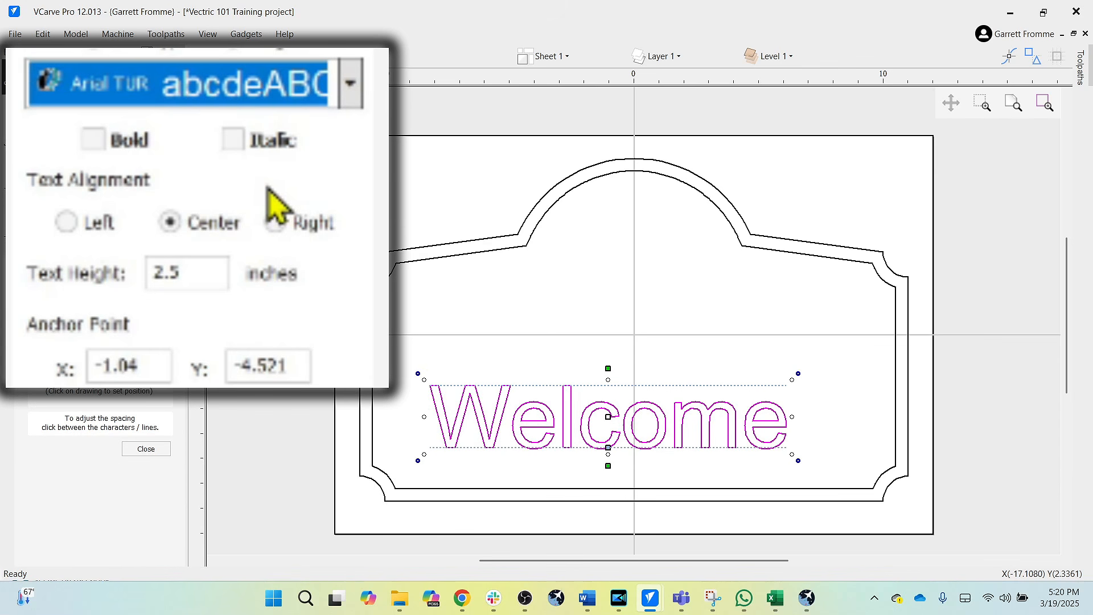
pyautogui.click(93, 139)
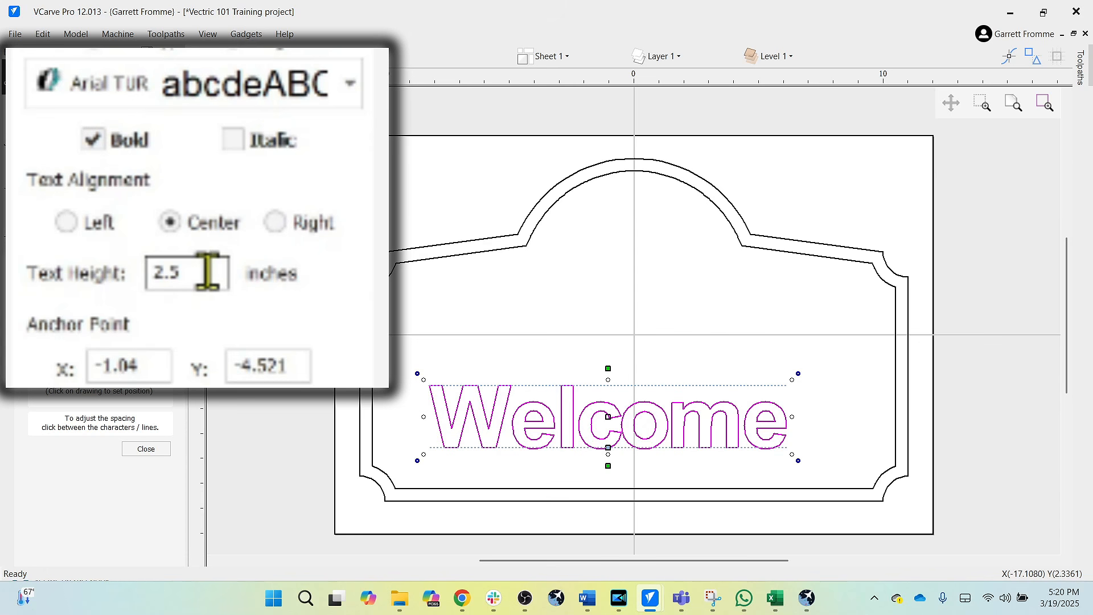
# Set the text height of "Welcome" to 3.25 inches, trying 2 and 3 inches first
pyautogui.moveTo(206, 273); pyautogui.dragTo(118, 259)
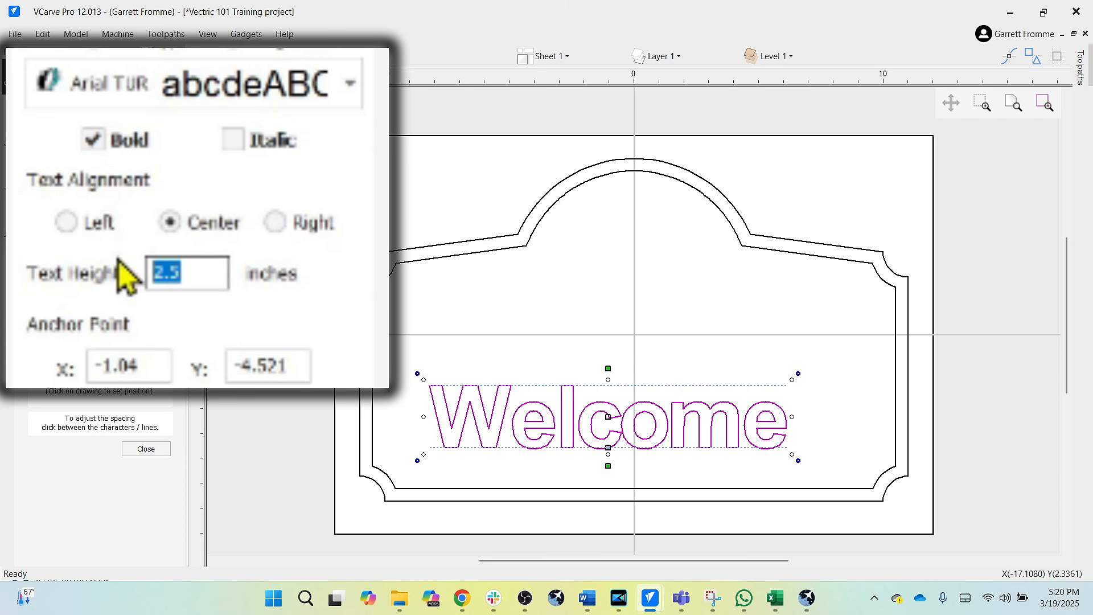
pyautogui.write('2')
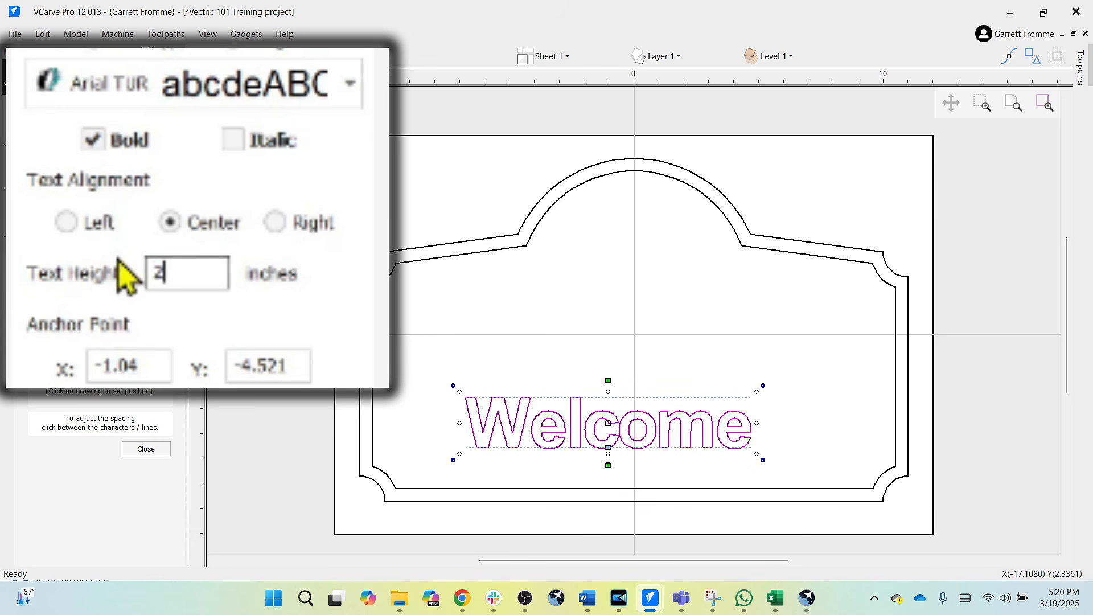
pyautogui.write('3')
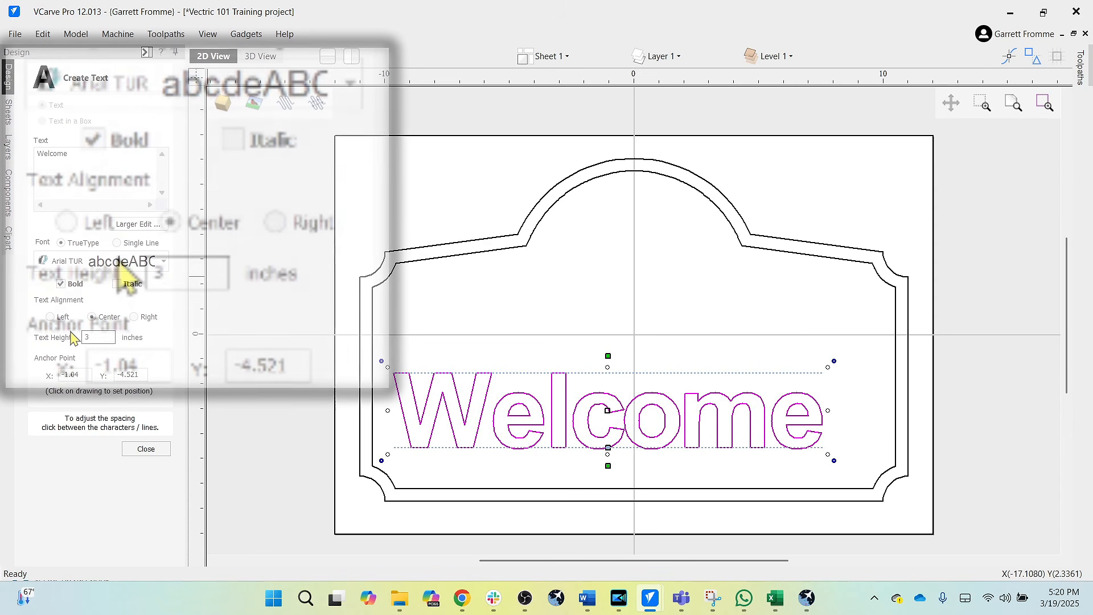
pyautogui.write('.2')
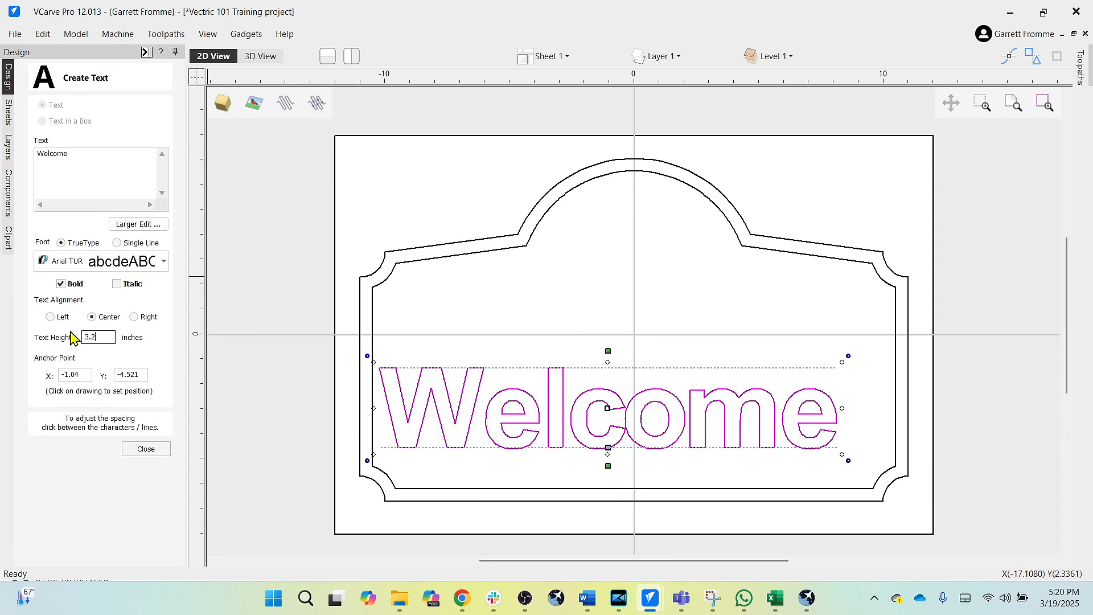
pyautogui.write('5')
pyautogui.press('Return')
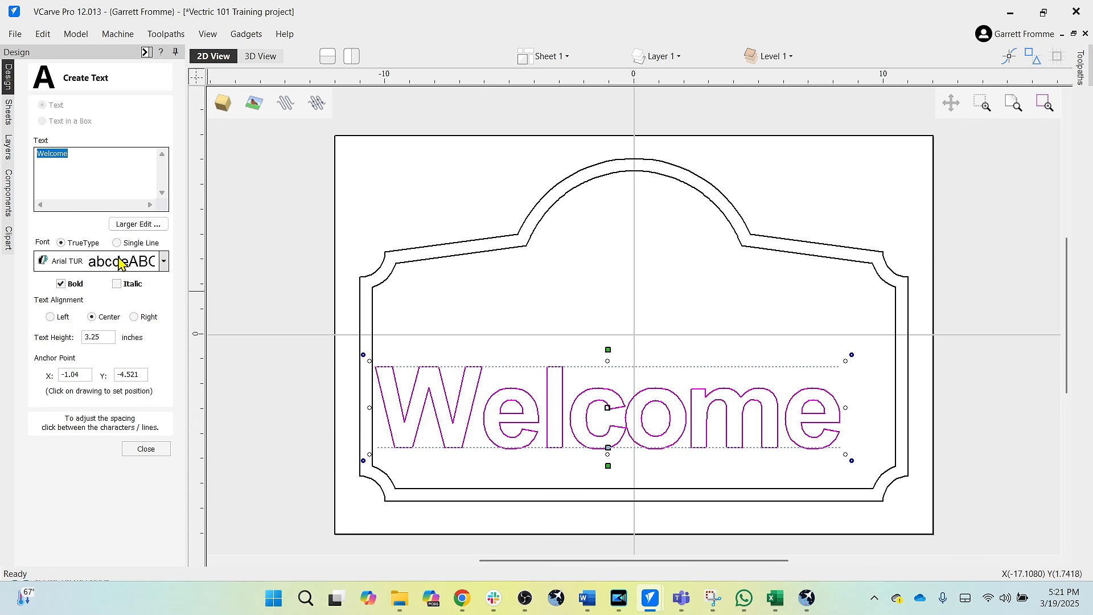
# Add a separate text object with the family's possessive surname above "Welcome" and set its font to Times New Roman
pyautogui.click(594, 315)
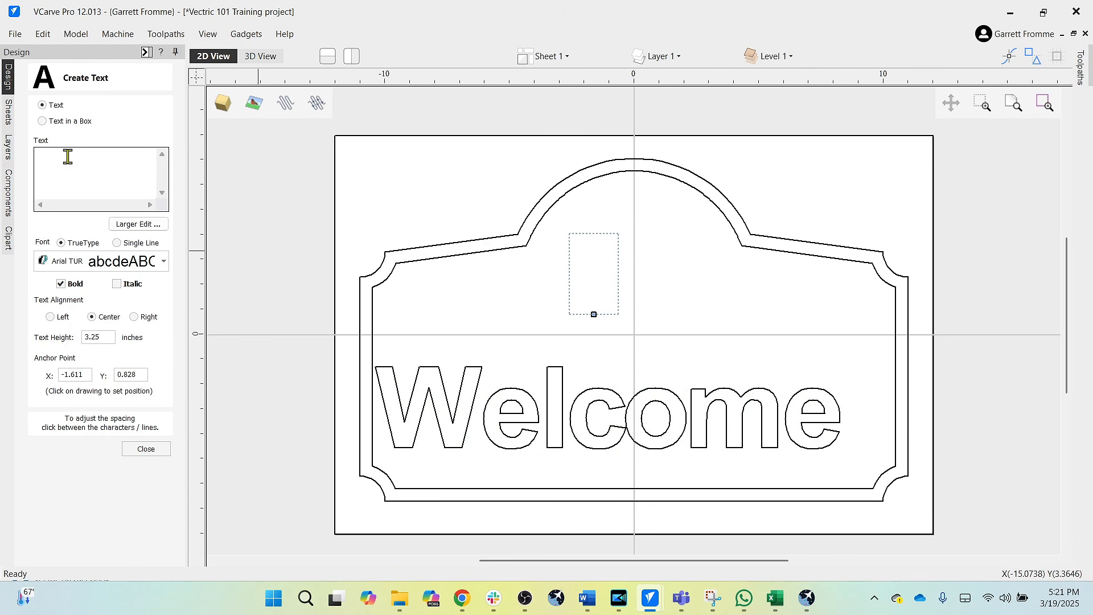
pyautogui.write("Smith's")
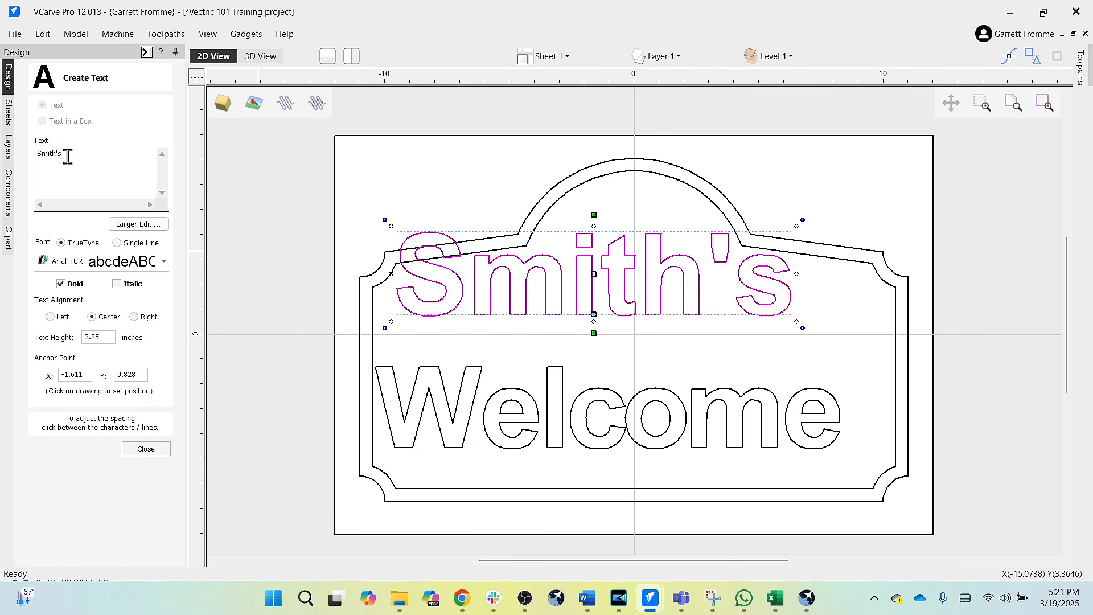
pyautogui.click(164, 262)
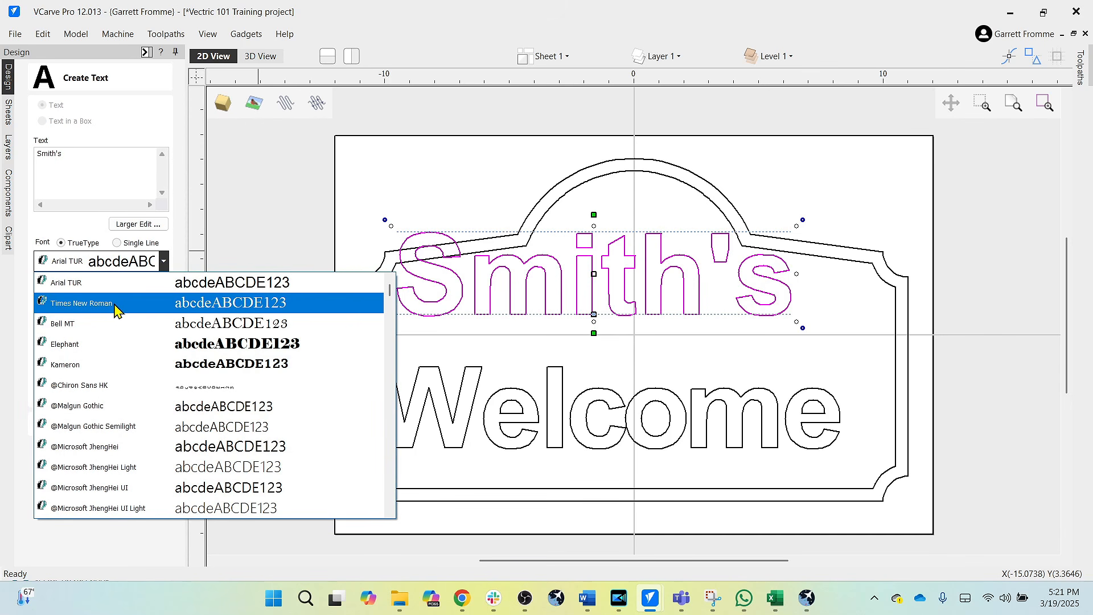
pyautogui.click(85, 304)
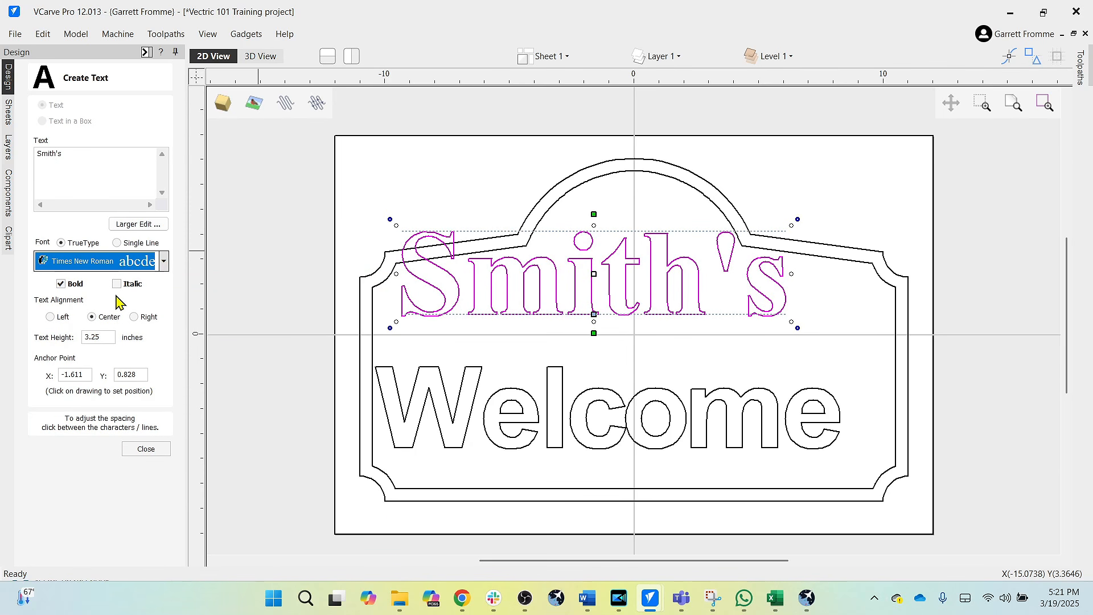
# Set the surname's text height to 2.5 inches and finish the text object
pyautogui.doubleClick(108, 337)
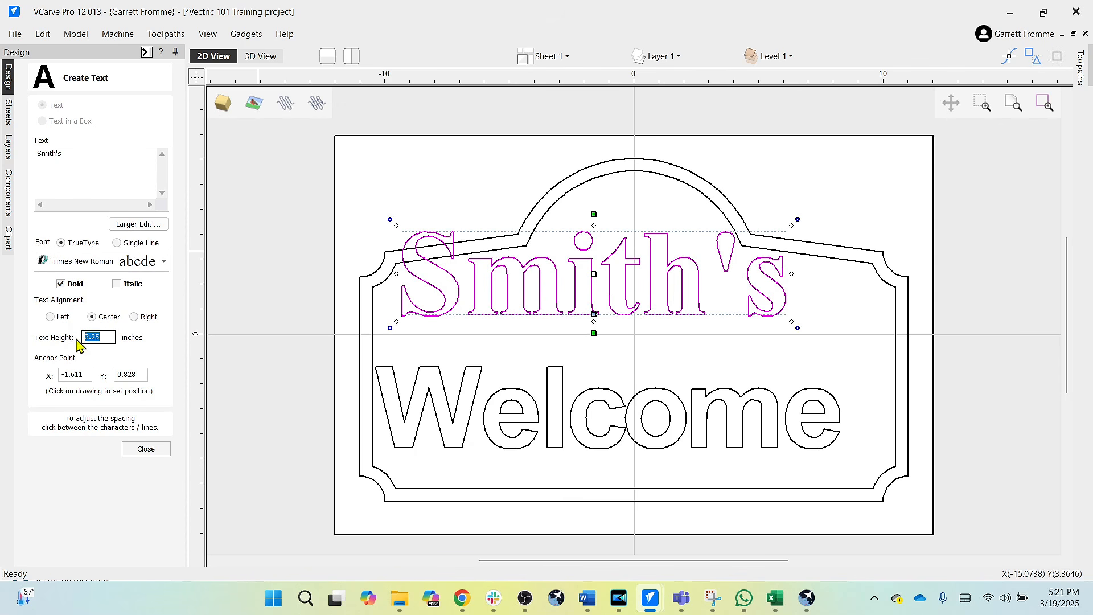
pyautogui.write('2.5')
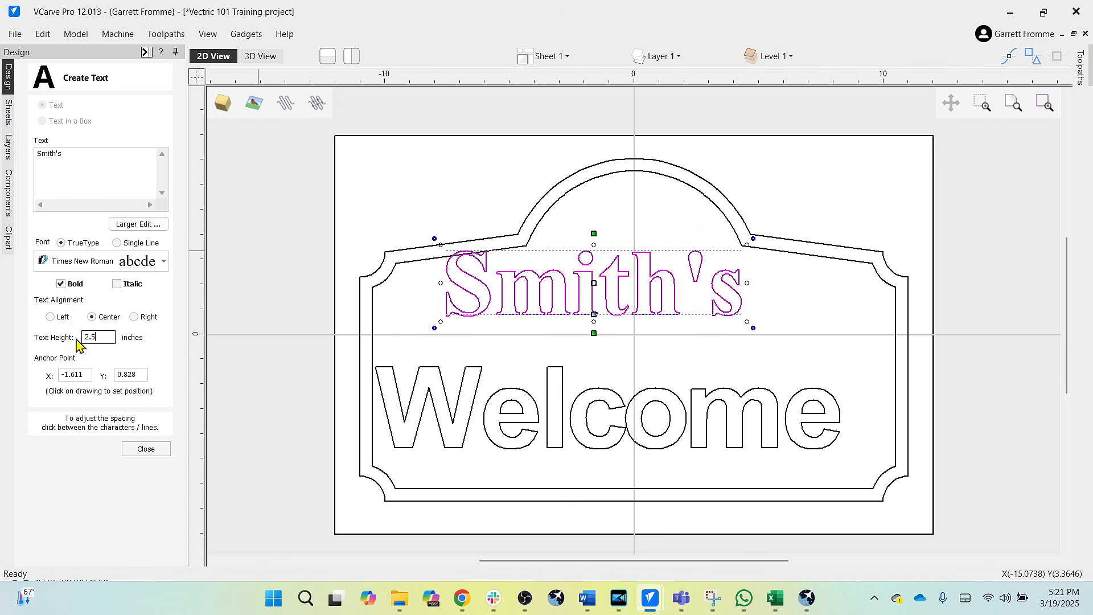
pyautogui.click(143, 450)
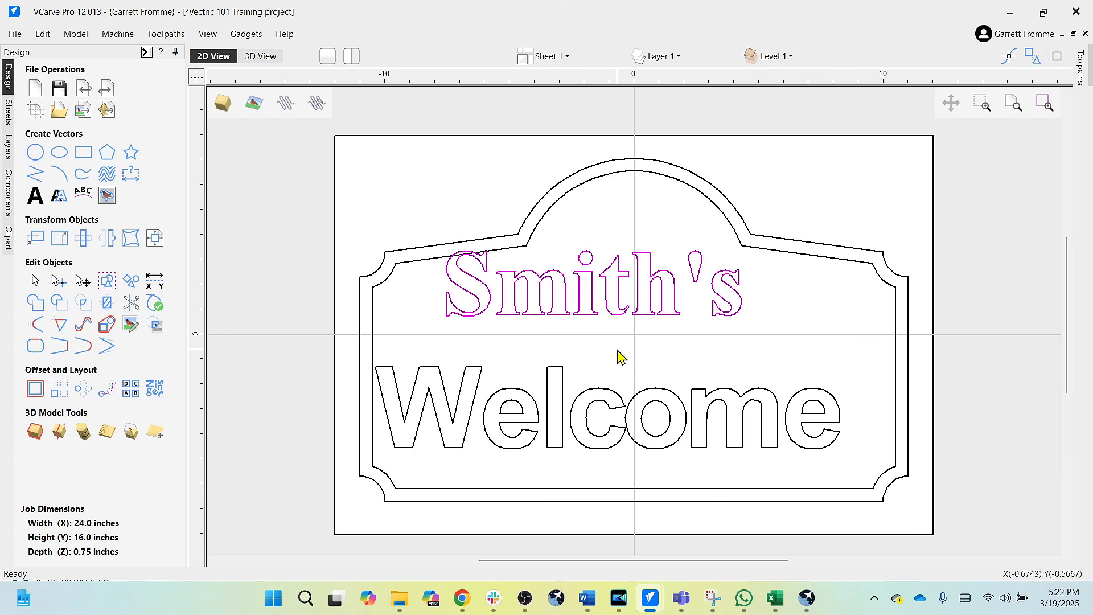
# Try centering the surname text on the material in both directions, and undo the move each time
pyautogui.press('F9')
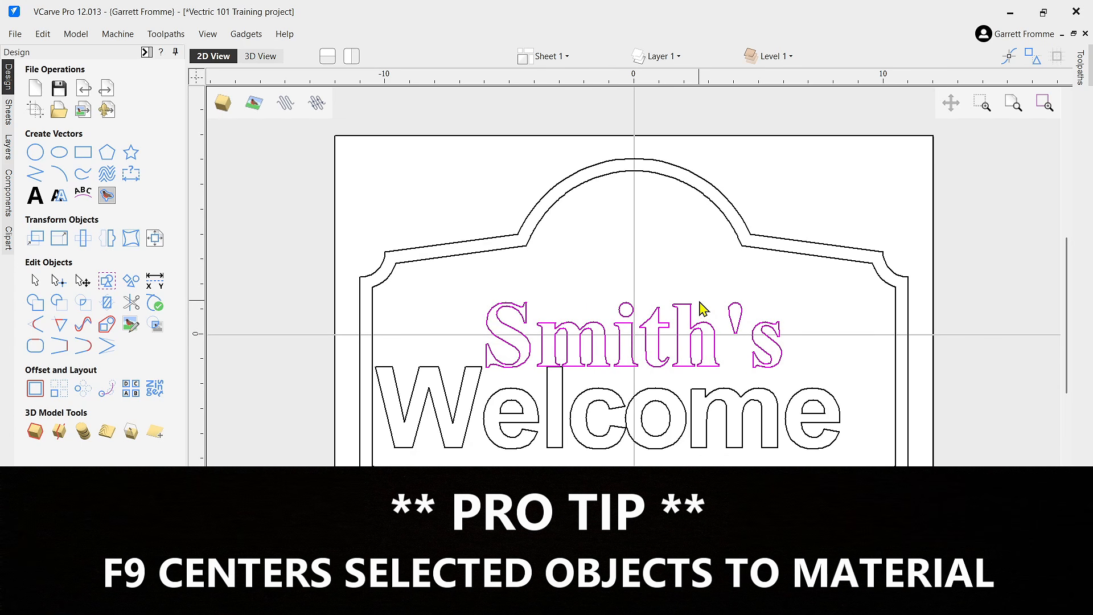
pyautogui.hotkey('ctrl', 'z')
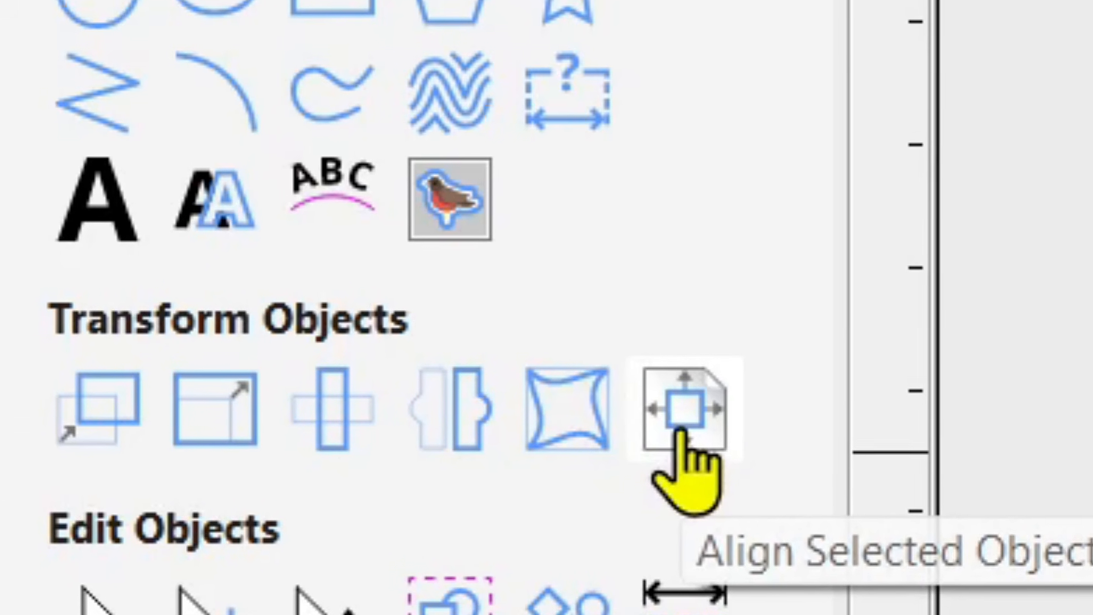
pyautogui.click(659, 298)
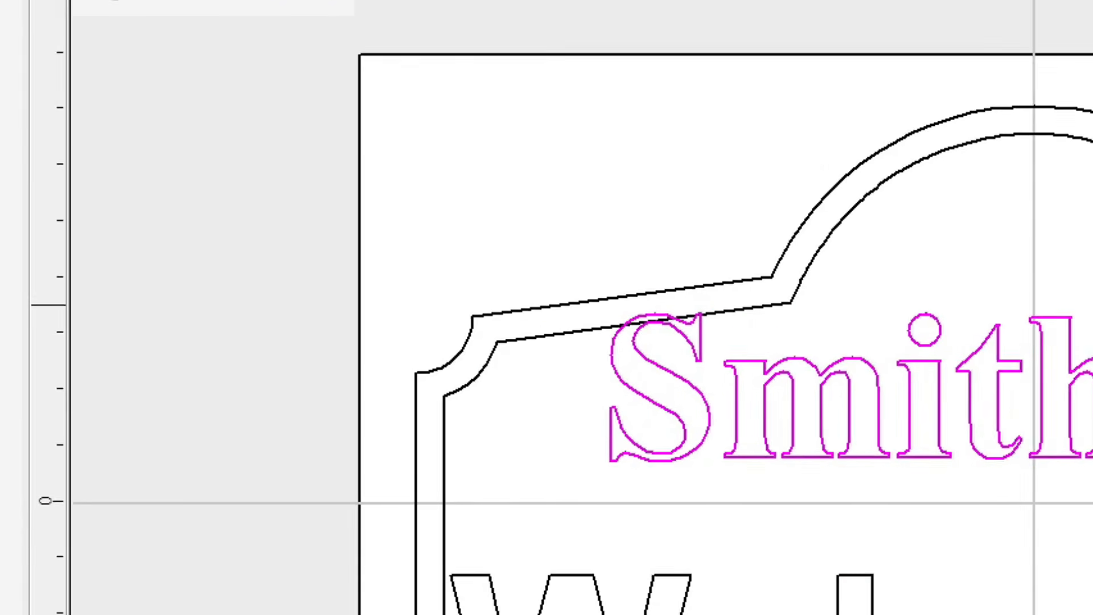
pyautogui.press('F9')
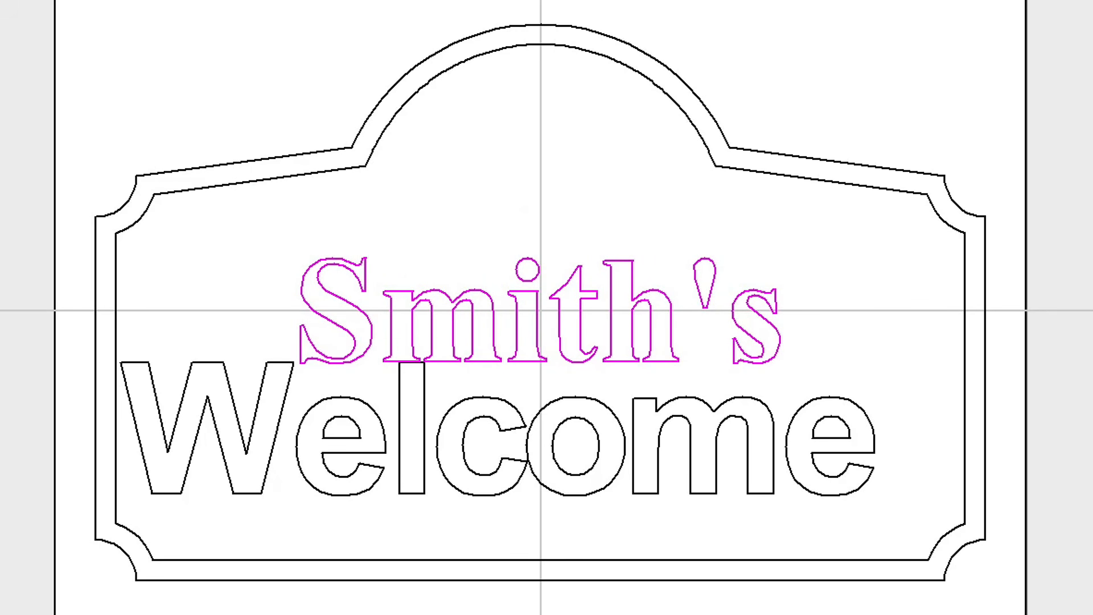
pyautogui.hotkey('ctrl', 'z')
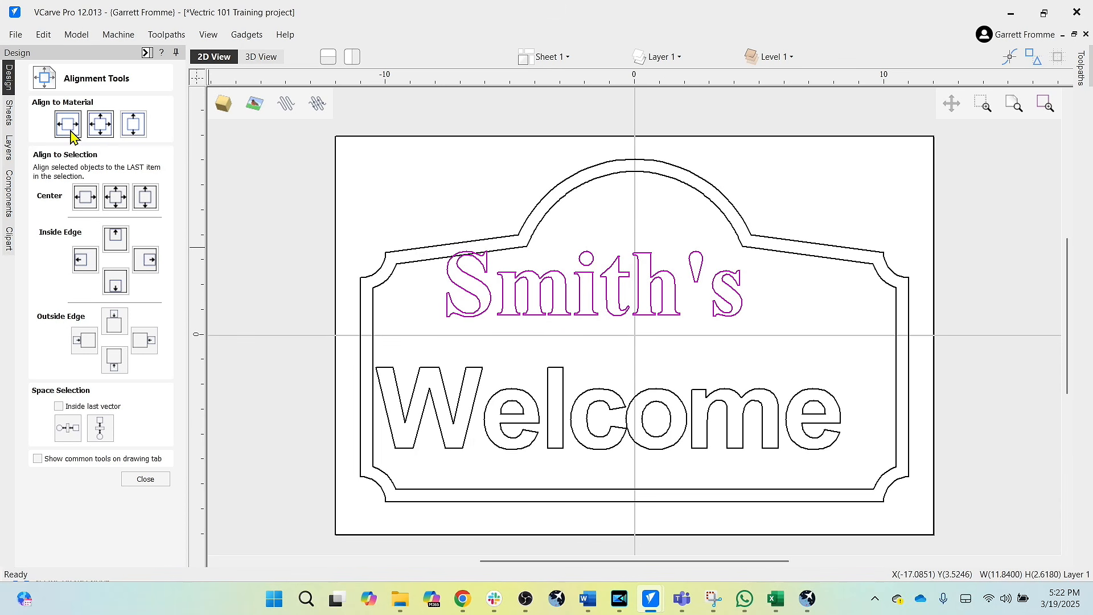
# Center the surname text and the "Welcome" text horizontally on the material
pyautogui.click(72, 132)
pyautogui.click(528, 391)
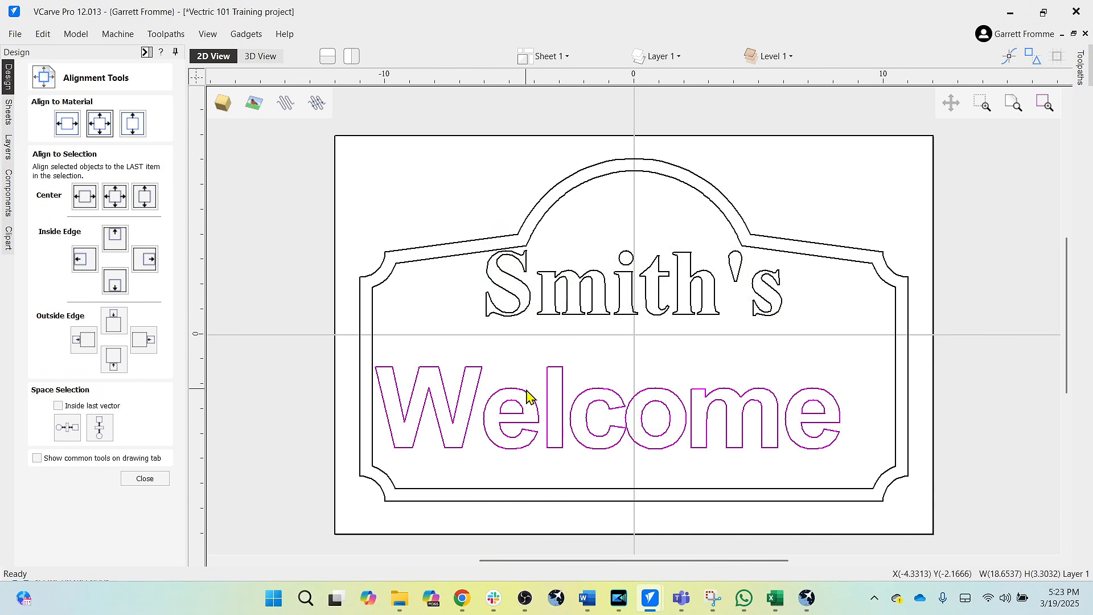
pyautogui.click(66, 131)
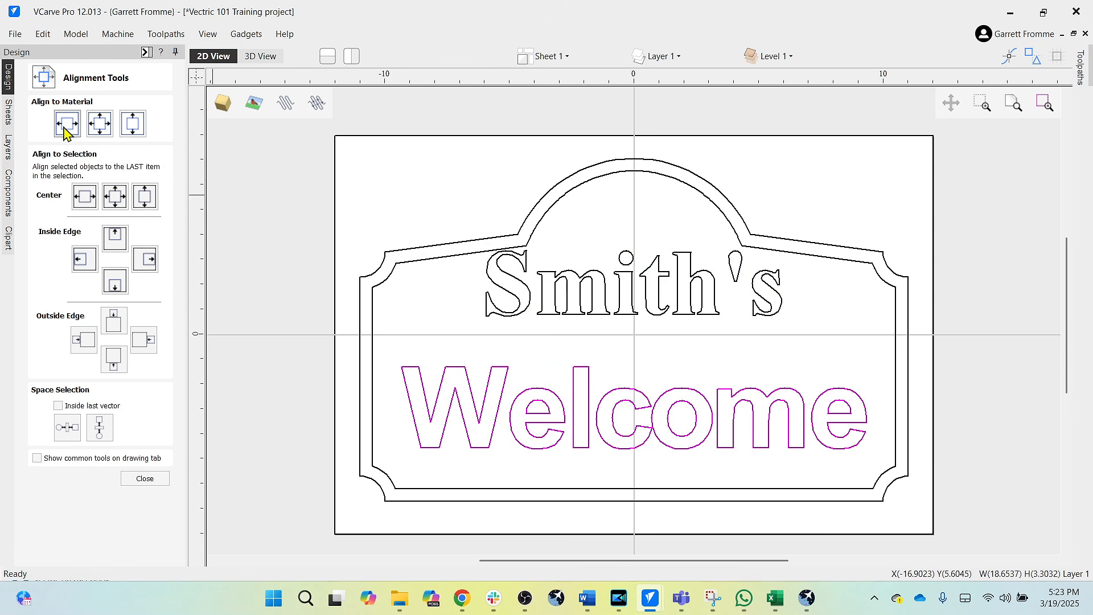
pyautogui.click(145, 478)
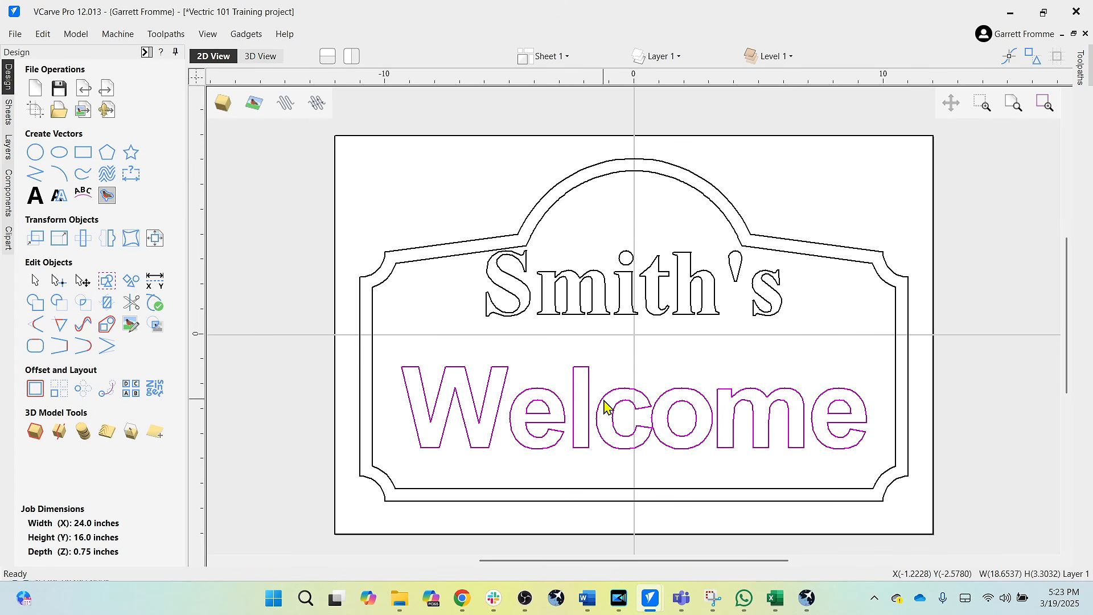
# Nudge the "Welcome" text straight up until it sits across the middle of the sign
pyautogui.press('Up')
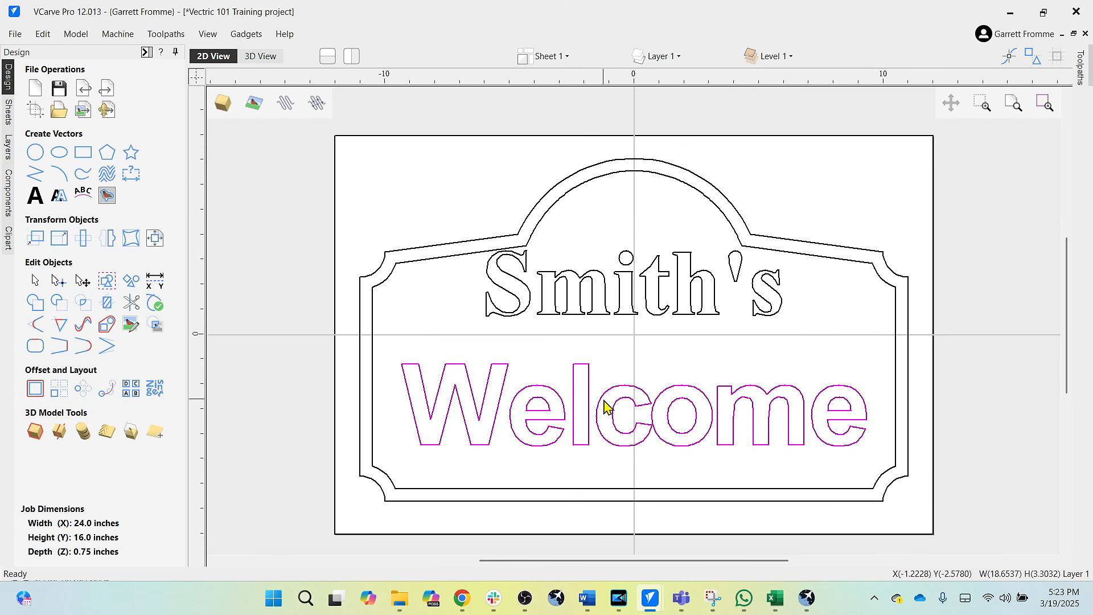
pyautogui.press('Up')
pyautogui.press('Up')
pyautogui.press('Up')
pyautogui.press('Up')
pyautogui.press('Up')
pyautogui.press('Up')
pyautogui.press('Up')
pyautogui.press('Up')
pyautogui.press('Up')
pyautogui.press('Up')
pyautogui.press('Up')
pyautogui.press('Up')
pyautogui.press('Up')
pyautogui.press('Up')
pyautogui.press('Up')
pyautogui.press('Up')
pyautogui.press('Up')
pyautogui.press('Up')
pyautogui.press('Up')
pyautogui.press('Up')
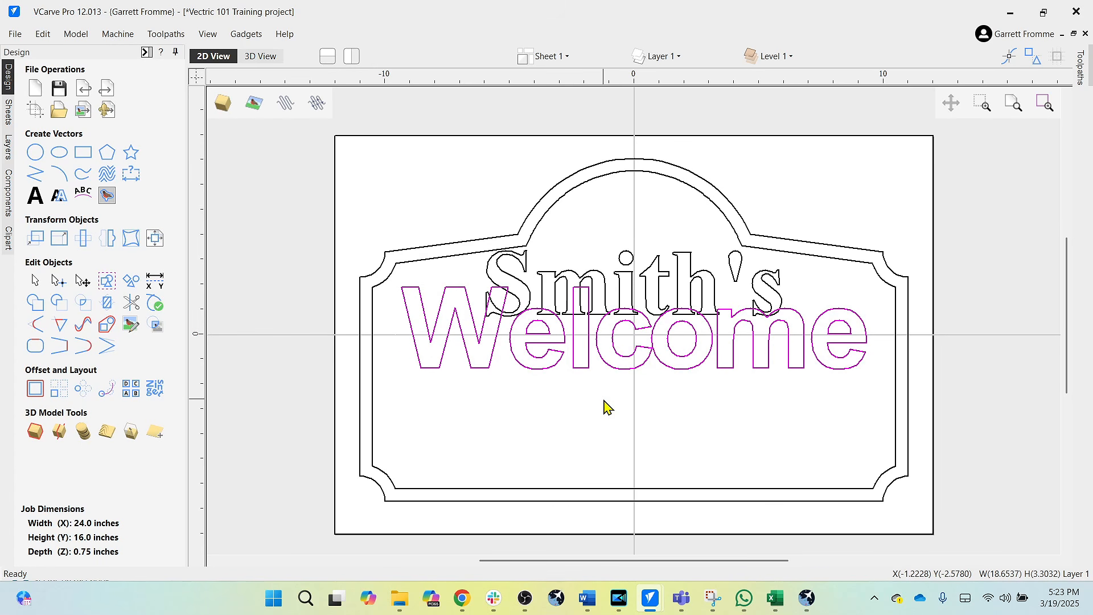
pyautogui.press('Down')
pyautogui.press('Down')
pyautogui.press('Down')
pyautogui.press('Down')
pyautogui.press('Up')
pyautogui.press('Up')
pyautogui.press('Up')
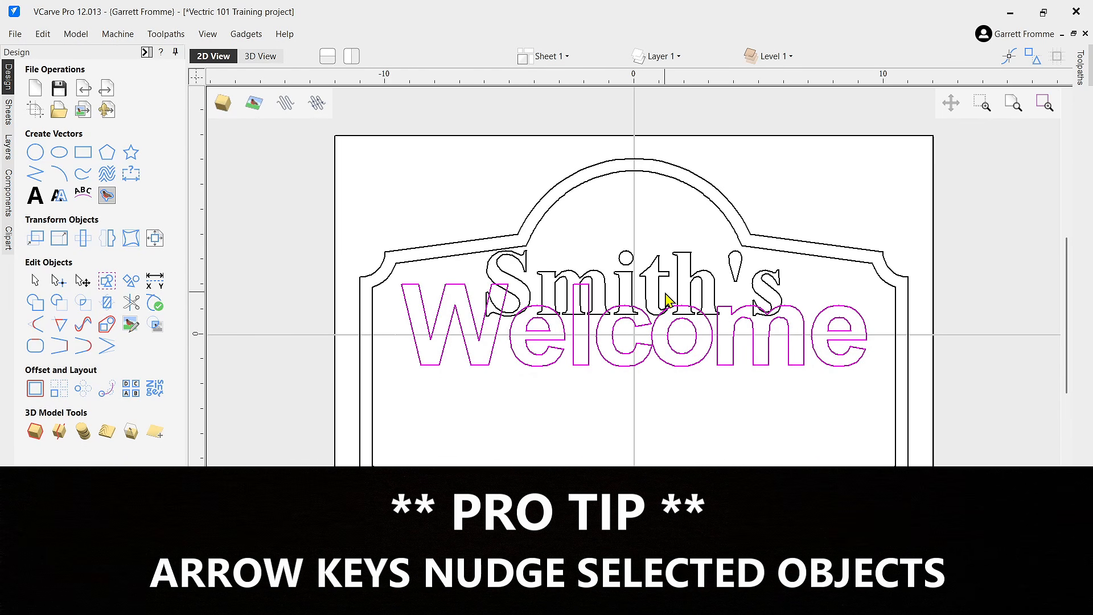
# Nudge the surname text straight down until it sits below "Welcome", inside the inner border
pyautogui.click(638, 269)
pyautogui.press('Down')
pyautogui.press('Down')
pyautogui.press('Down')
pyautogui.press('Down')
pyautogui.press('Down')
pyautogui.press('Down')
pyautogui.press('Down')
pyautogui.press('Down')
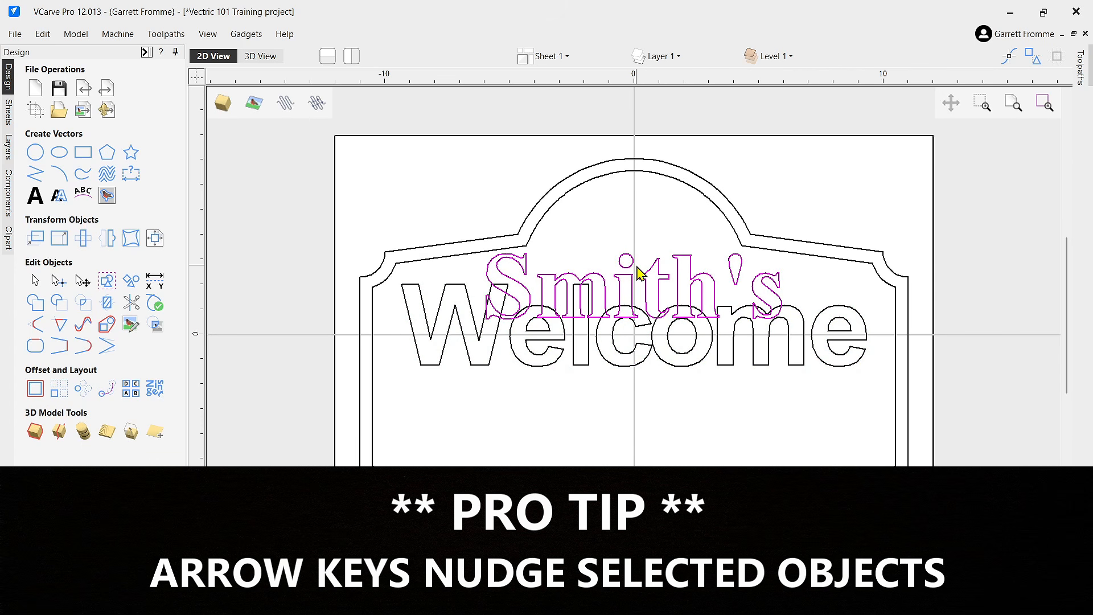
pyautogui.press('Down')
pyautogui.press('Down')
pyautogui.press('Down')
pyautogui.press('Down')
pyautogui.press('Down')
pyautogui.press('Down')
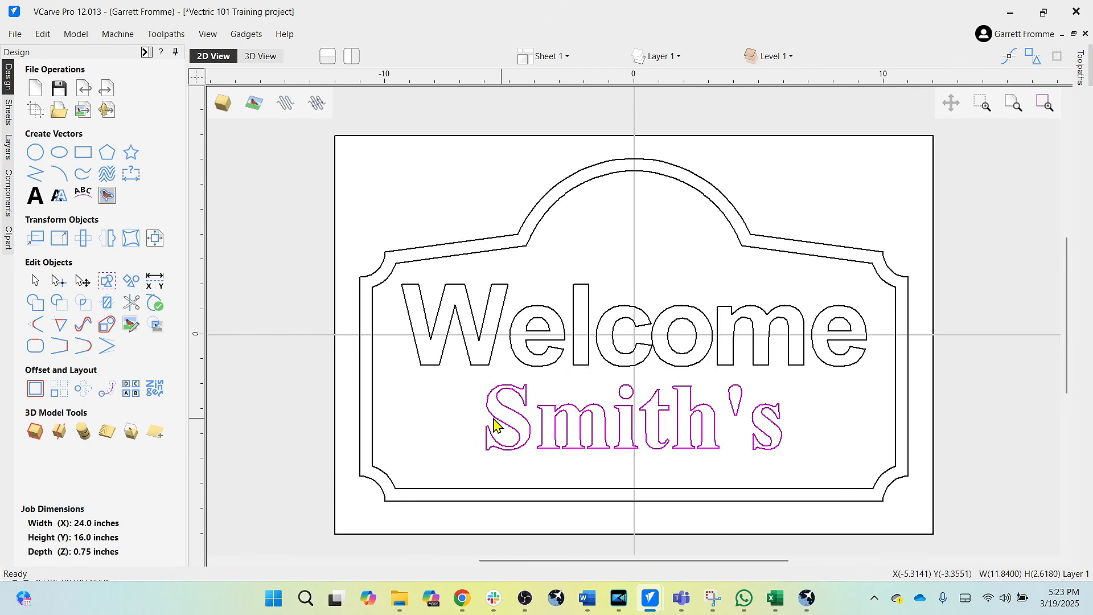
# Remove the bold style from the surname text below "Welcome"
pyautogui.press('Escape')
pyautogui.click(567, 426)
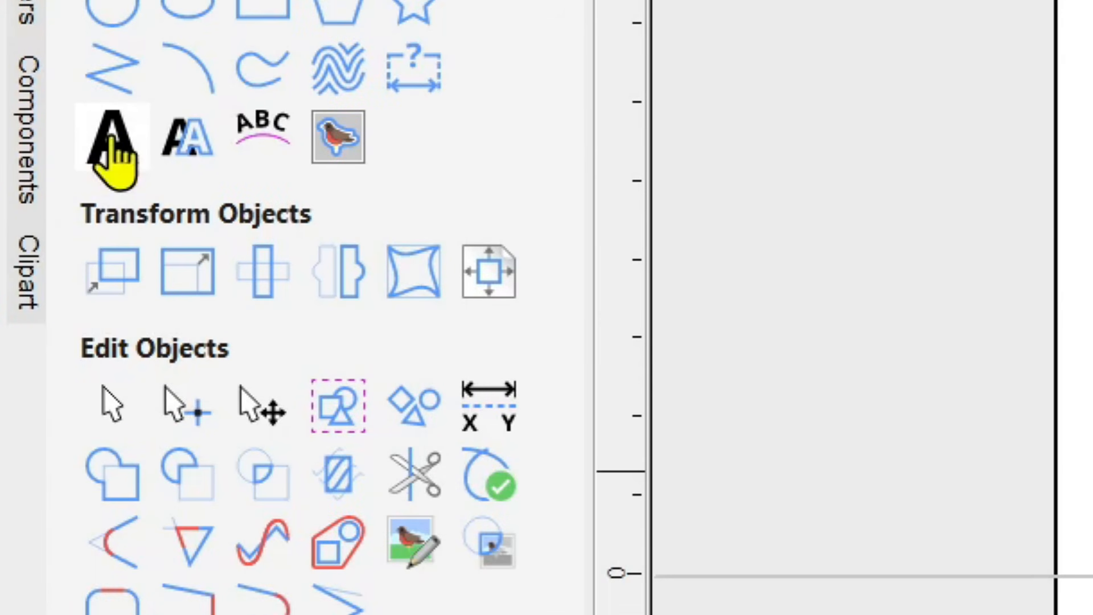
pyautogui.click(71, 168)
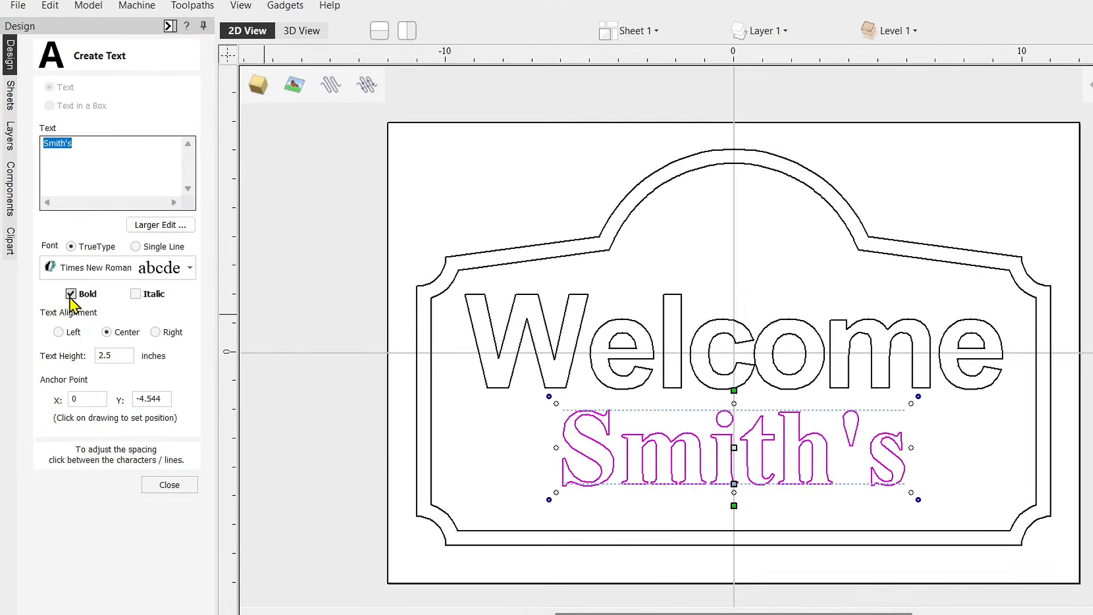
pyautogui.click(151, 377)
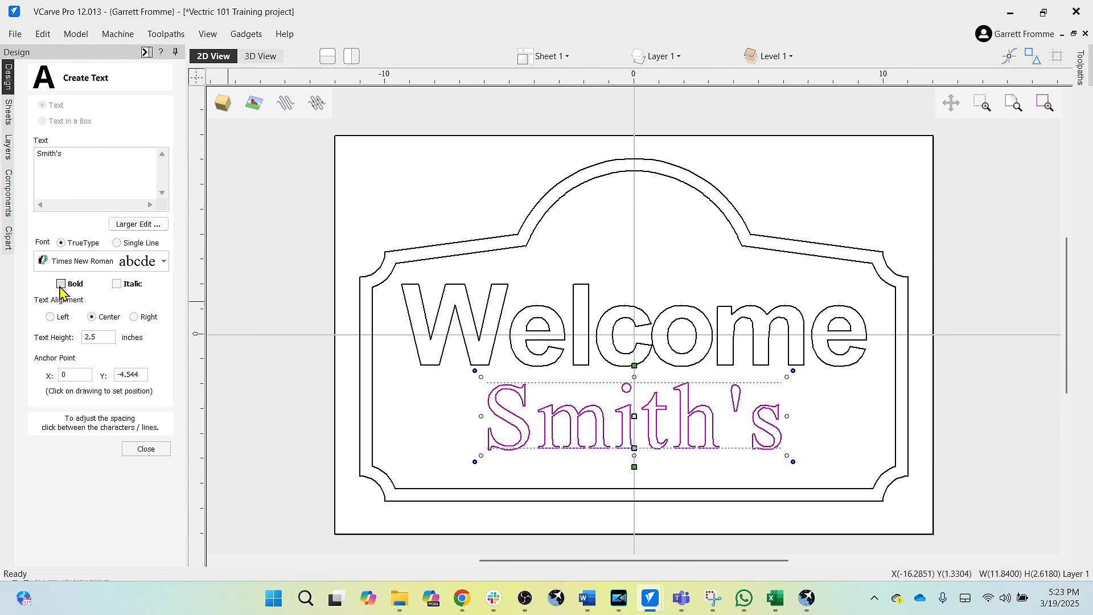
pyautogui.click(143, 451)
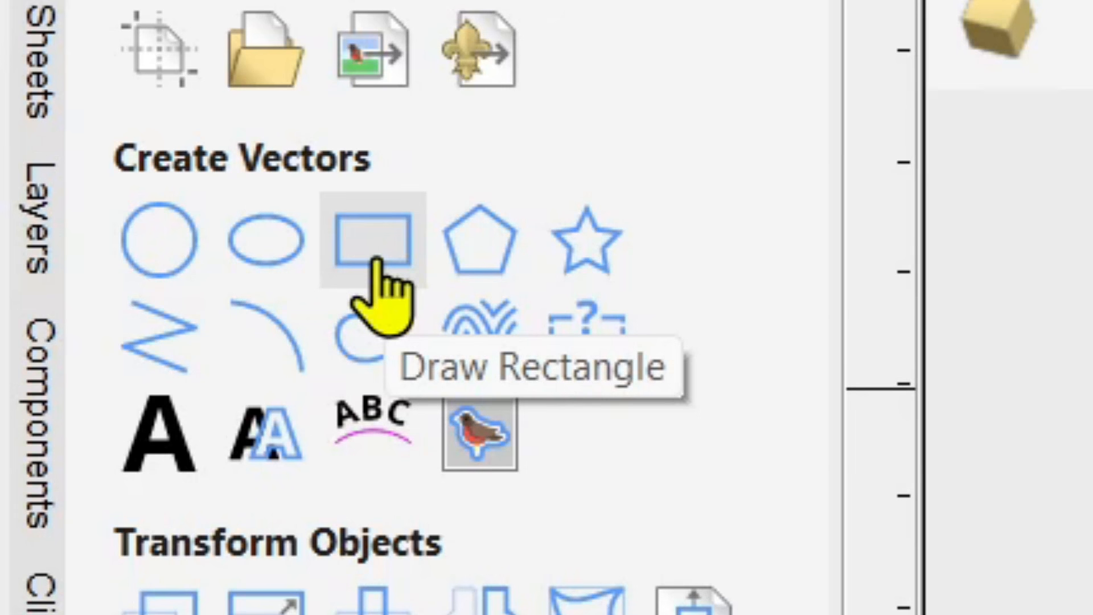
# Draw a square-cornered rectangle about 14 by 3.9 inches around the surname text below "Welcome"
pyautogui.click(378, 263)
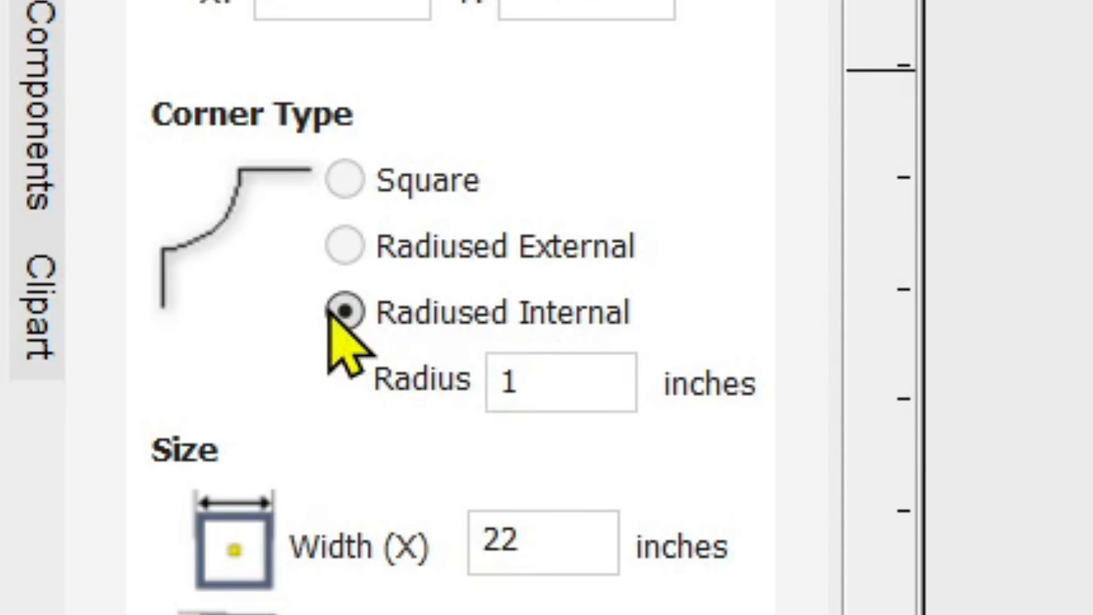
pyautogui.click(353, 191)
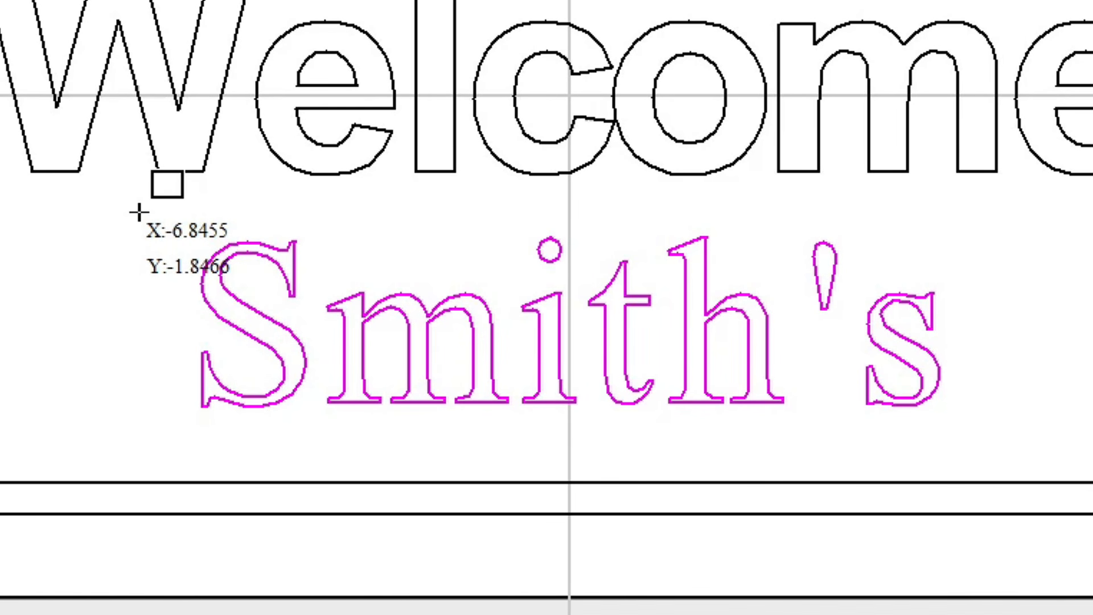
pyautogui.moveTo(138, 211); pyautogui.dragTo(1019, 453)
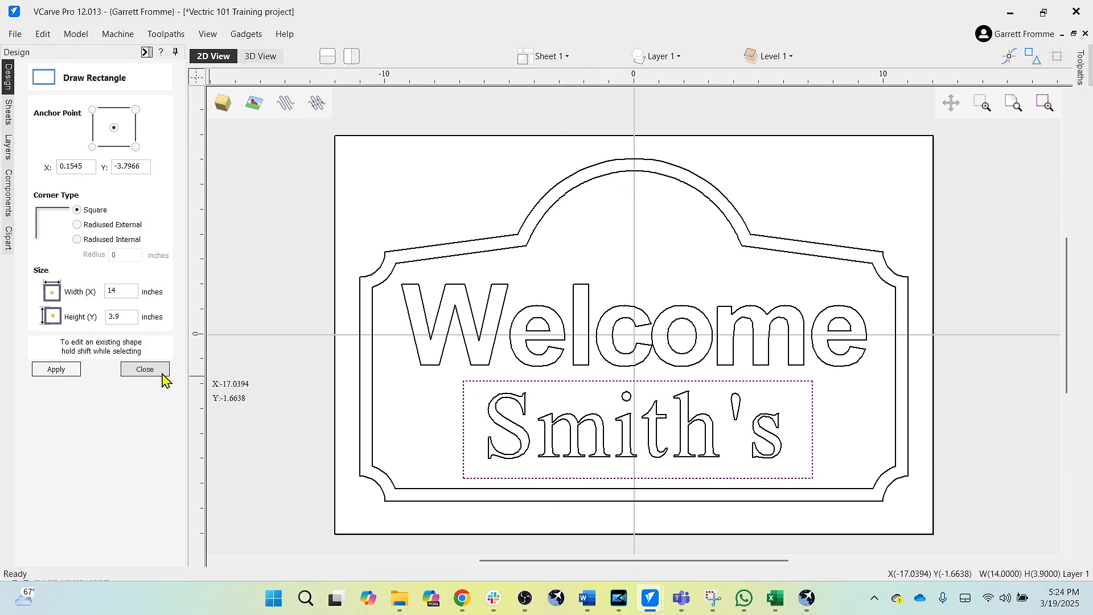
pyautogui.press('Escape')
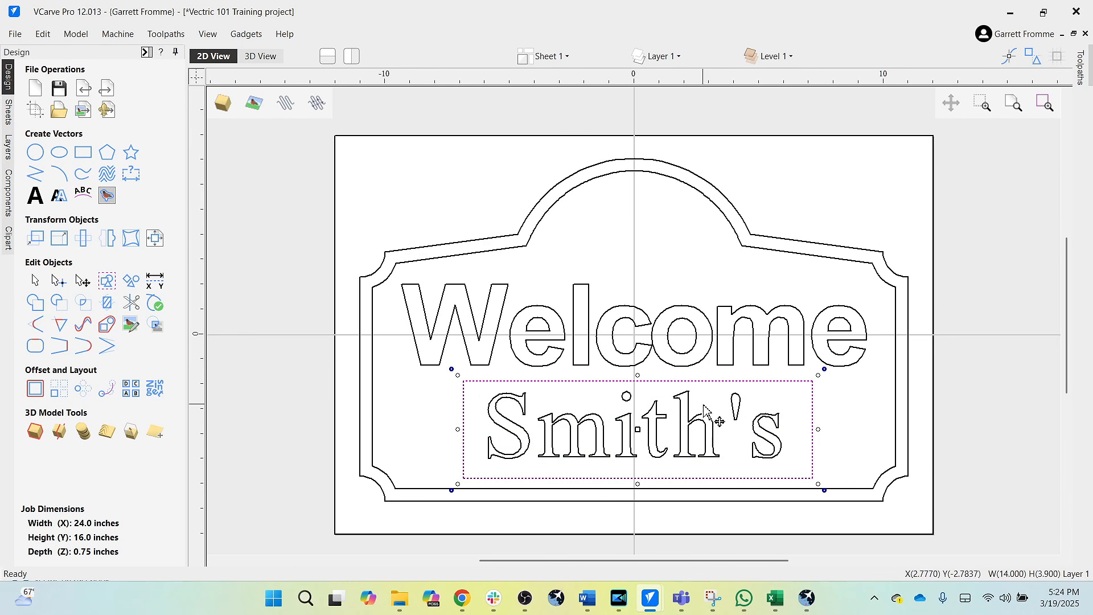
# Center the rectangle around the surname horizontally on the material
pyautogui.click(156, 242)
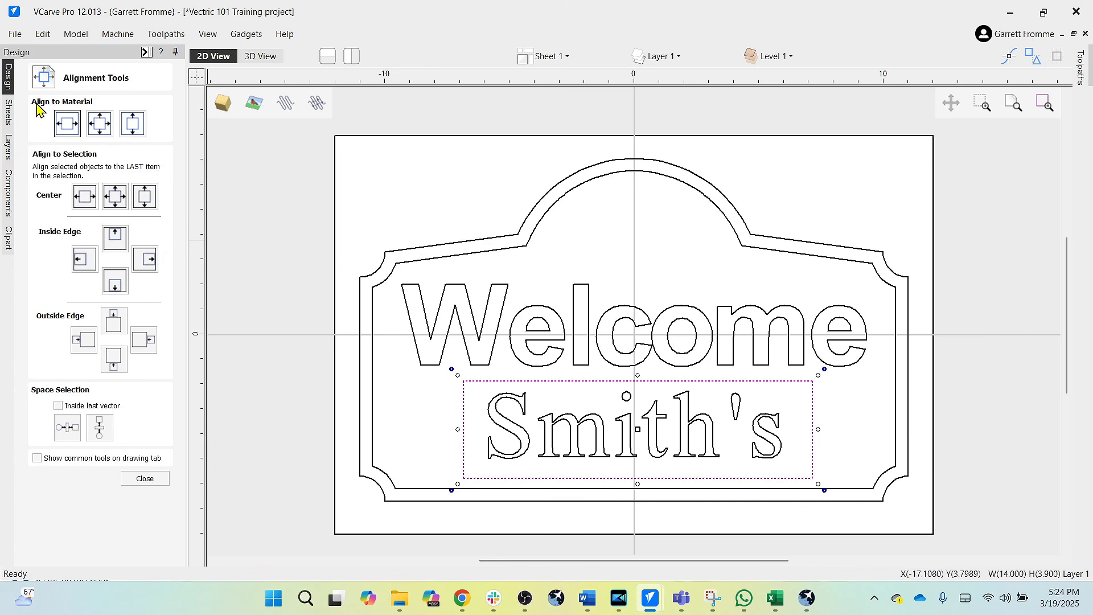
pyautogui.click(61, 130)
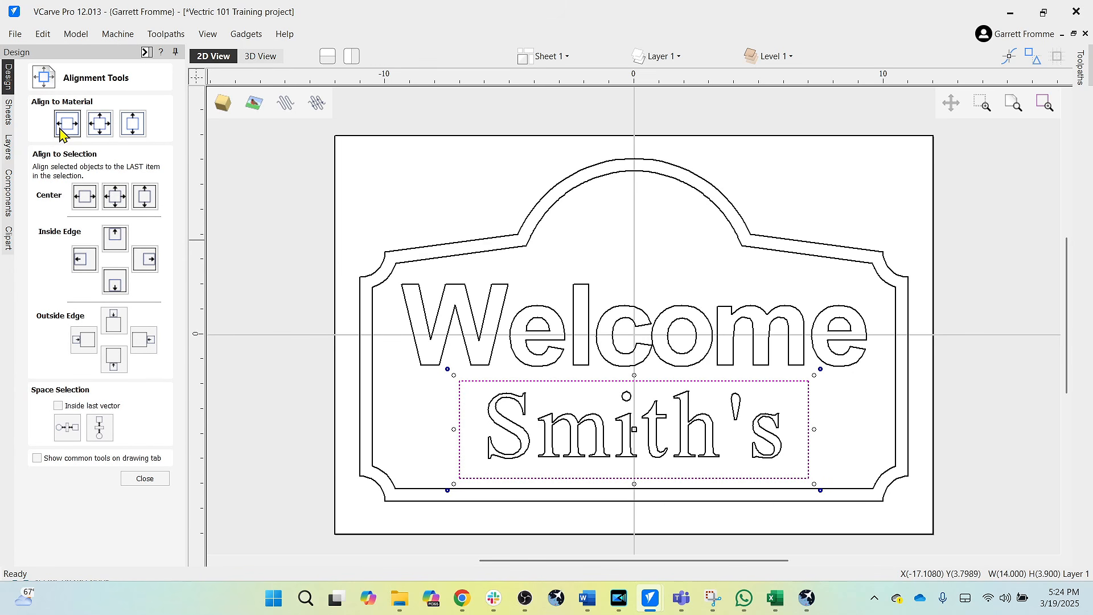
pyautogui.click(145, 480)
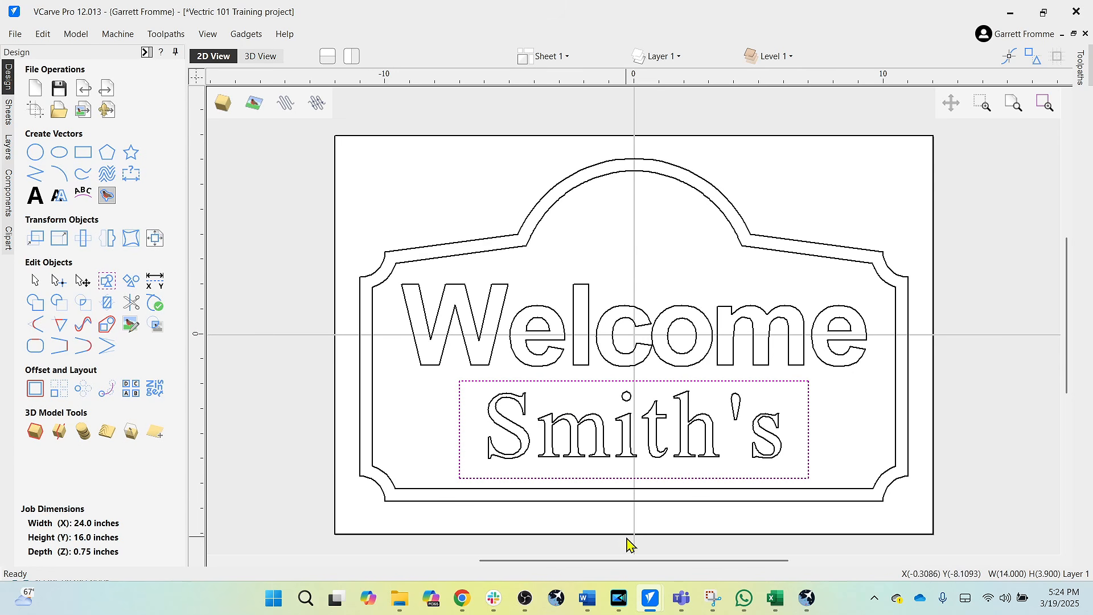
# Check the surname frame's shape in the finished example project and return to the training project
pyautogui.moveTo(650, 597)
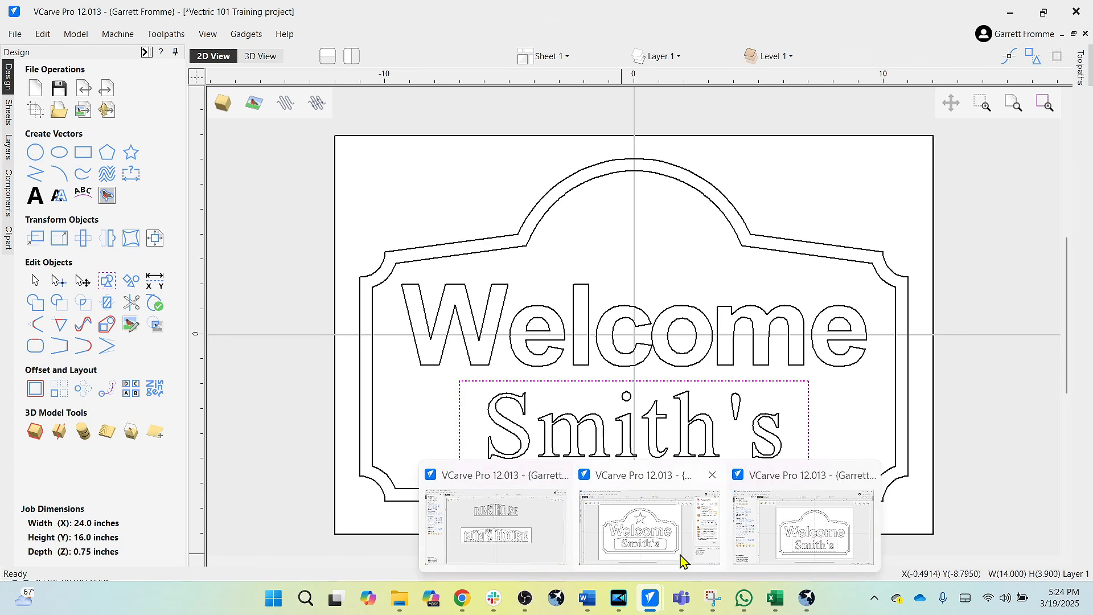
pyautogui.click(666, 524)
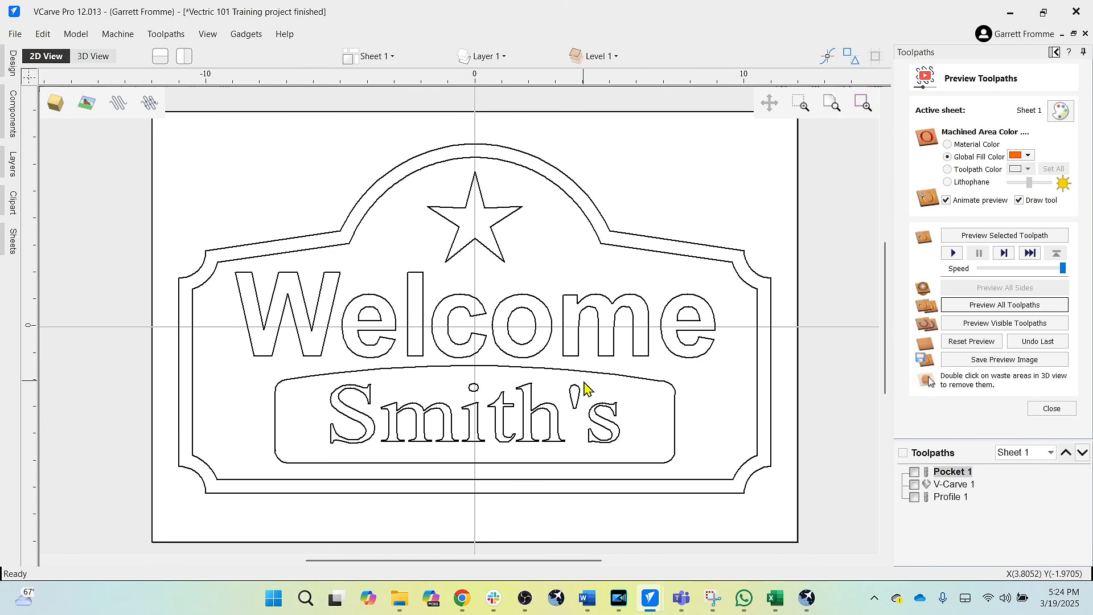
pyautogui.moveTo(650, 598)
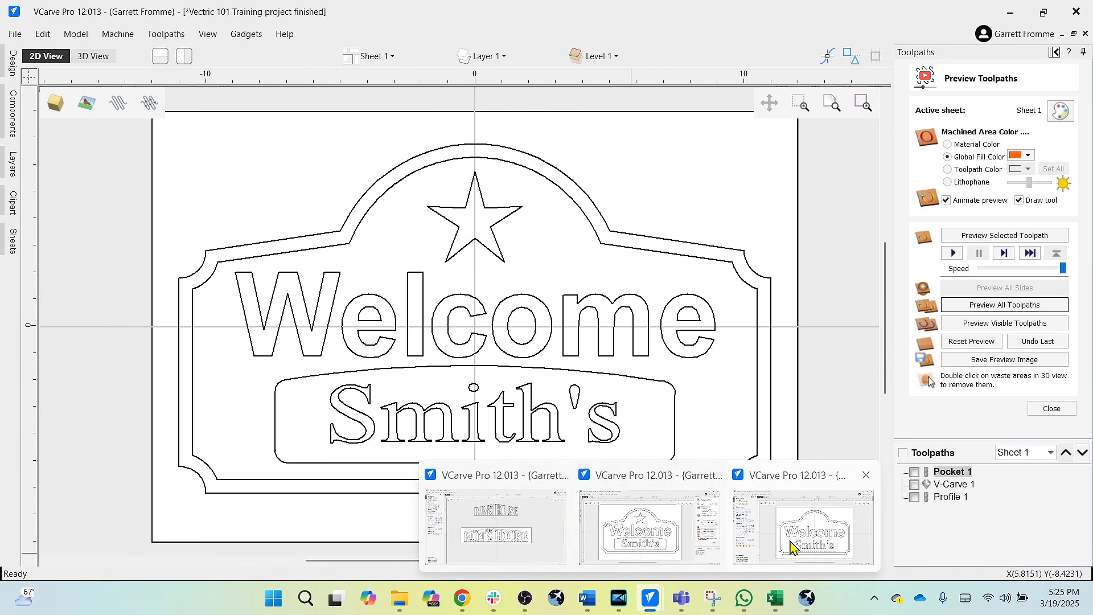
pyautogui.click(809, 541)
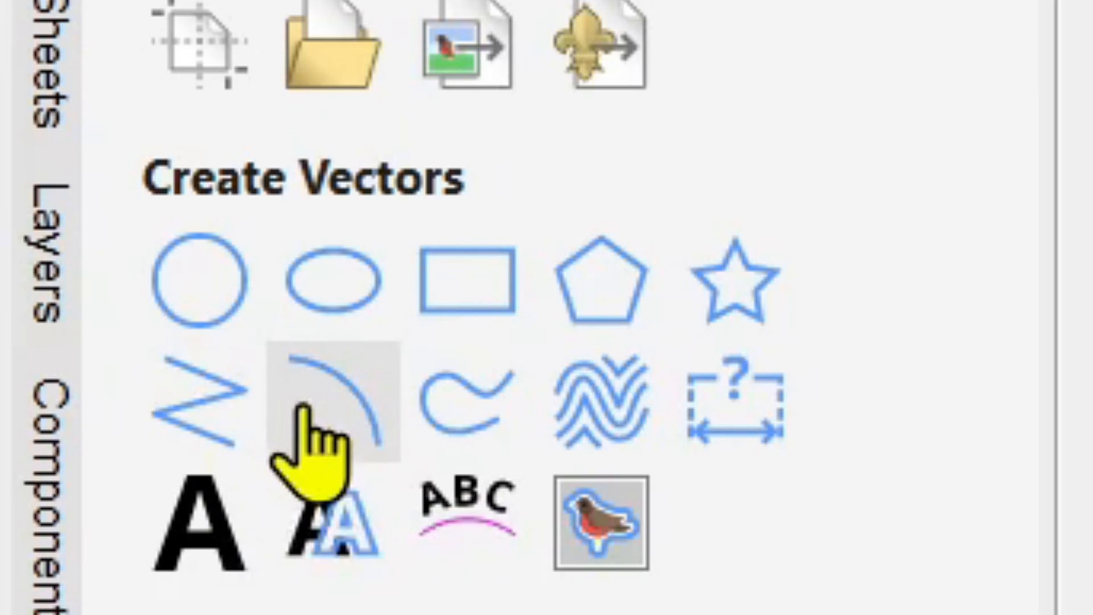
# Draw a three-point arc between the surname rectangle's two upper corners, bulging upward about 0.53 inches toward "Welcome"
pyautogui.click(335, 407)
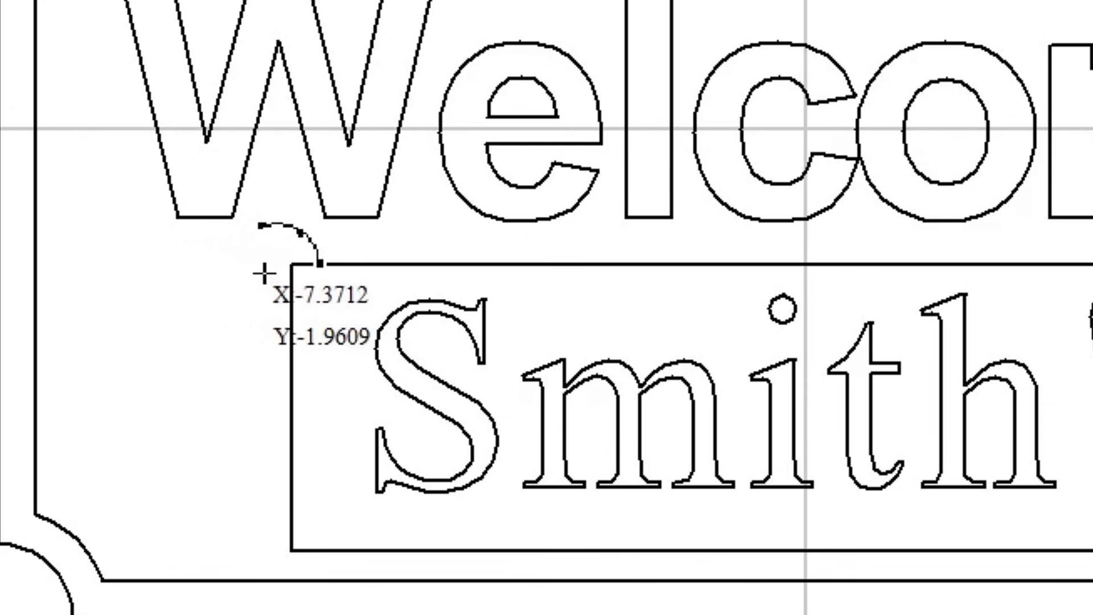
pyautogui.click(292, 259)
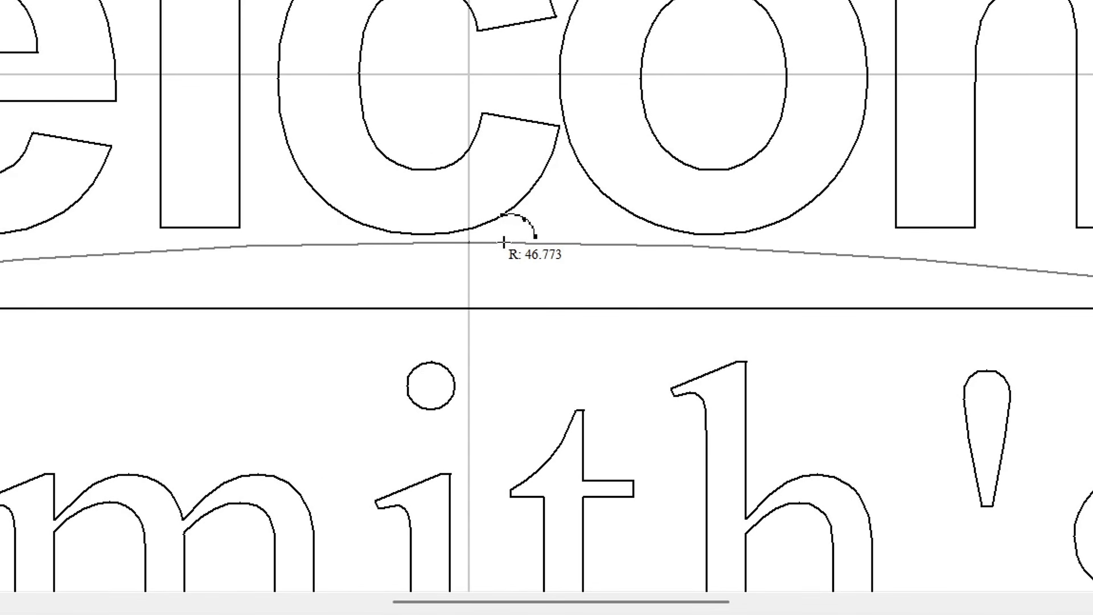
pyautogui.click(503, 243)
pyautogui.scroll(-3, 504, 240)
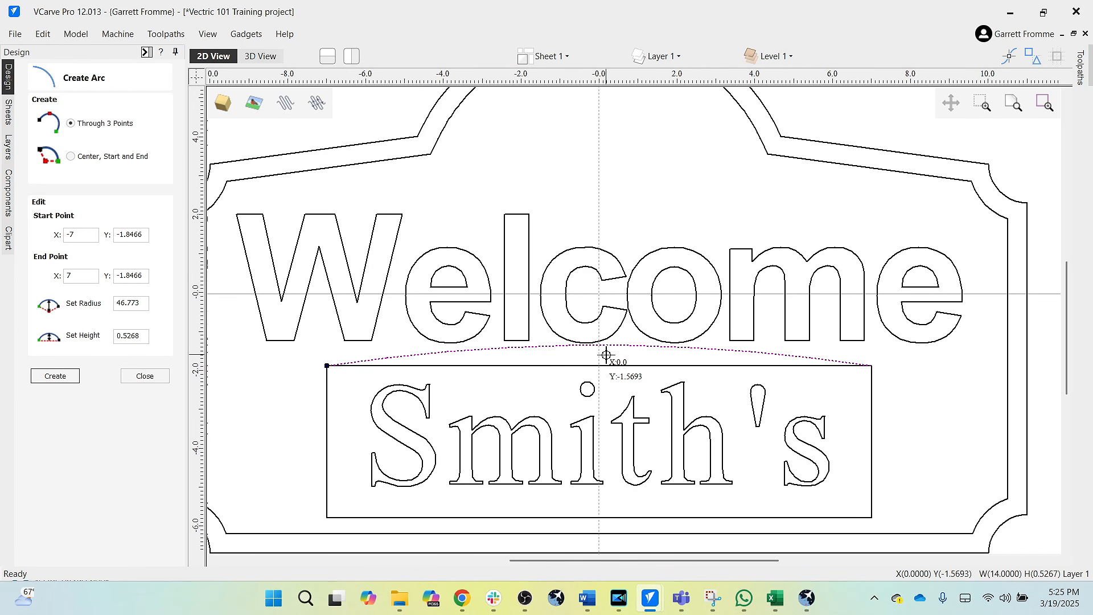
pyautogui.press('Escape')
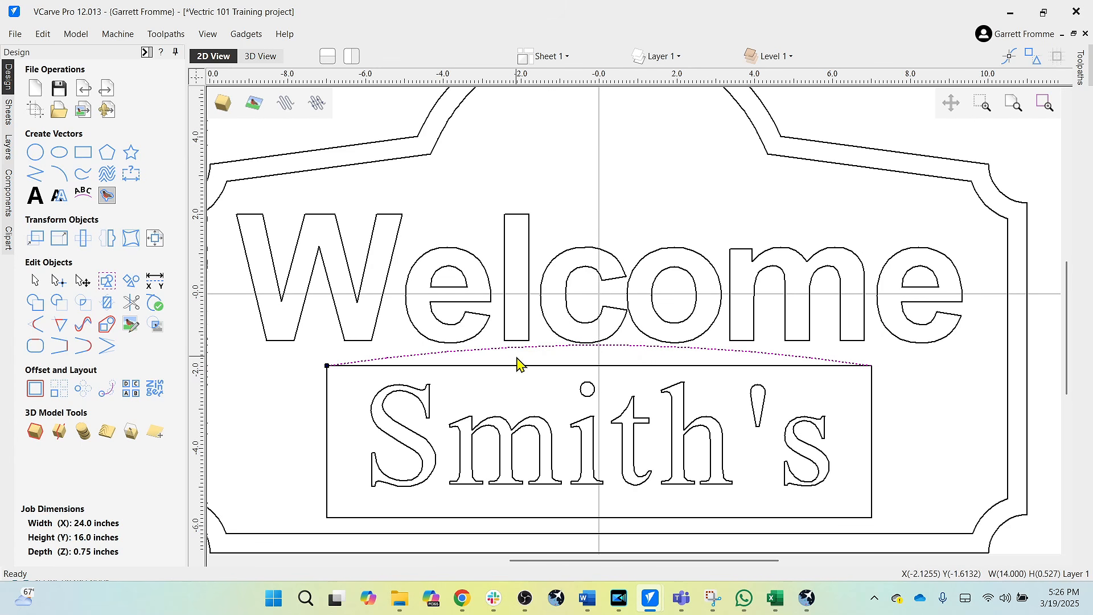
pyautogui.press('Escape')
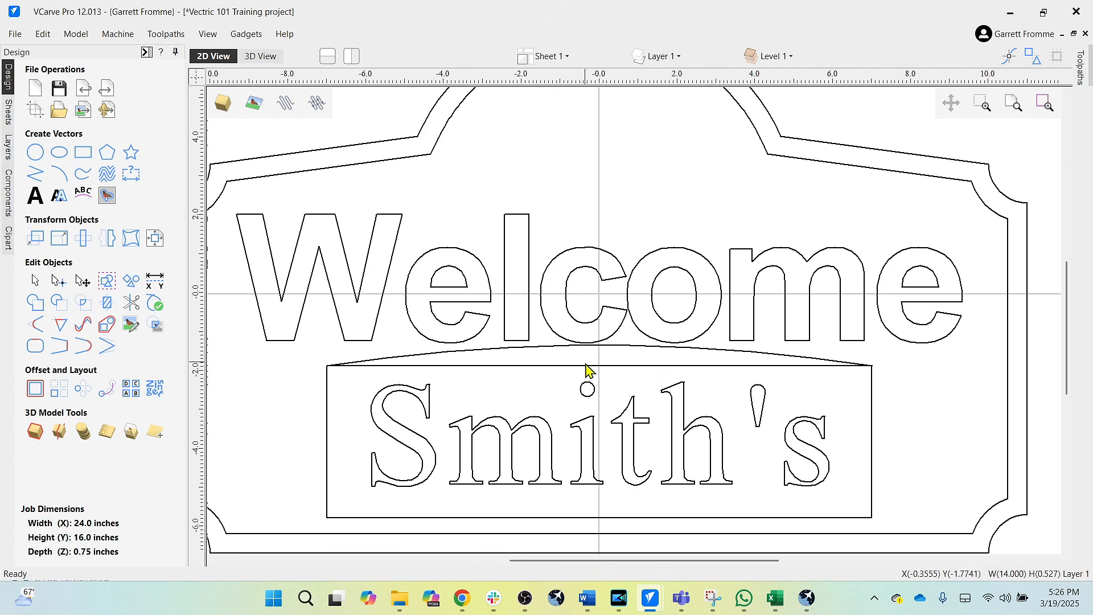
# Trim away the rectangle's straight upper edge beneath the arc, rejoining the remaining sections into one outline
pyautogui.click(130, 302)
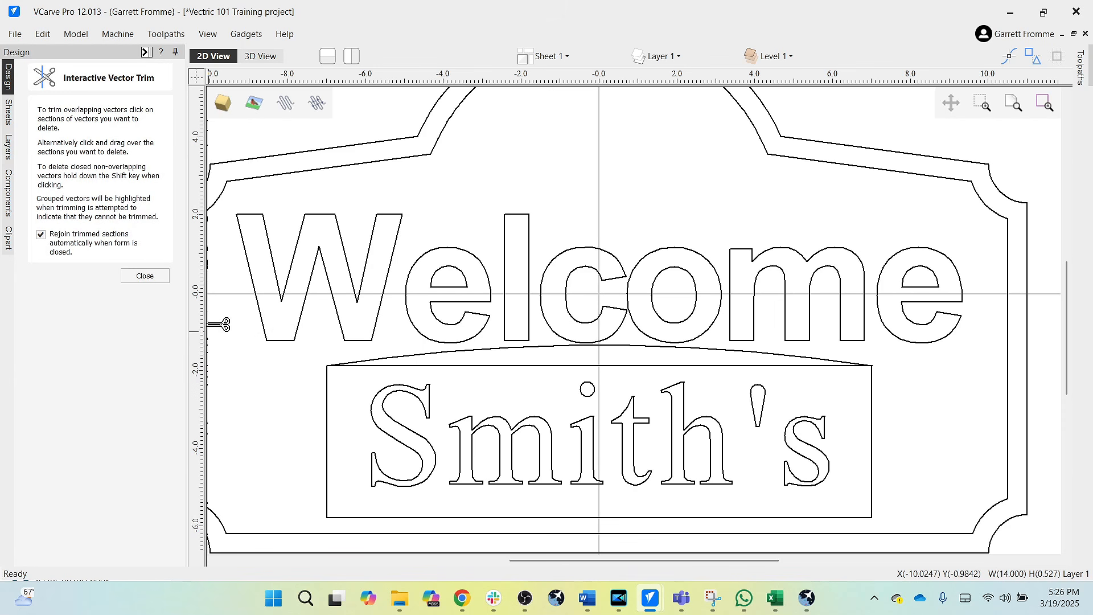
pyautogui.click(519, 365)
pyautogui.click(144, 276)
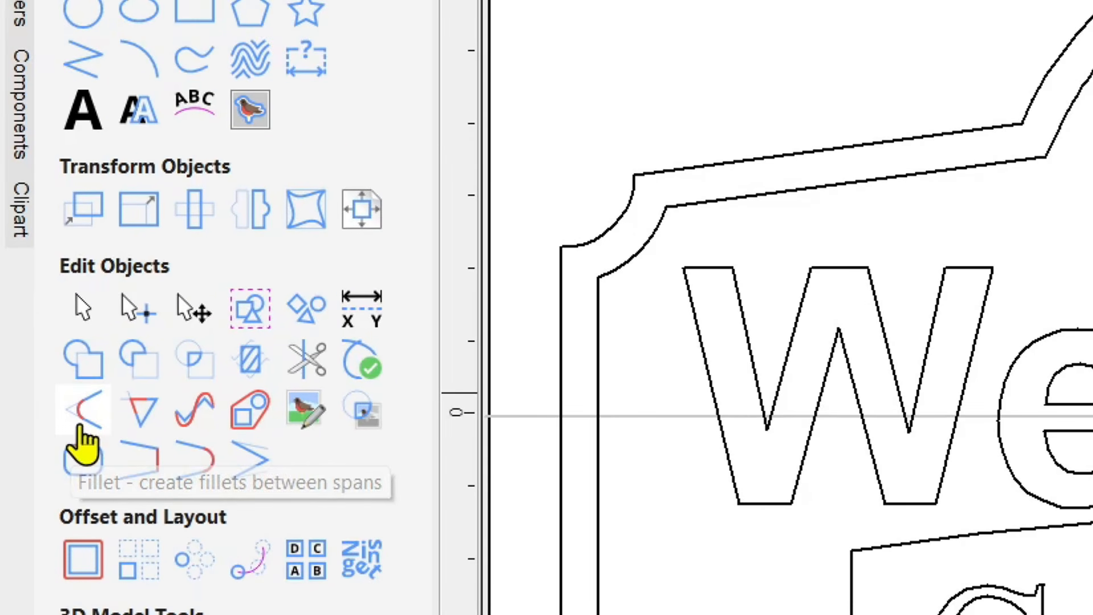
# Round the upper-left corner of the surname frame with a normal fillet of 0.5 inch radius
pyautogui.click(80, 428)
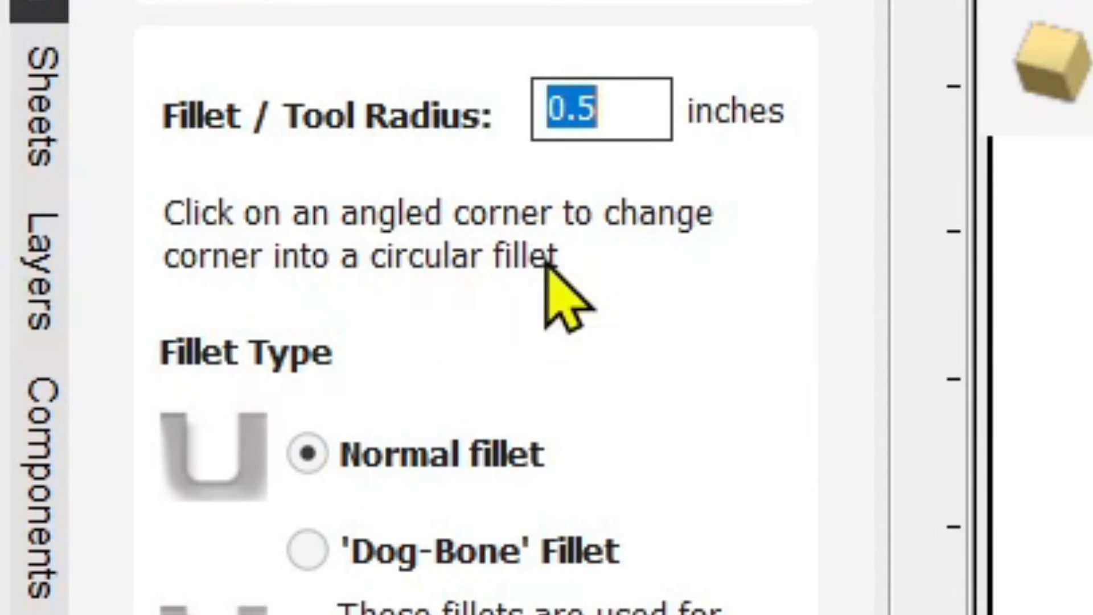
pyautogui.click(651, 107)
pyautogui.moveTo(650, 106); pyautogui.dragTo(478, 108)
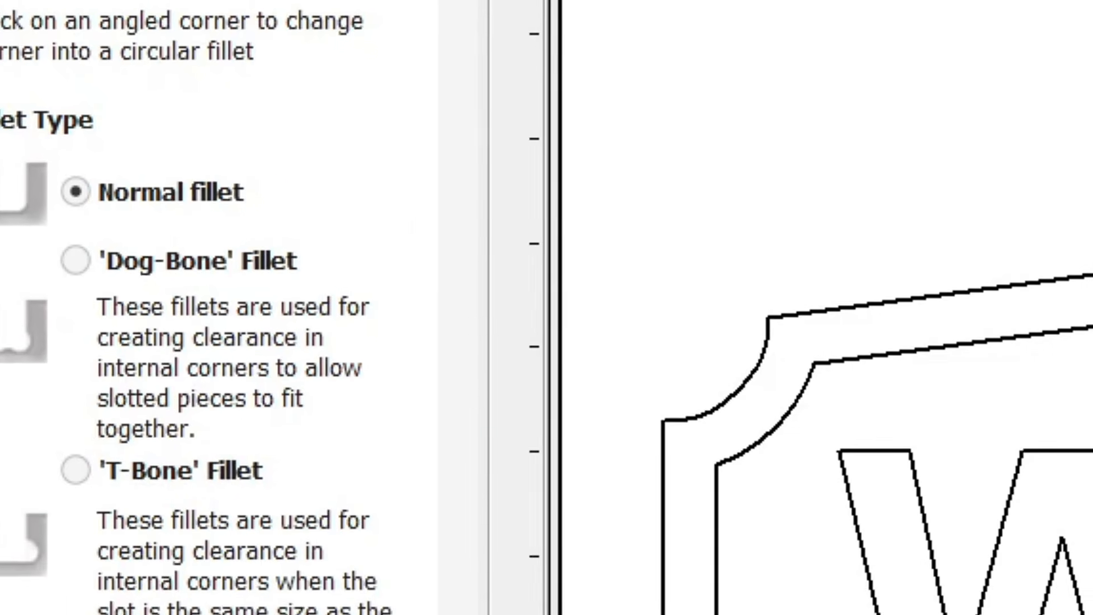
pyautogui.scroll(4, 623, 530)
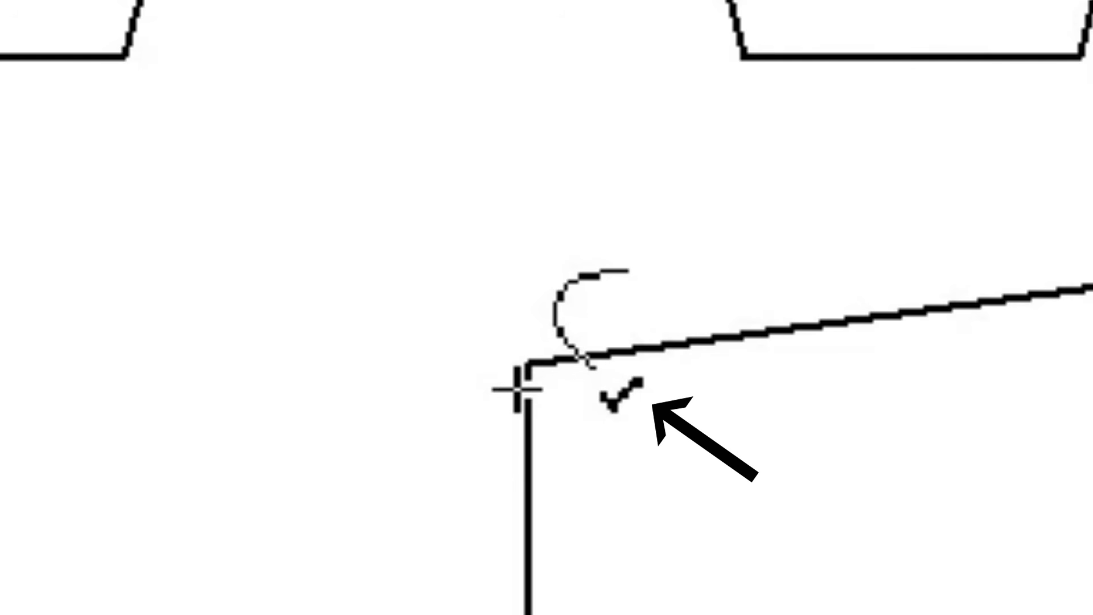
pyautogui.click(517, 389)
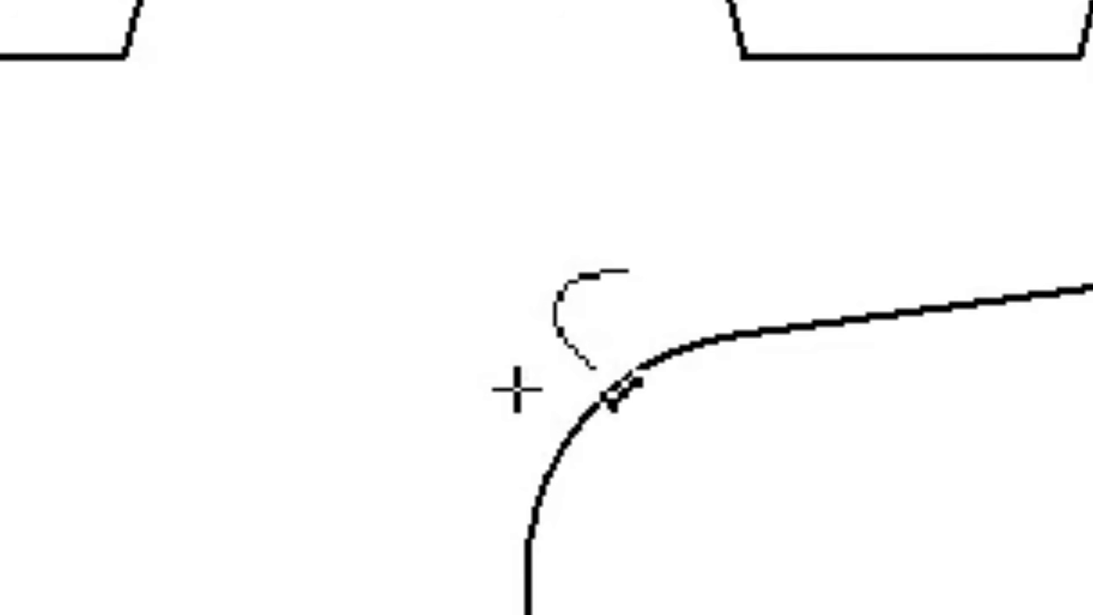
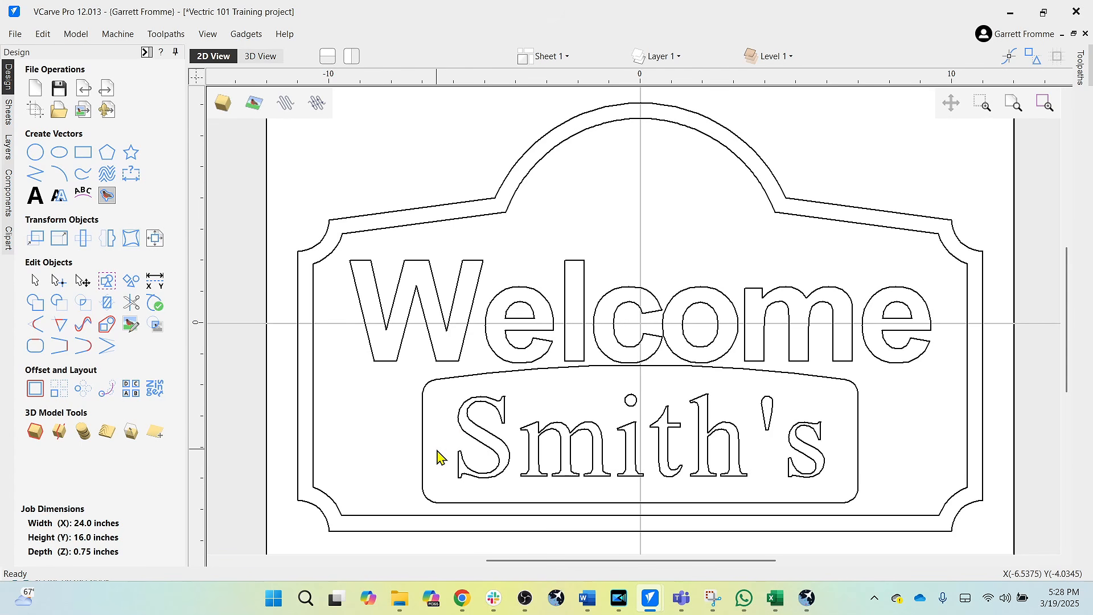
# Draw a square-cornered rectangle about 7.7 by 1.9 inches in the empty area to the right of the material
pyautogui.scroll(2, 428, 464)
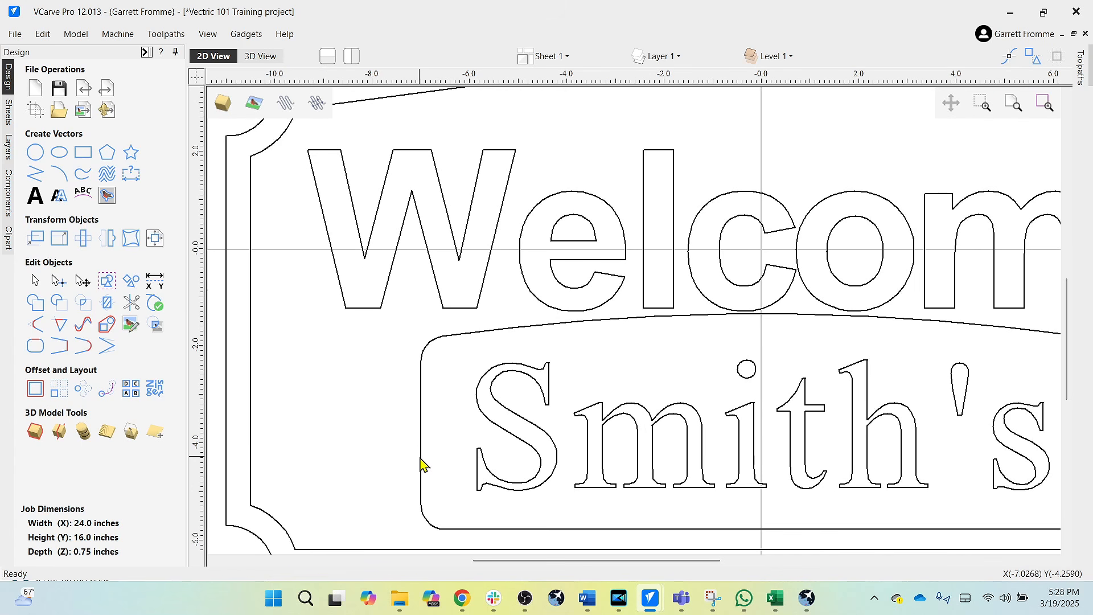
pyautogui.click(421, 467)
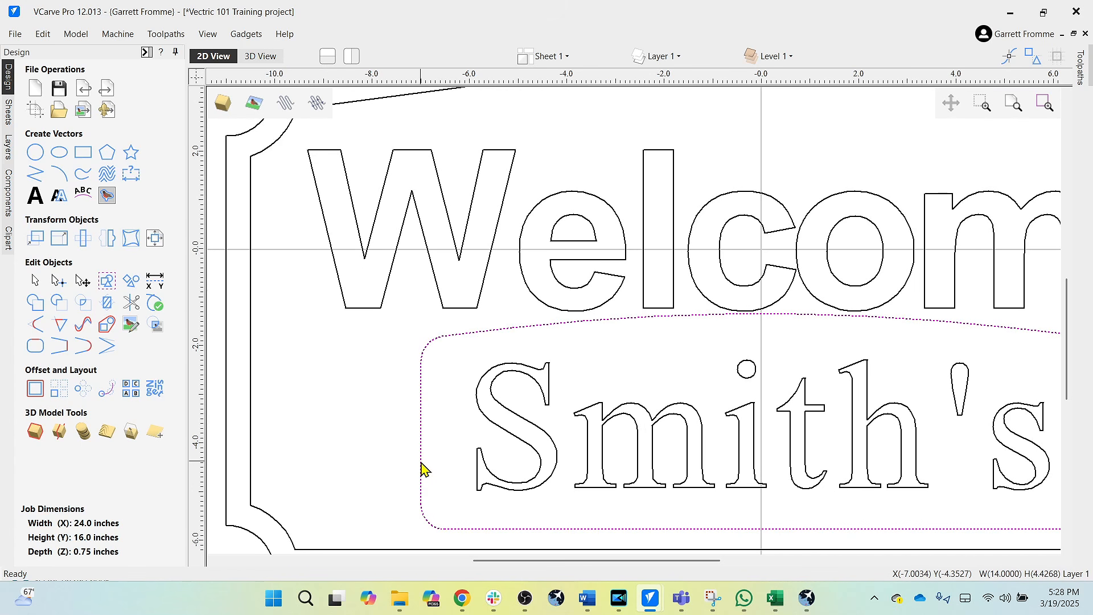
pyautogui.scroll(-1, 431, 490)
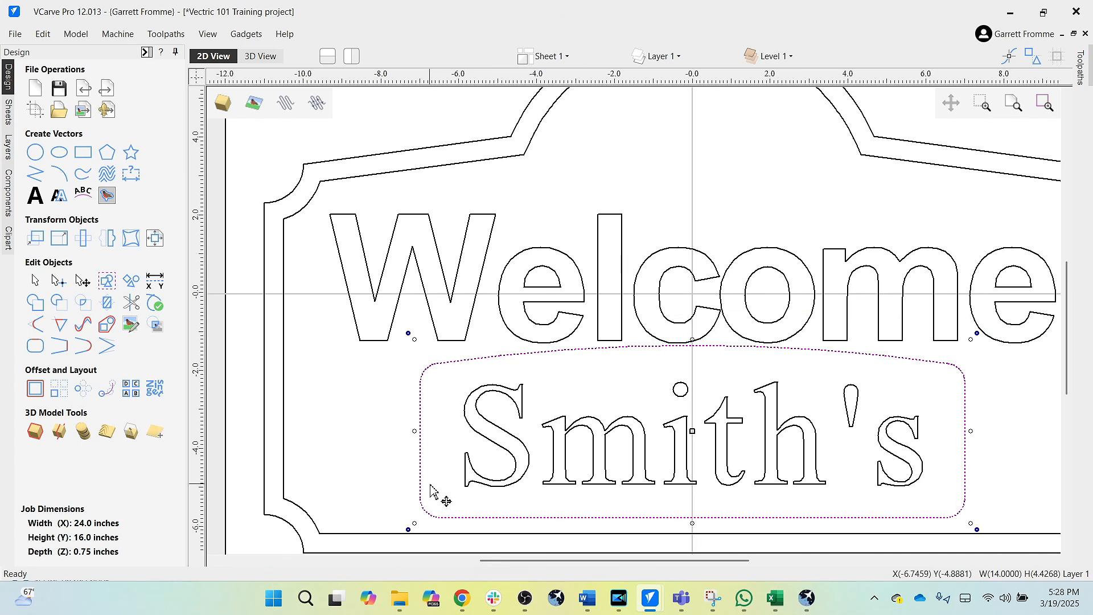
pyautogui.scroll(-2, 706, 407)
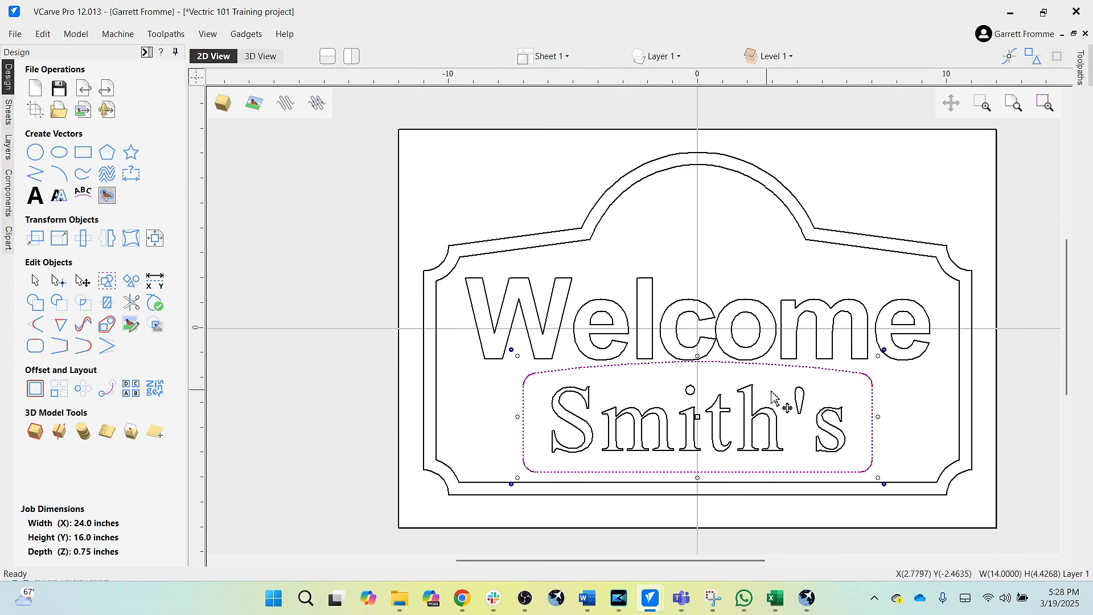
pyautogui.moveTo(795, 400); pyautogui.dragTo(567, 364, button='middle')
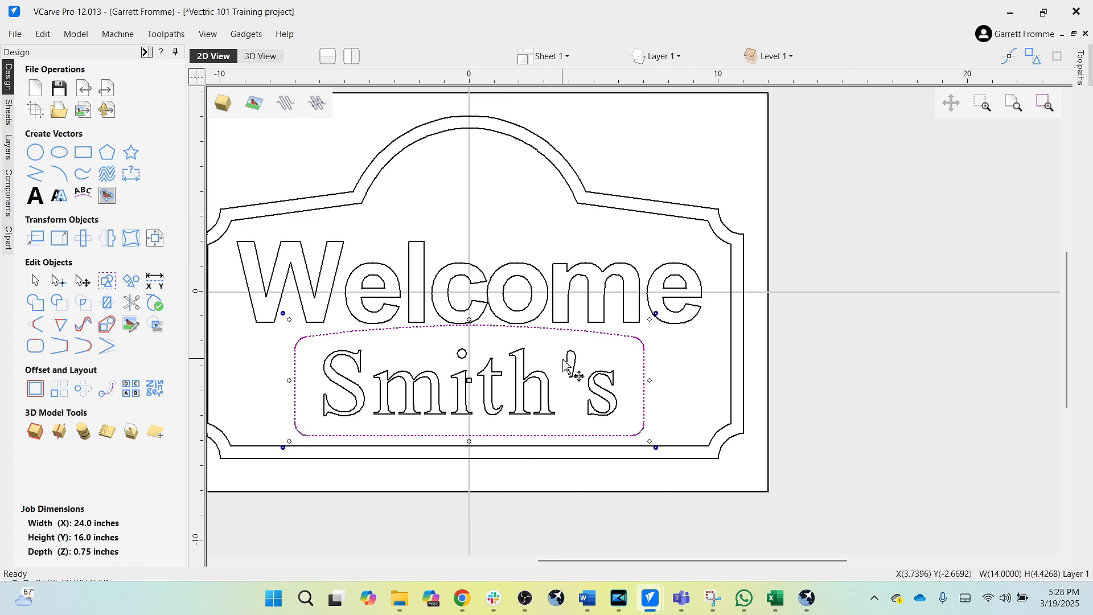
pyautogui.moveTo(707, 370); pyautogui.dragTo(372, 375, button='middle')
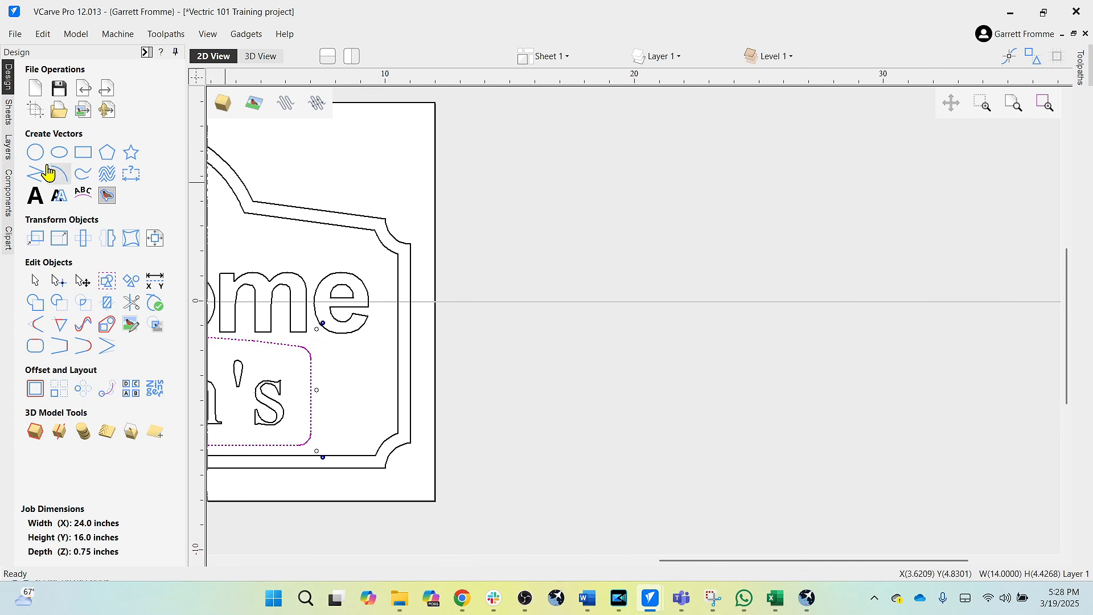
pyautogui.click(83, 152)
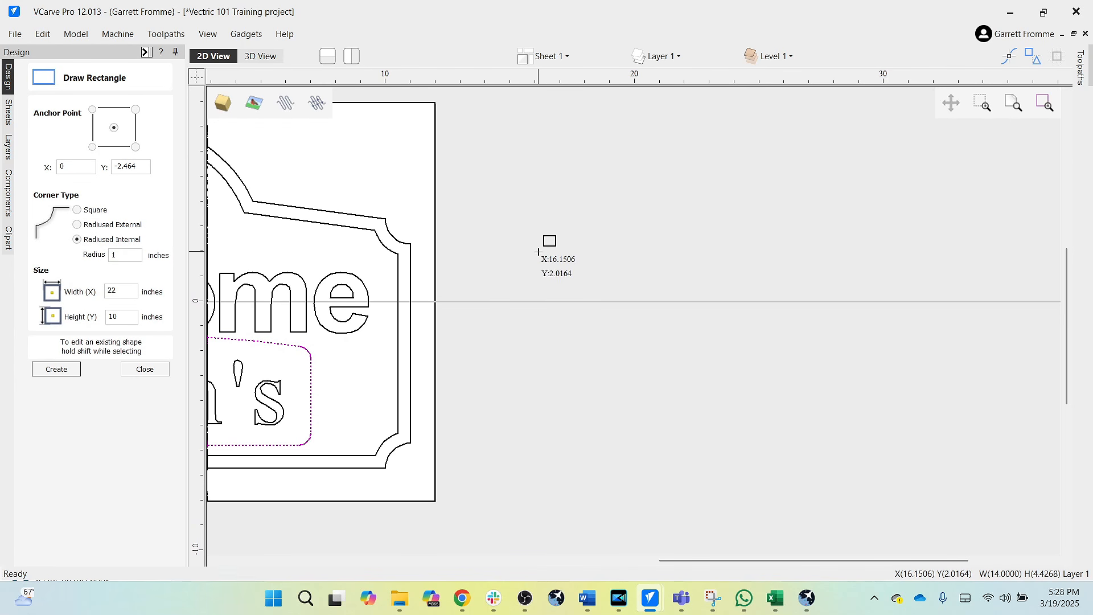
pyautogui.moveTo(651, 358); pyautogui.dragTo(670, 371)
pyautogui.moveTo(829, 408); pyautogui.dragTo(843, 406)
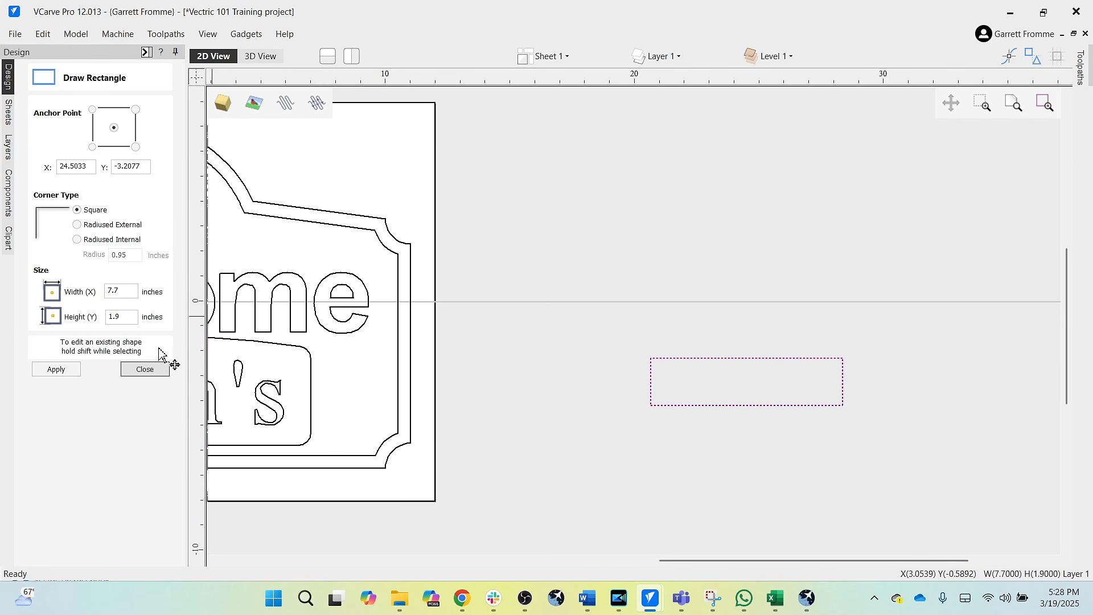
pyautogui.click(144, 369)
# Draw a circle above the rectangle outside the material and select that rectangle
pyautogui.click(34, 152)
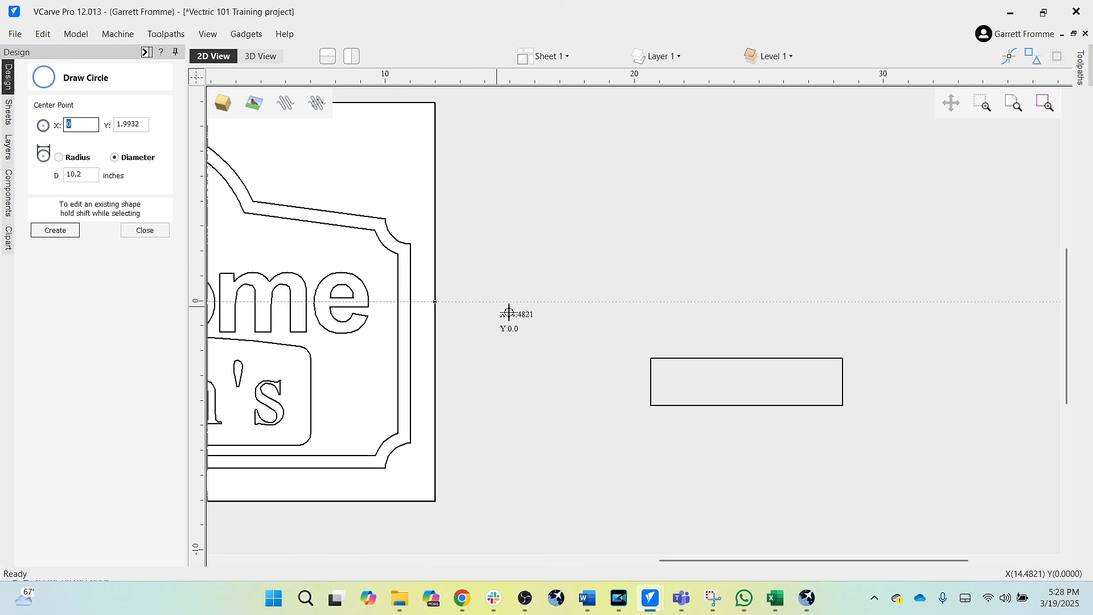
pyautogui.moveTo(709, 239); pyautogui.dragTo(761, 251)
pyautogui.click(155, 232)
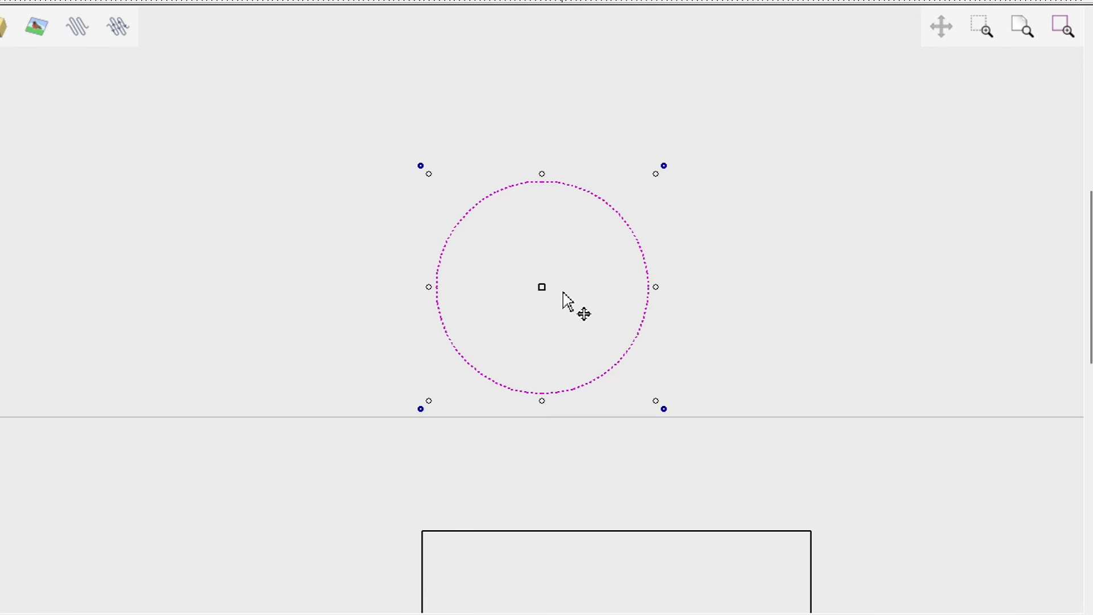
pyautogui.scroll(-5, 554, 297)
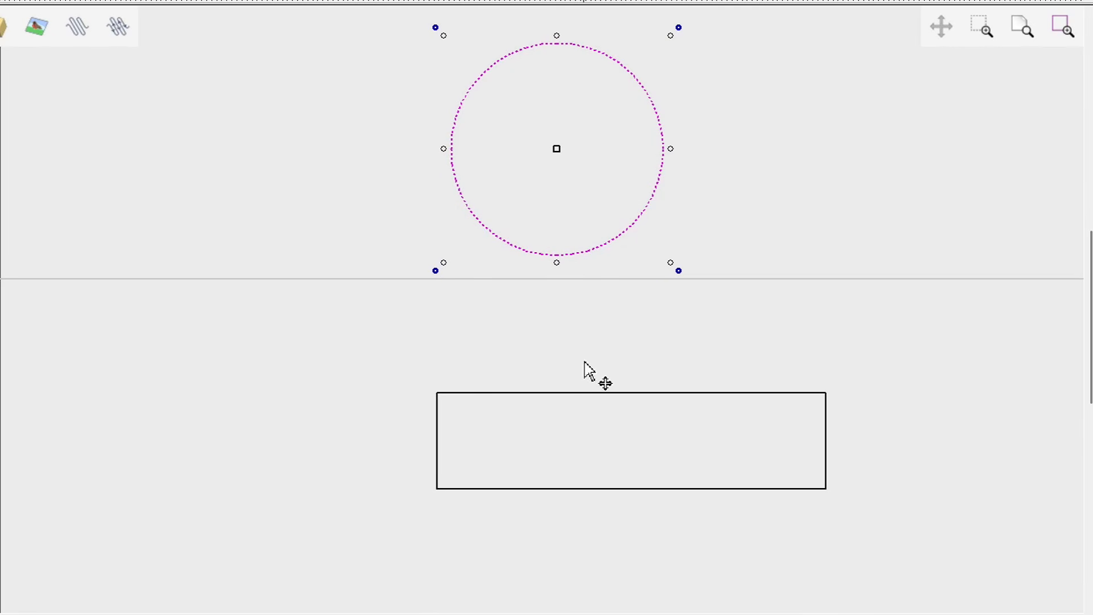
pyautogui.click(570, 394)
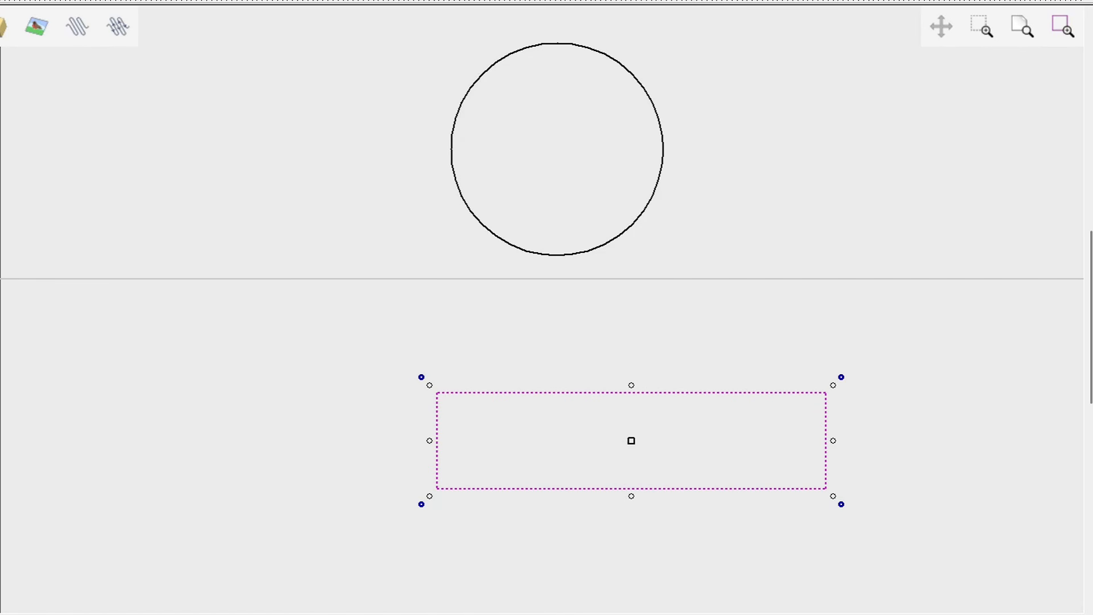
# Draw an open three-segment zigzag polyline in the empty area to the left of the test rectangle
pyautogui.click(177, 397)
pyautogui.click(286, 300)
pyautogui.click(323, 364)
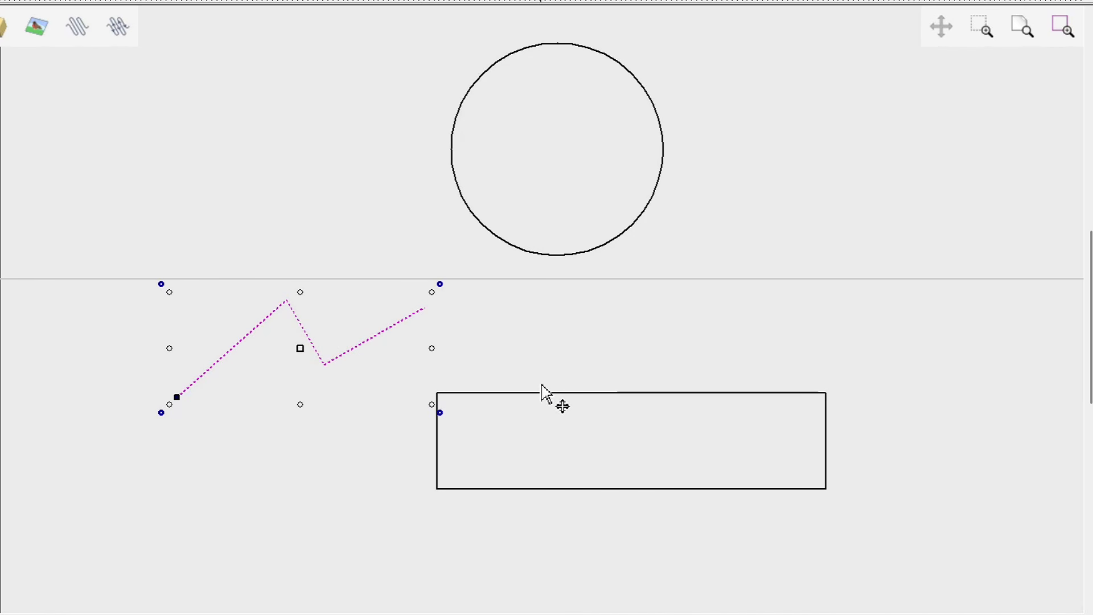
# Select the test rectangle and move it by its centre to the right and slightly upward, away from the zigzag line
pyautogui.click(541, 394)
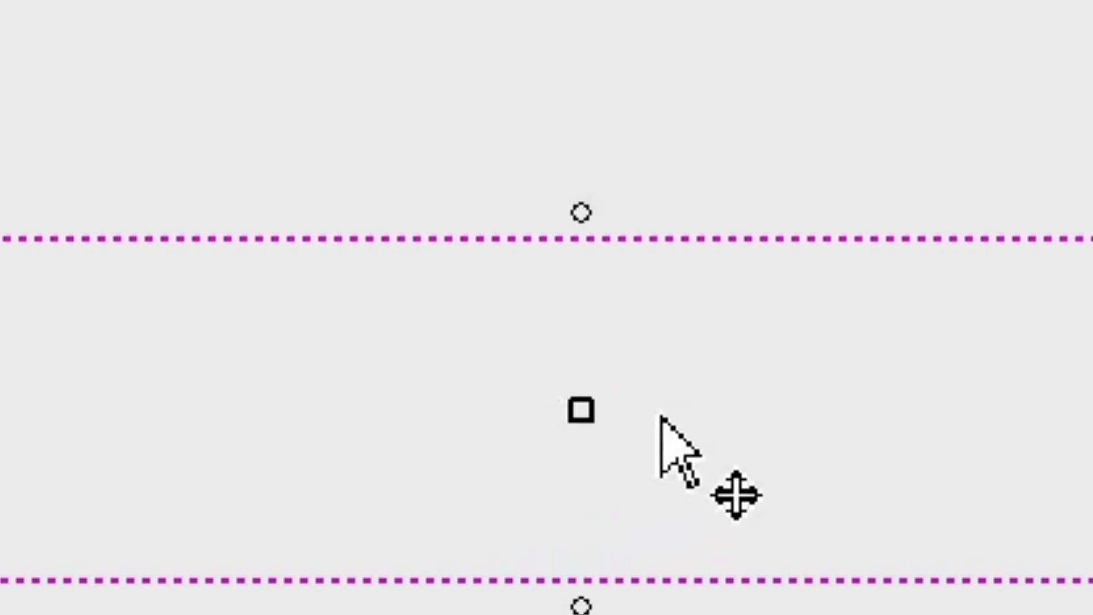
pyautogui.click(579, 419)
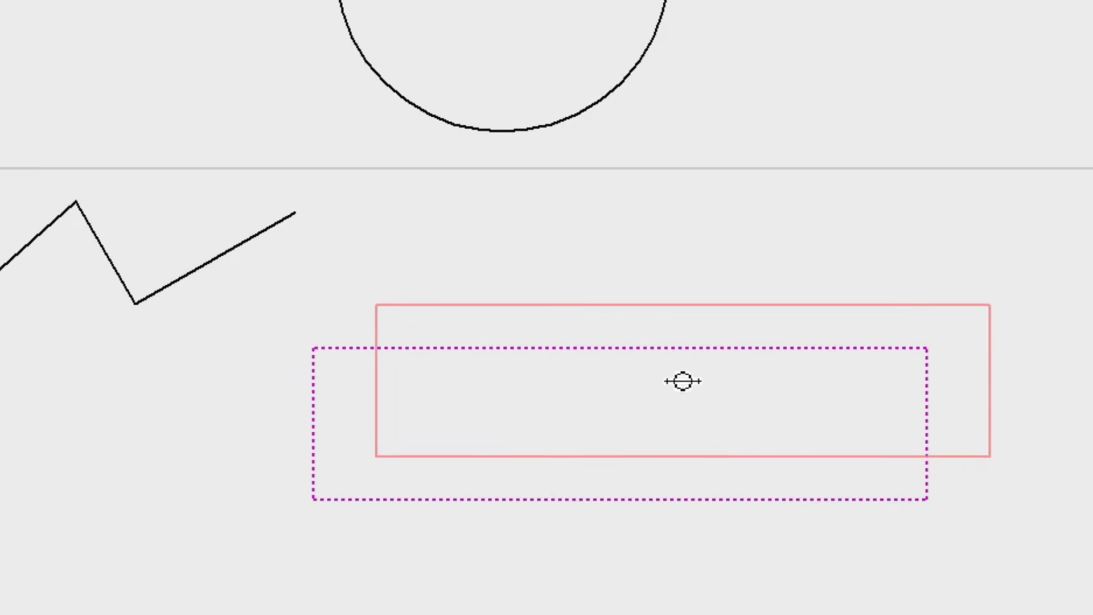
pyautogui.click(874, 339)
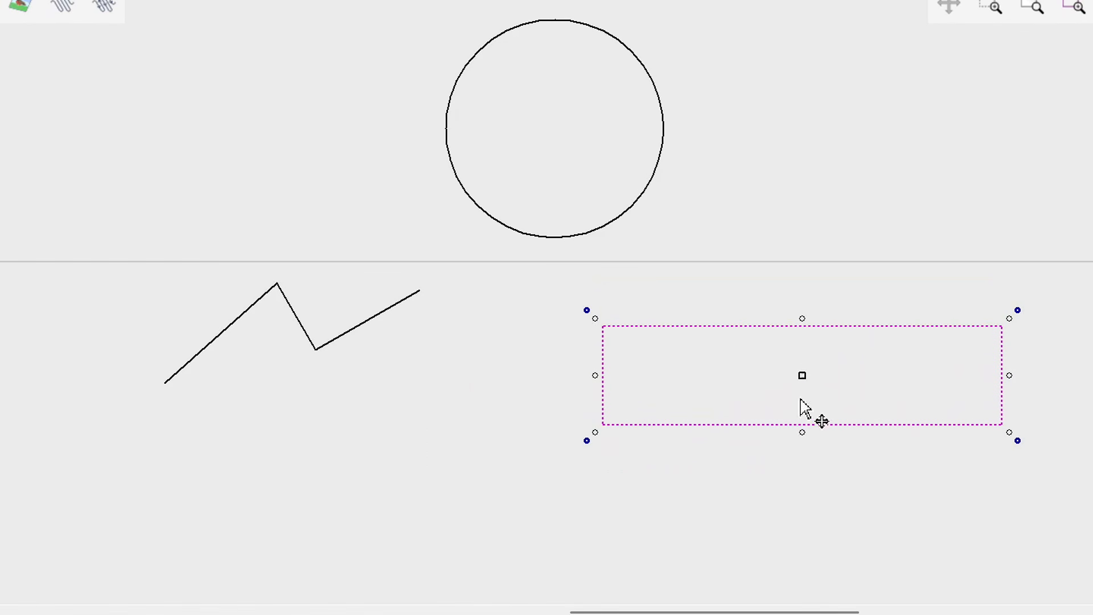
pyautogui.press('Escape')
# Move the circle one radius to the right by its centre, and move the zigzag line upward and slightly to the right
pyautogui.click(575, 234)
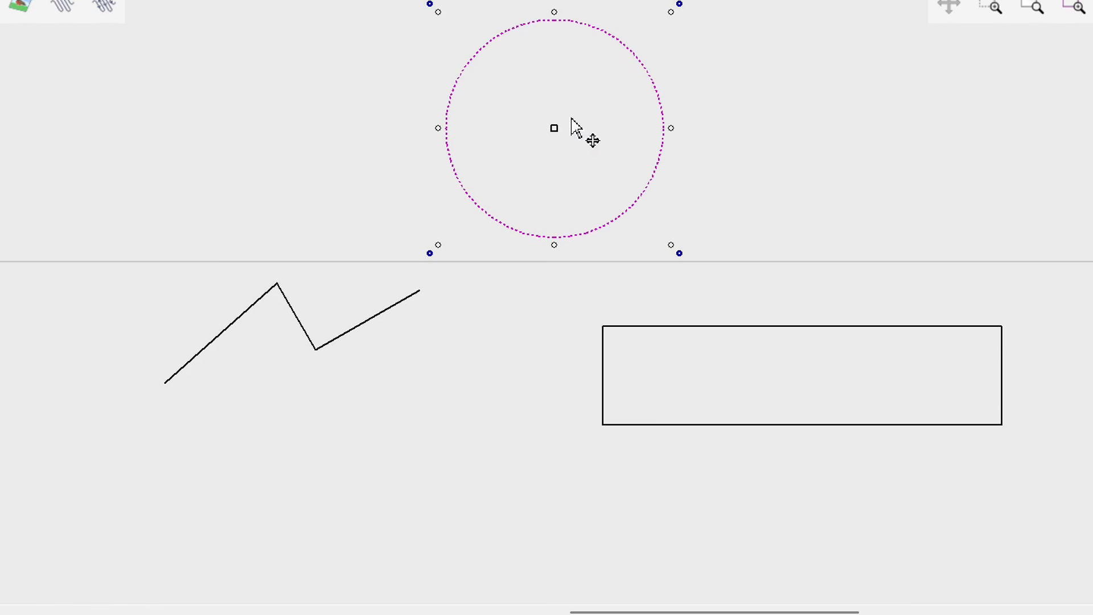
pyautogui.click(555, 128)
pyautogui.click(663, 128)
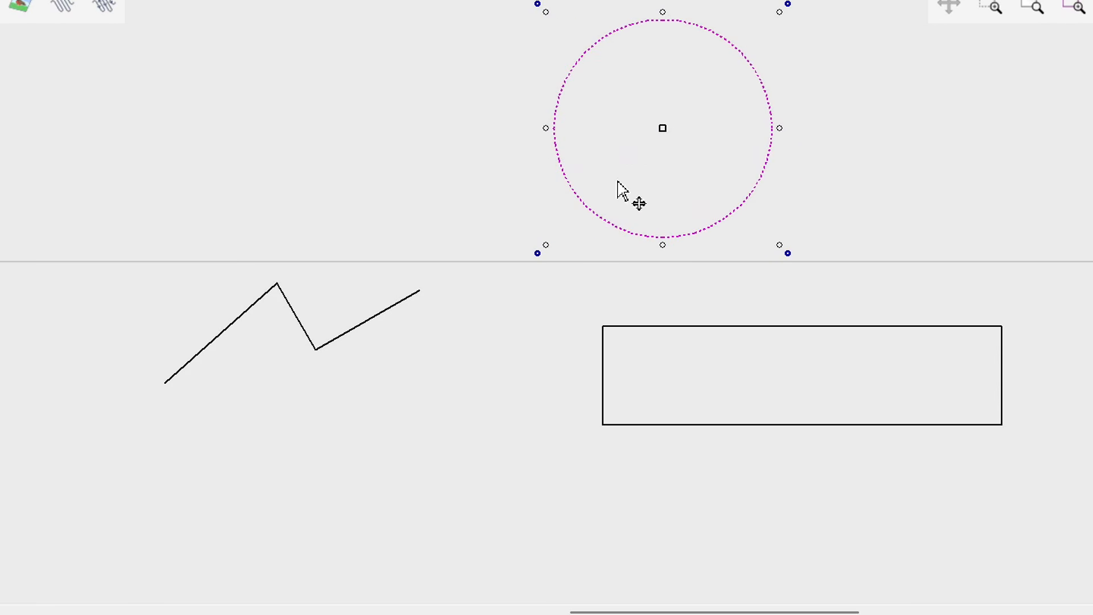
pyautogui.click(335, 342)
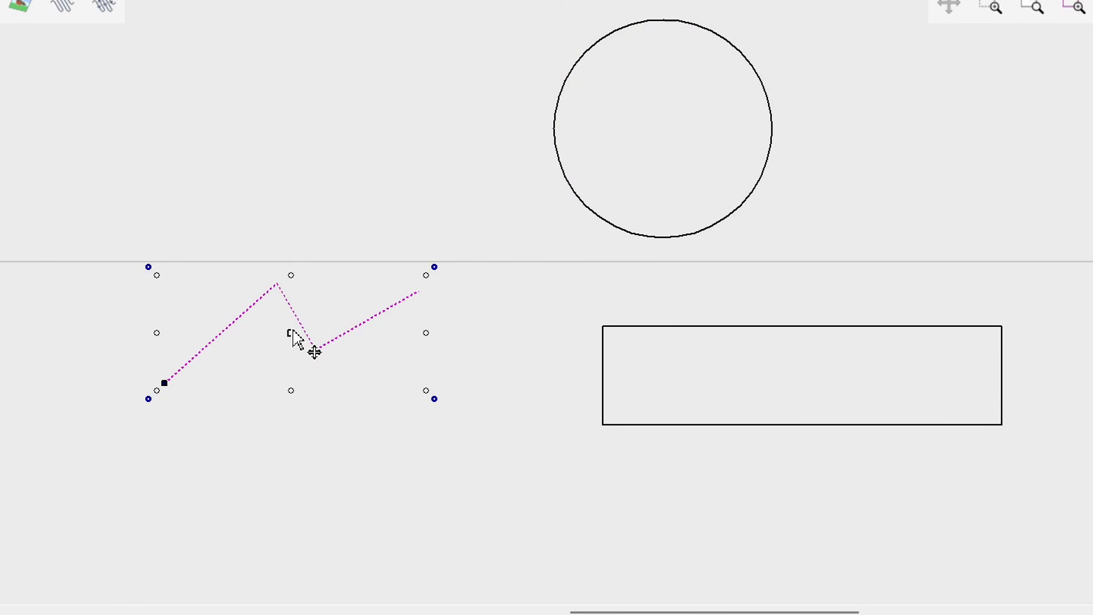
pyautogui.click(289, 336)
pyautogui.click(342, 240)
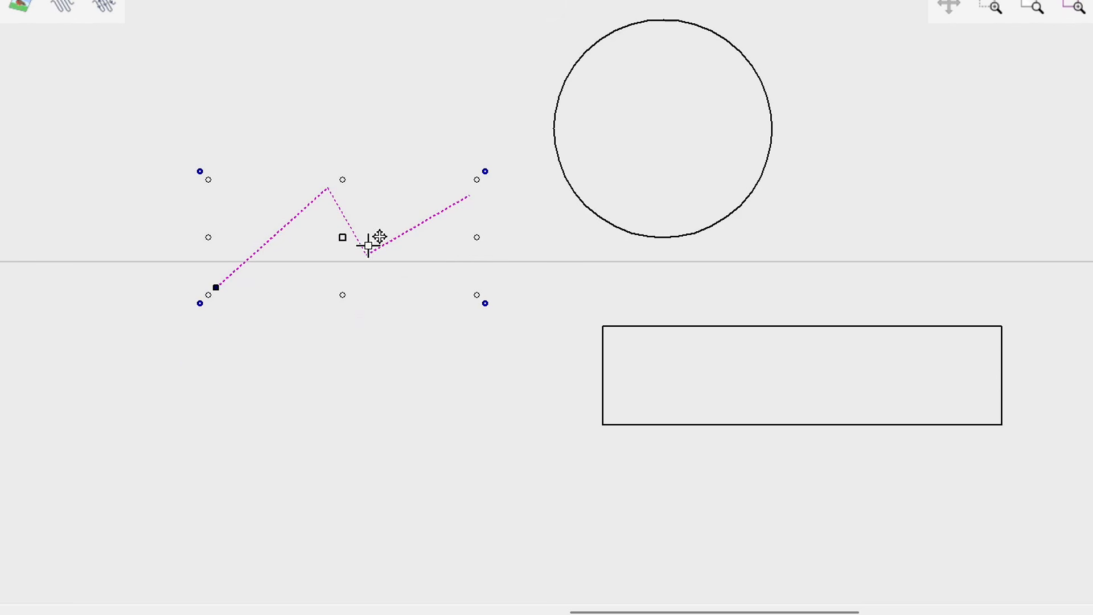
# Select the zigzag line, circle and rectangle together and move them straight to the left as a group
pyautogui.hotkey('ctrl', 'a')
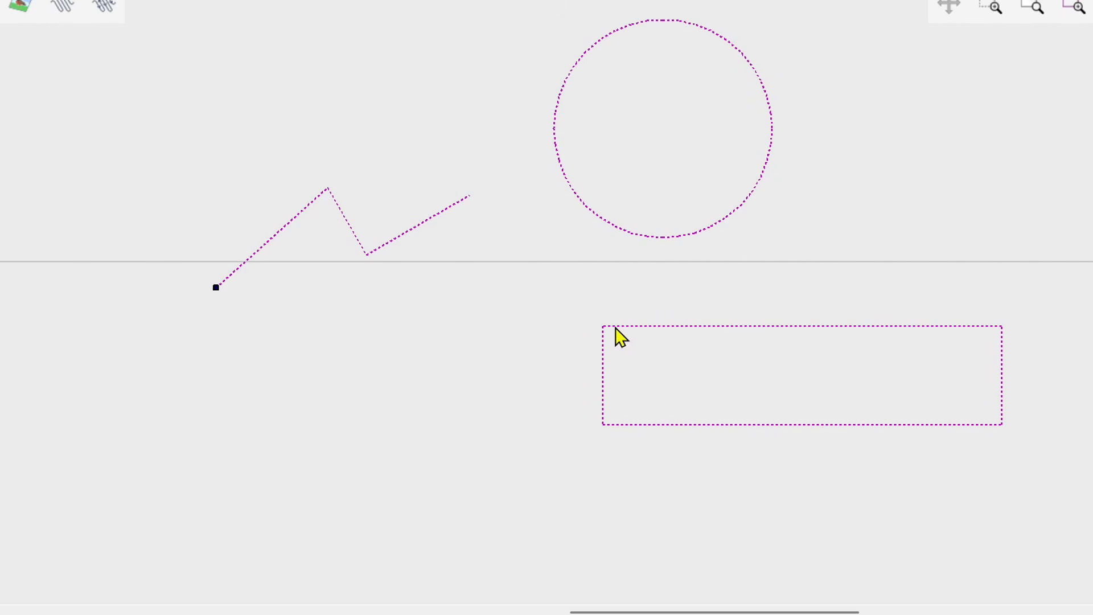
pyautogui.click(608, 222)
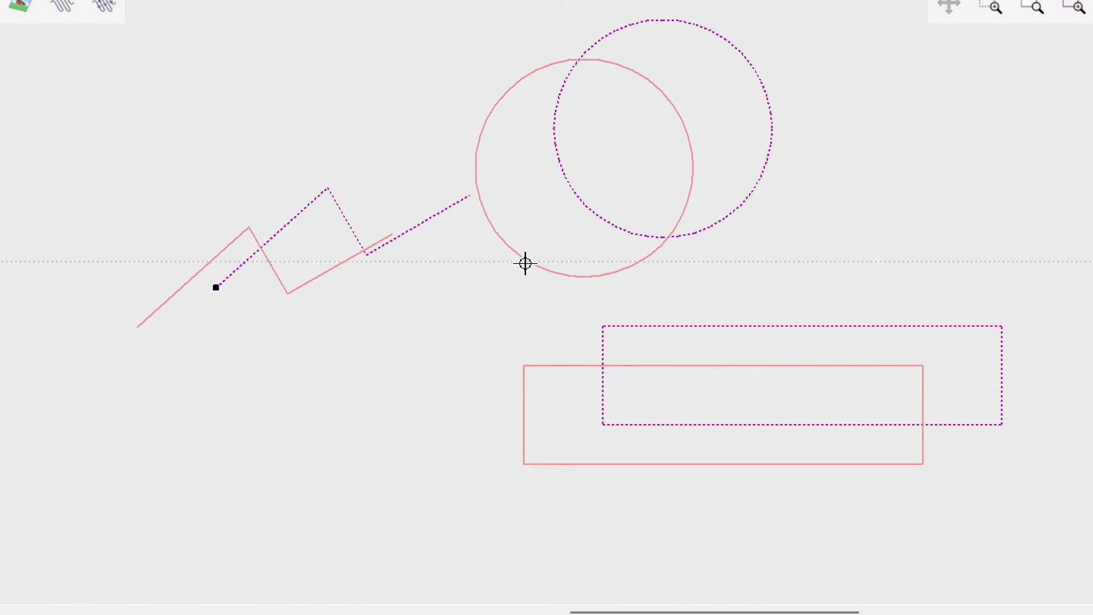
pyautogui.click(498, 222)
pyautogui.press('Escape')
# Try stretching the circle horizontally into a wide ellipse and undo the stretch
pyautogui.click(556, 236)
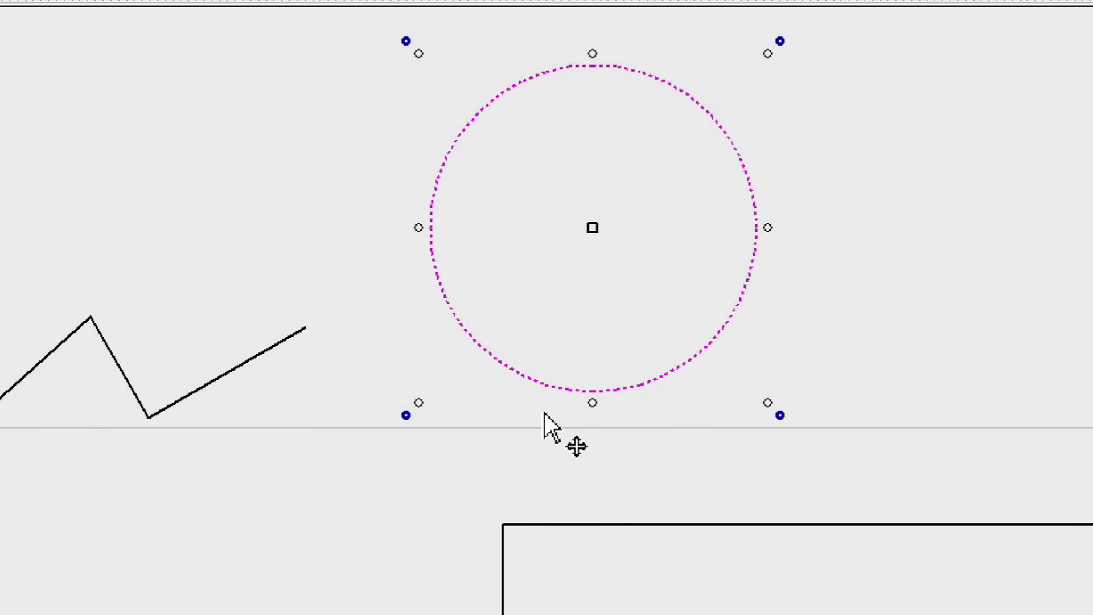
pyautogui.moveTo(438, 407); pyautogui.dragTo(379, 527, button='middle')
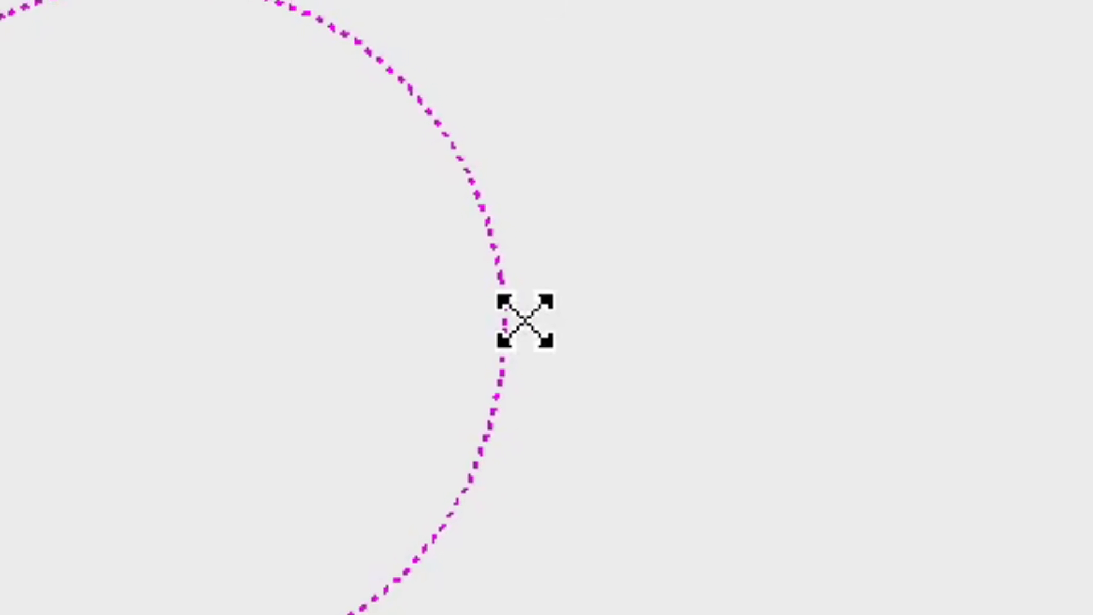
pyautogui.moveTo(606, 322); pyautogui.dragTo(846, 334)
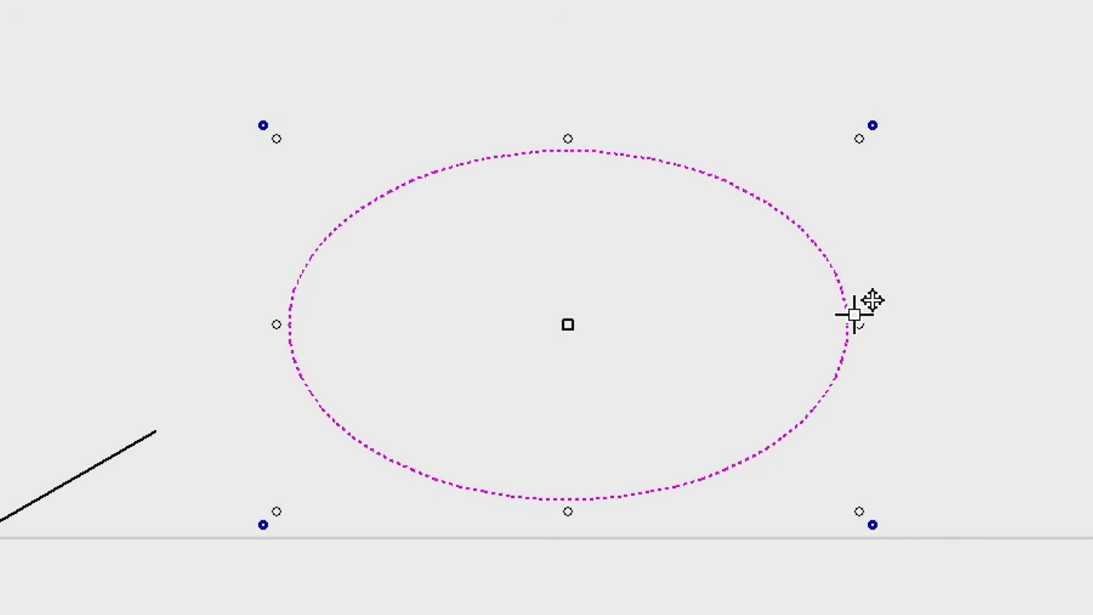
pyautogui.hotkey('ctrl', 'z')
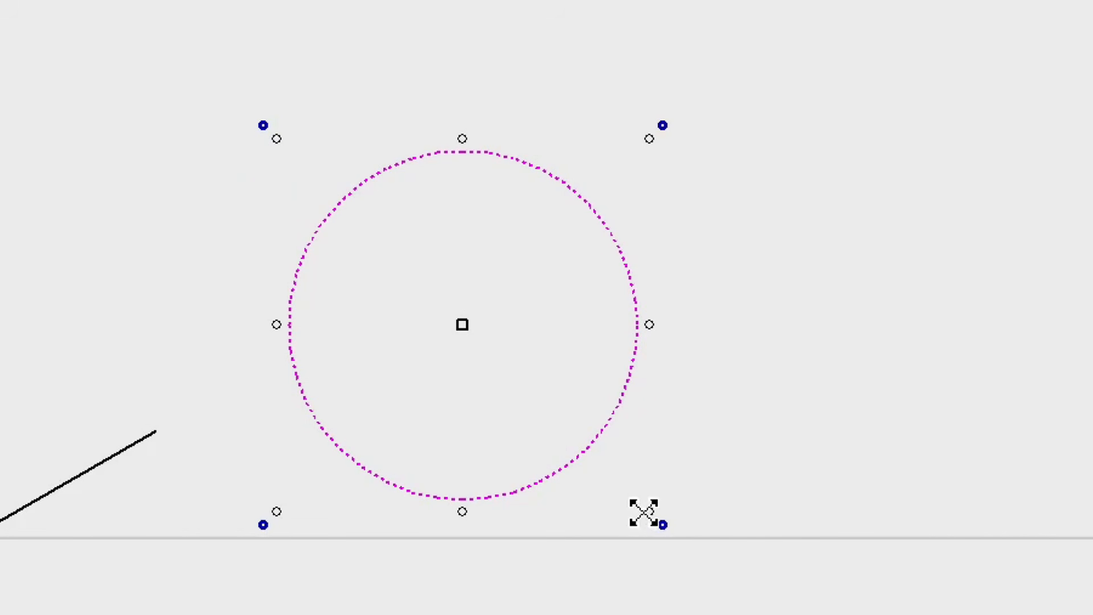
# Shrink the circle proportionally, keeping its upper-left extent fixed
pyautogui.moveTo(647, 515); pyautogui.dragTo(683, 439)
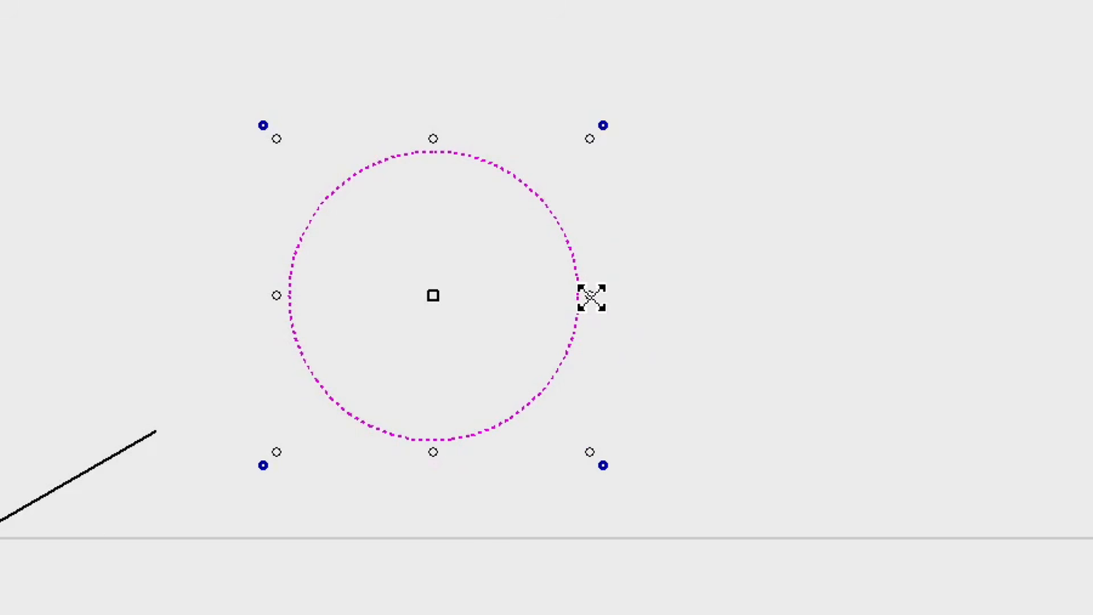
# Try resizing only the circle's width and only its height, undoing each change
pyautogui.moveTo(591, 296); pyautogui.dragTo(620, 281)
pyautogui.hotkey('ctrl', 'z')
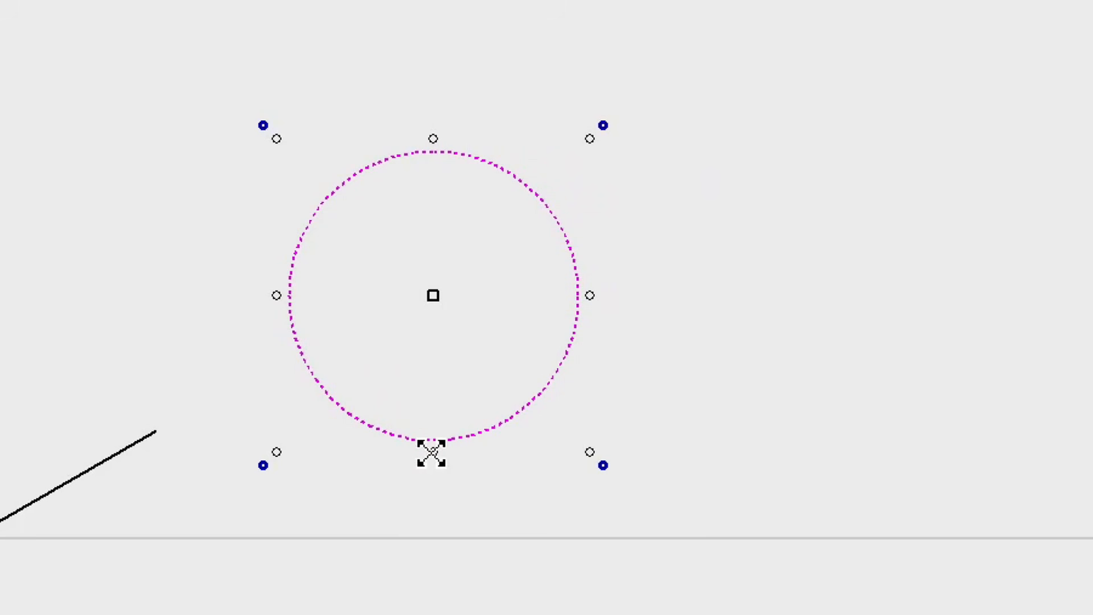
pyautogui.moveTo(439, 453); pyautogui.dragTo(429, 431)
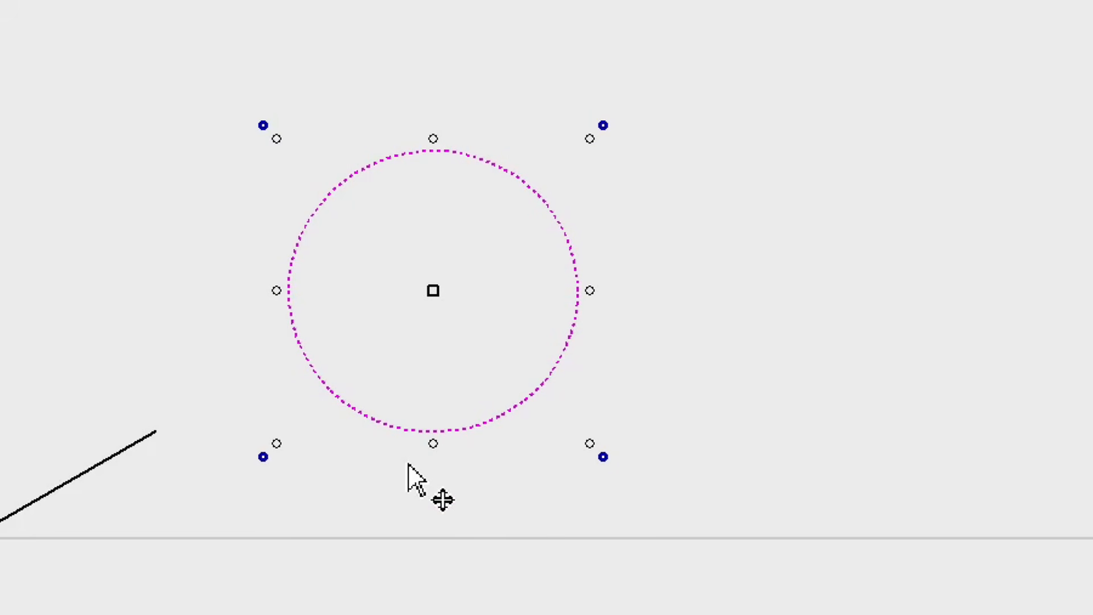
pyautogui.hotkey('ctrl', 'z')
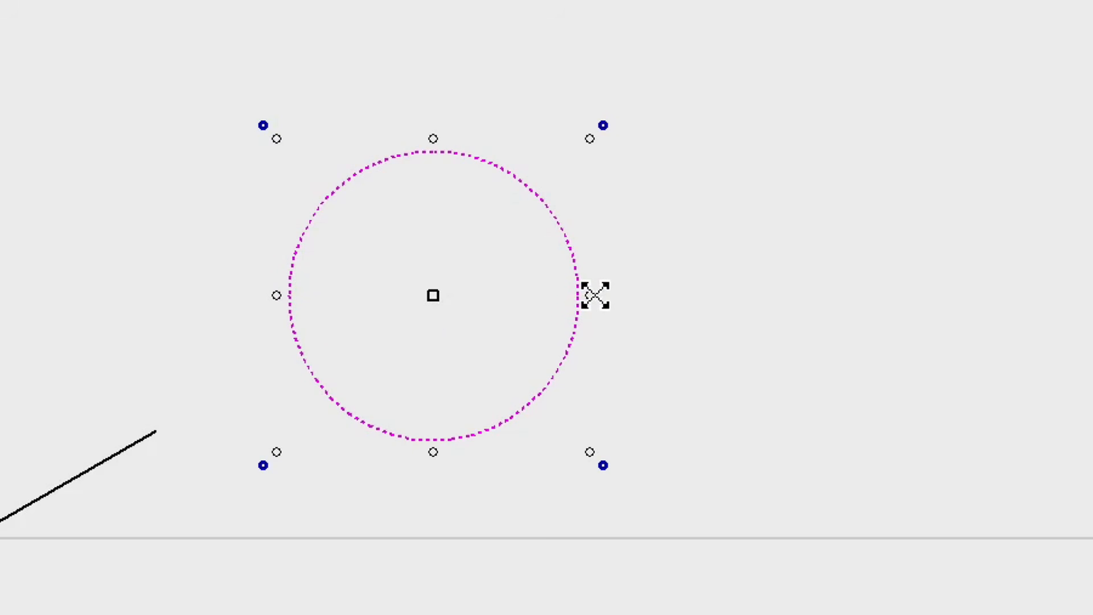
# Widen the circle and flatten its height, both symmetrically about its centre, to form a wide, thin ellipse
pyautogui.moveTo(595, 294); pyautogui.dragTo(726, 330)
pyautogui.keyDown('shift'); pyautogui.moveTo(646, 331); pyautogui.dragTo(644, 308); pyautogui.keyUp('shift')
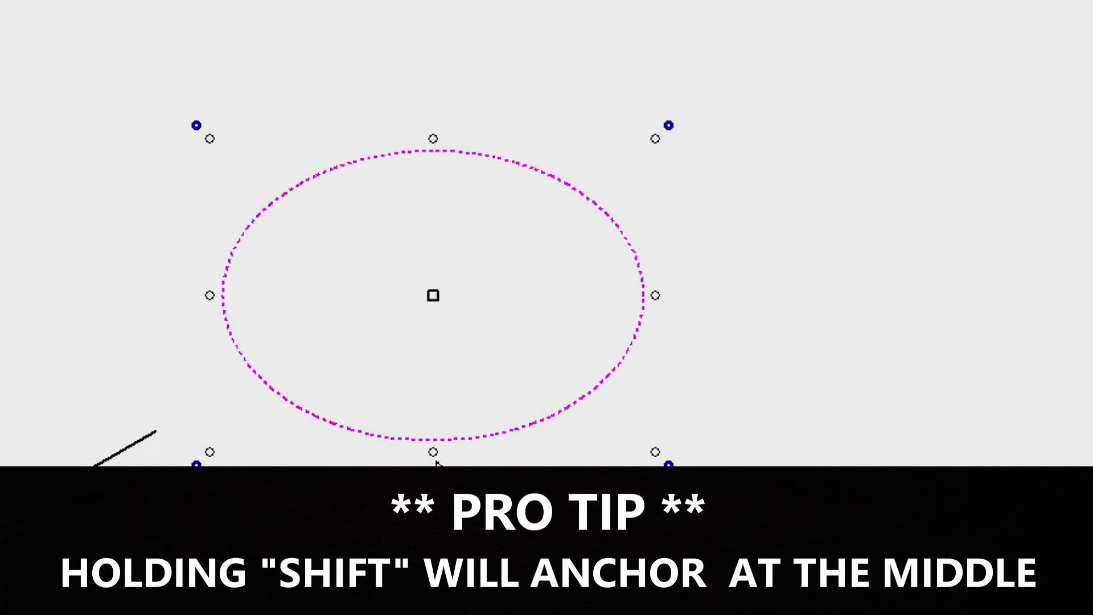
pyautogui.keyDown('shift'); pyautogui.moveTo(434, 451); pyautogui.dragTo(432, 328); pyautogui.keyUp('shift')
# Select the zigzag line and stretch it vertically to make it noticeably taller while keeping its width
pyautogui.click(153, 453)
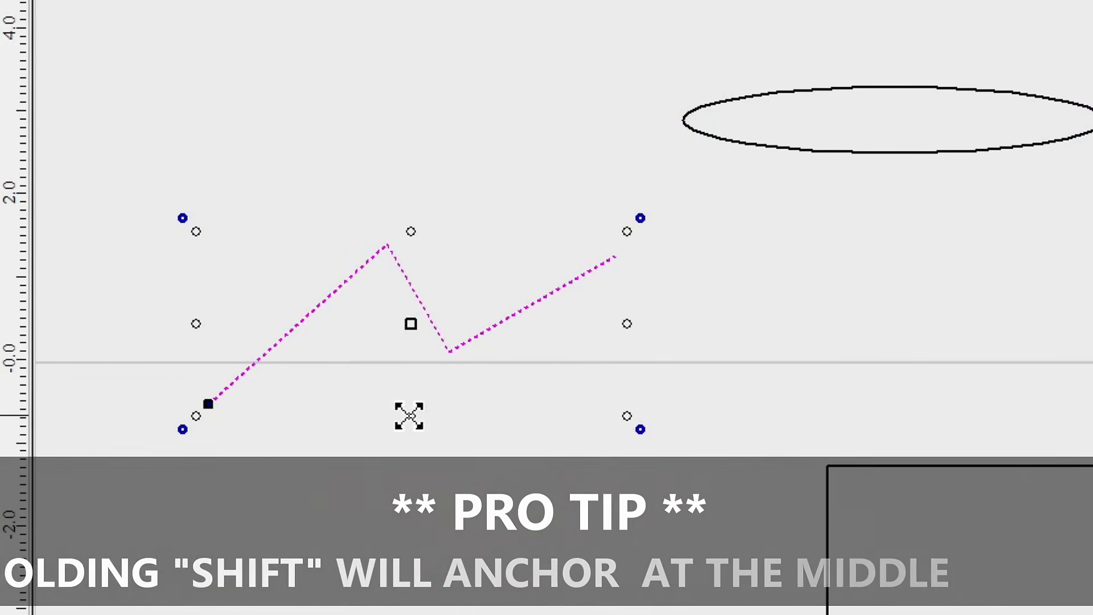
pyautogui.moveTo(408, 416); pyautogui.dragTo(404, 522)
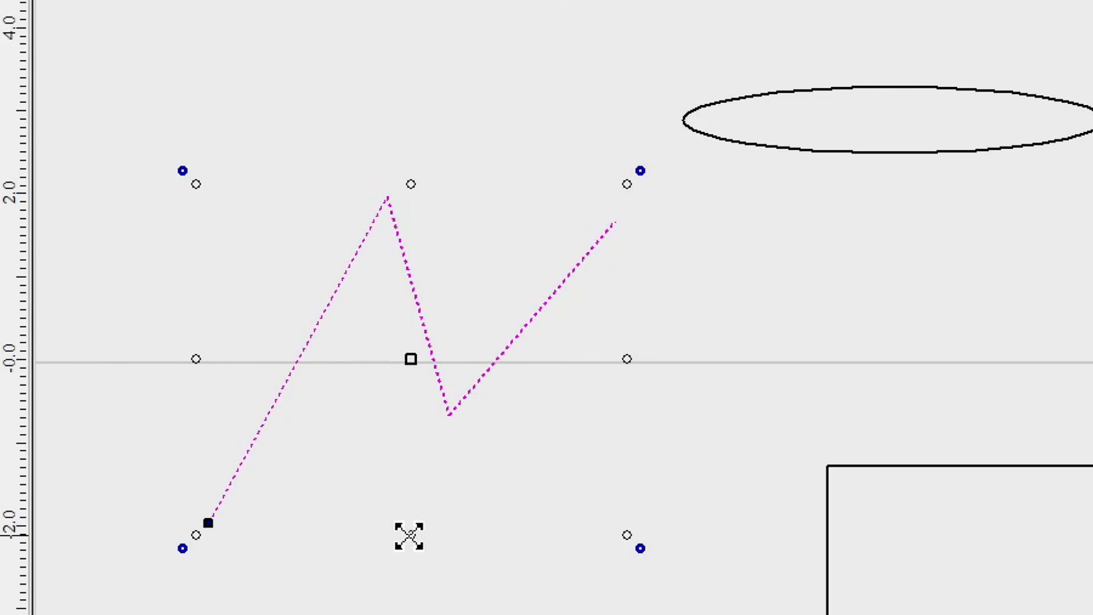
pyautogui.moveTo(408, 536); pyautogui.dragTo(444, 501)
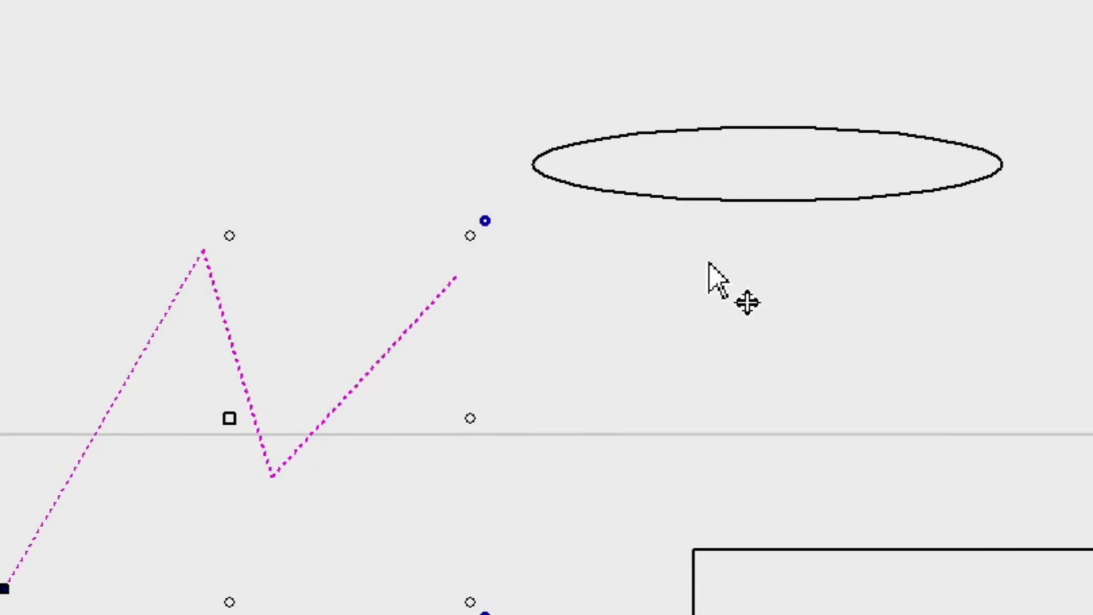
# Select the ellipse and enlarge it proportionally about its centre to about 7.7 by 1.2 inches
pyautogui.click(681, 249)
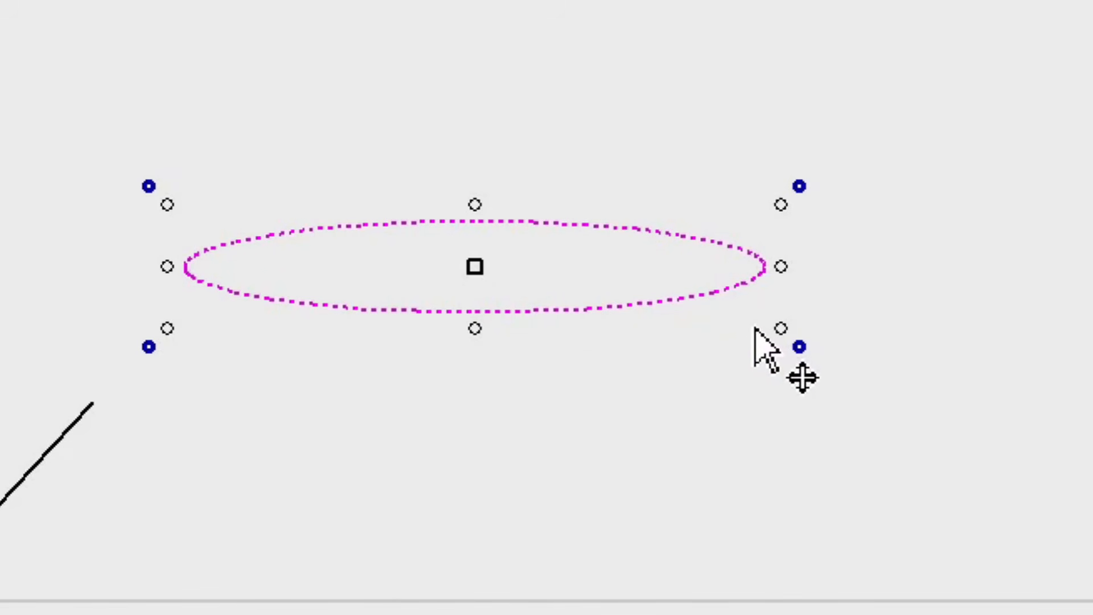
pyautogui.moveTo(778, 327)
pyautogui.mouseDown()
pyautogui.moveTo(788, 359)
pyautogui.moveTo(756, 300)
pyautogui.moveTo(793, 366)
pyautogui.moveTo(771, 336)
pyautogui.mouseUp()
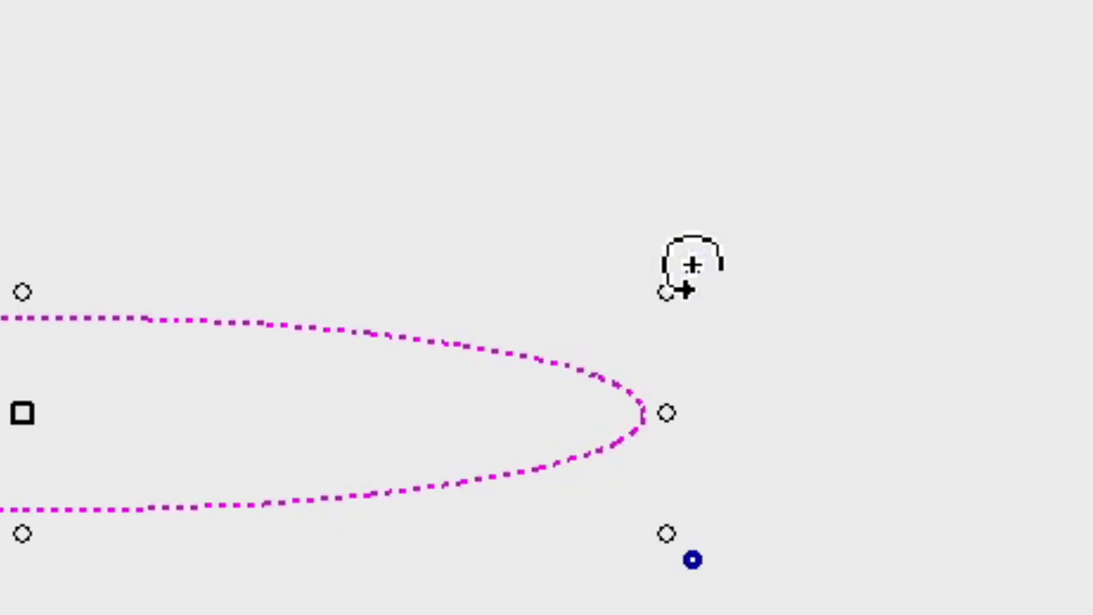
# Try rotating the ellipse freely about its centre and undo the rotation, keeping its enlarged size
pyautogui.moveTo(692, 264); pyautogui.dragTo(692, 271)
pyautogui.moveTo(588, 314); pyautogui.dragTo(646, 307)
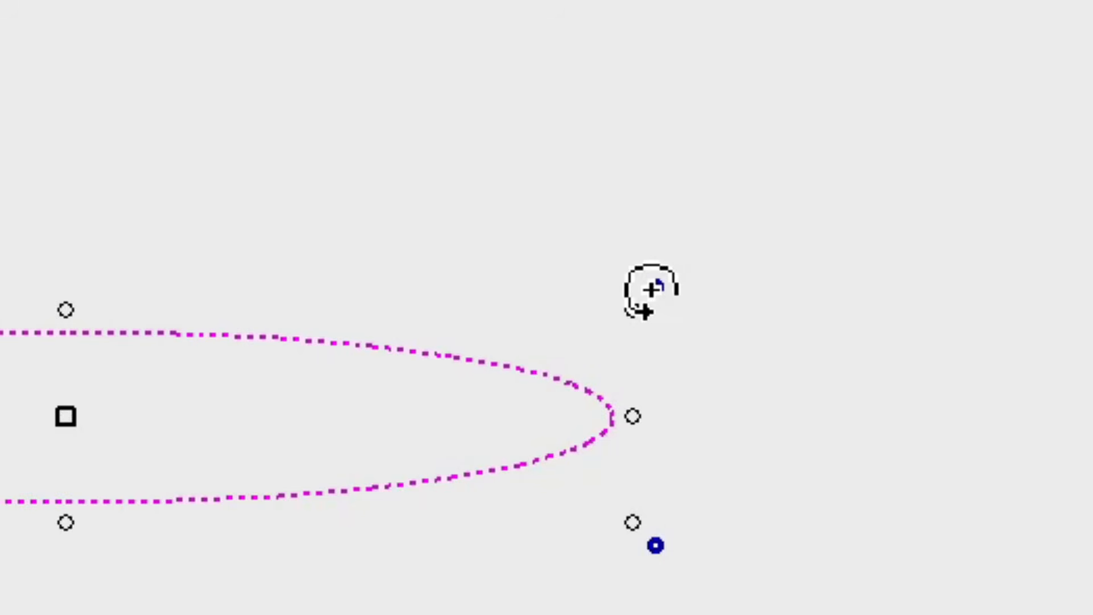
pyautogui.moveTo(721, 267); pyautogui.dragTo(687, 487)
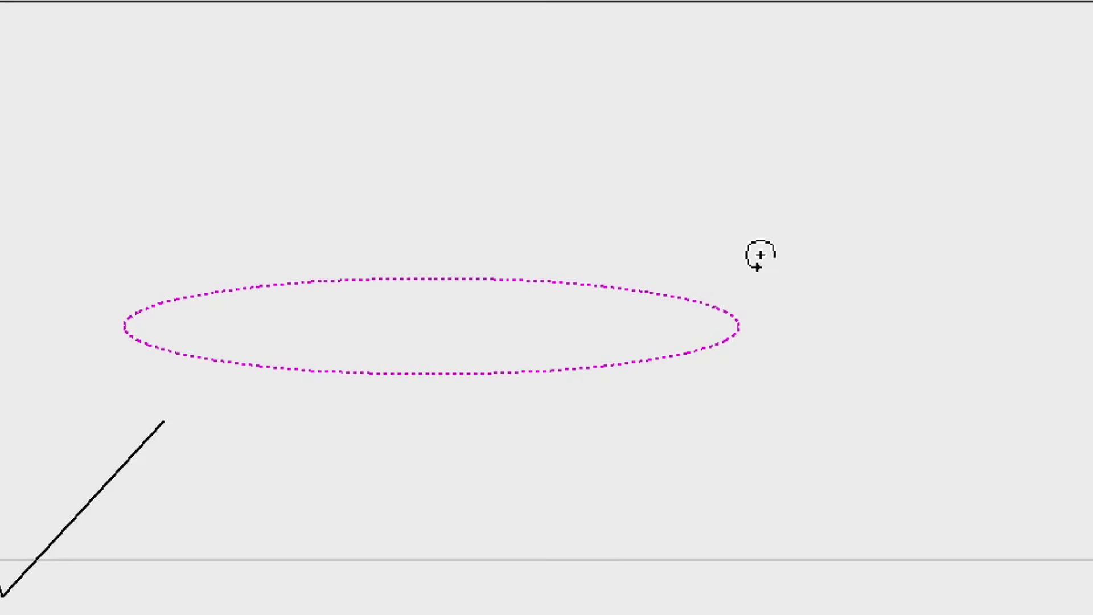
pyautogui.moveTo(765, 388); pyautogui.dragTo(732, 79)
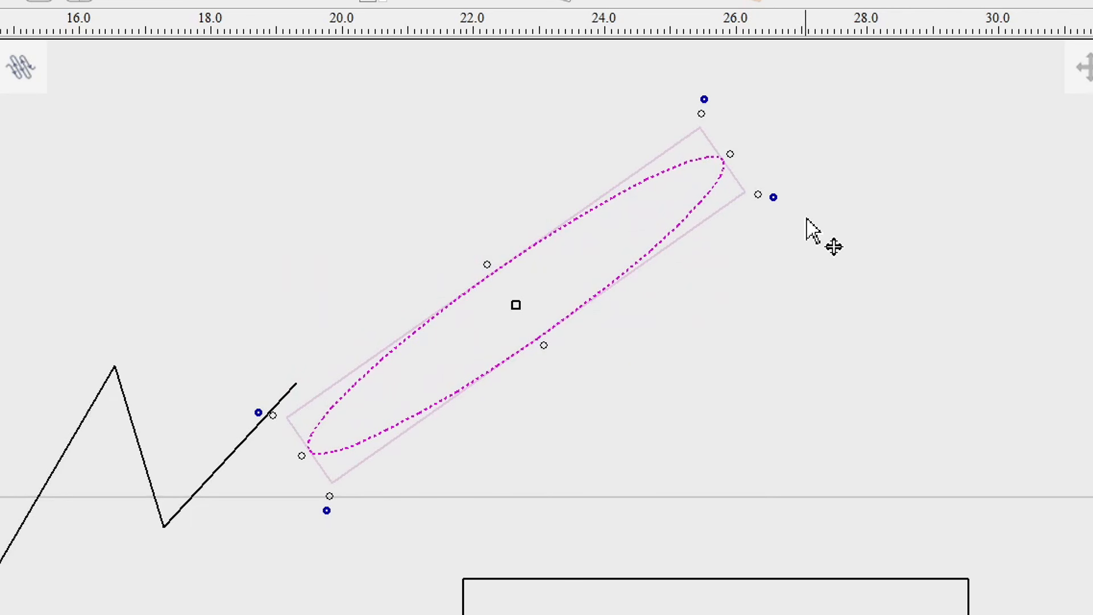
pyautogui.hotkey('ctrl', 'z')
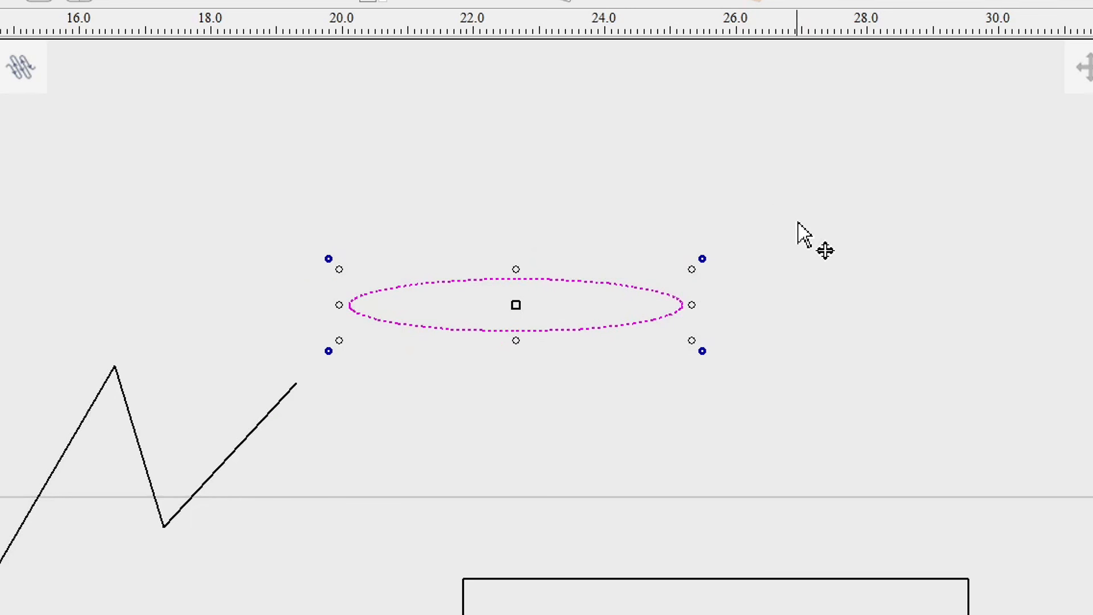
pyautogui.hotkey('ctrl', 'z')
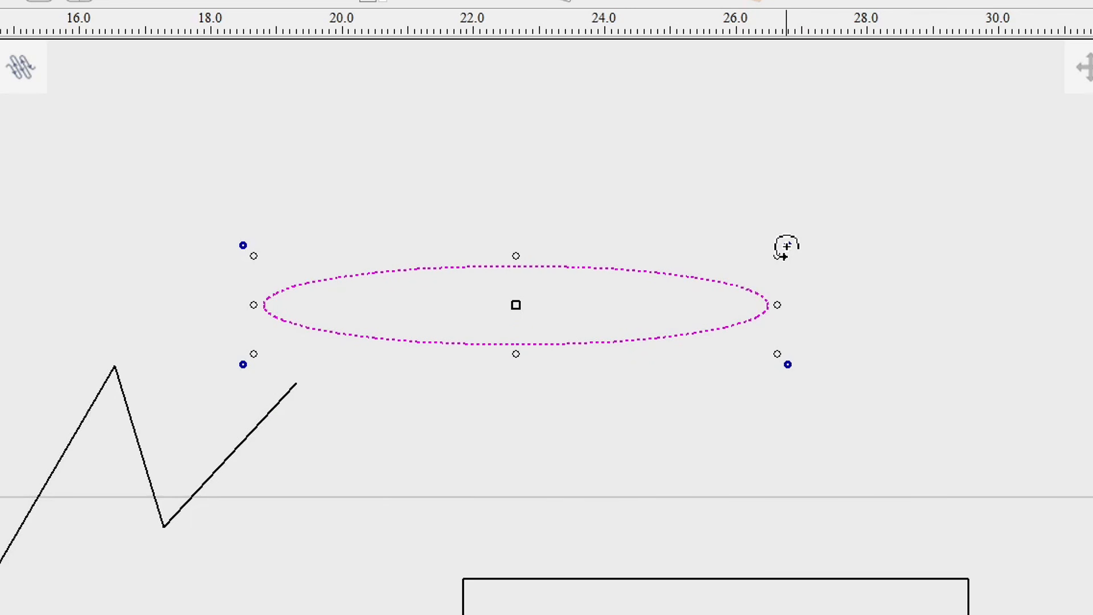
# Rotate the ellipse 90 degrees counterclockwise about its centre so that it stands upright
pyautogui.moveTo(787, 245); pyautogui.dragTo(728, 160)
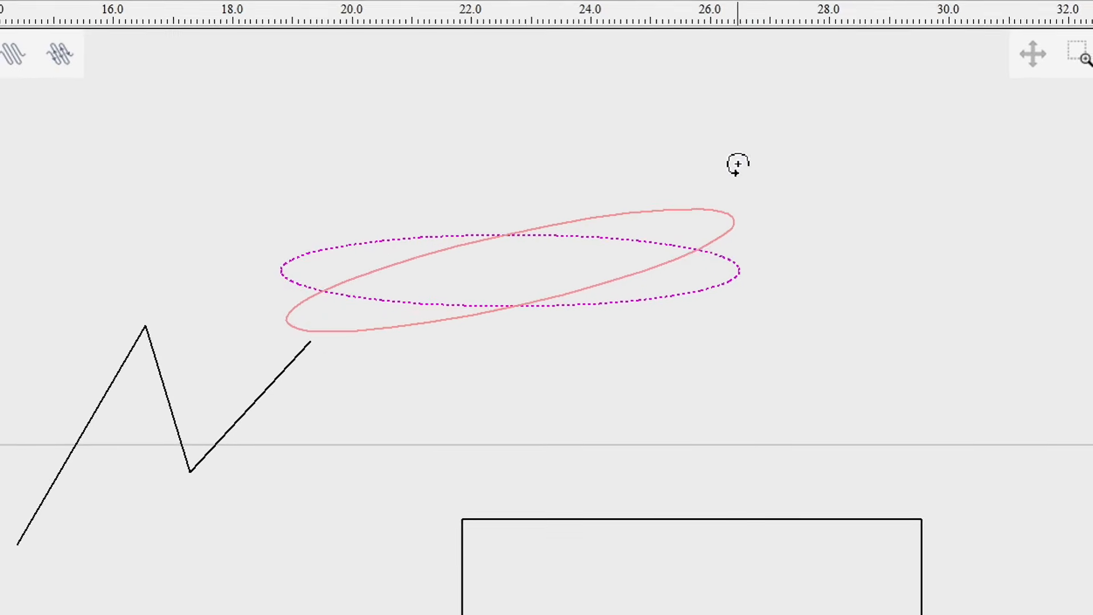
pyautogui.moveTo(678, 118); pyautogui.dragTo(570, 65)
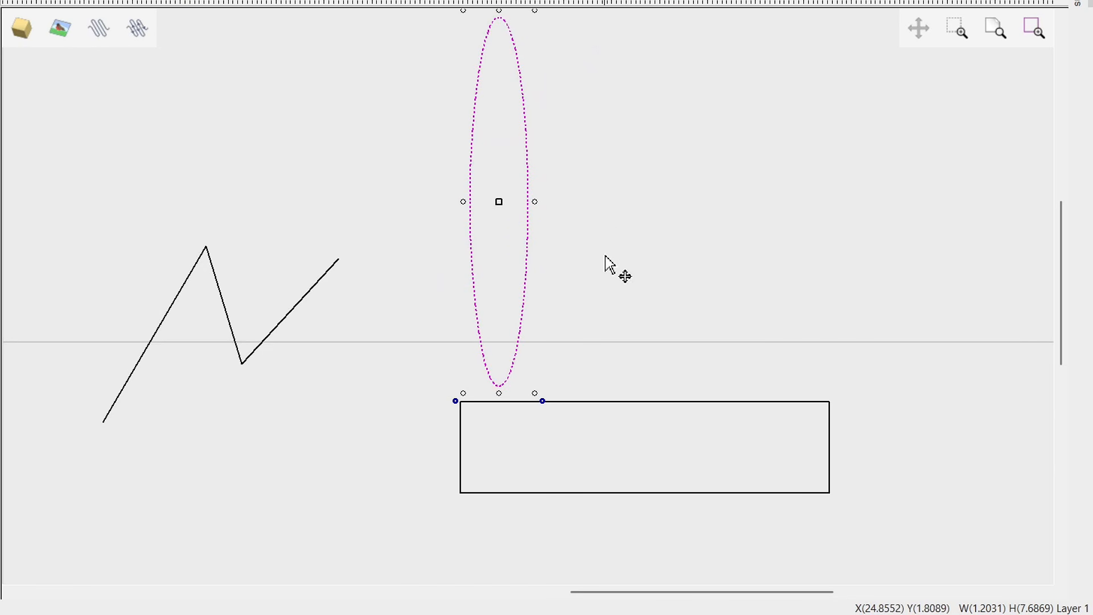
# Select only the zigzag line, ellipse and rectangle beside the material and rotate them together about 25 degrees clockwise around their common centre
pyautogui.hotkey('ctrl', 'a')
pyautogui.click(491, 360)
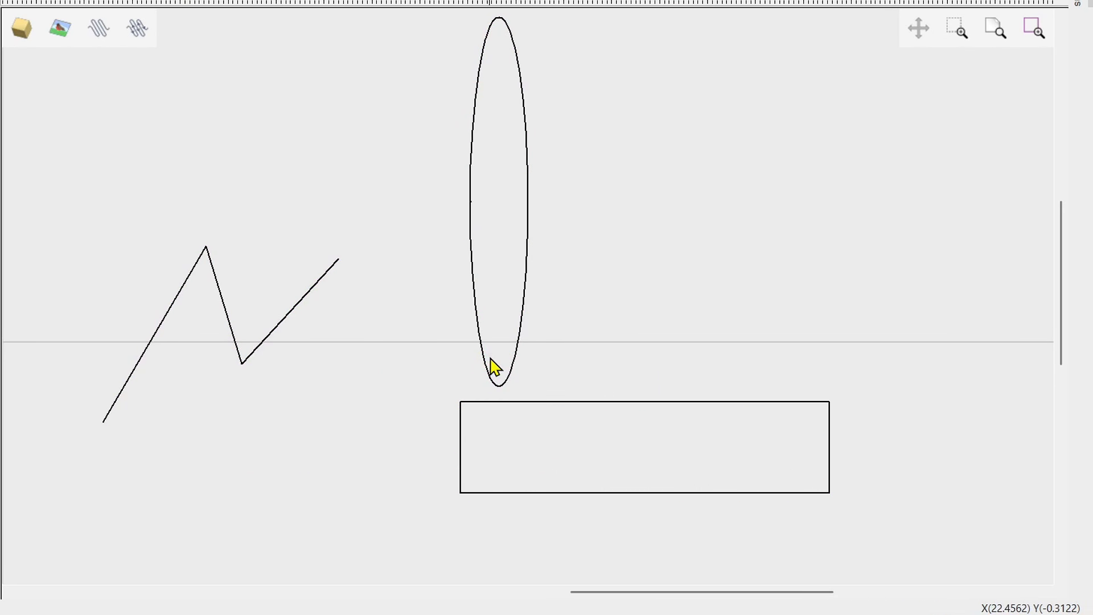
pyautogui.scroll(-2, 652, 285)
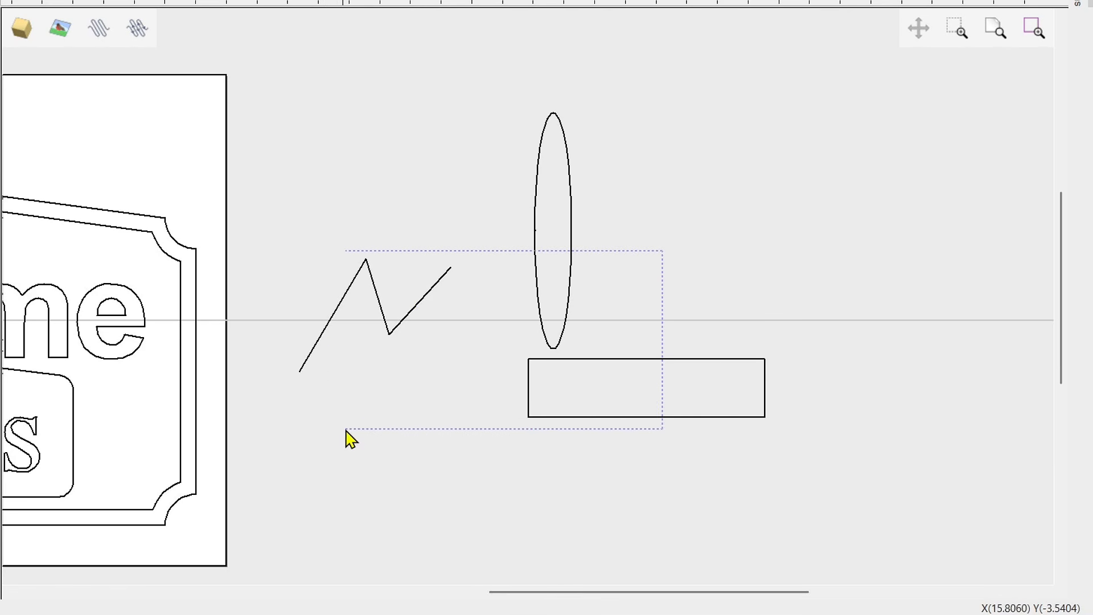
pyautogui.moveTo(346, 428); pyautogui.dragTo(348, 429)
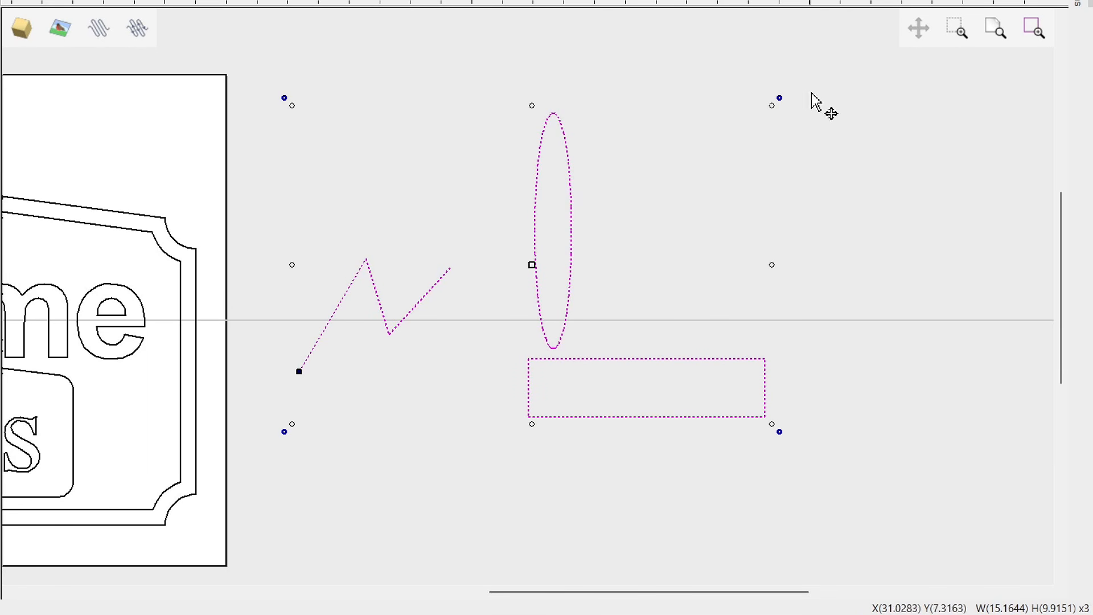
pyautogui.moveTo(780, 98); pyautogui.dragTo(800, 230)
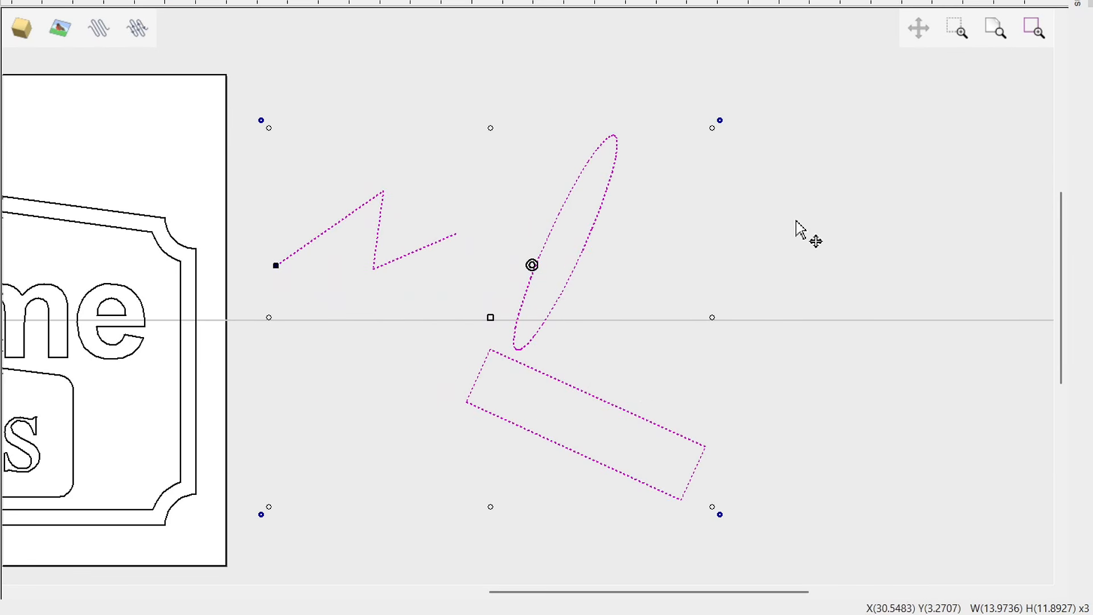
# Reduce the height of the arched-top frame around the name lettering about its centre to about 3.64 inches, then select the lettering
pyautogui.scroll(-2, 603, 378)
pyautogui.moveTo(546, 385); pyautogui.dragTo(814, 366, button='middle')
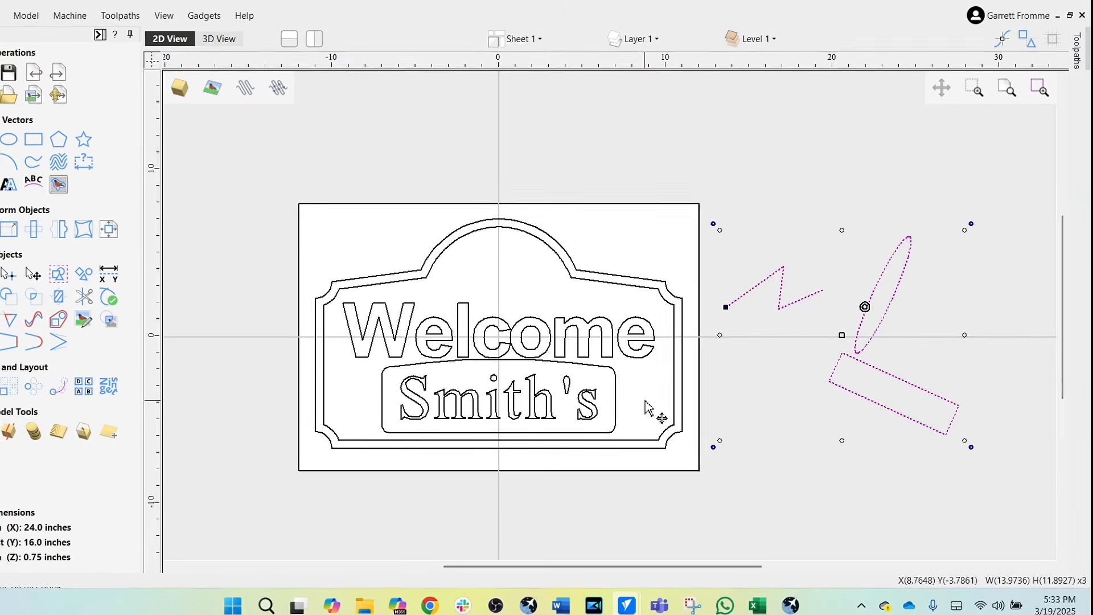
pyautogui.scroll(3, 833, 301)
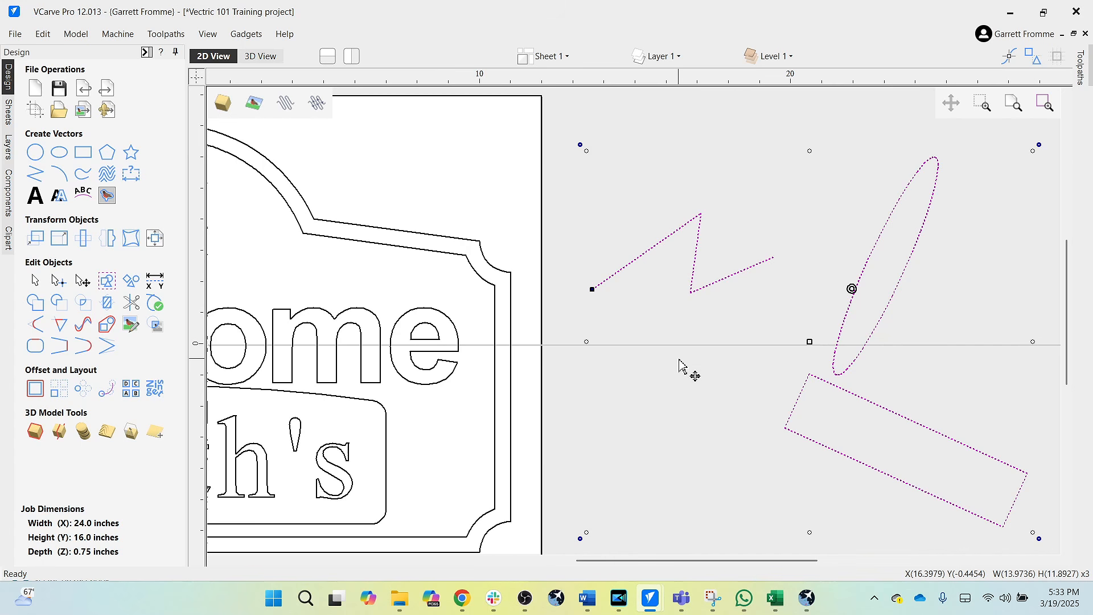
pyautogui.scroll(-2, 686, 364)
pyautogui.moveTo(683, 361); pyautogui.dragTo(857, 304, button='middle')
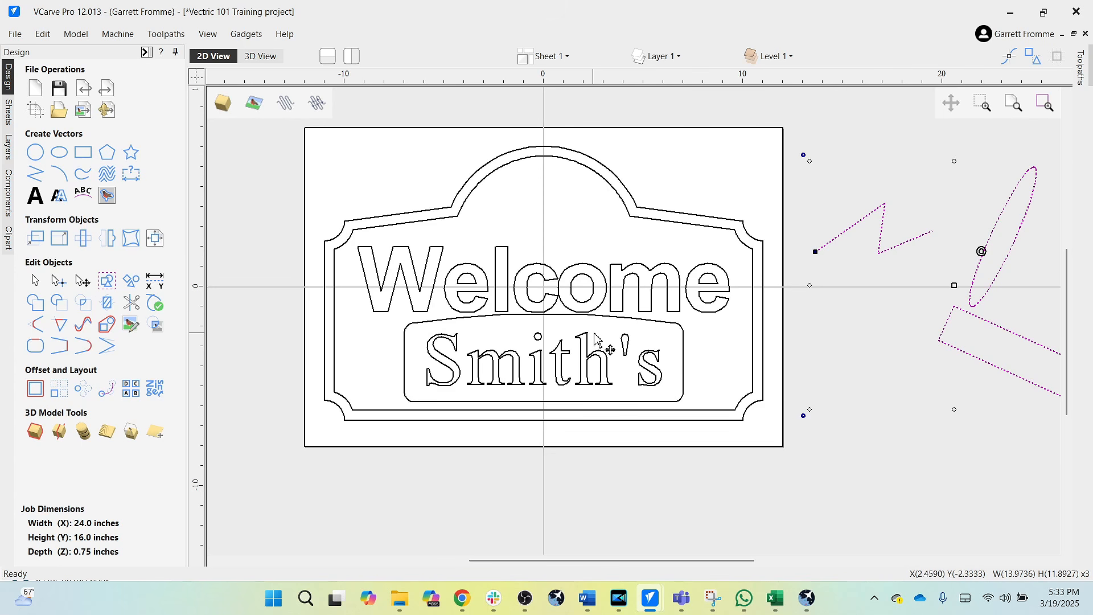
pyautogui.scroll(2, 595, 340)
pyautogui.click(673, 314)
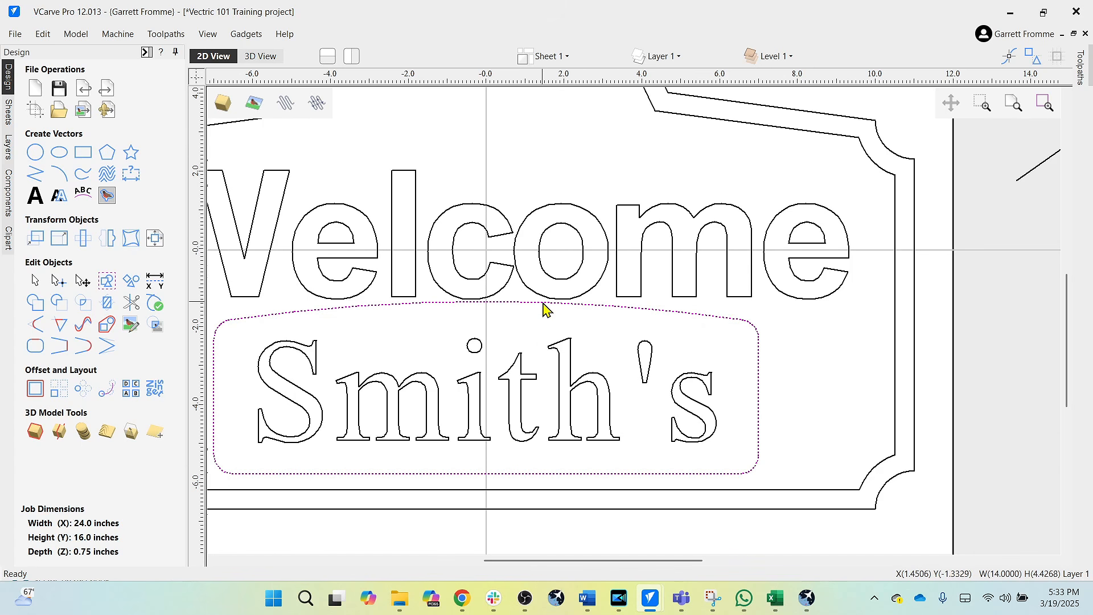
pyautogui.click(519, 303)
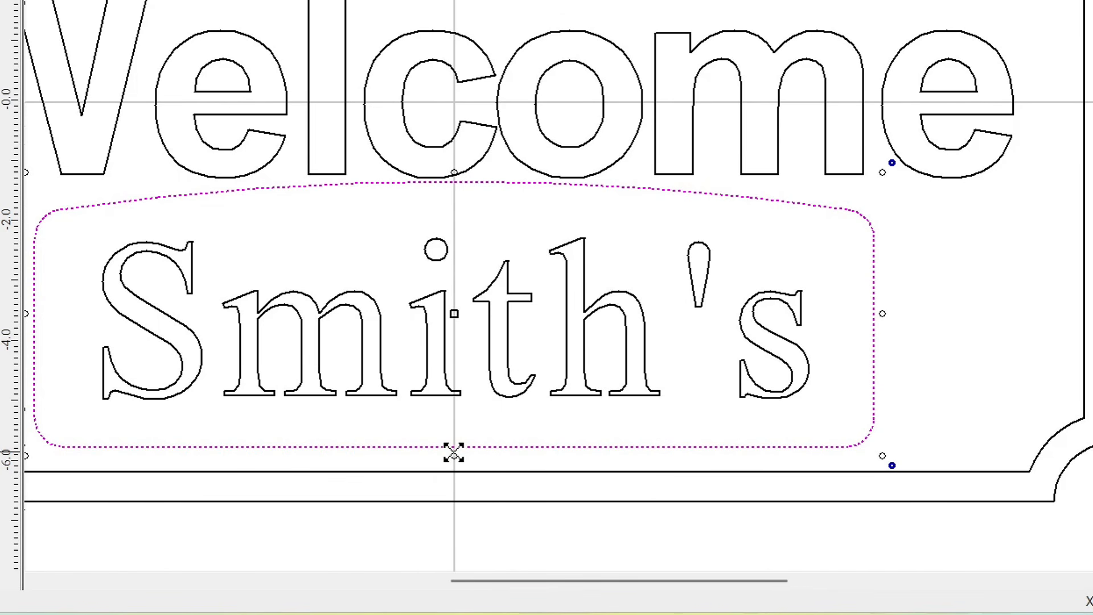
pyautogui.moveTo(453, 453); pyautogui.dragTo(462, 424)
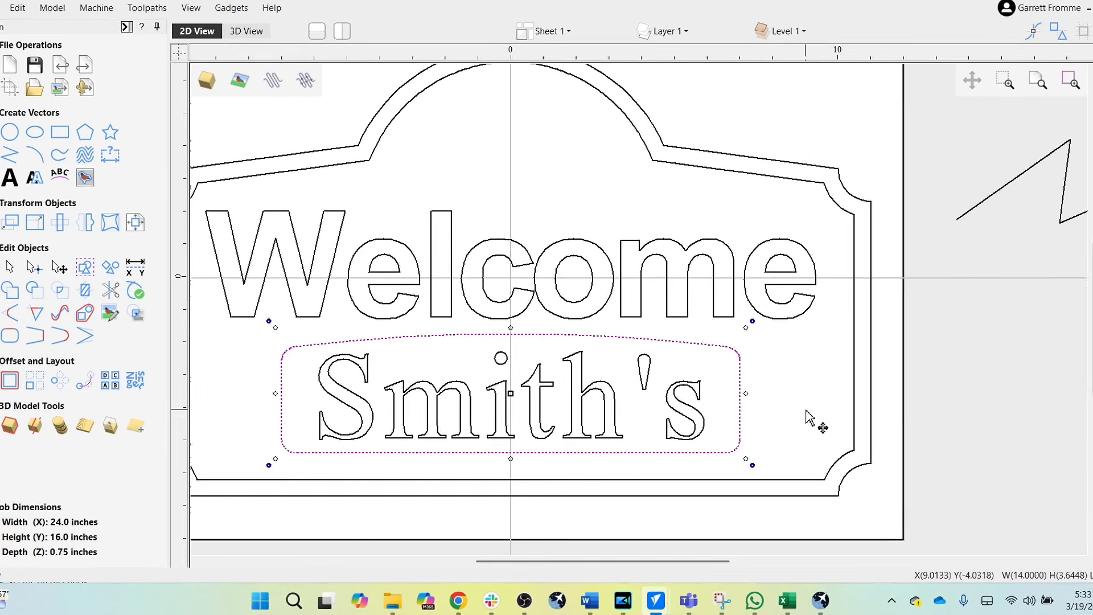
pyautogui.click(806, 410)
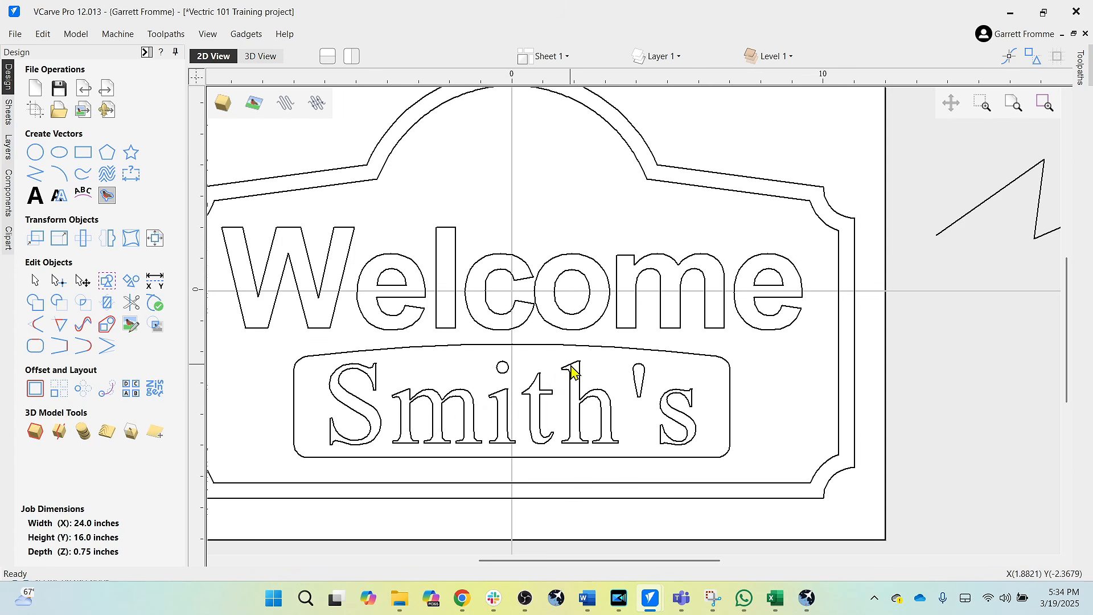
pyautogui.click(538, 410)
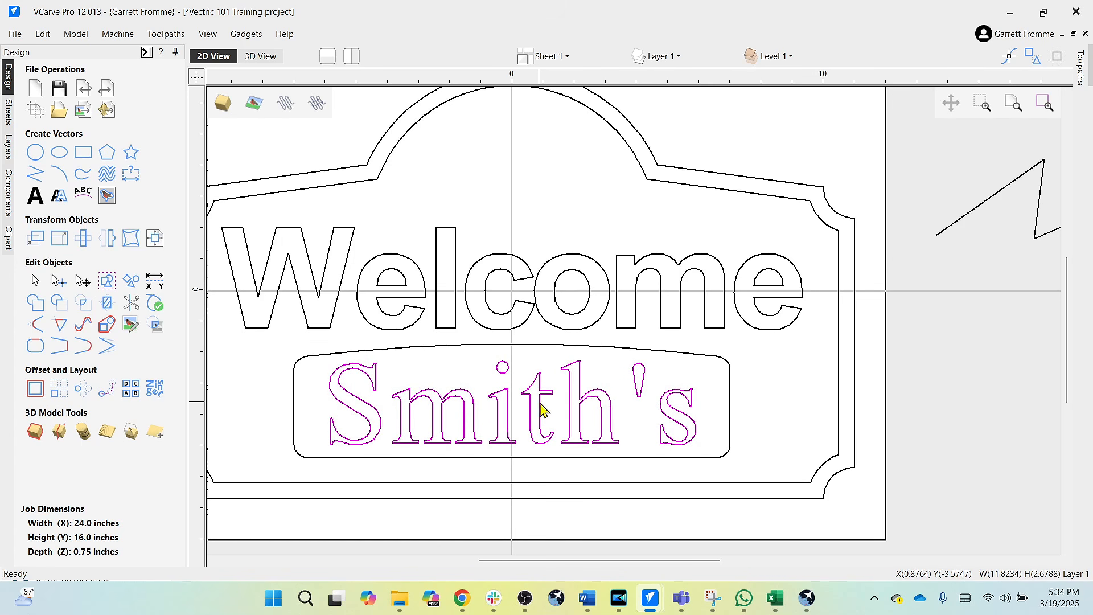
# Try drawing a five-point star freehand under the sign's arch with a changed inner radius percentage, and delete it
pyautogui.moveTo(546, 233); pyautogui.dragTo(590, 288, button='middle')
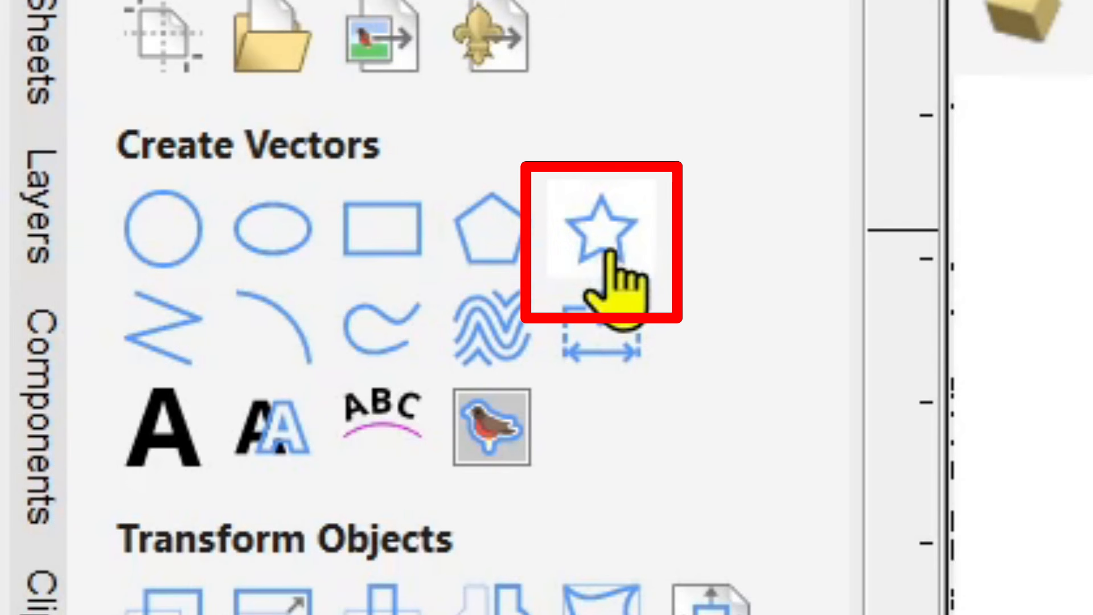
pyautogui.click(607, 253)
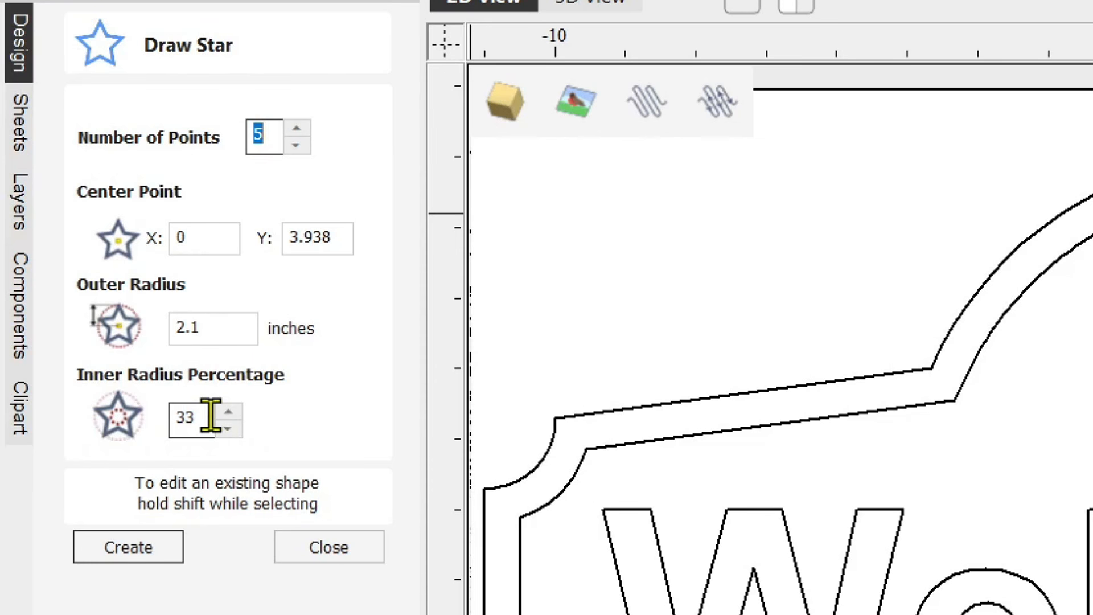
pyautogui.moveTo(211, 417); pyautogui.dragTo(168, 417)
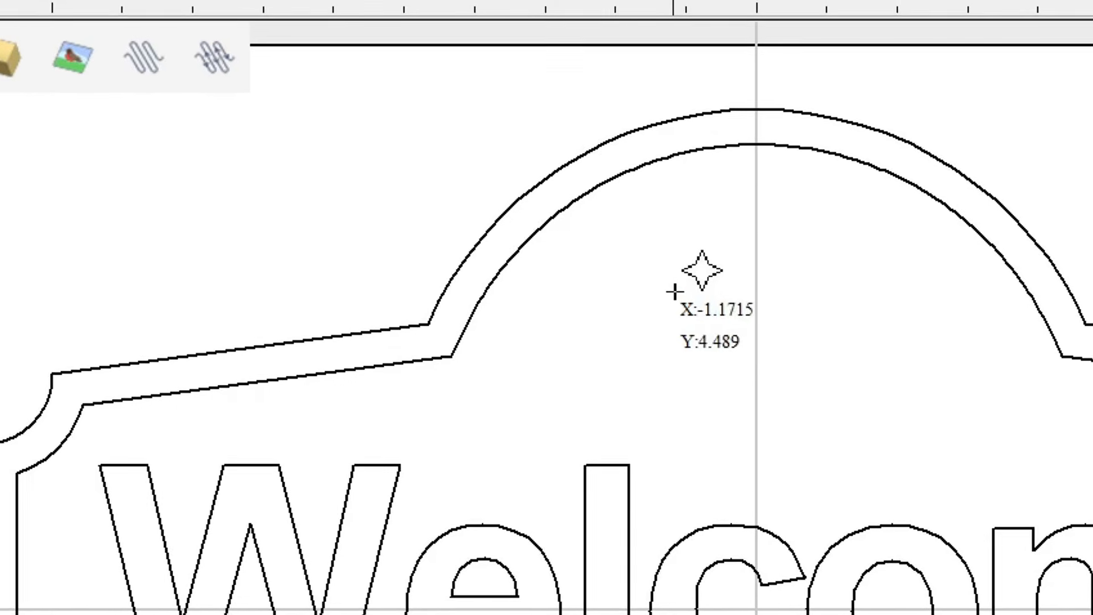
pyautogui.moveTo(522, 252); pyautogui.dragTo(594, 344)
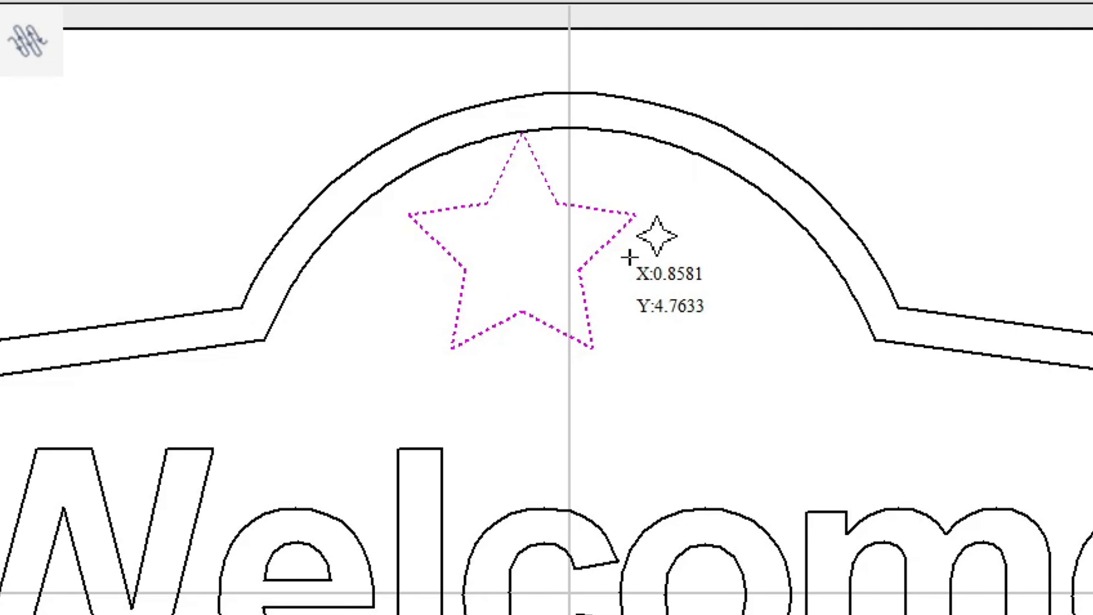
pyautogui.press('Delete')
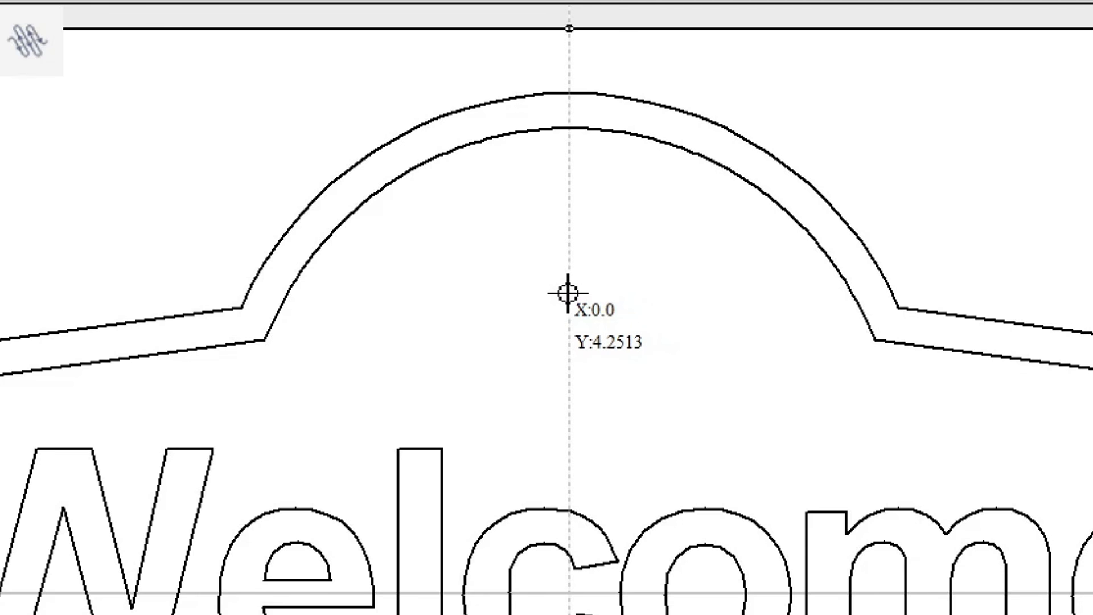
# Draw a five-point star under the arch, centred at X 0, Y 4.2513 with 2-inch outer radius and 33% inner radius, and nudge it down slightly
pyautogui.moveTo(568, 293); pyautogui.dragTo(698, 349)
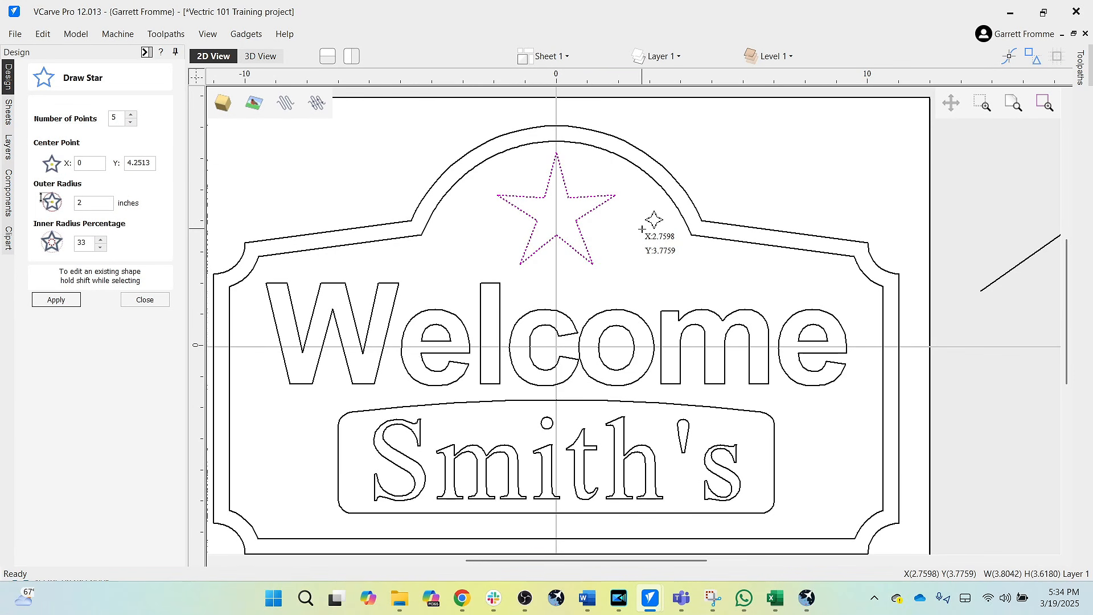
pyautogui.press('Escape')
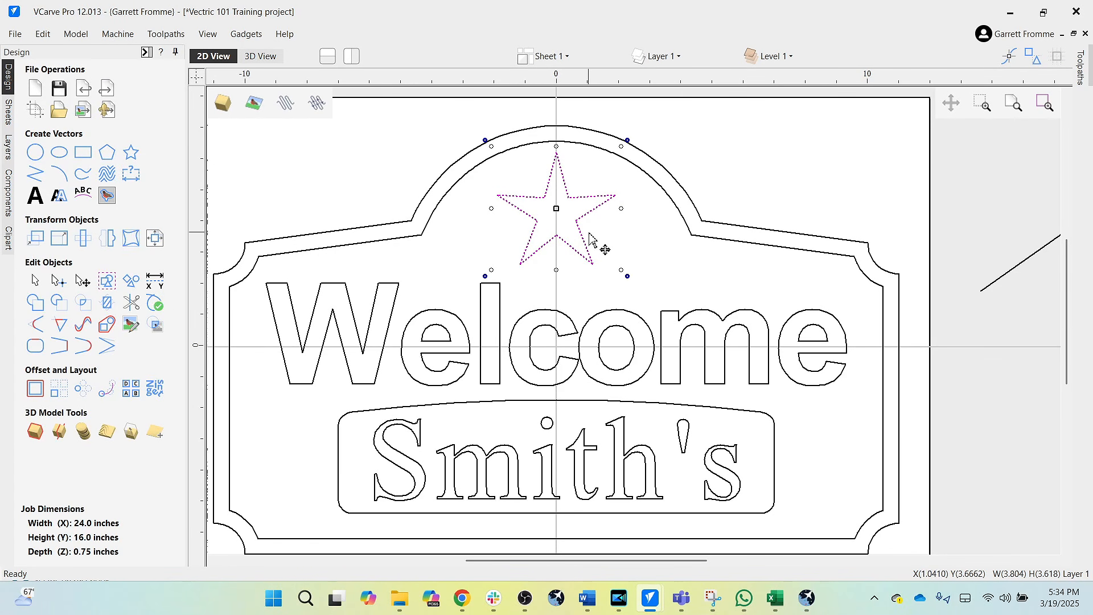
pyautogui.press('Down')
pyautogui.press('Down')
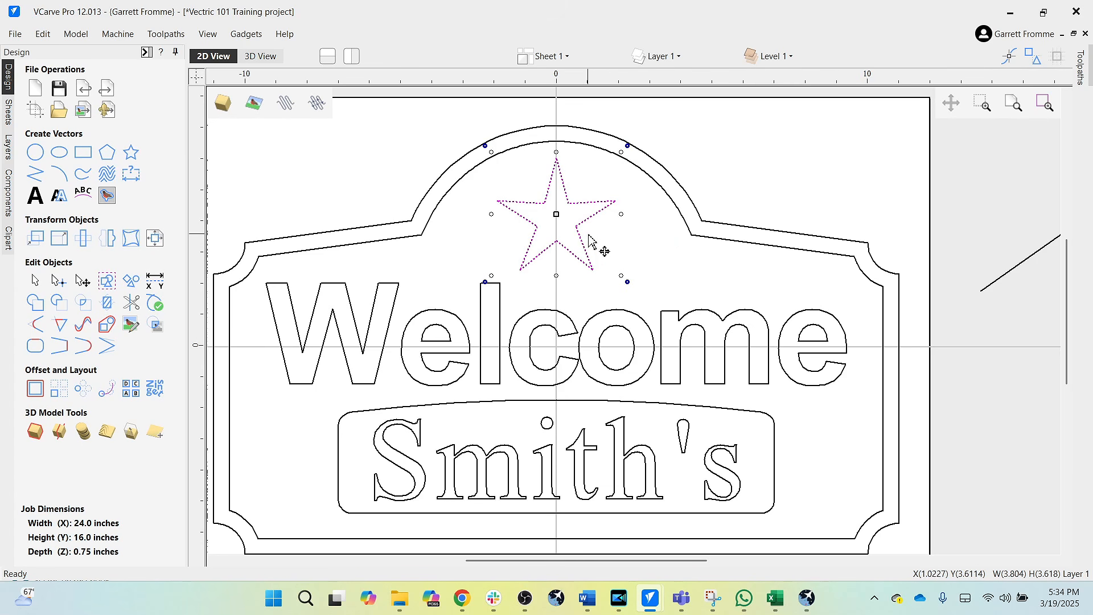
# Nudge the Welcome lettering slightly upward and clear the selection
pyautogui.scroll(-1, 589, 238)
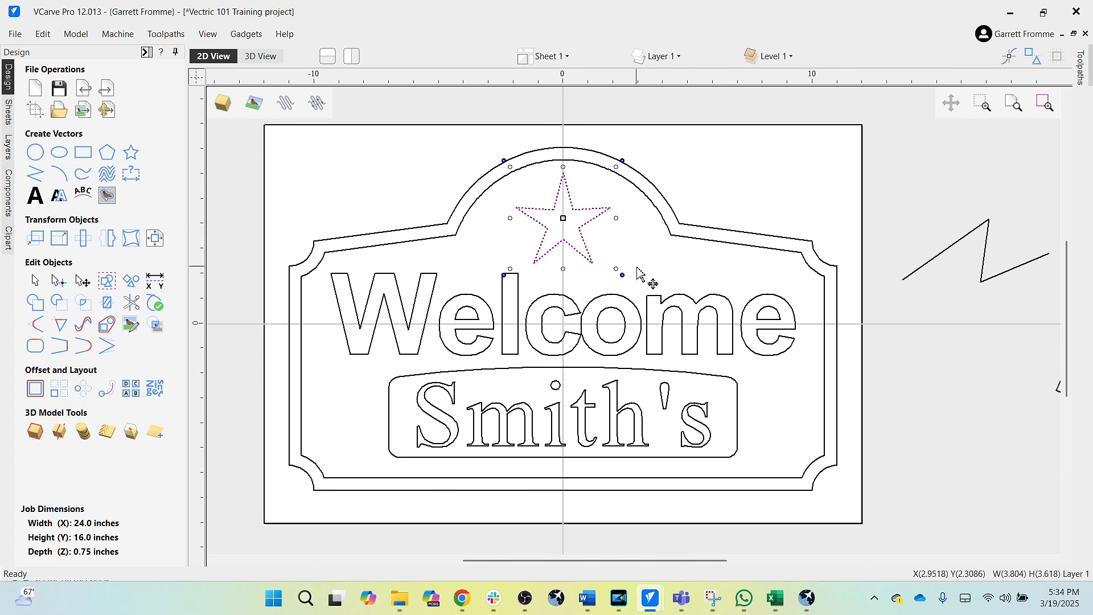
pyautogui.click(626, 312)
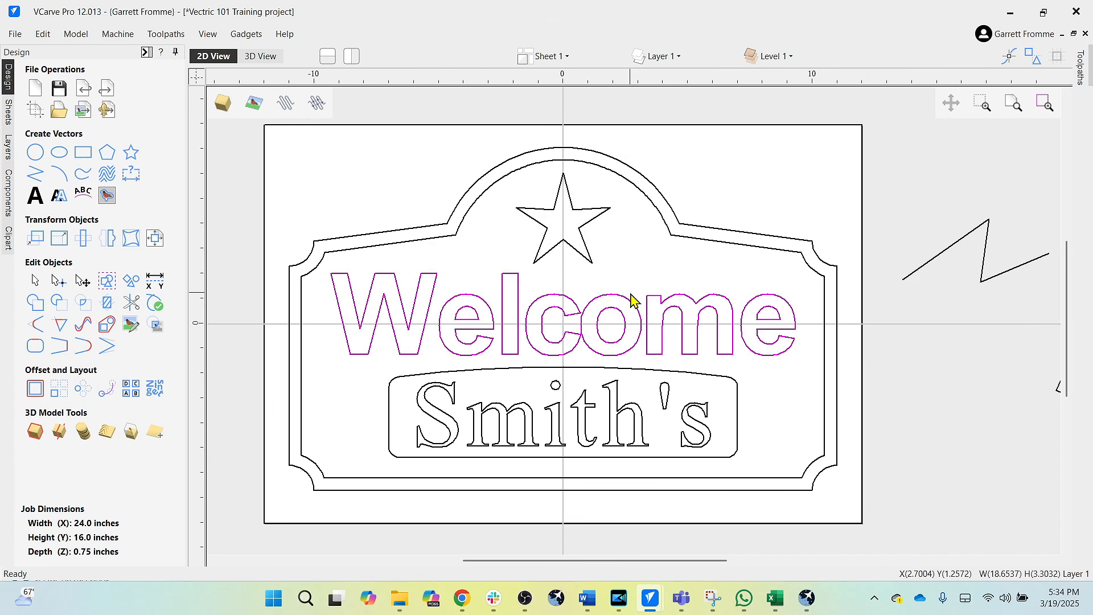
pyautogui.press('Up')
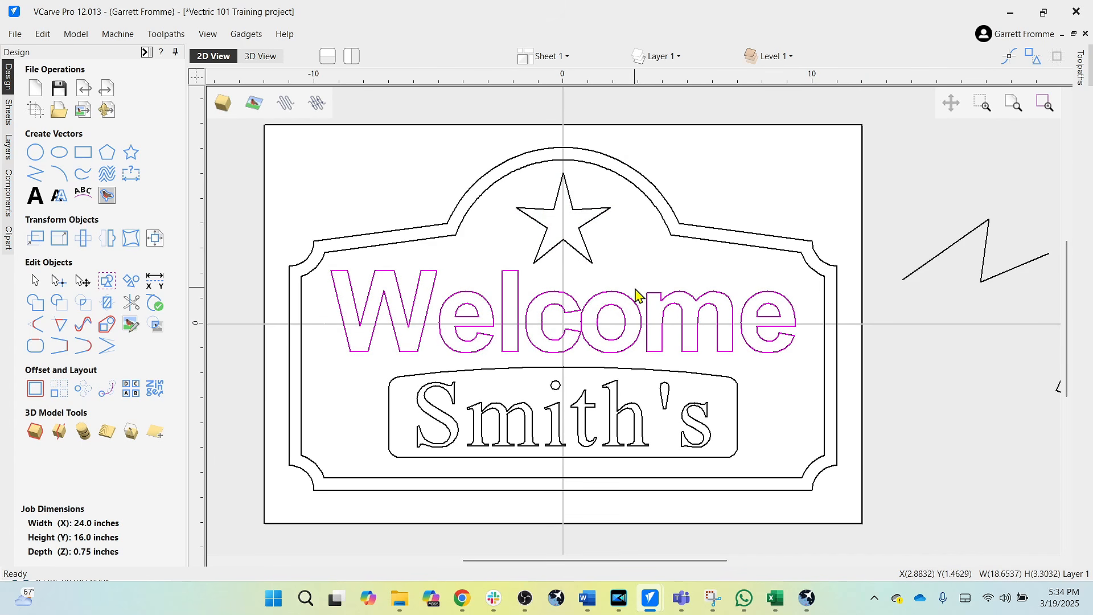
pyautogui.click(644, 283)
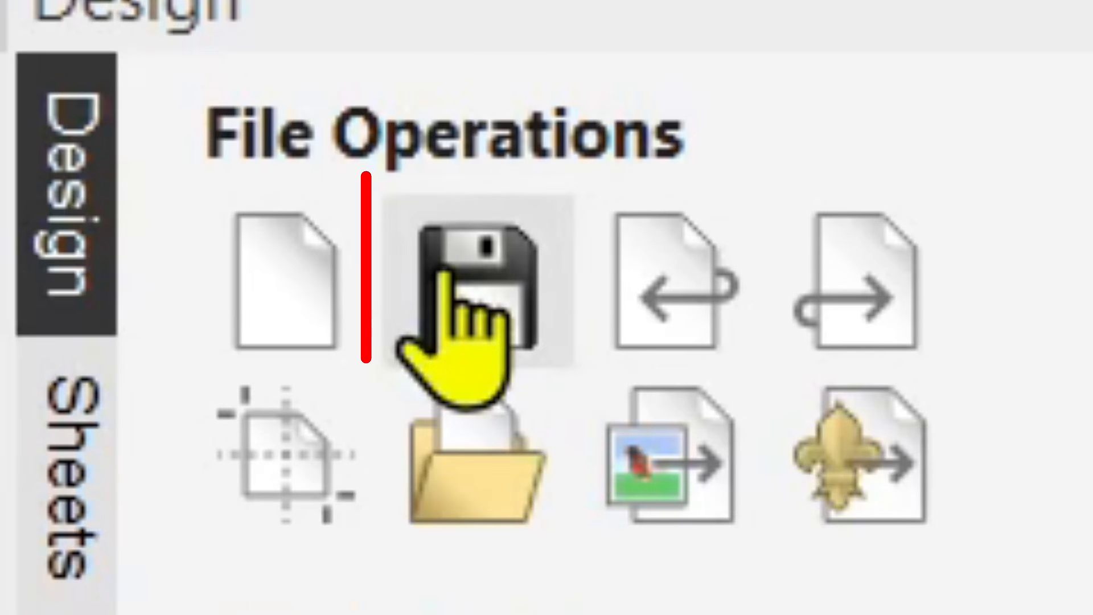
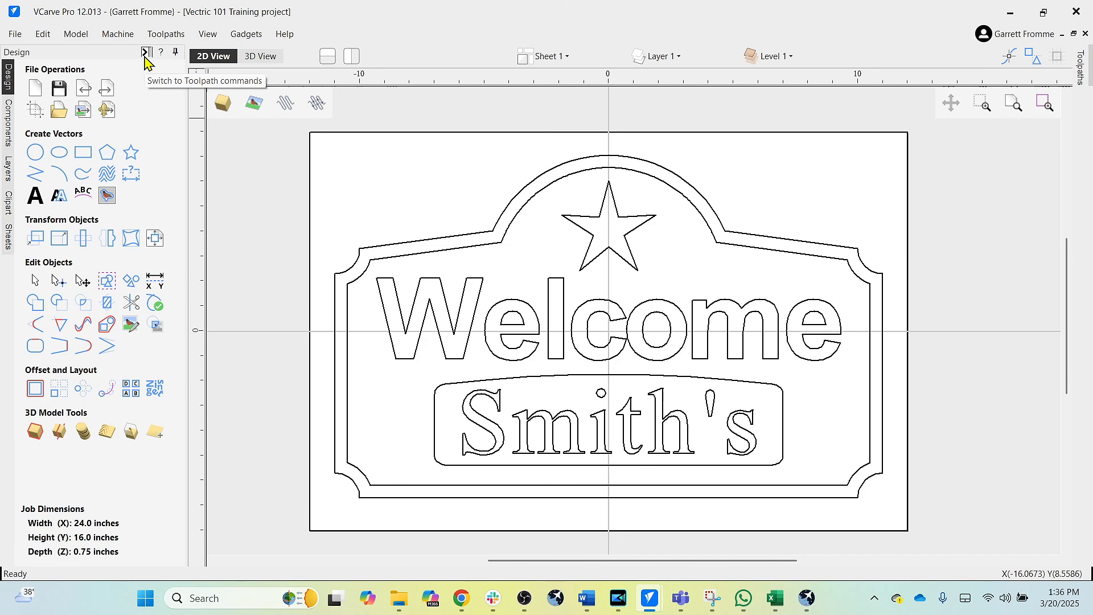
# Try switching the workspace back and forth between the design commands and the toolpath commands
pyautogui.click(146, 52)
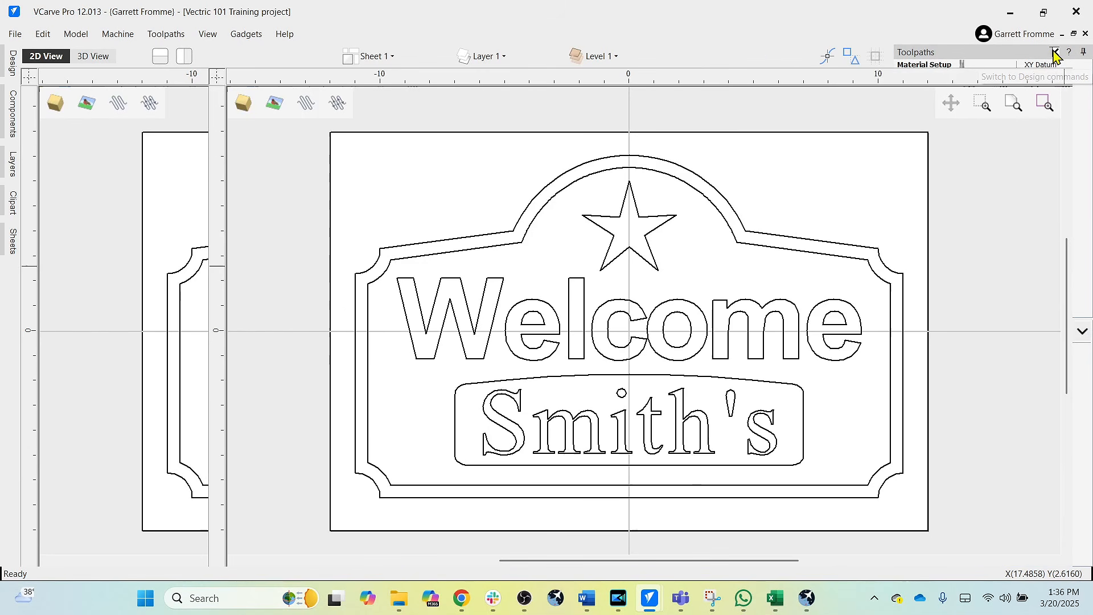
pyautogui.click(1042, 57)
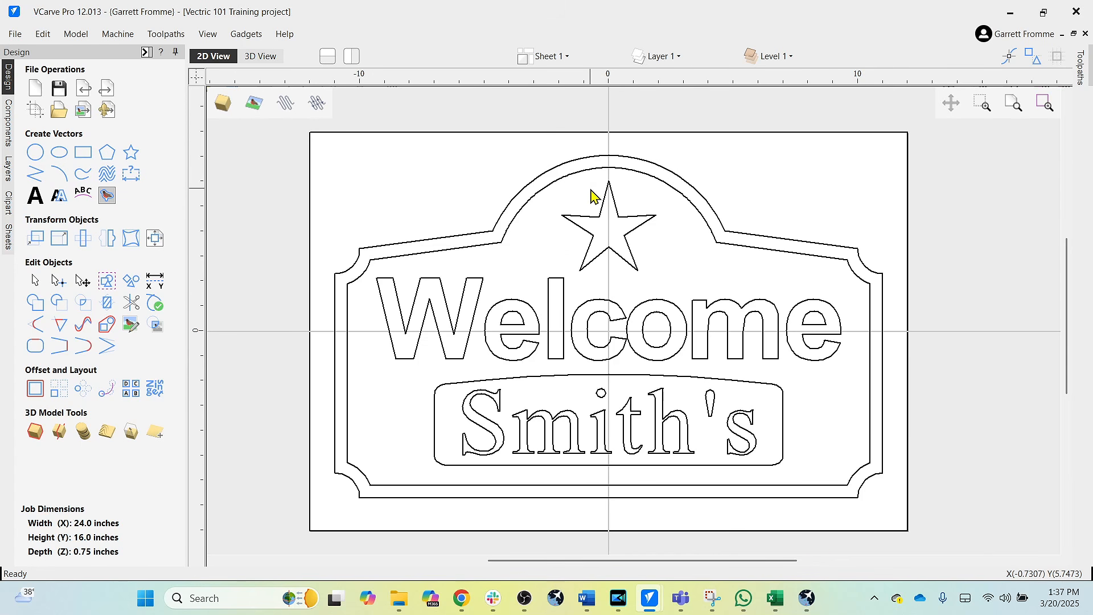
pyautogui.press('F12')
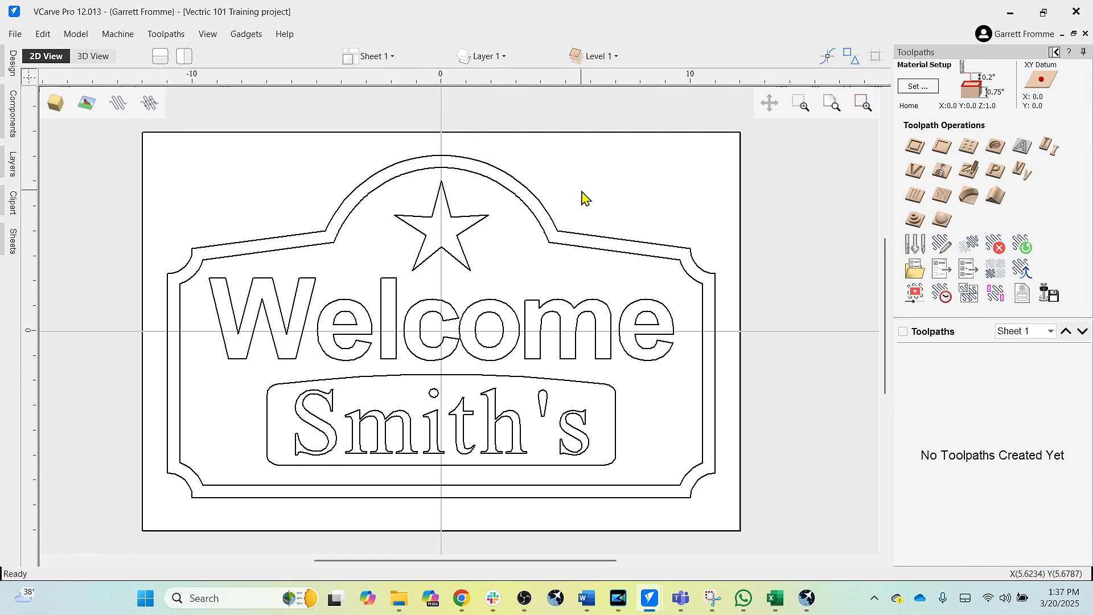
pyautogui.press('F12')
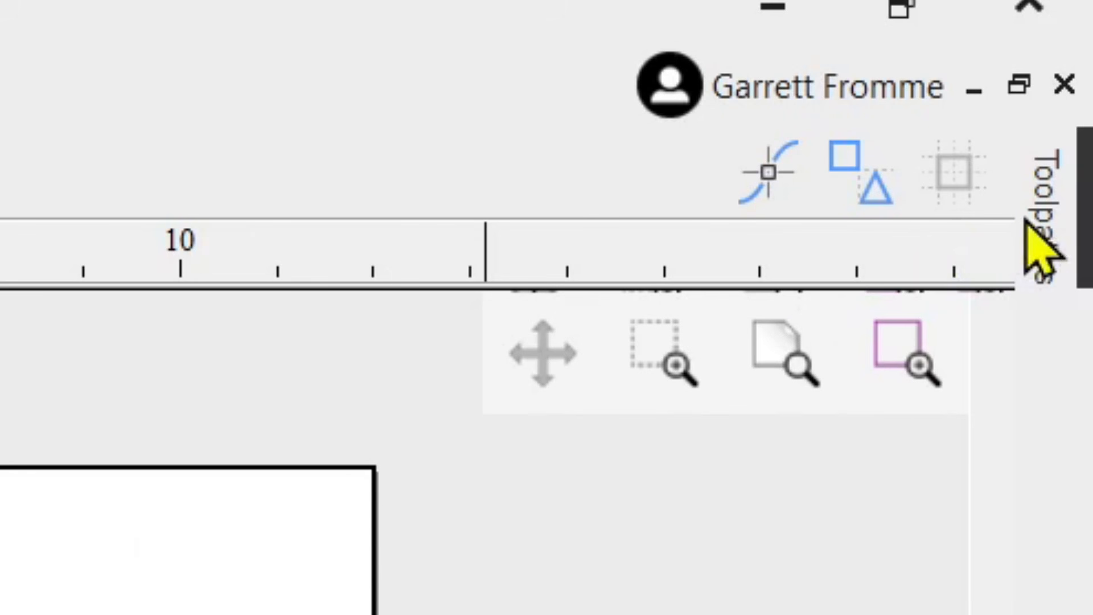
pyautogui.click(1039, 247)
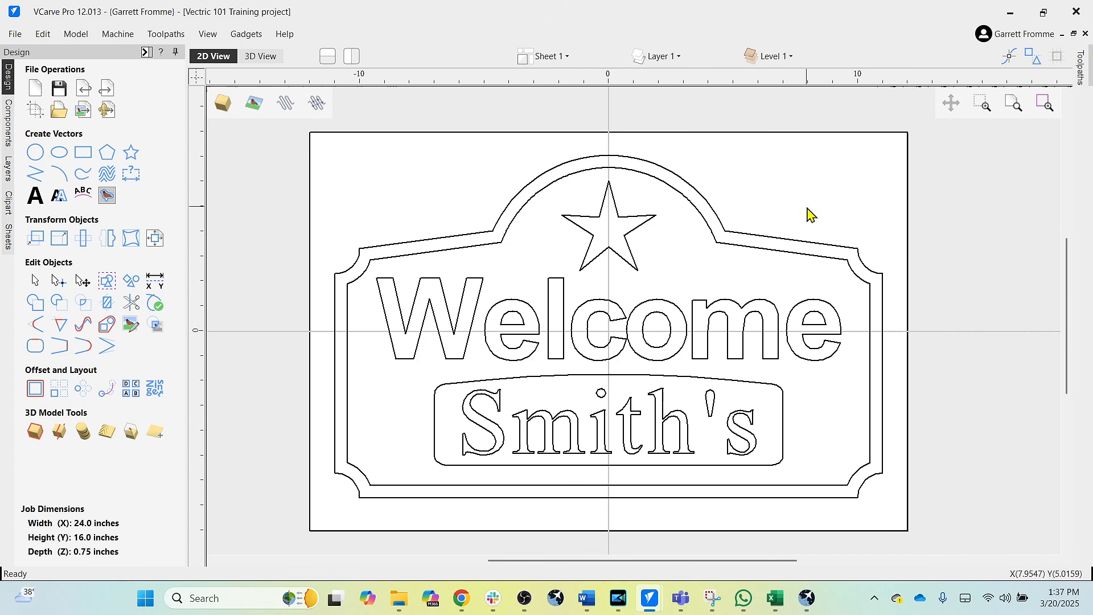
# Switch the workspace to the toolpath commands and briefly bring up the collapsed Design and Components panels
pyautogui.scroll(1, 664, 304)
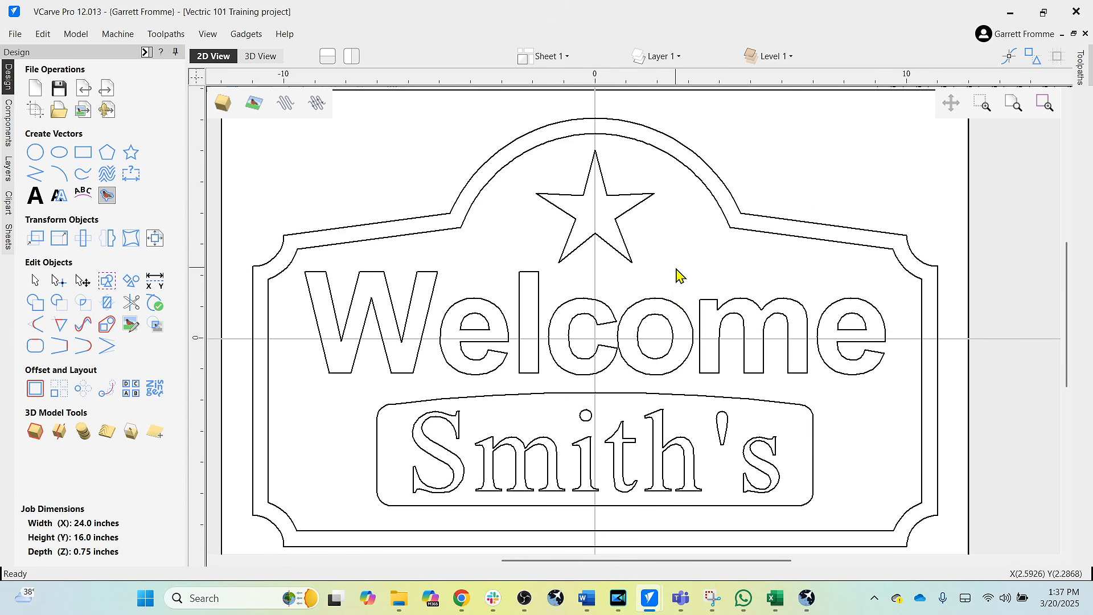
pyautogui.moveTo(678, 266); pyautogui.dragTo(724, 258, button='middle')
pyautogui.scroll(-1, 726, 266)
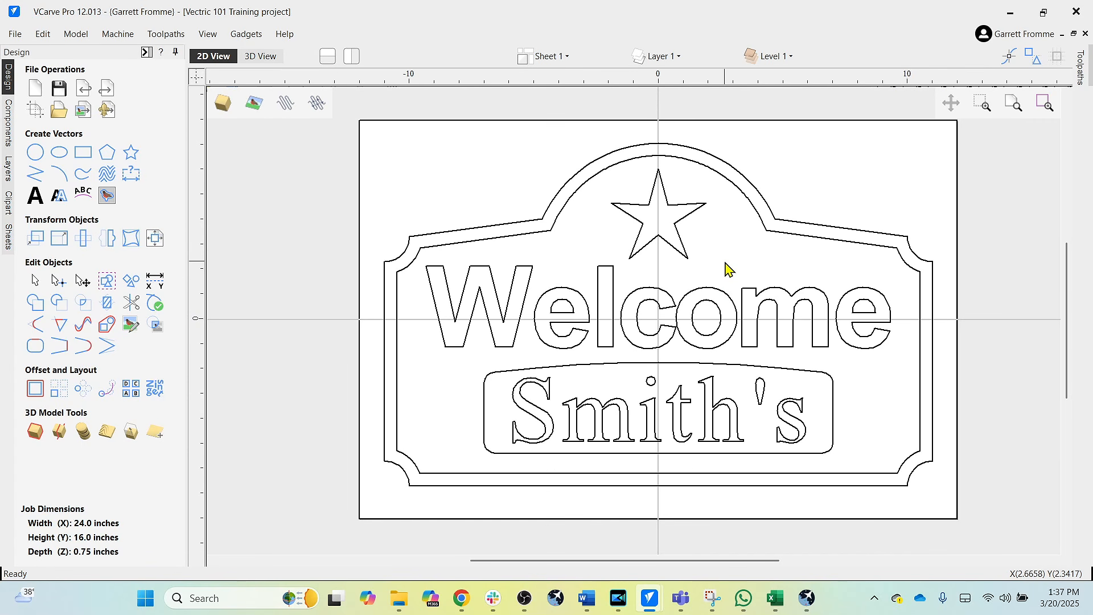
pyautogui.press('F12')
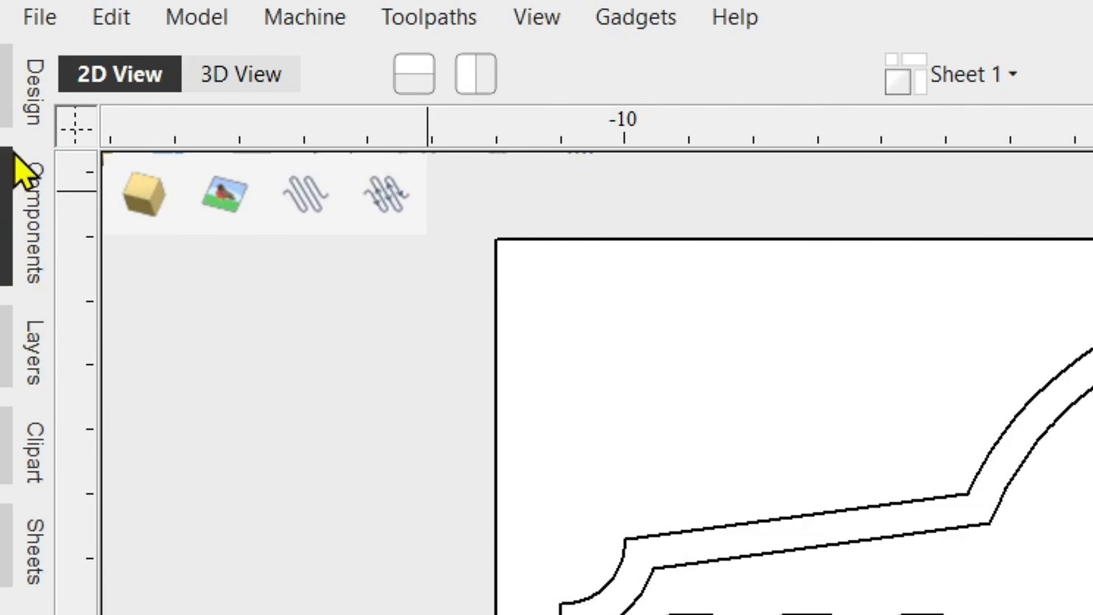
pyautogui.click(39, 117)
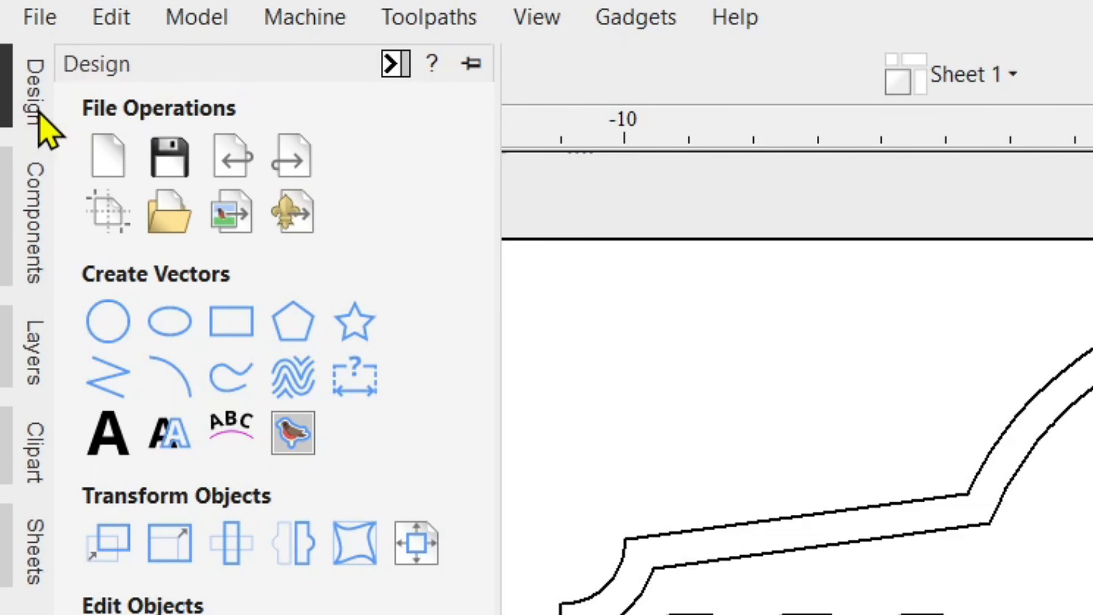
pyautogui.click(11, 199)
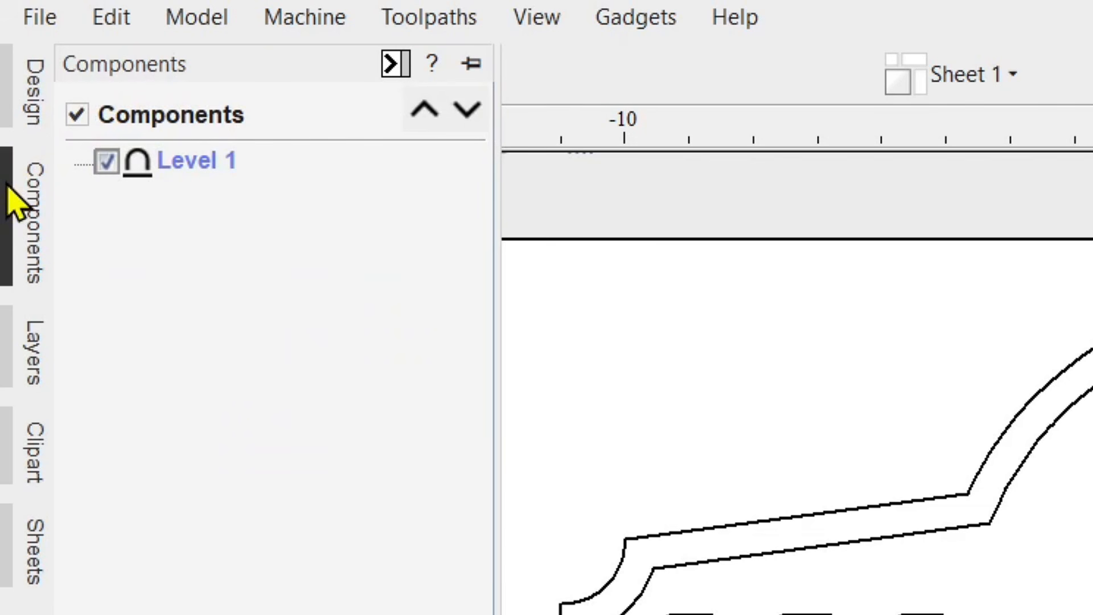
pyautogui.click(4, 108)
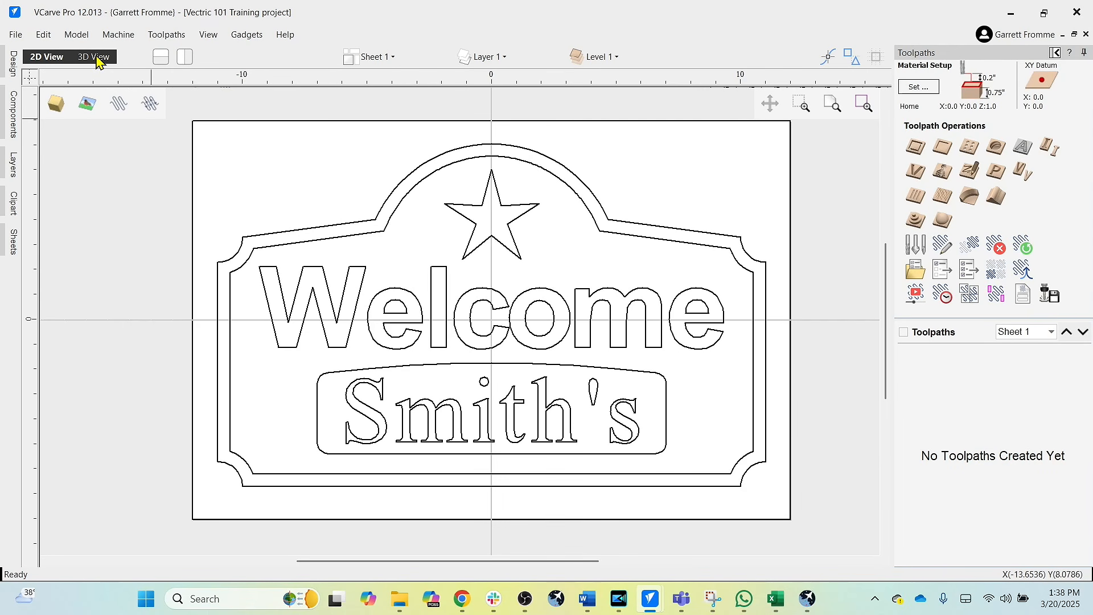
# Show the sign in the 3D view and magnify the area around the star
pyautogui.click(94, 57)
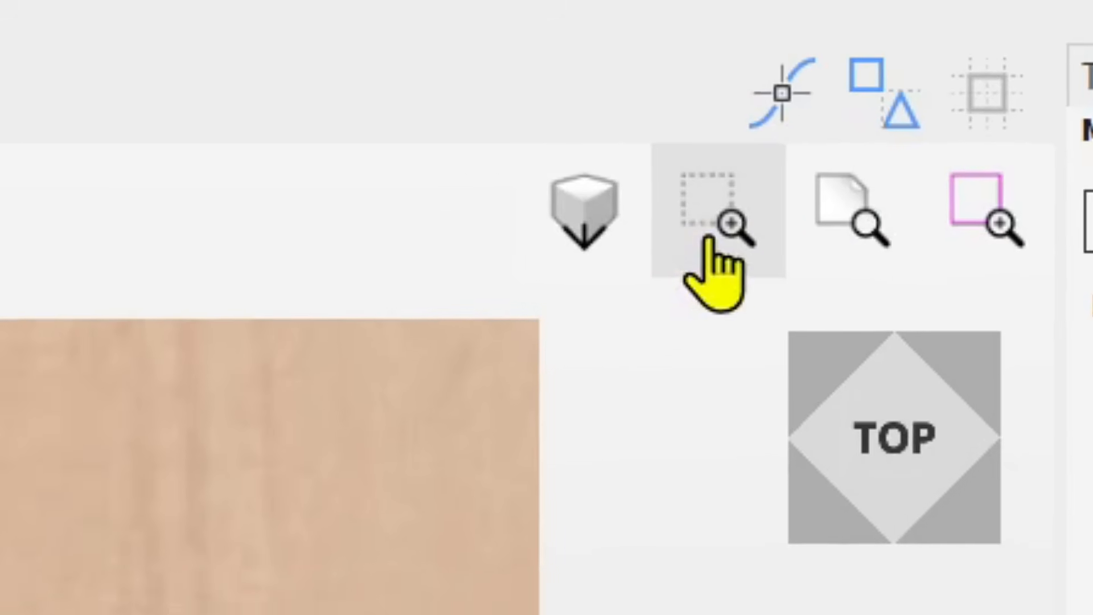
pyautogui.click(563, 304)
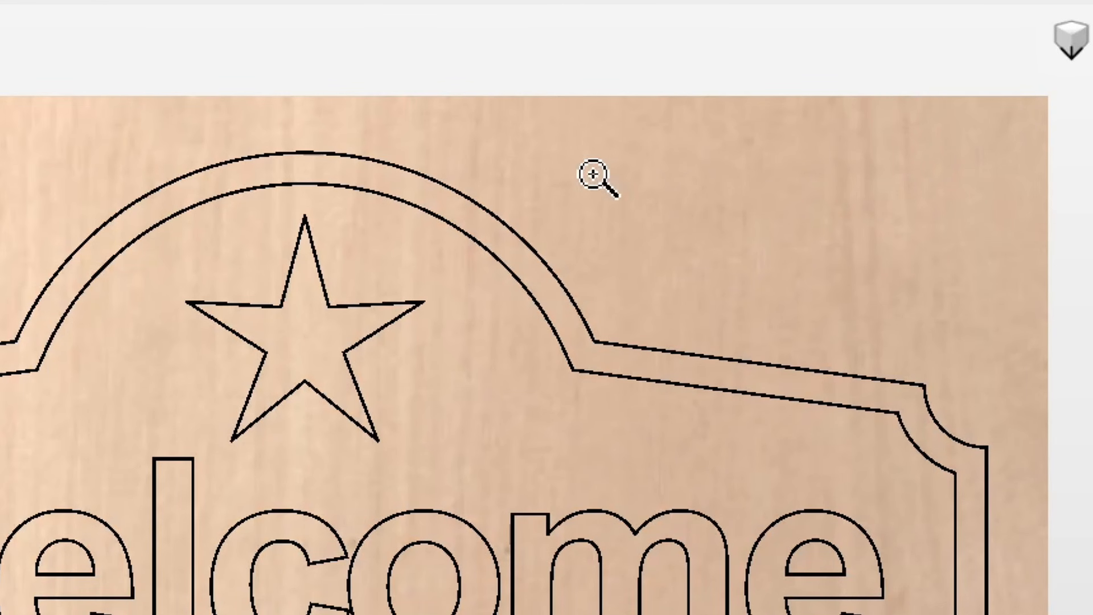
pyautogui.moveTo(452, 224); pyautogui.dragTo(127, 495)
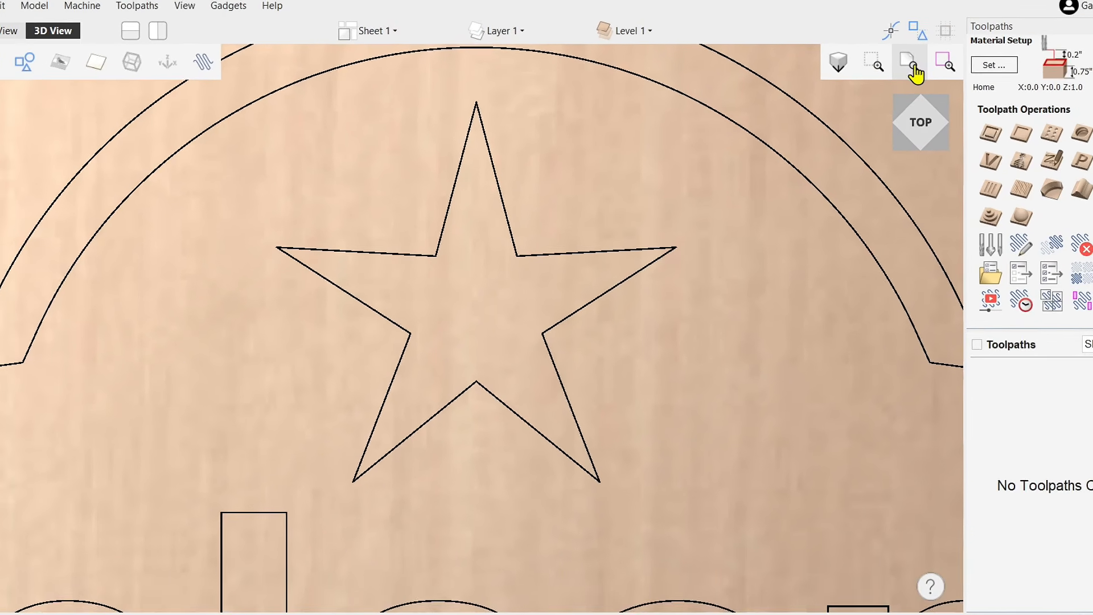
# Select the family-name lettering below Welcome, zoom the 3D view to that selection, and fit the whole sign back in view
pyautogui.click(1000, 35)
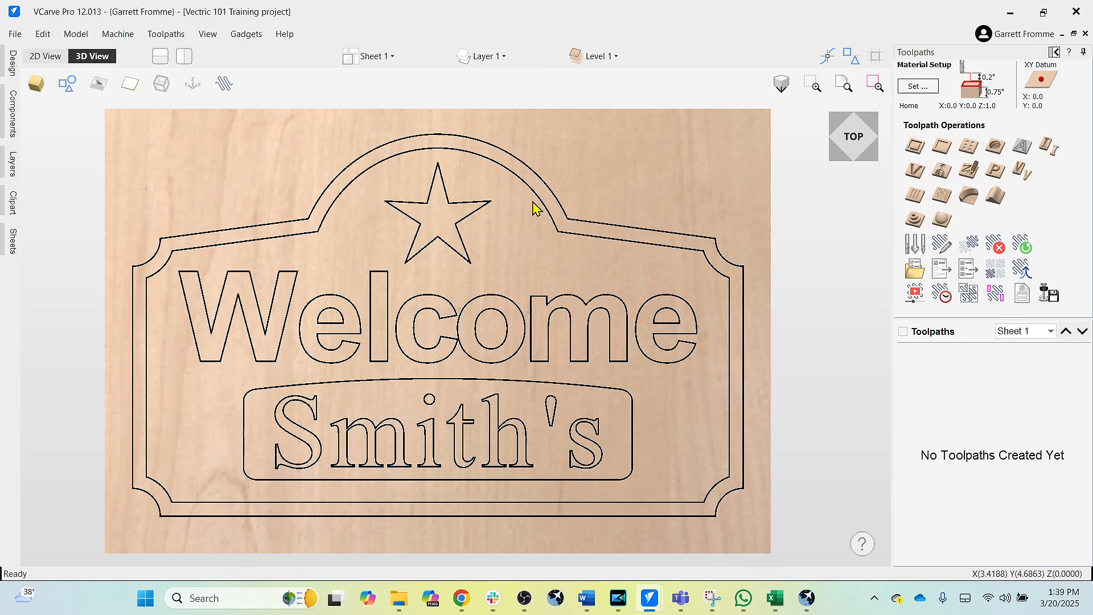
pyautogui.moveTo(539, 311); pyautogui.dragTo(539, 308)
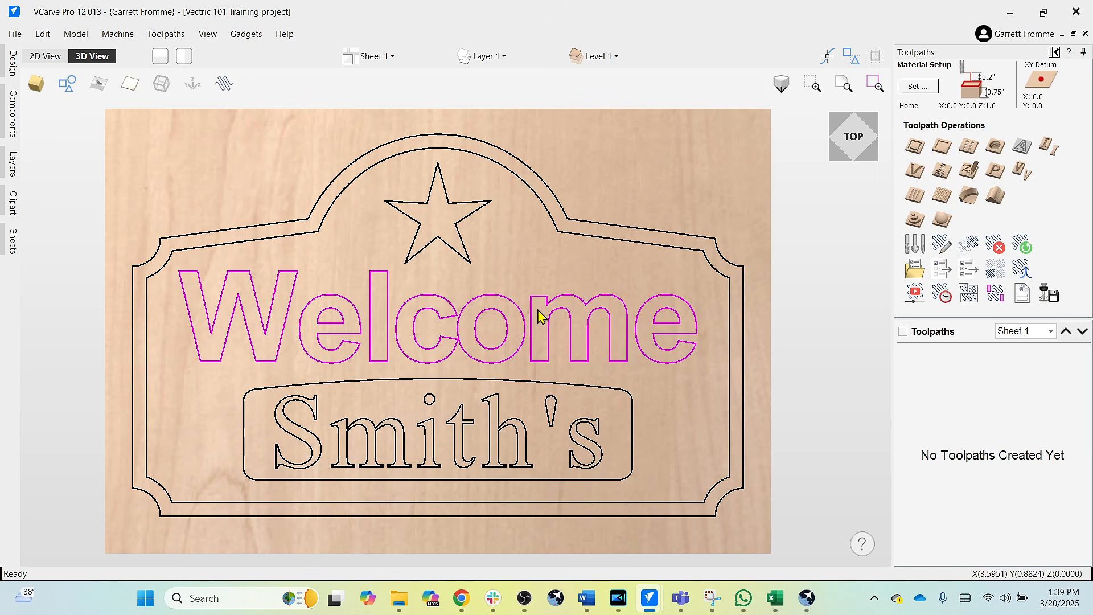
pyautogui.click(488, 439)
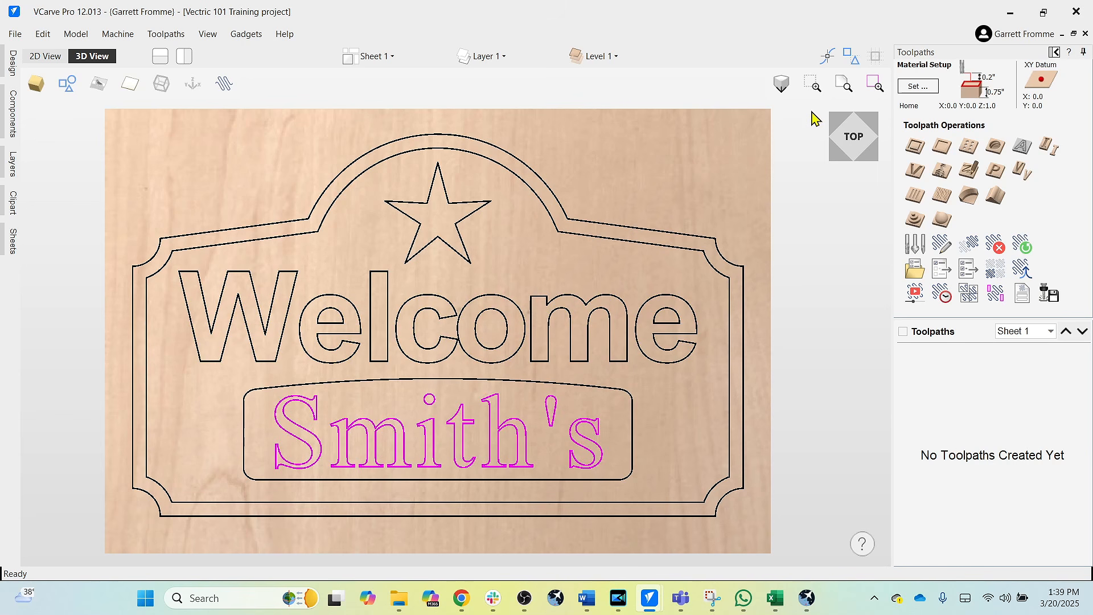
pyautogui.click(873, 89)
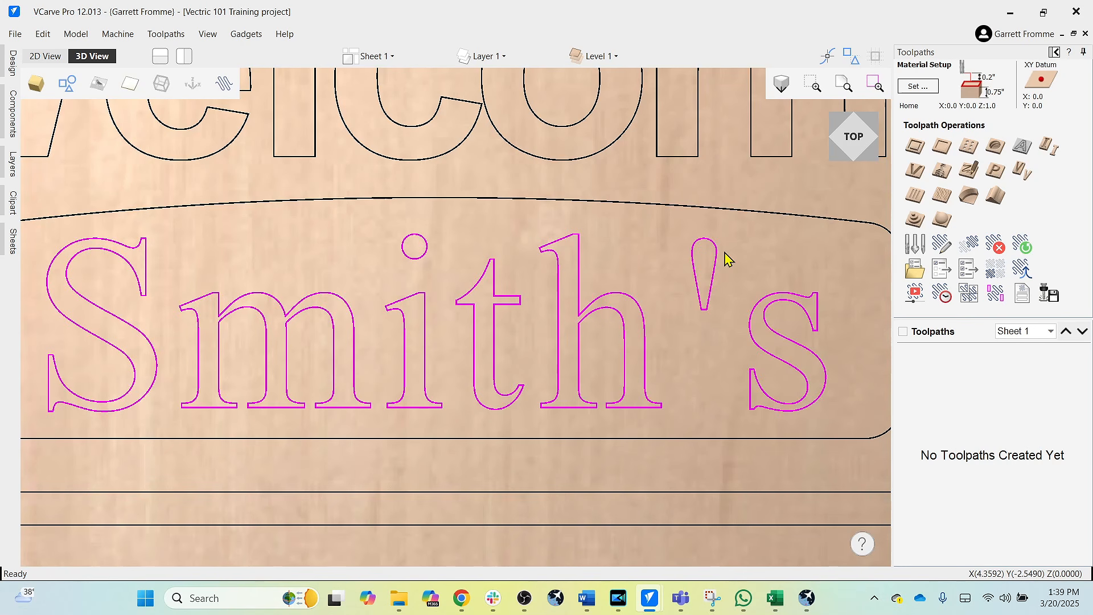
pyautogui.click(843, 87)
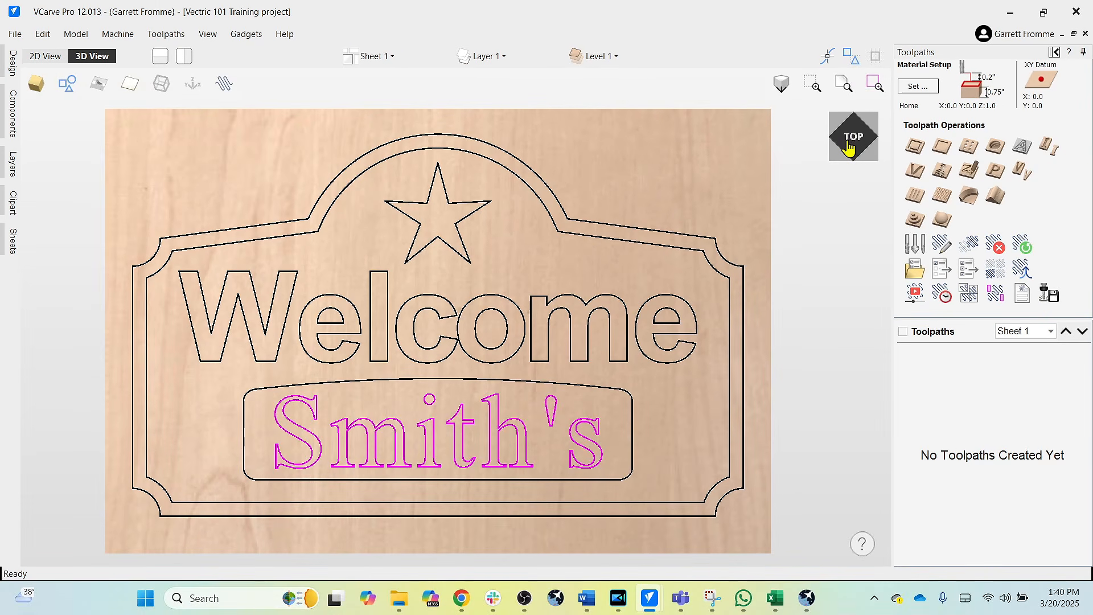
# Examine the sign board from several tilted angles in the 3D view, resetting it to the top view in between
pyautogui.moveTo(848, 147); pyautogui.dragTo(860, 118)
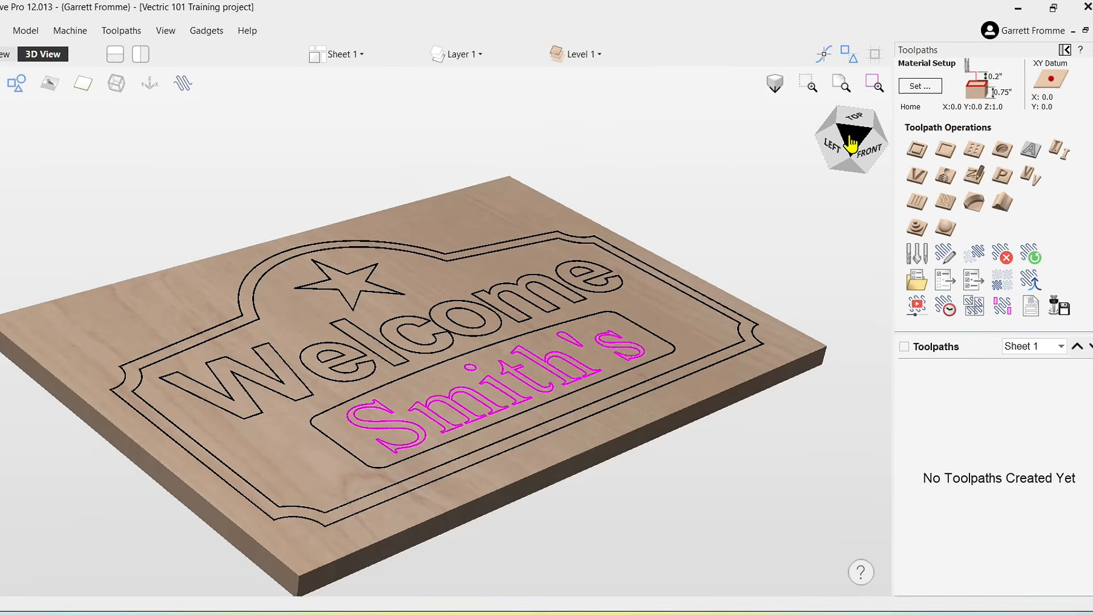
pyautogui.click(851, 143)
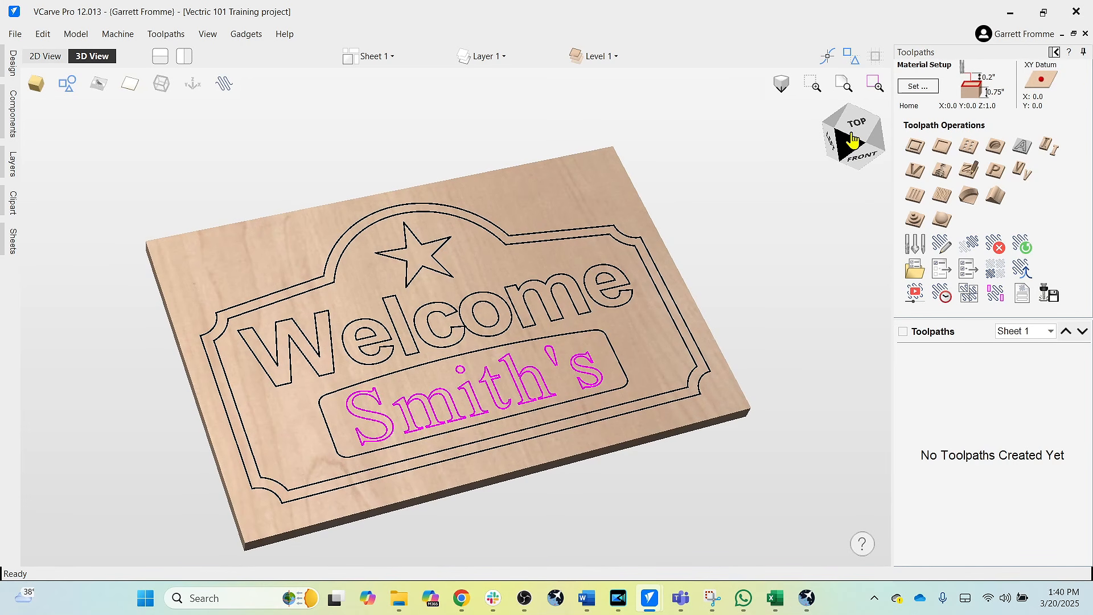
pyautogui.click(858, 162)
pyautogui.moveTo(864, 136); pyautogui.dragTo(864, 171)
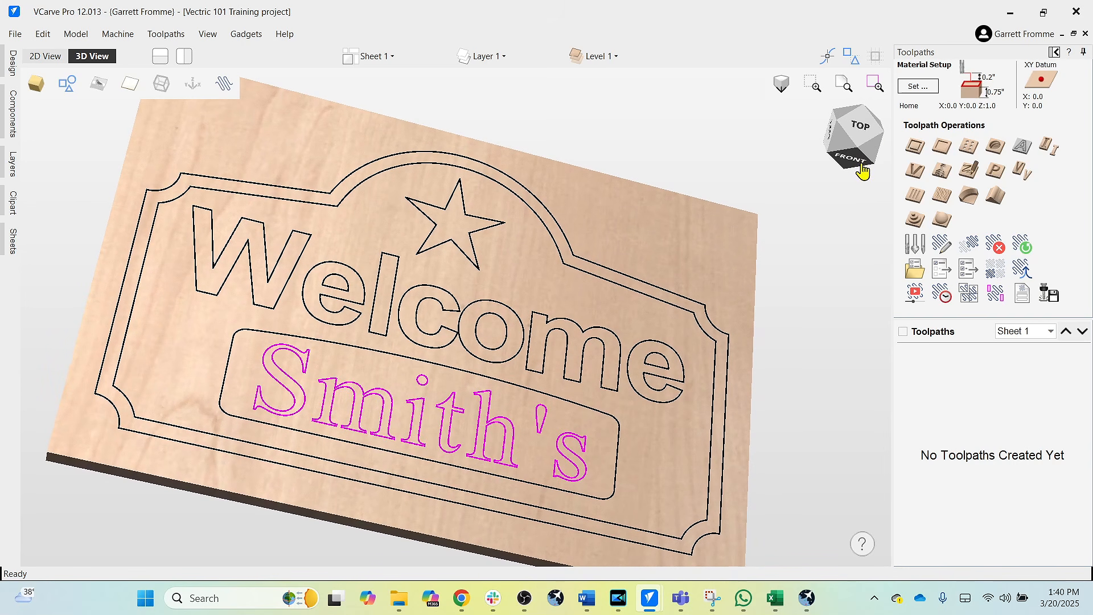
pyautogui.click(865, 131)
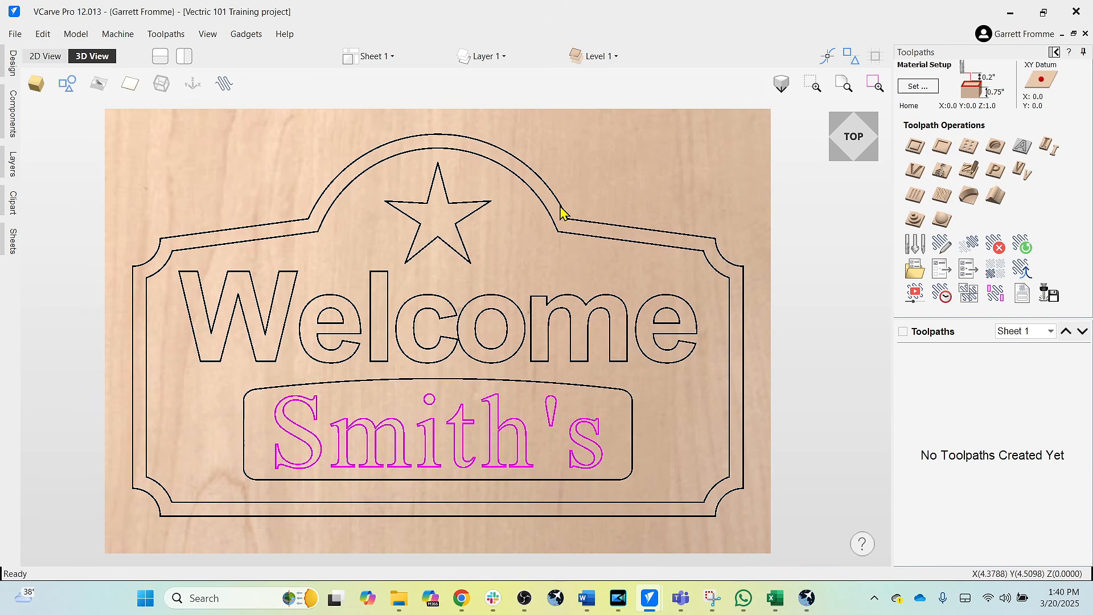
pyautogui.moveTo(505, 272); pyautogui.dragTo(527, 197)
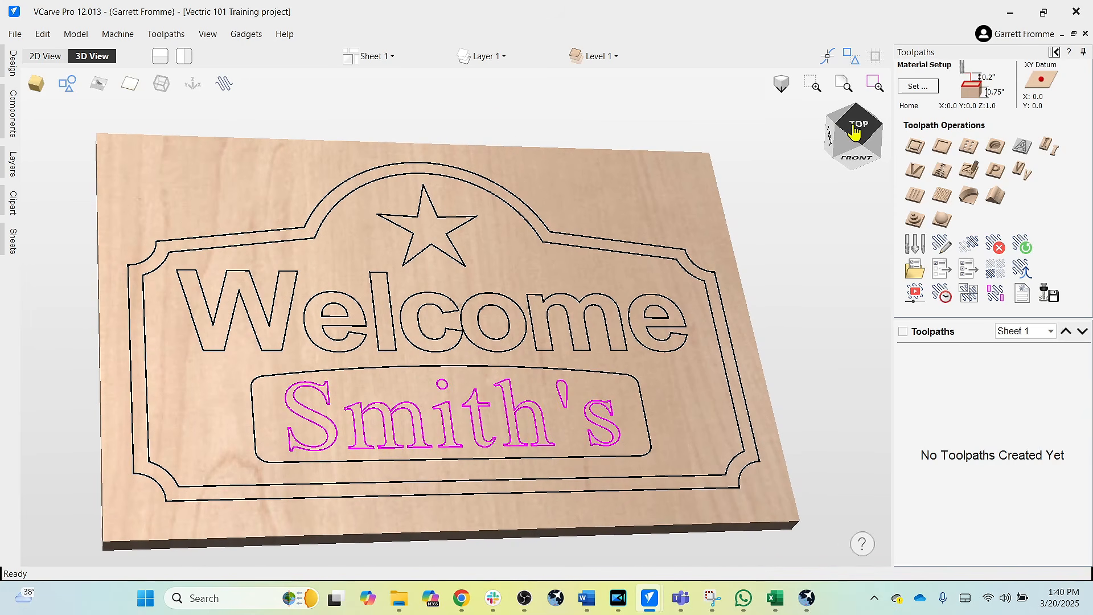
pyautogui.click(863, 136)
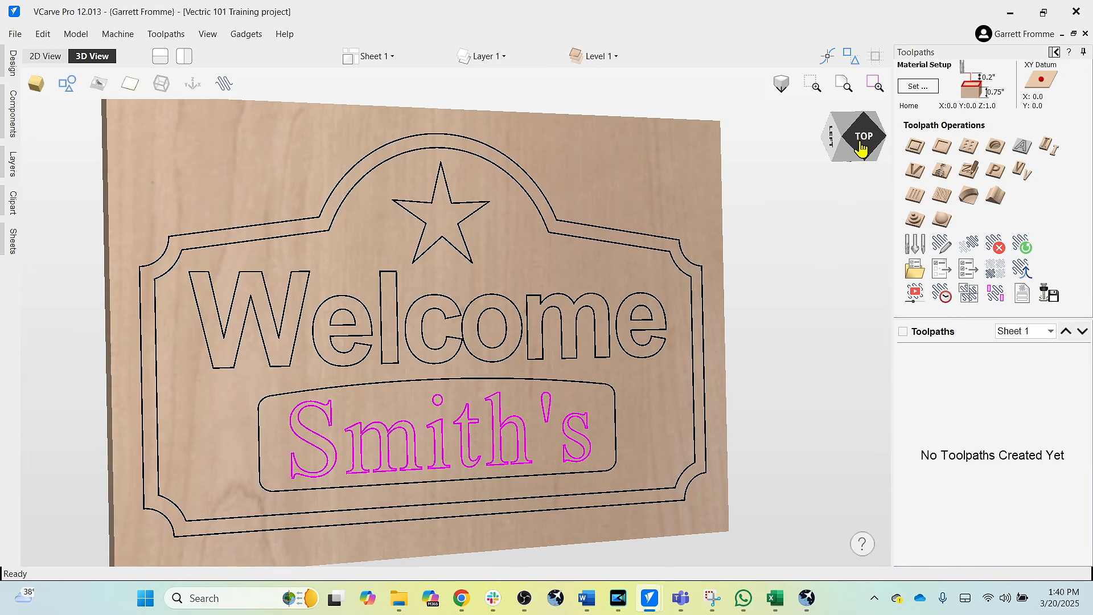
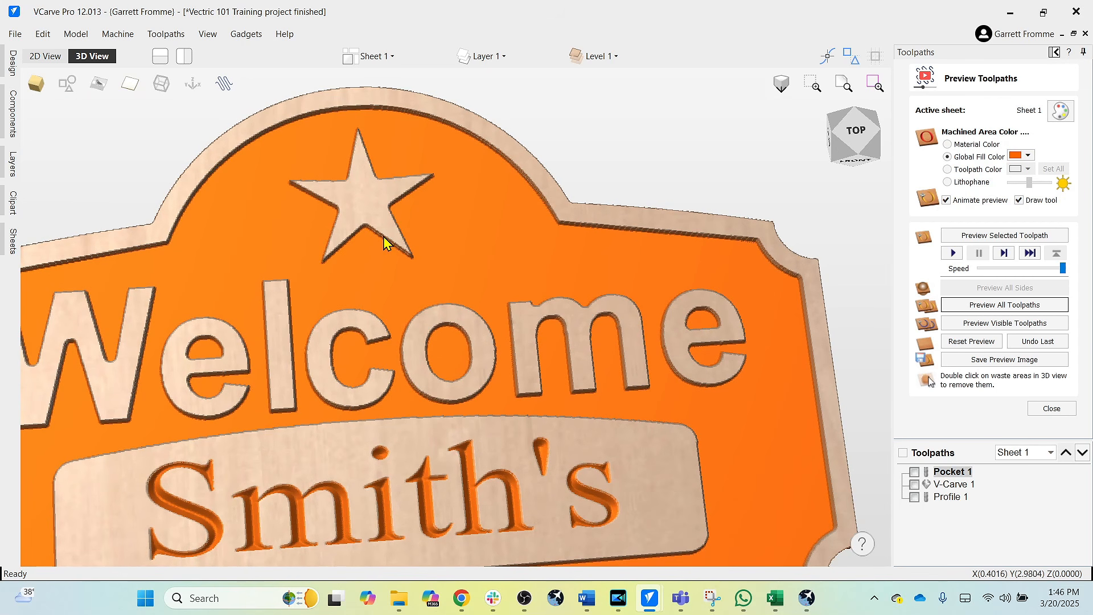
# Switch from the finished sign to the unfinished Vectric 101 Training project and clear the Smith's text selection
pyautogui.moveTo(542, 242); pyautogui.dragTo(561, 188)
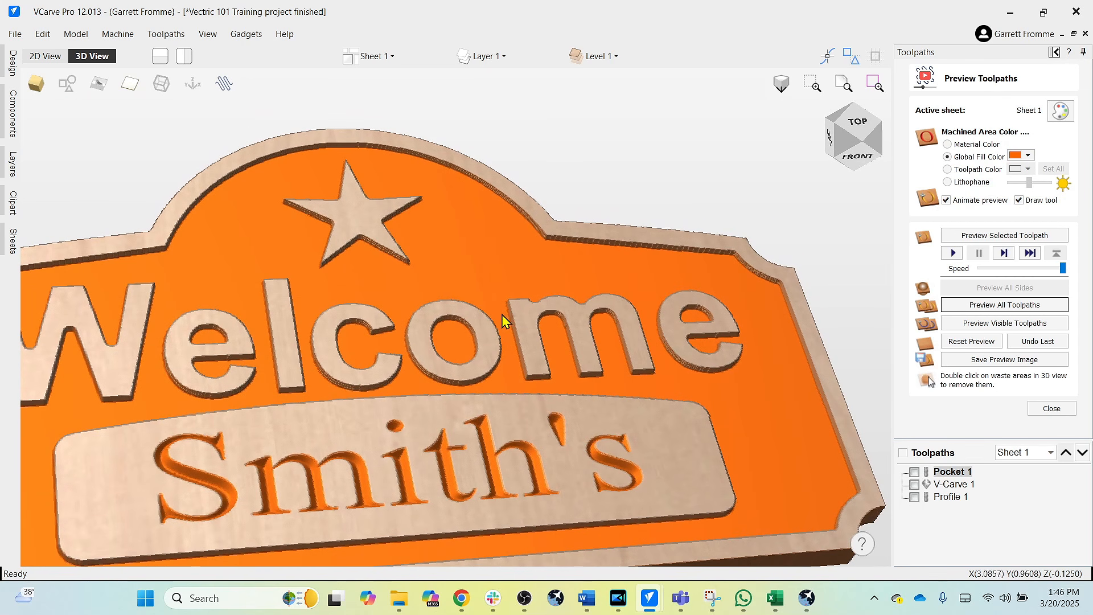
pyautogui.moveTo(532, 336); pyautogui.dragTo(565, 305)
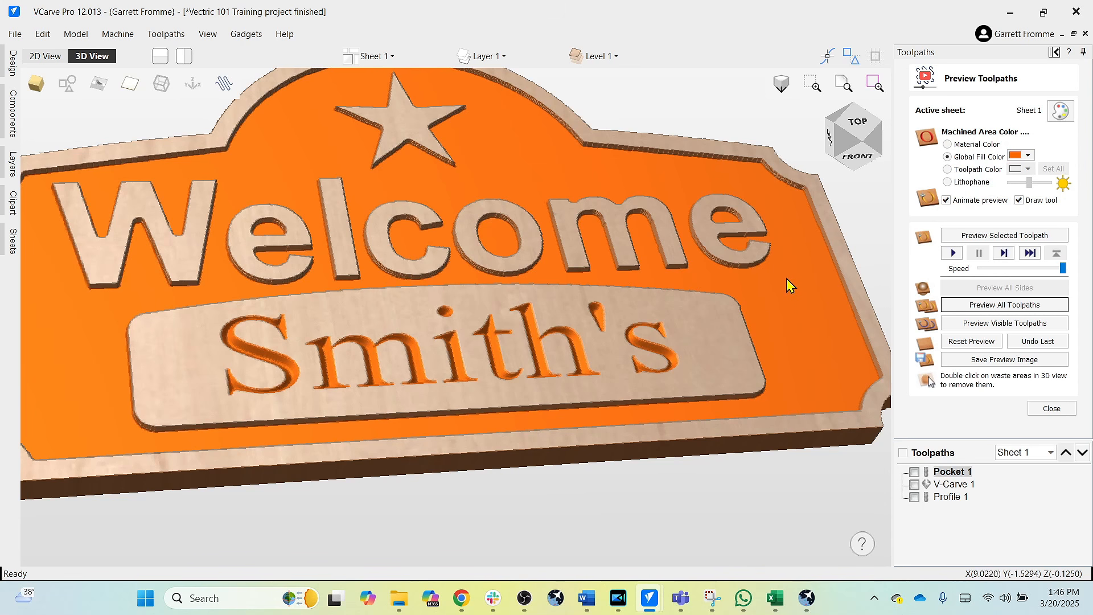
pyautogui.moveTo(649, 610)
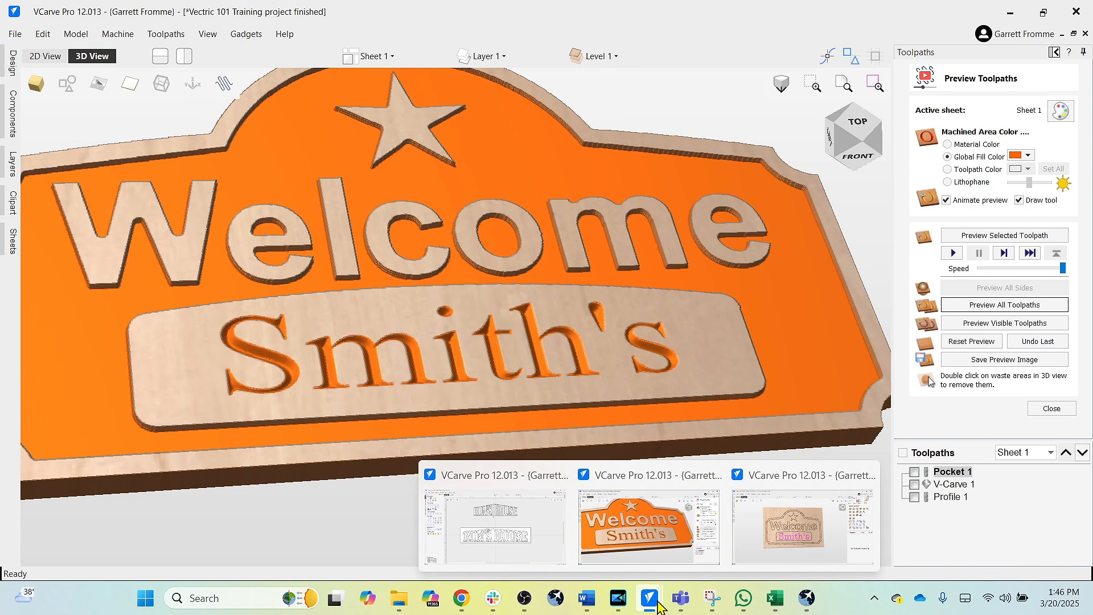
pyautogui.click(805, 532)
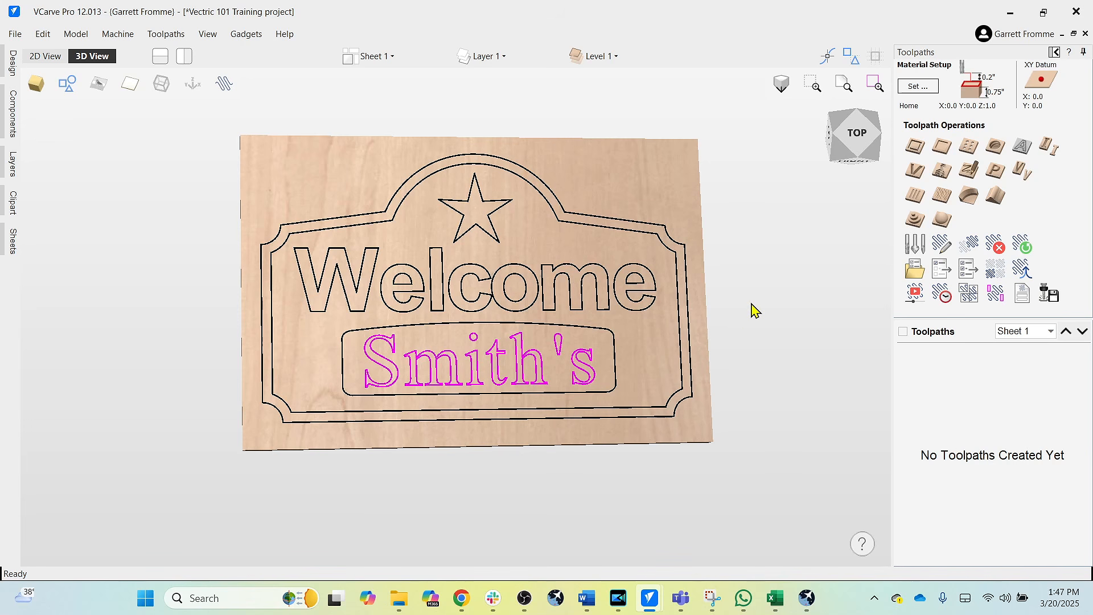
pyautogui.click(771, 340)
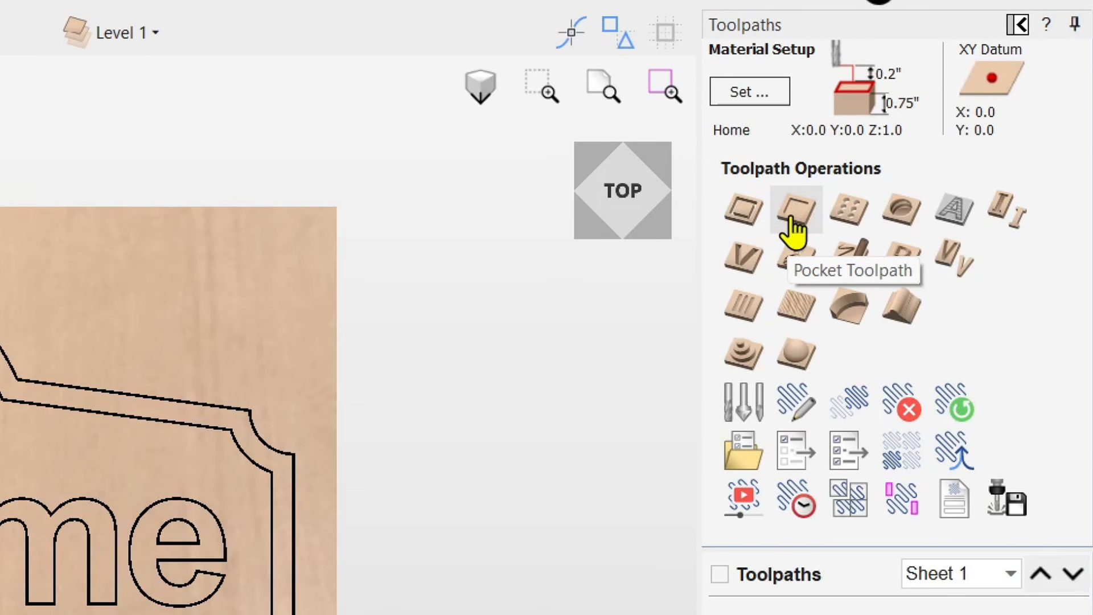
# Start a pocket toolpath and select the inner sign border, the star, the Welcome text and the border around Smith's
pyautogui.click(791, 218)
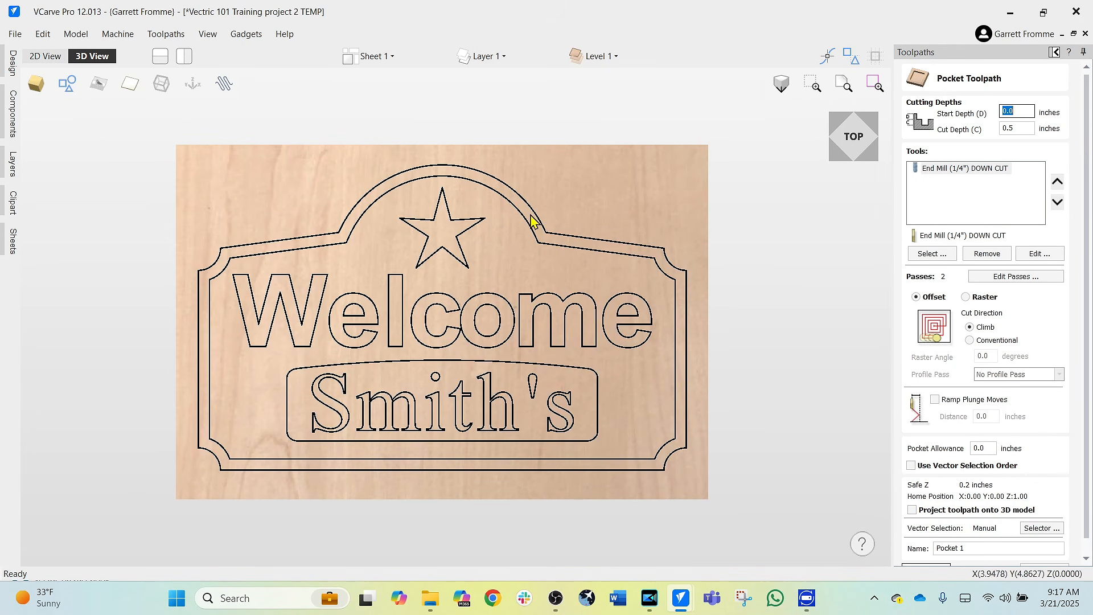
pyautogui.scroll(3, 498, 221)
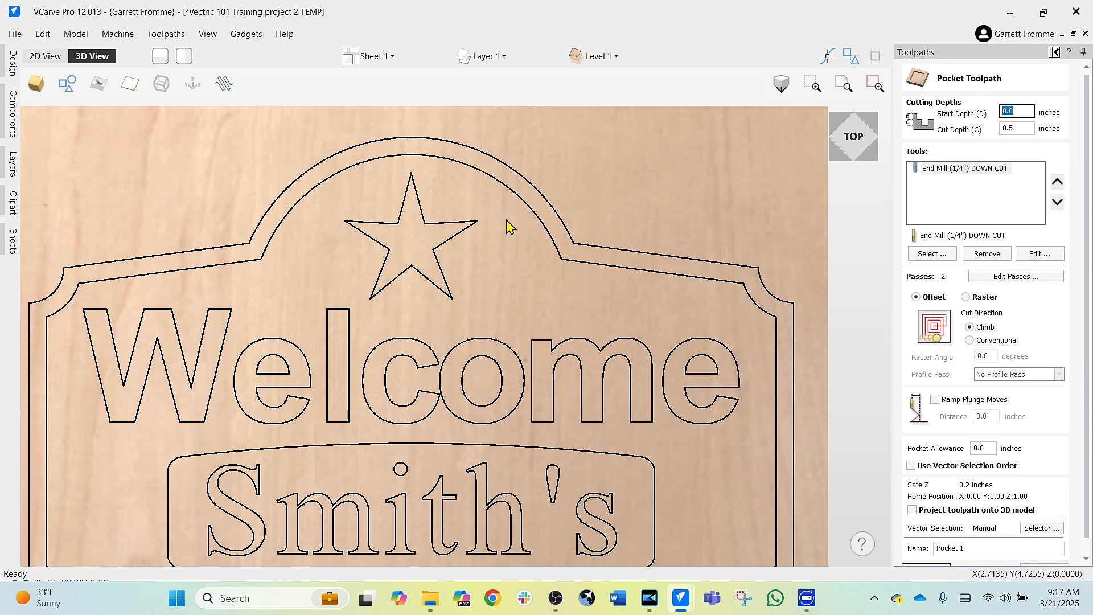
pyautogui.click(533, 221)
pyautogui.click(456, 224)
pyautogui.click(479, 347)
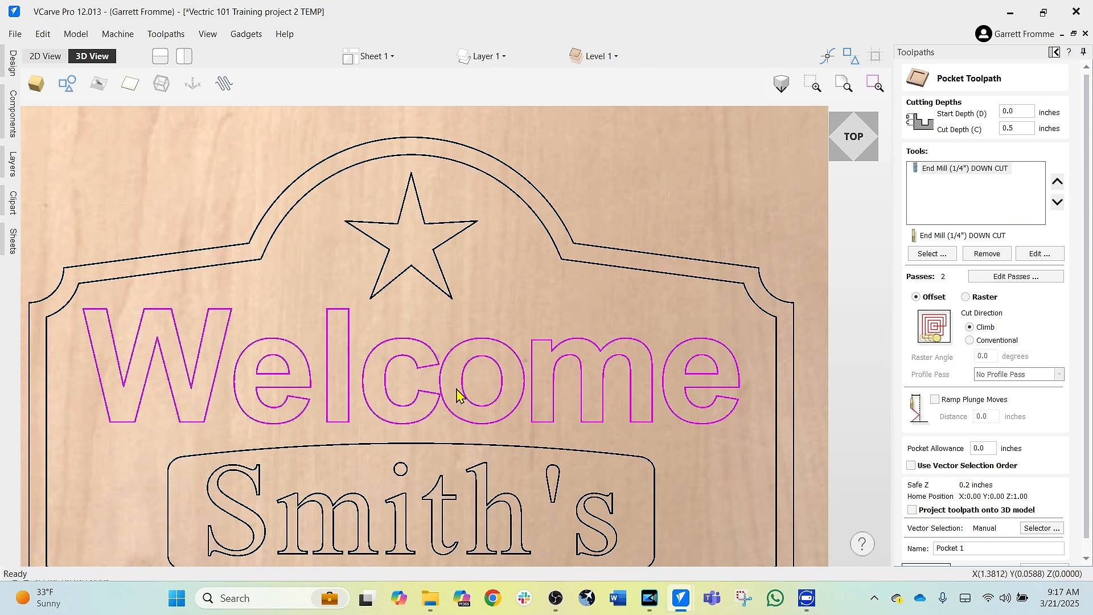
pyautogui.click(443, 445)
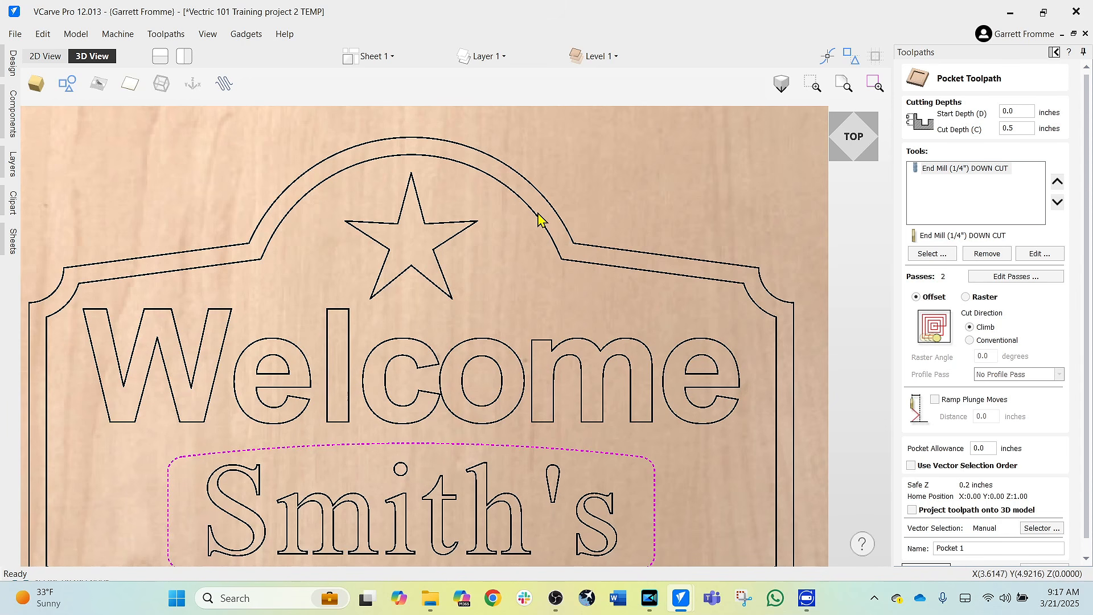
pyautogui.moveTo(541, 212); pyautogui.dragTo(454, 458)
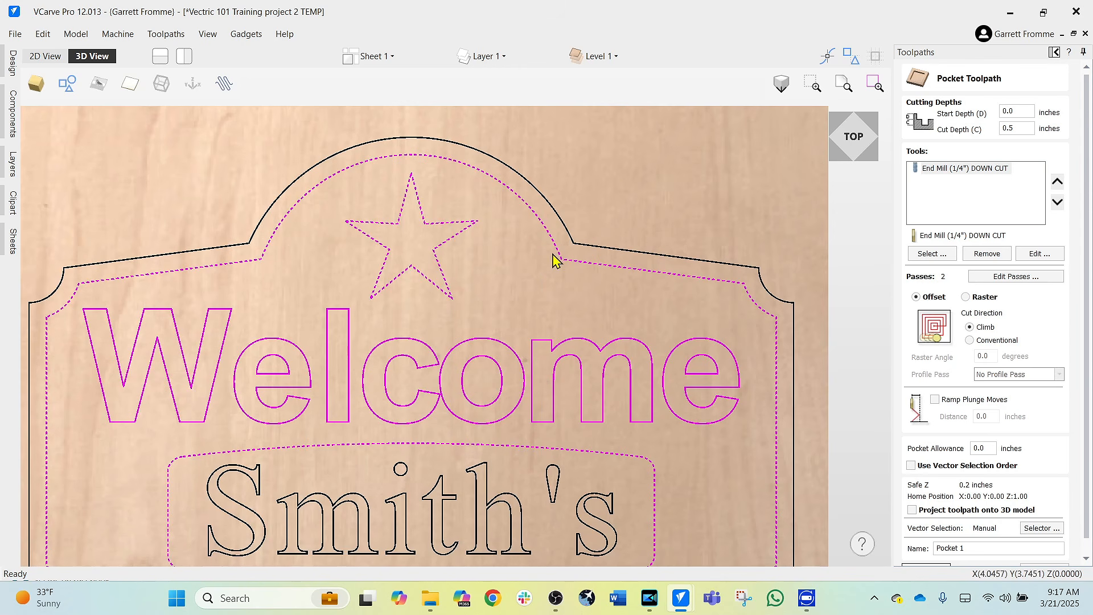
pyautogui.scroll(-3, 533, 259)
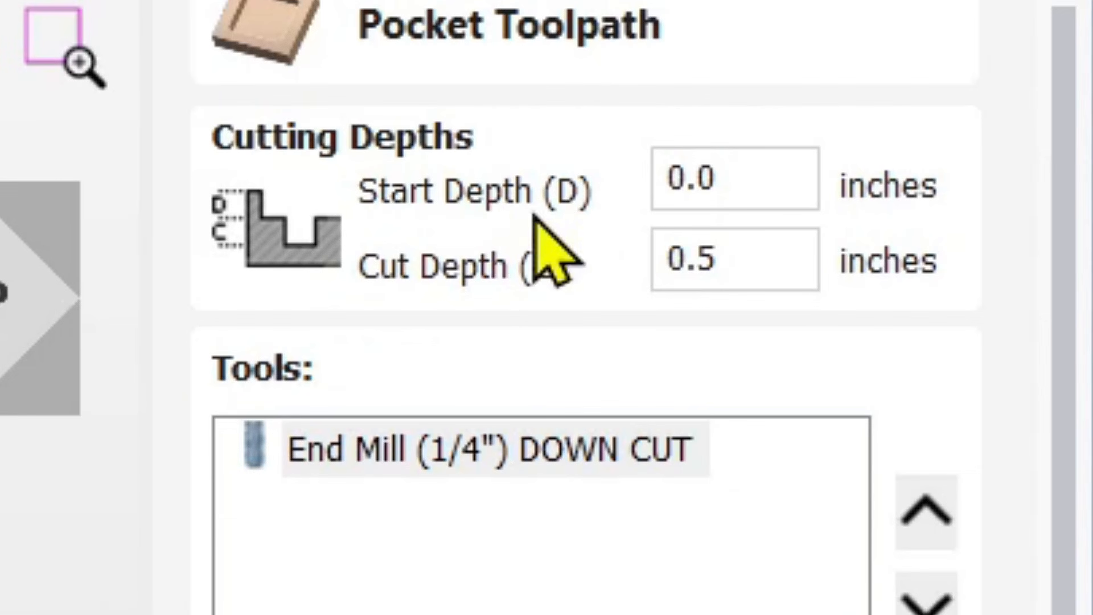
# Set the pocket's cut depth to .125 inches, leaving the start depth at 0.0
pyautogui.moveTo(740, 180); pyautogui.dragTo(597, 190)
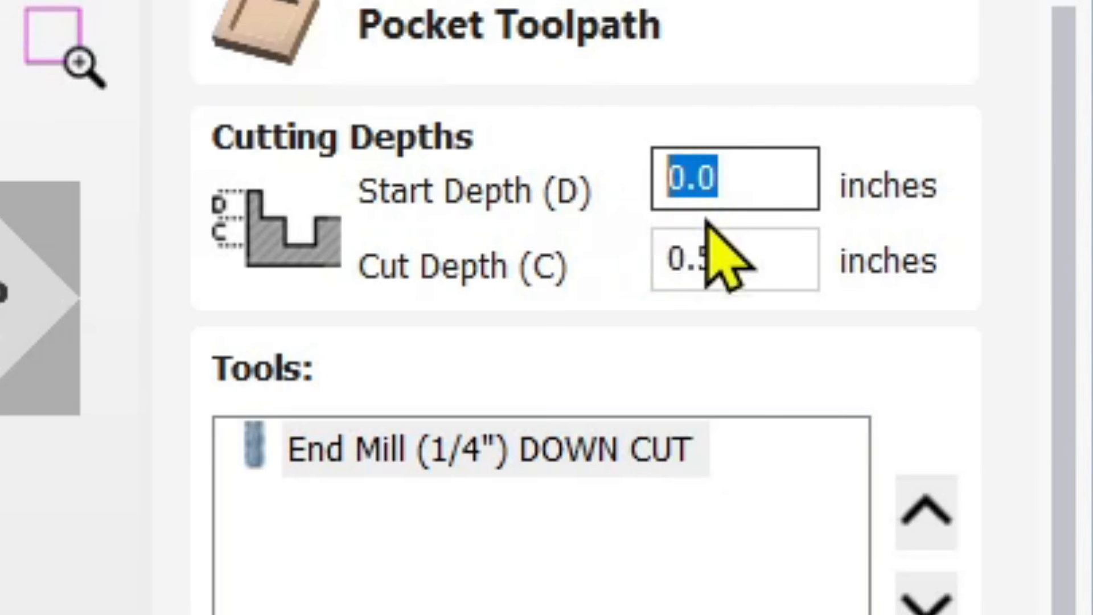
pyautogui.moveTo(793, 249); pyautogui.dragTo(603, 268)
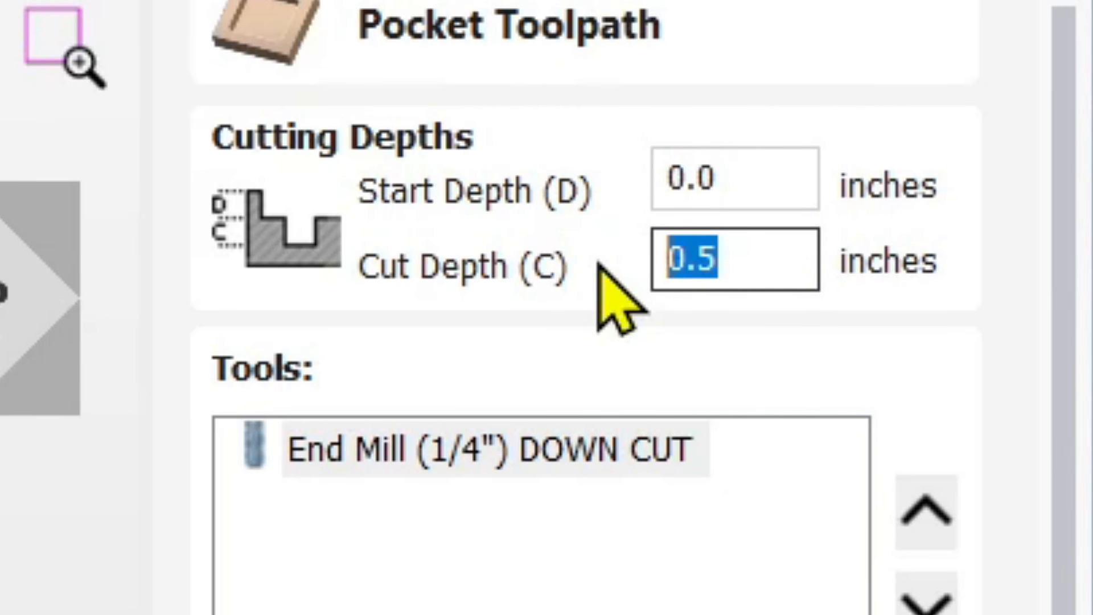
pyautogui.write('.125')
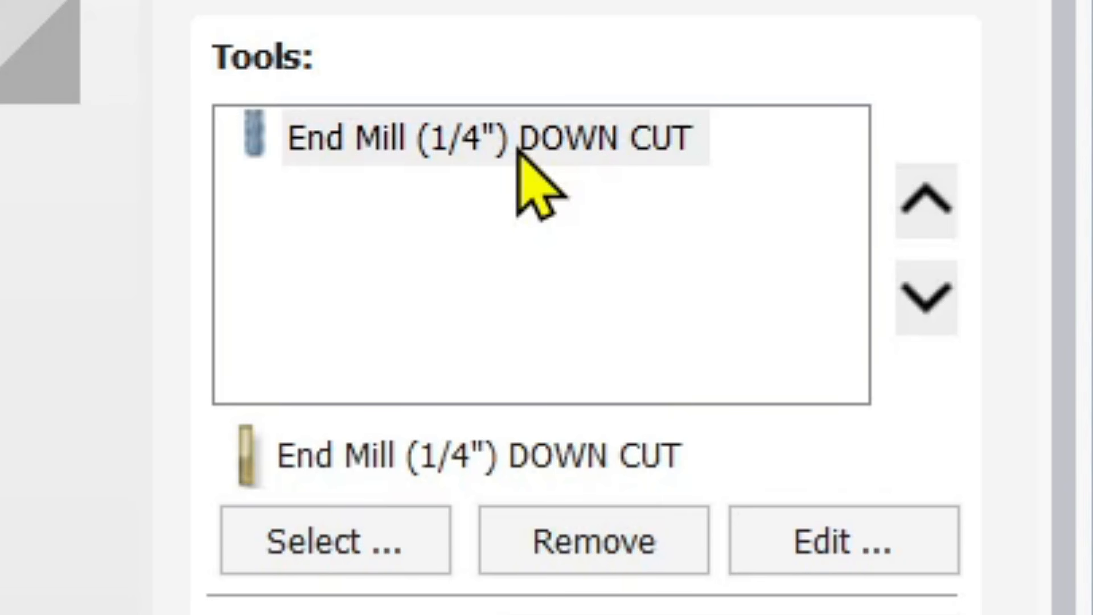
# Remove the pocket's current tool and select End Mill (1/4") DOWN CUT from the tool database
pyautogui.click(518, 152)
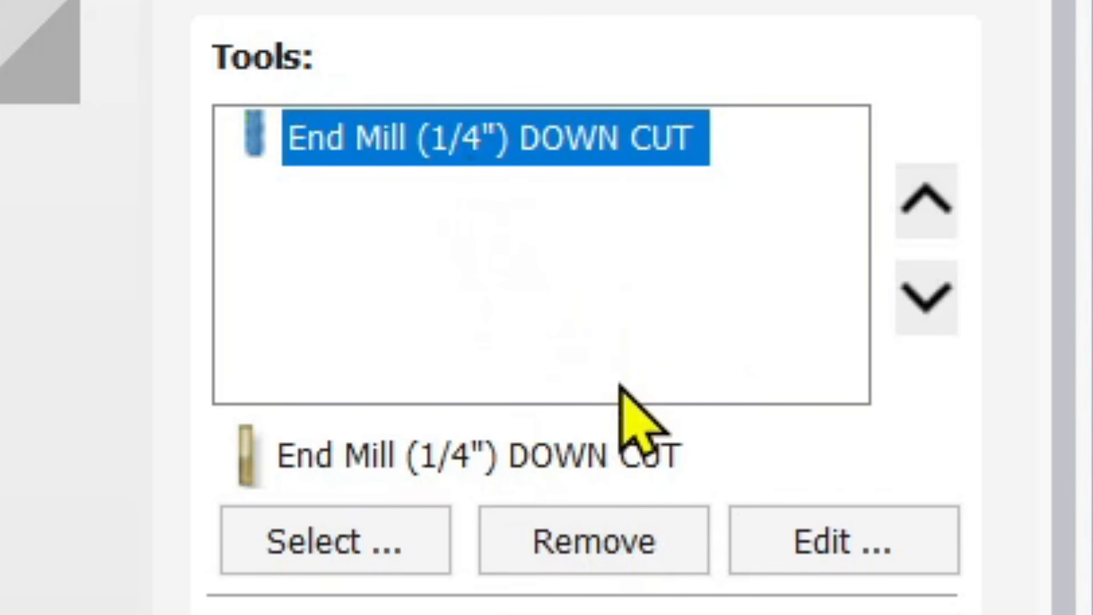
pyautogui.click(626, 572)
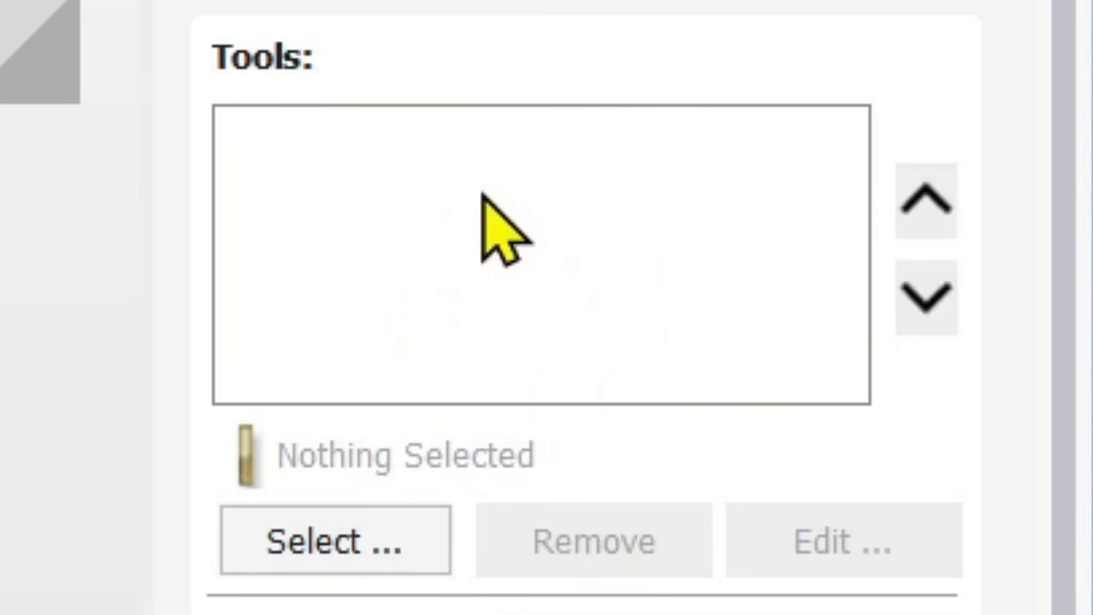
pyautogui.click(308, 564)
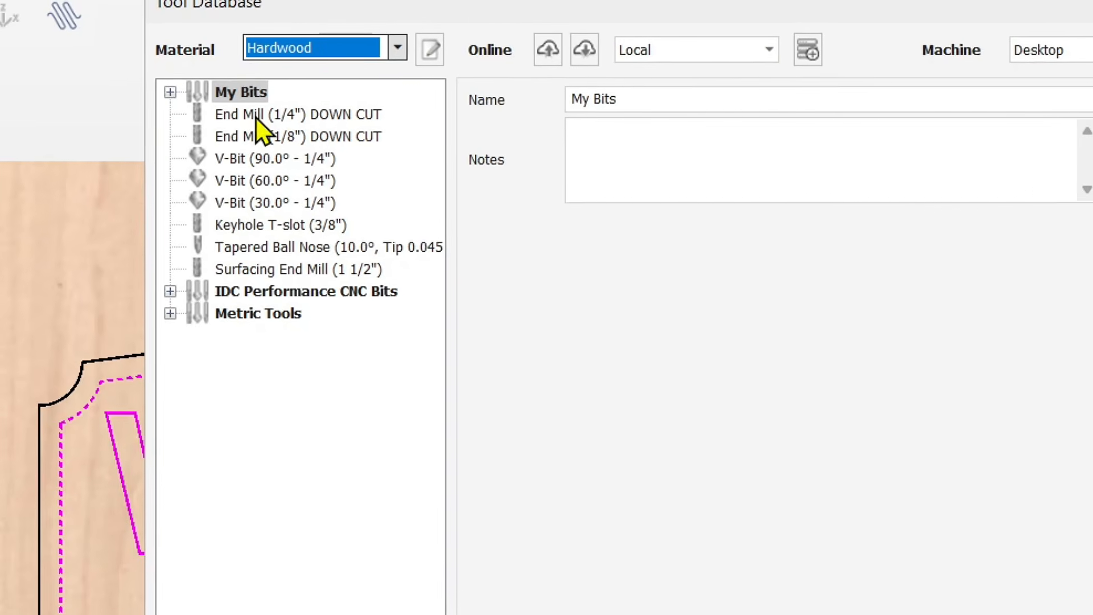
pyautogui.click(256, 112)
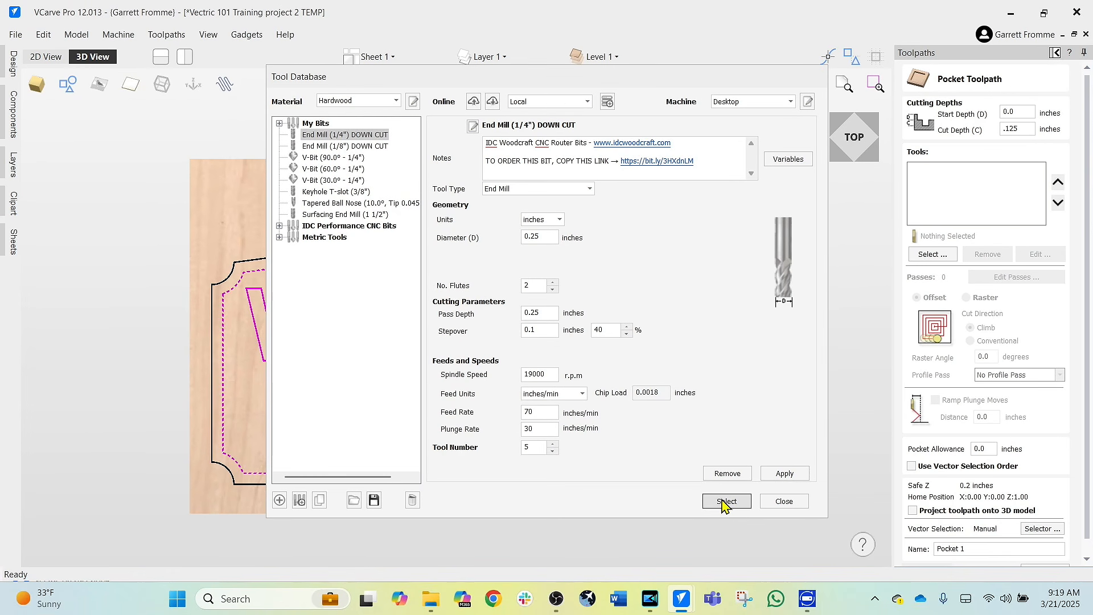
pyautogui.click(722, 504)
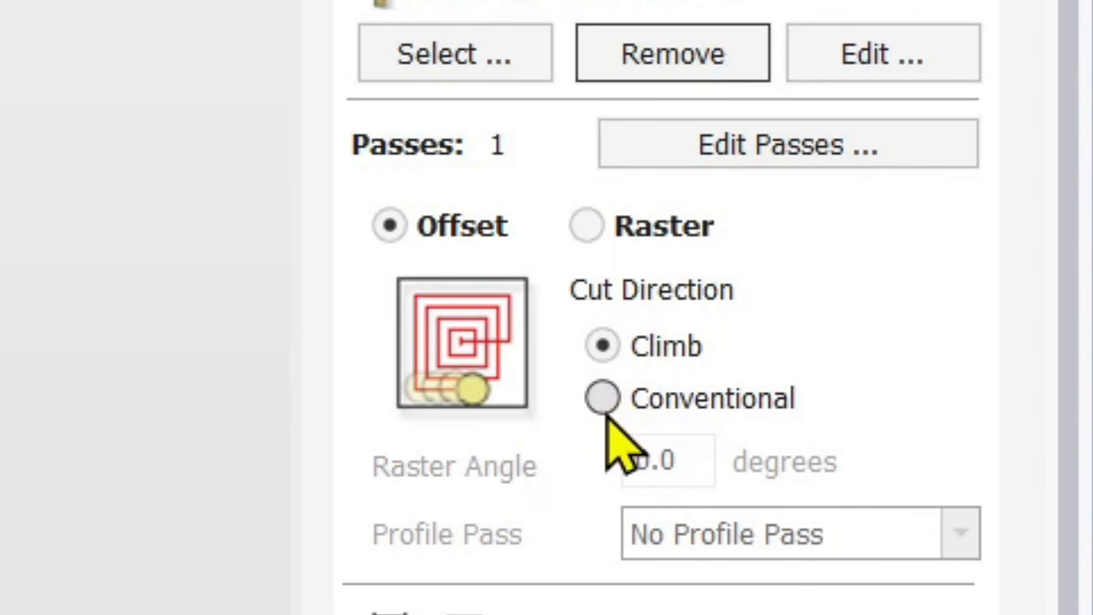
# Keep the toolpath name Pocket 1 and calculate the pocket toolpath
pyautogui.scroll(-10, 608, 419)
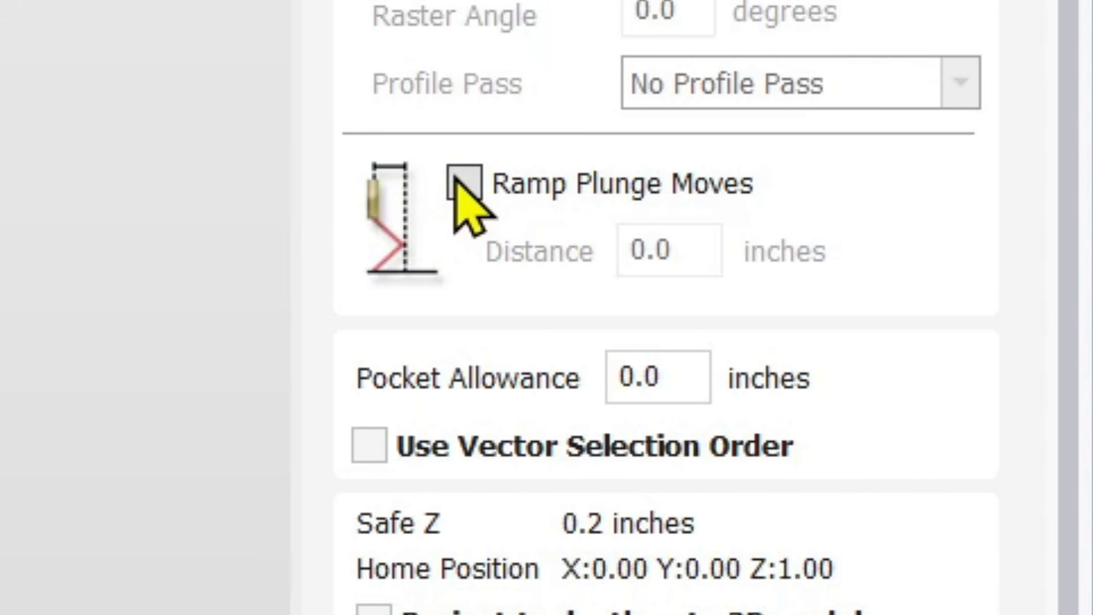
pyautogui.scroll(-5, 464, 196)
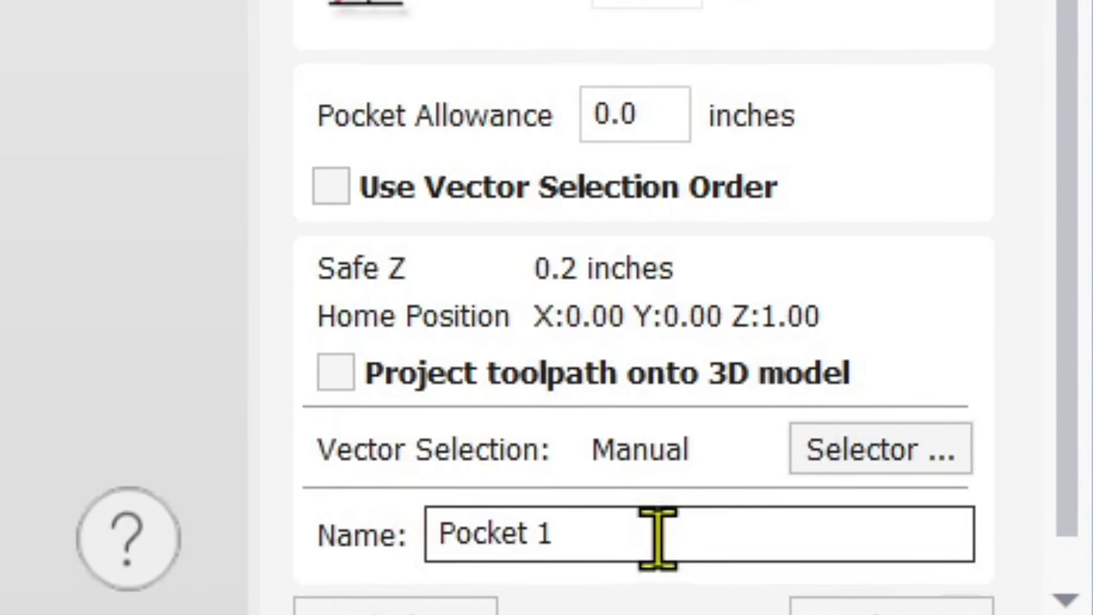
pyautogui.click(681, 560)
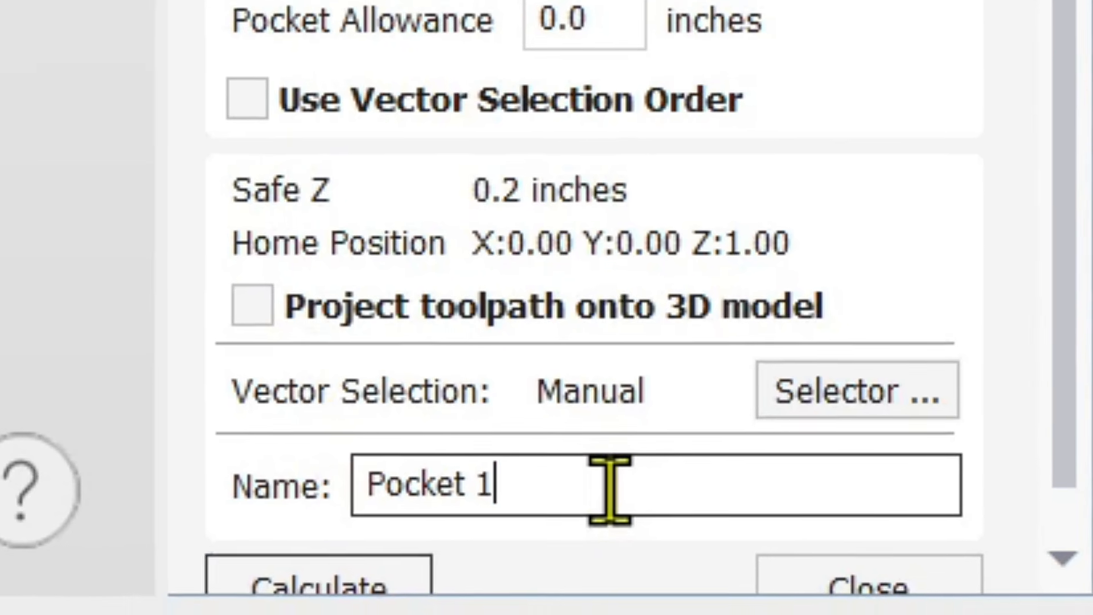
pyautogui.moveTo(609, 489); pyautogui.dragTo(269, 477)
pyautogui.scroll(-1, 268, 476)
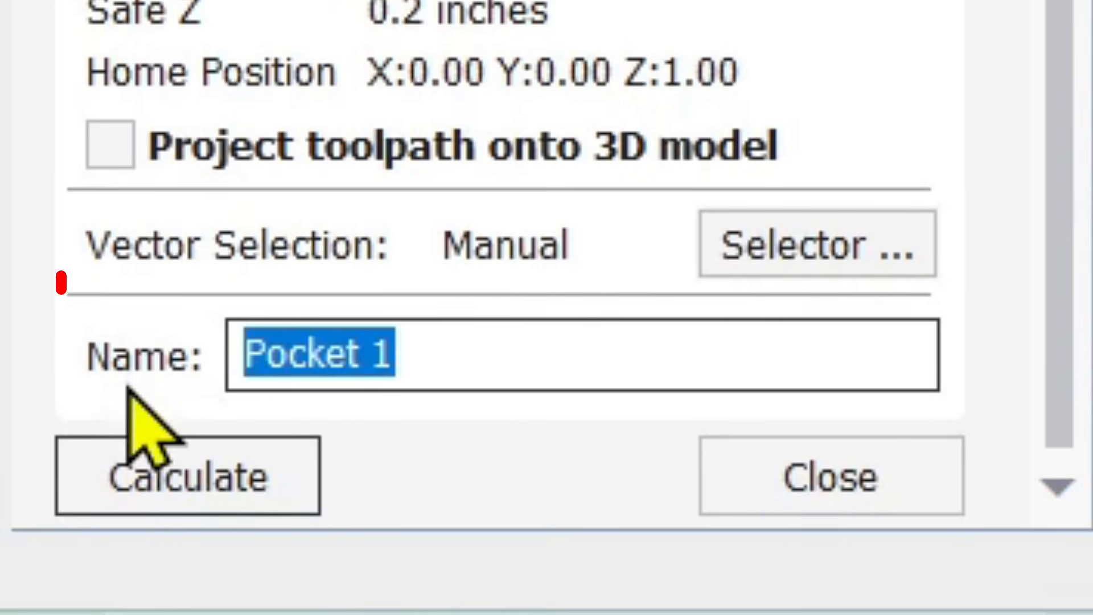
pyautogui.click(559, 373)
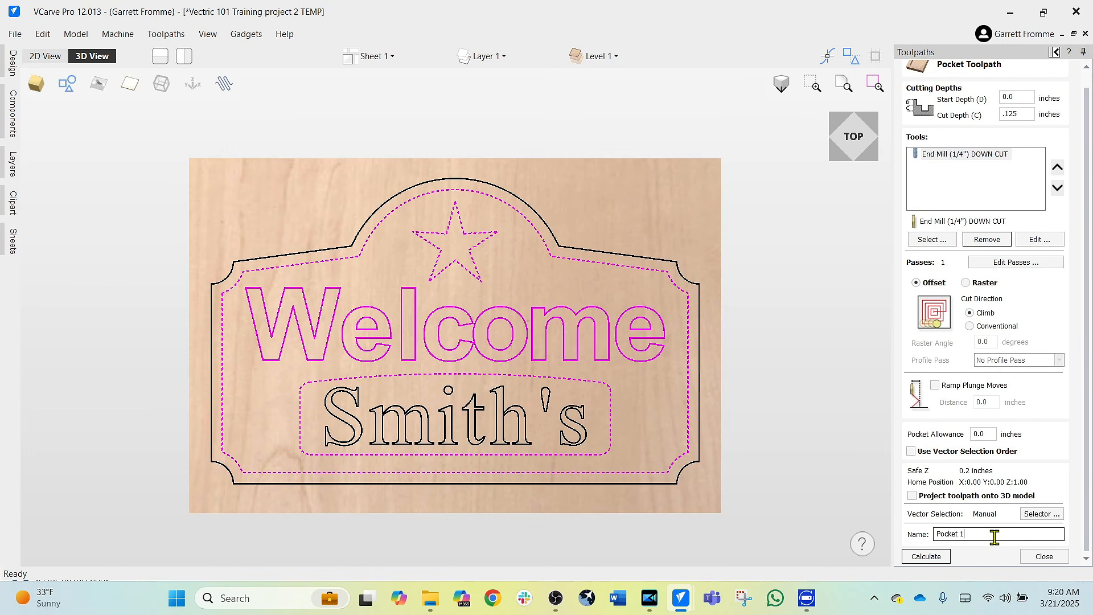
pyautogui.click(927, 556)
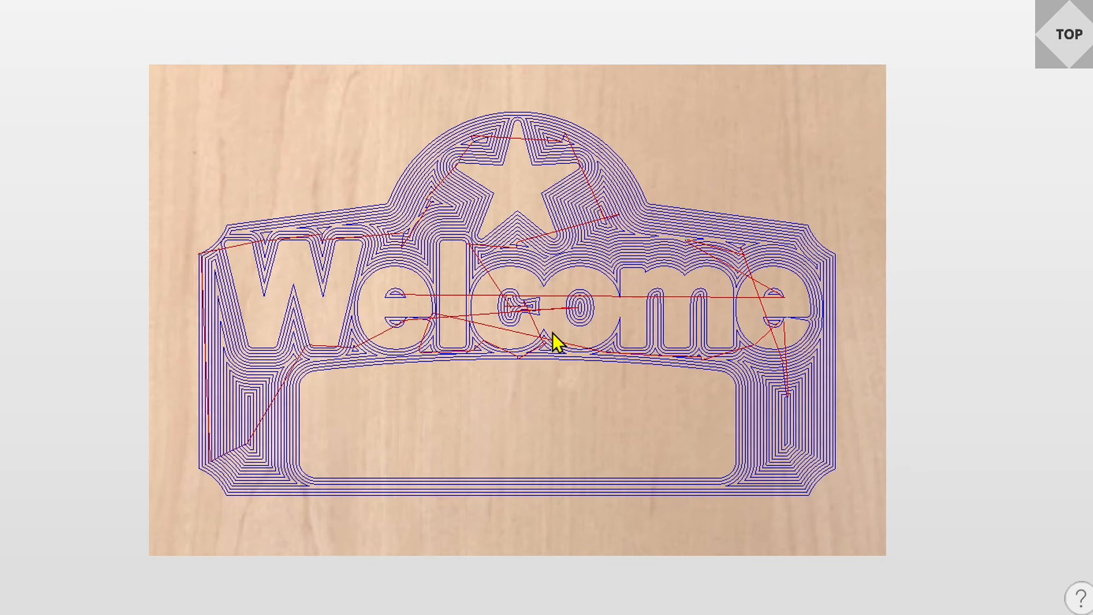
# Examine the calculated pocket toolpath's cutting passes, plunges and travel moves from above and from the side
pyautogui.scroll(2, 553, 333)
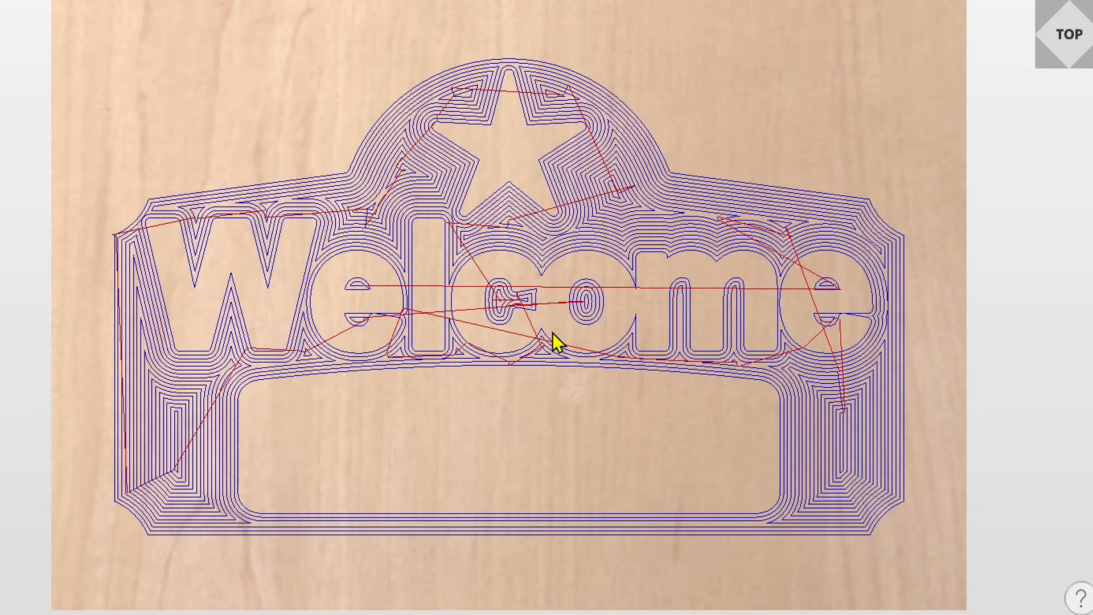
pyautogui.scroll(2, 566, 335)
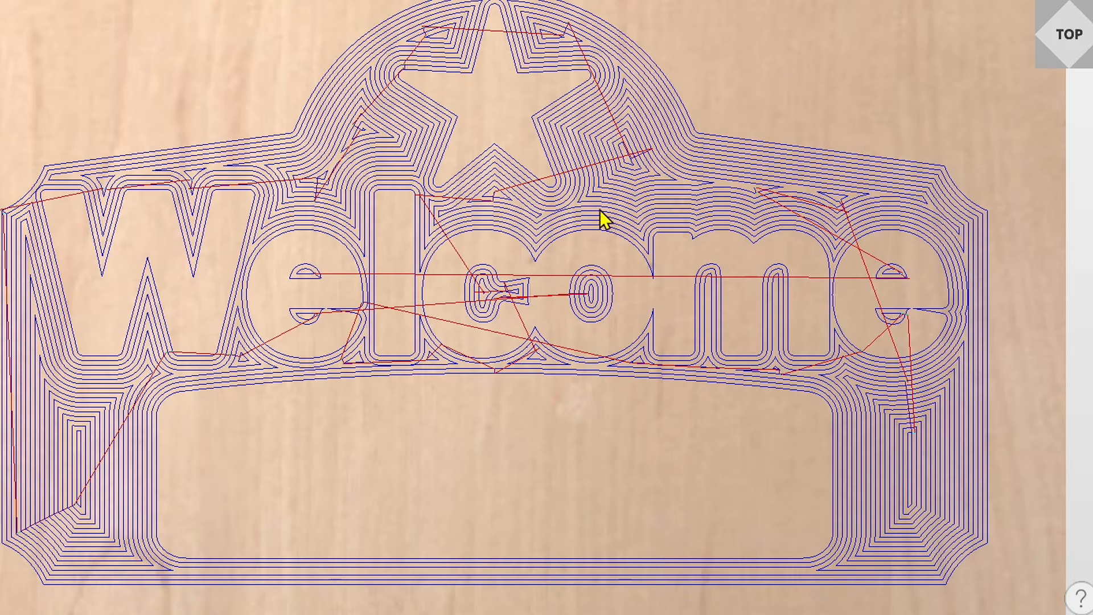
pyautogui.moveTo(527, 299); pyautogui.dragTo(576, 91)
pyautogui.moveTo(515, 295); pyautogui.dragTo(506, 130)
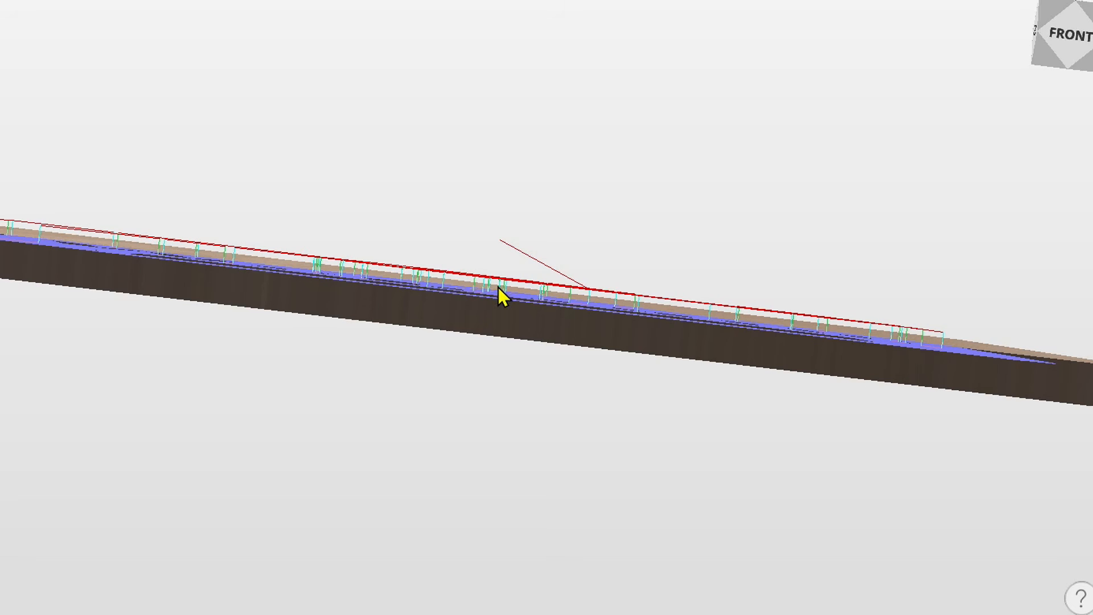
pyautogui.scroll(3, 467, 294)
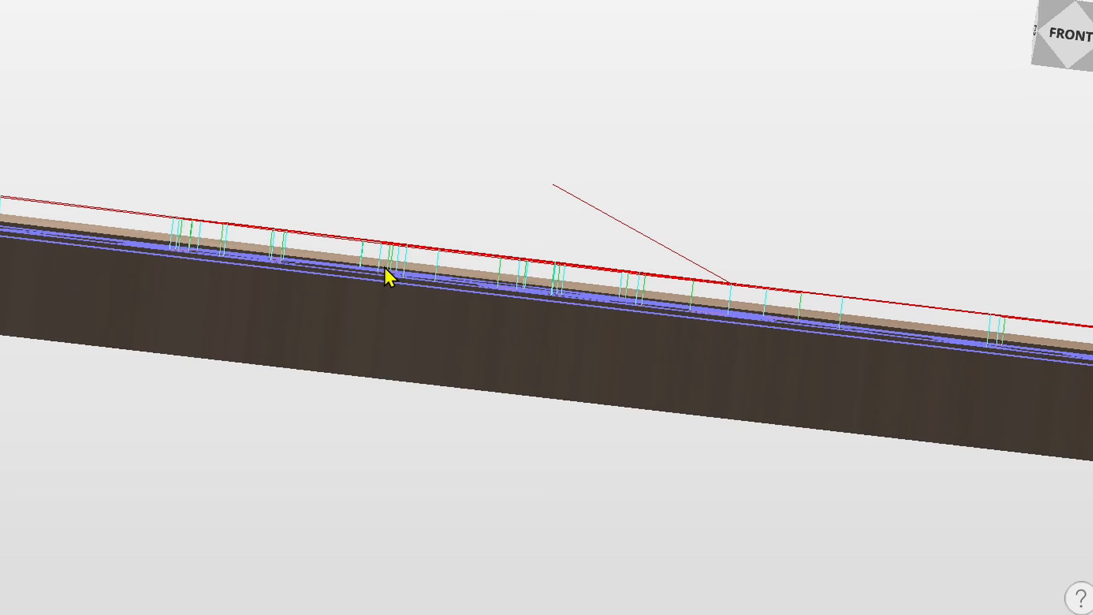
pyautogui.moveTo(468, 282); pyautogui.dragTo(471, 378)
pyautogui.scroll(-4, 468, 360)
pyautogui.moveTo(483, 192); pyautogui.dragTo(478, 278)
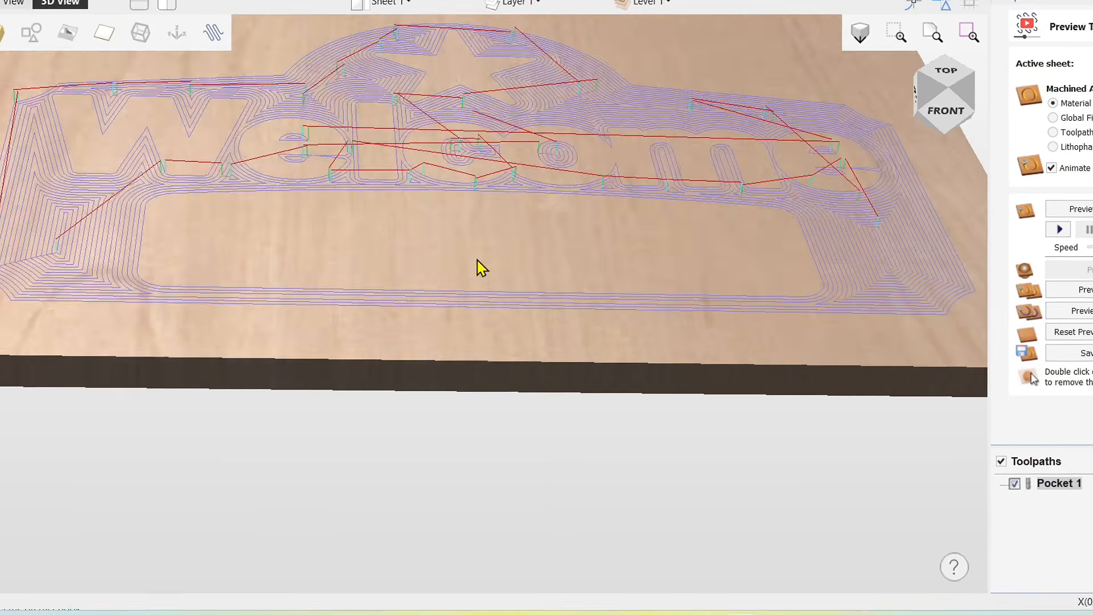
pyautogui.scroll(-5, 481, 219)
pyautogui.moveTo(477, 227); pyautogui.dragTo(467, 325)
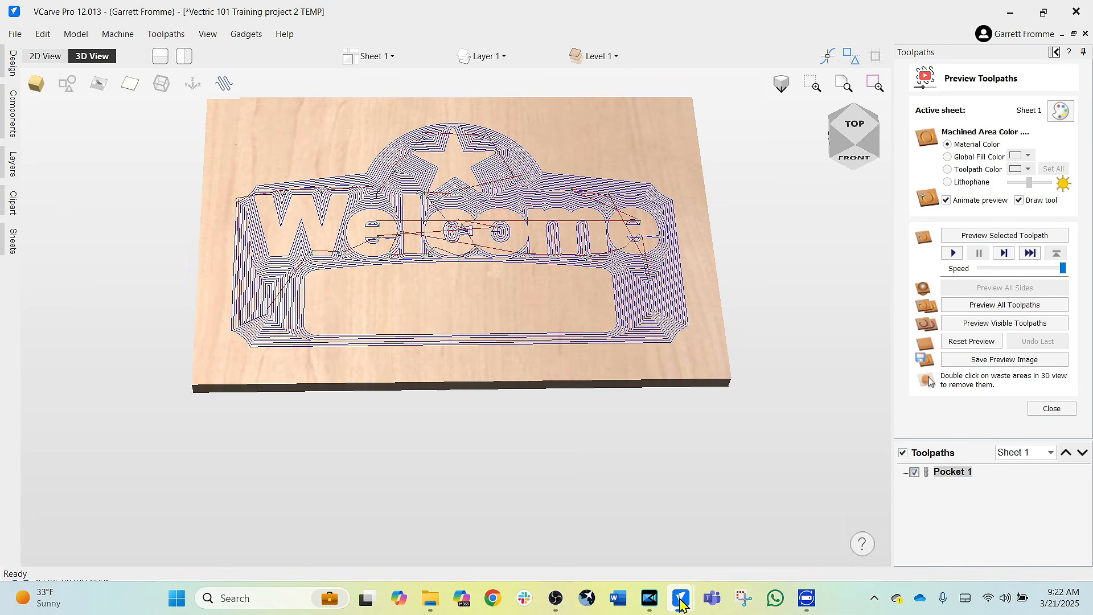
# Switch to the finished Vectric 101 project and examine the colored pocket area of its sign in 3D
pyautogui.moveTo(679, 600)
pyautogui.click(604, 526)
pyautogui.moveTo(551, 395); pyautogui.dragTo(514, 299)
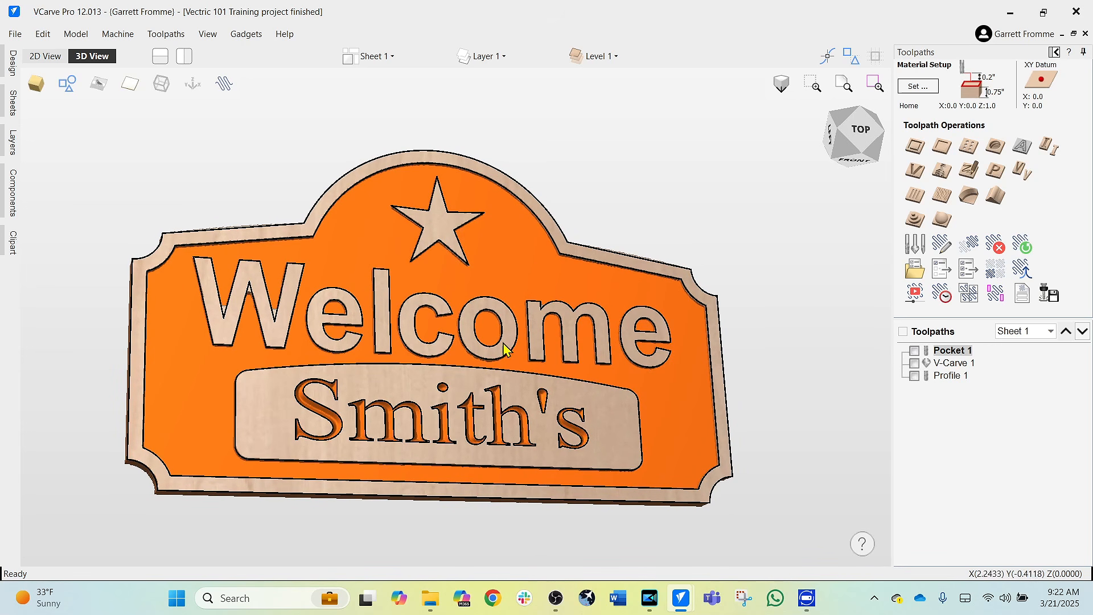
pyautogui.moveTo(576, 438); pyautogui.dragTo(592, 416)
# Switch back to the Training project 2 TEMP window and set the machined area color to the orange global fill color
pyautogui.moveTo(678, 611)
pyautogui.click(706, 538)
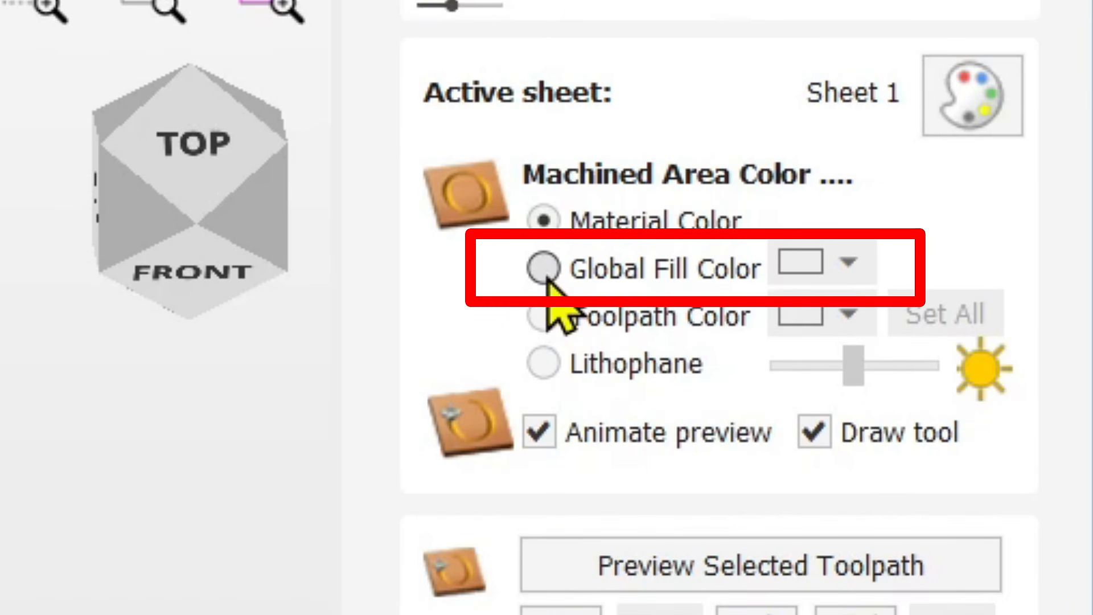
pyautogui.click(544, 268)
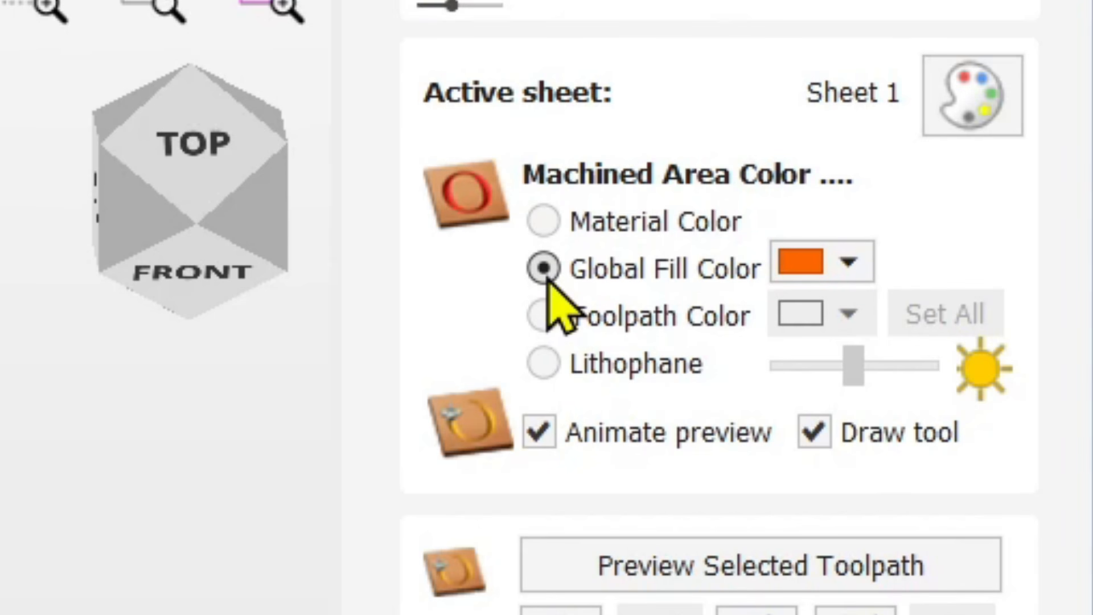
# Preview all toolpaths with the orange global fill color and inspect the cut pocket around the star, Welcome lettering and nameplate
pyautogui.click(845, 268)
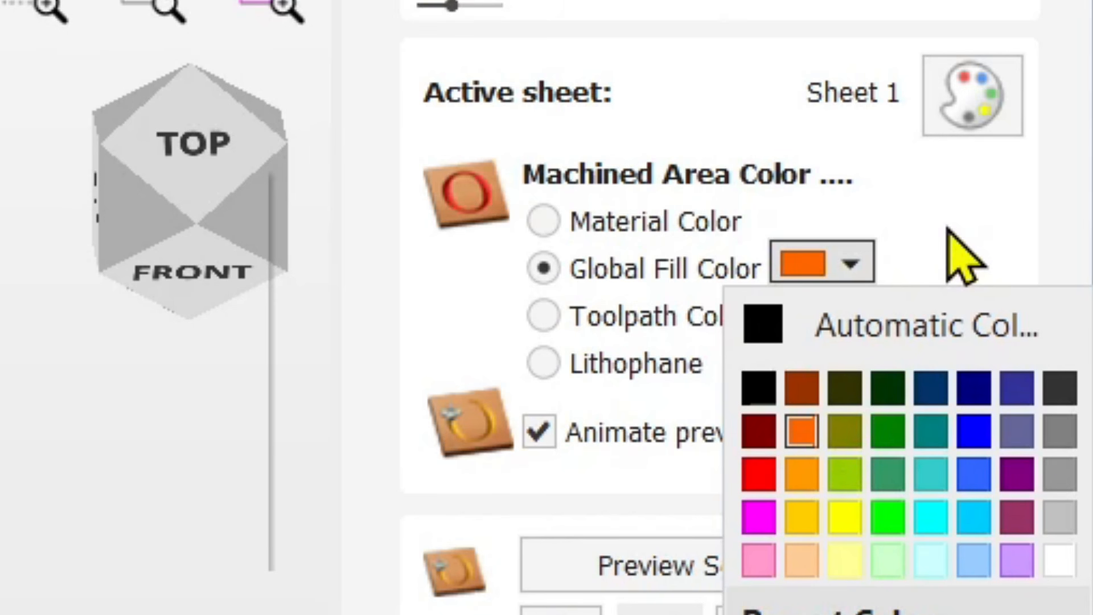
pyautogui.click(965, 256)
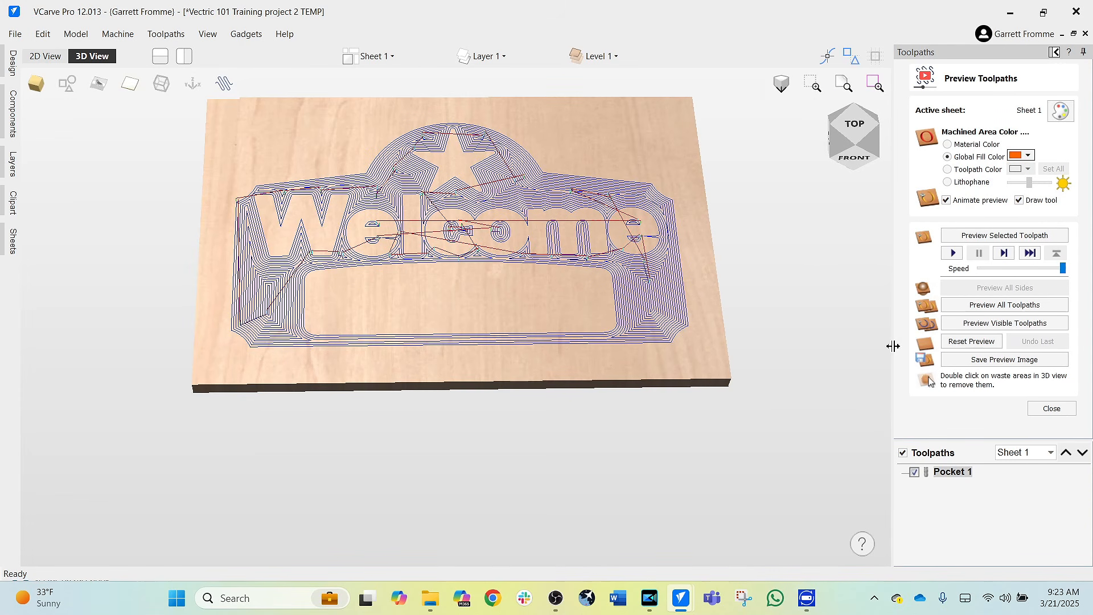
pyautogui.moveTo(673, 276); pyautogui.dragTo(646, 328, button='middle')
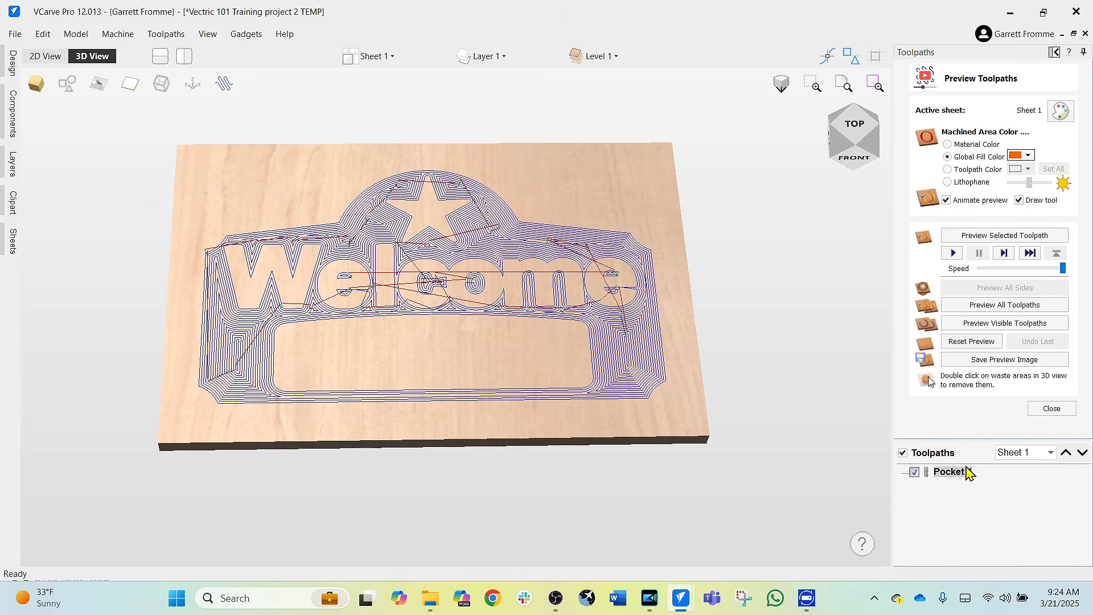
pyautogui.click(983, 305)
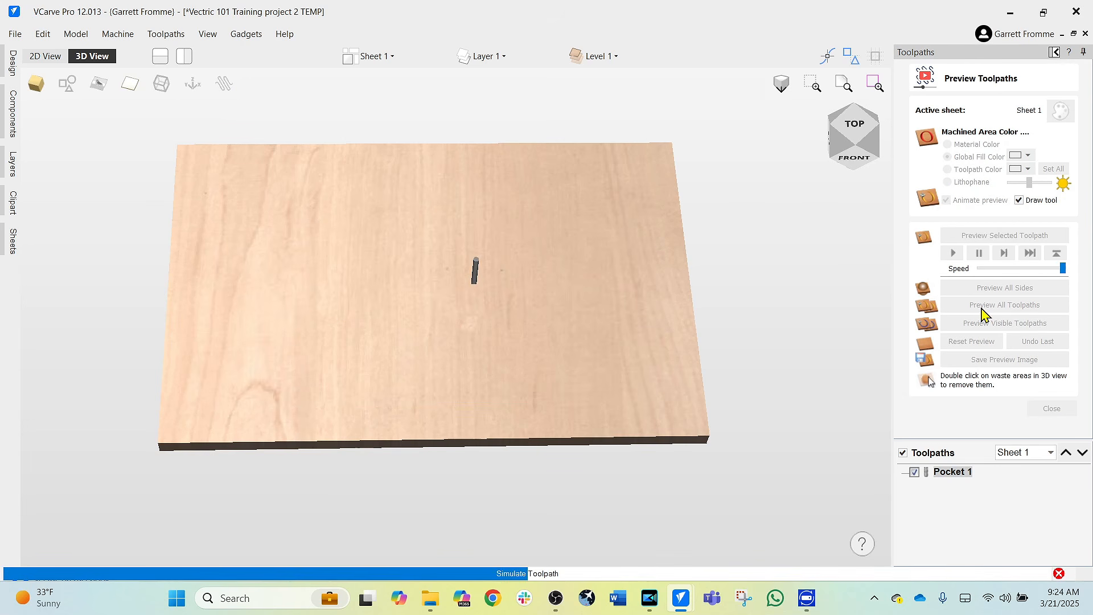
pyautogui.moveTo(497, 315); pyautogui.dragTo(500, 256)
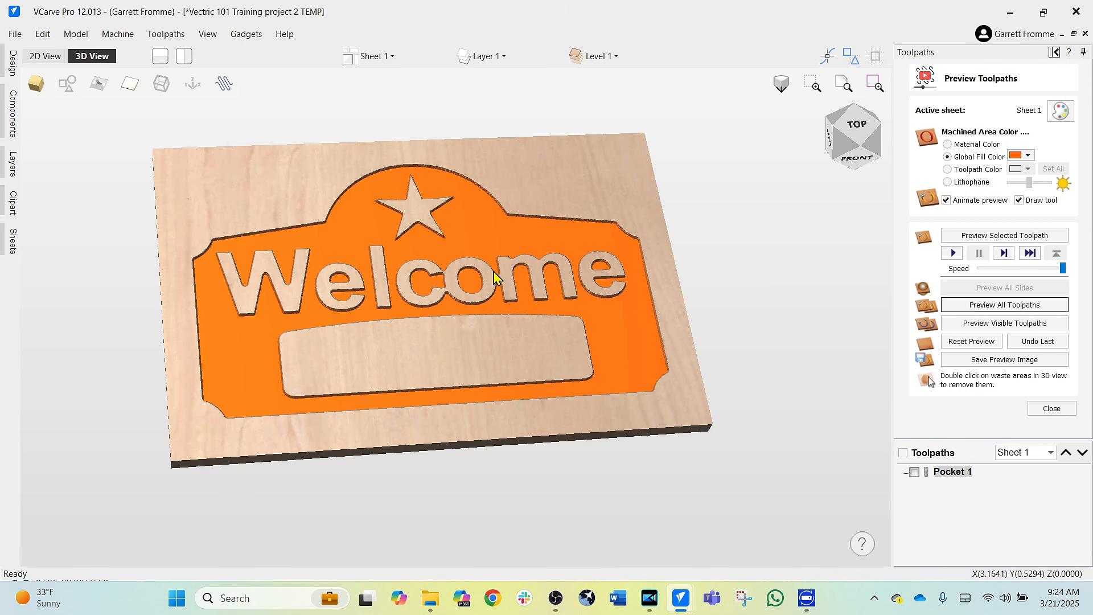
pyautogui.scroll(5, 493, 272)
pyautogui.scroll(2, 493, 272)
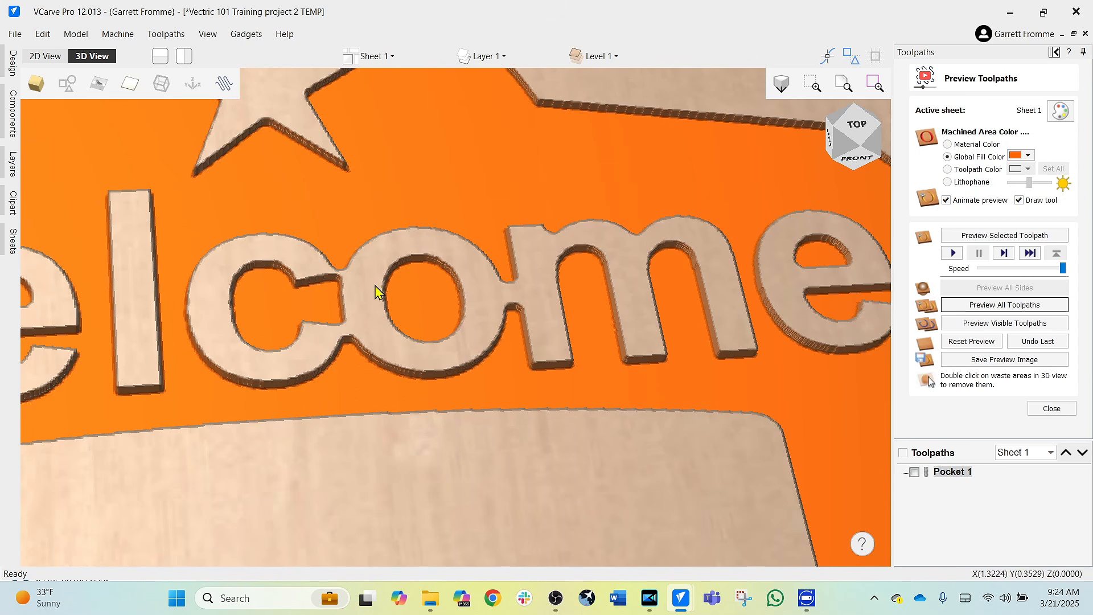
pyautogui.scroll(-6, 518, 301)
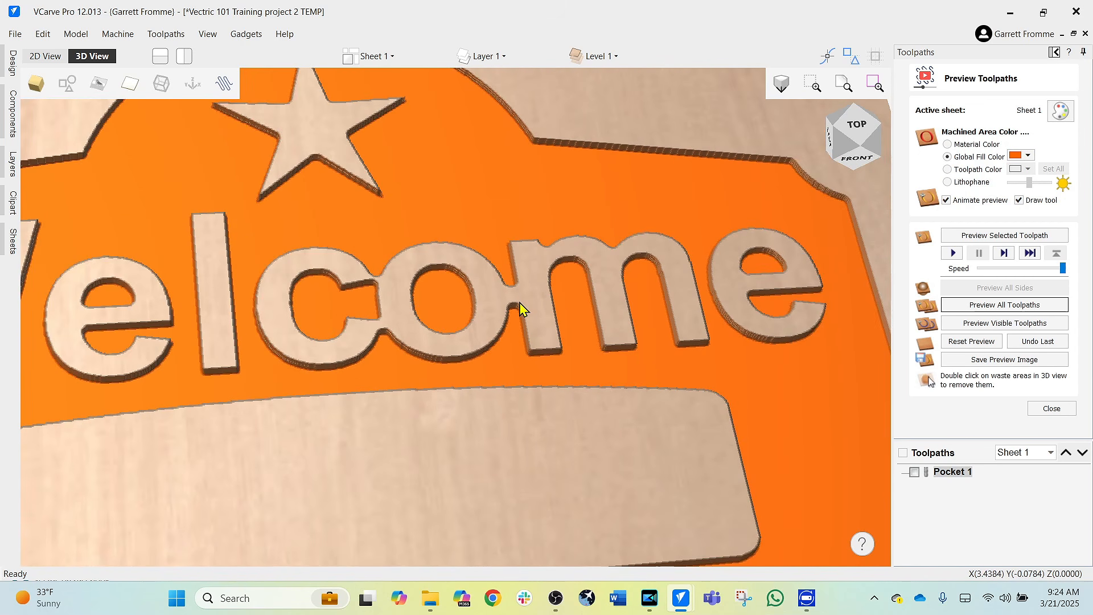
pyautogui.moveTo(506, 301); pyautogui.dragTo(449, 342)
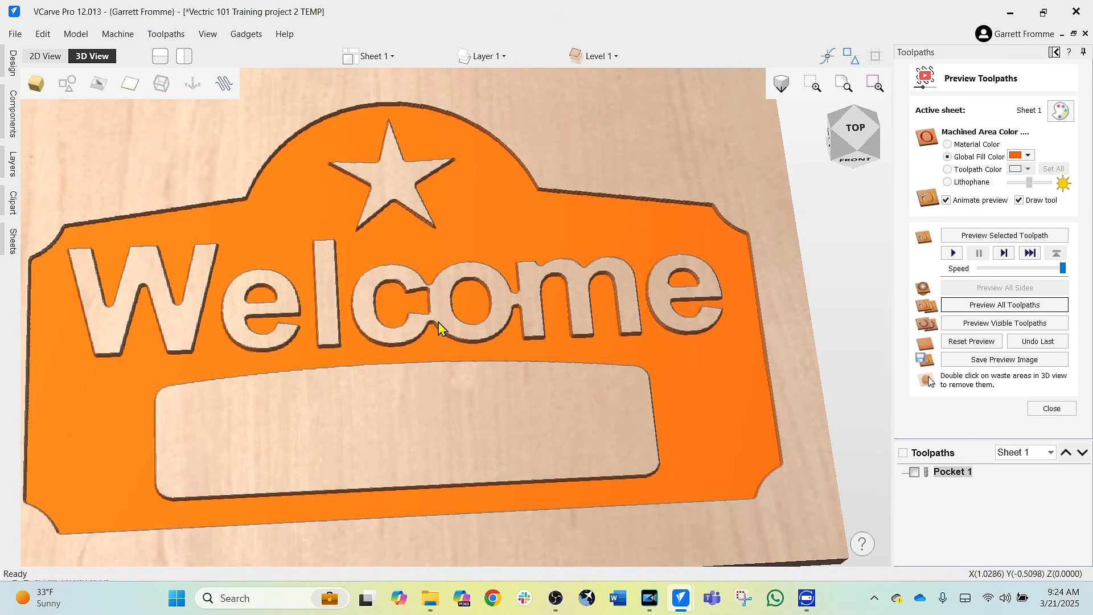
pyautogui.scroll(-2, 438, 322)
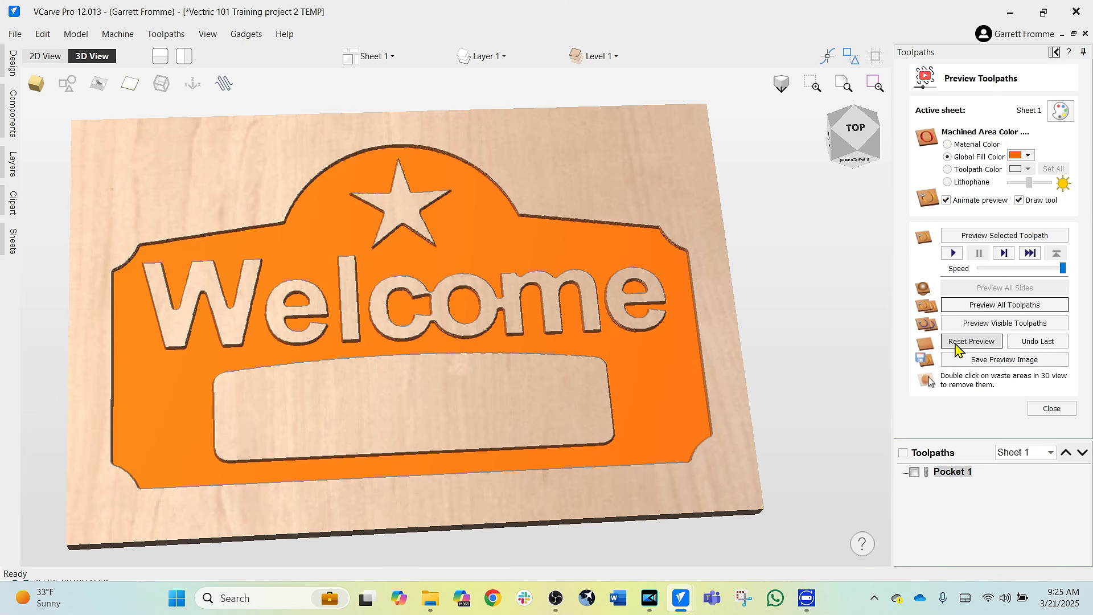
# Reset the preview to uncut material and simulate all toolpaths again
pyautogui.click(957, 342)
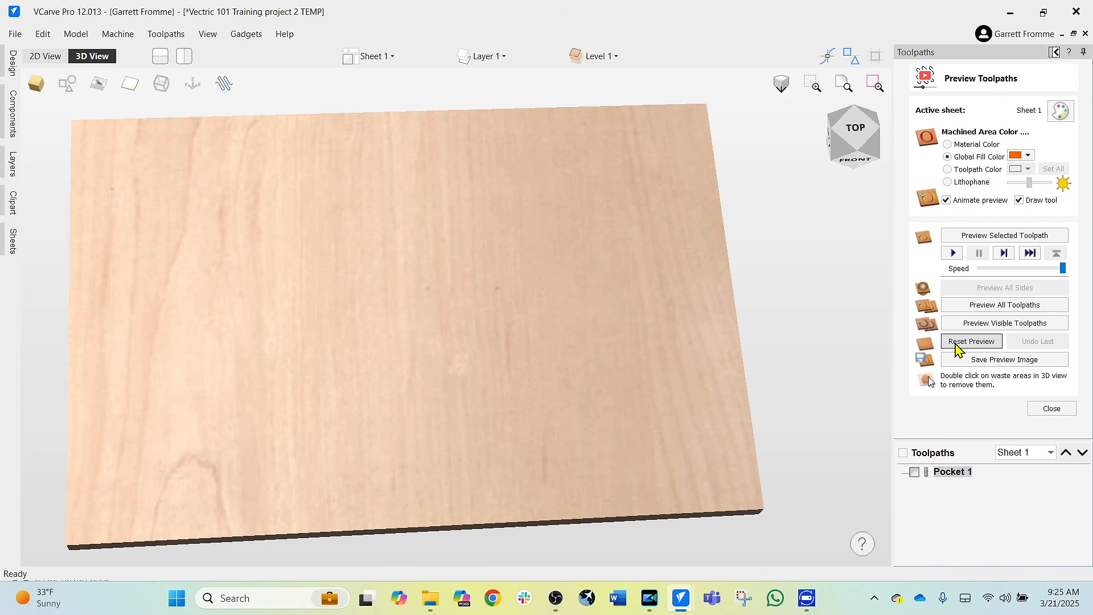
pyautogui.click(981, 307)
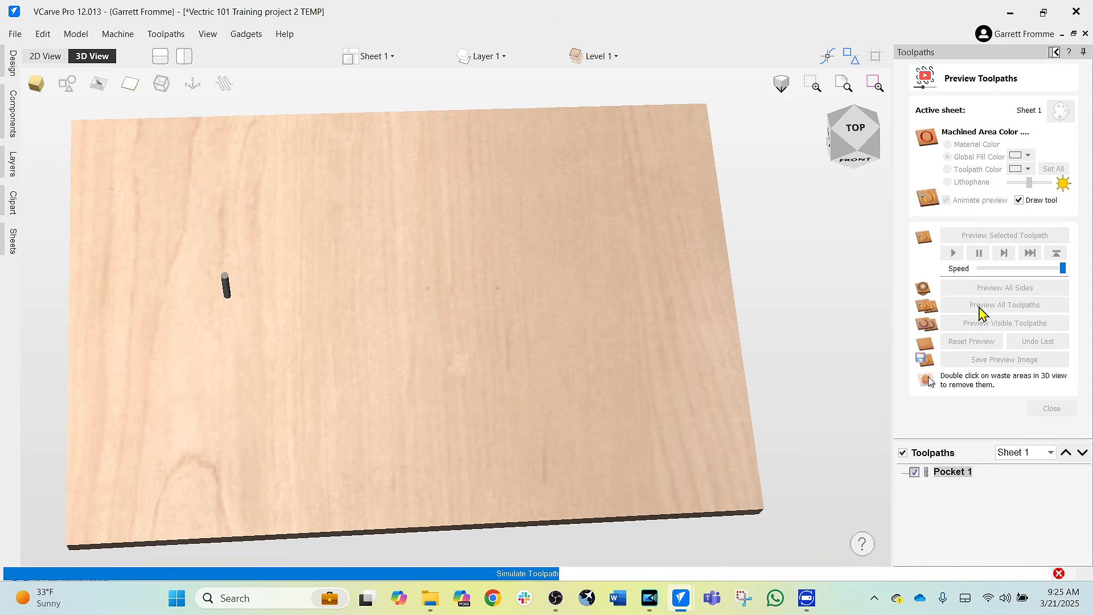
pyautogui.scroll(2, 433, 300)
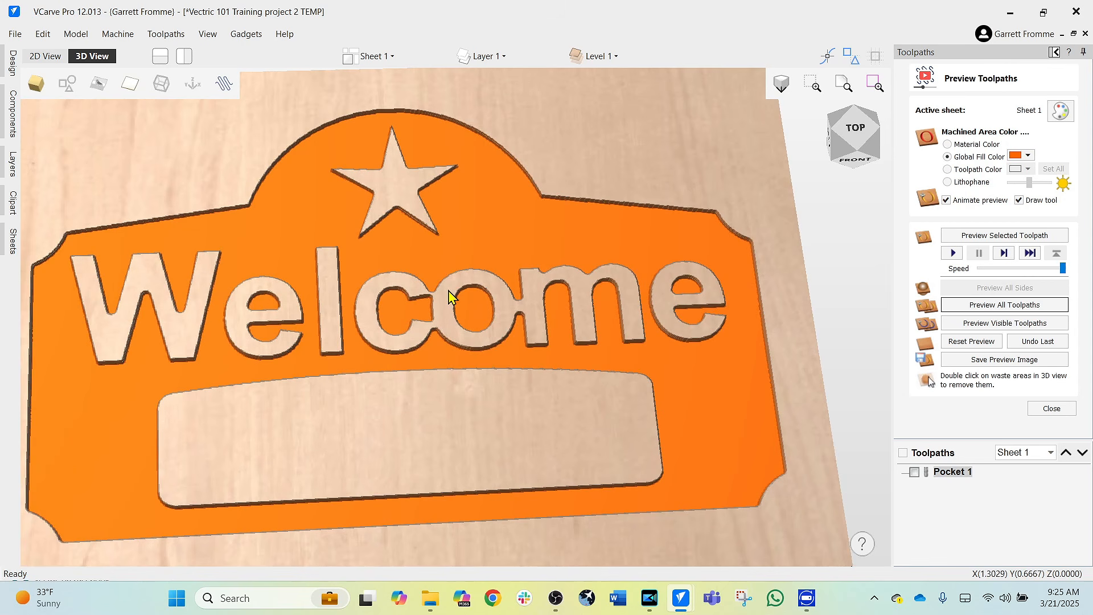
pyautogui.scroll(2, 456, 299)
pyautogui.scroll(-3, 607, 324)
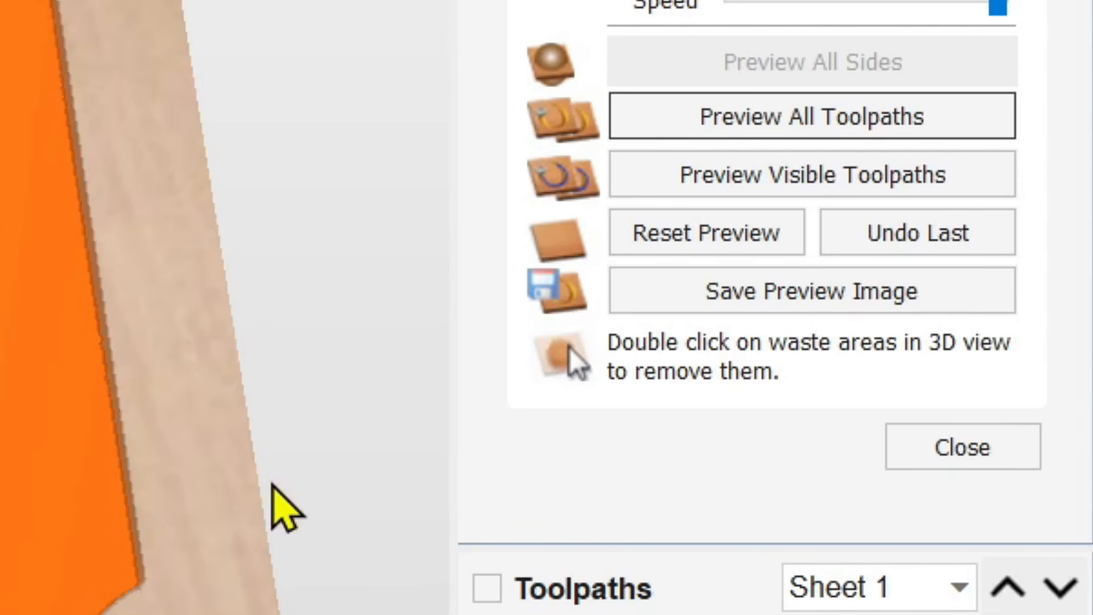
# Close the toolpath preview and start a V-Carve / Engraving toolpath with only the Smith's text selected
pyautogui.click(952, 464)
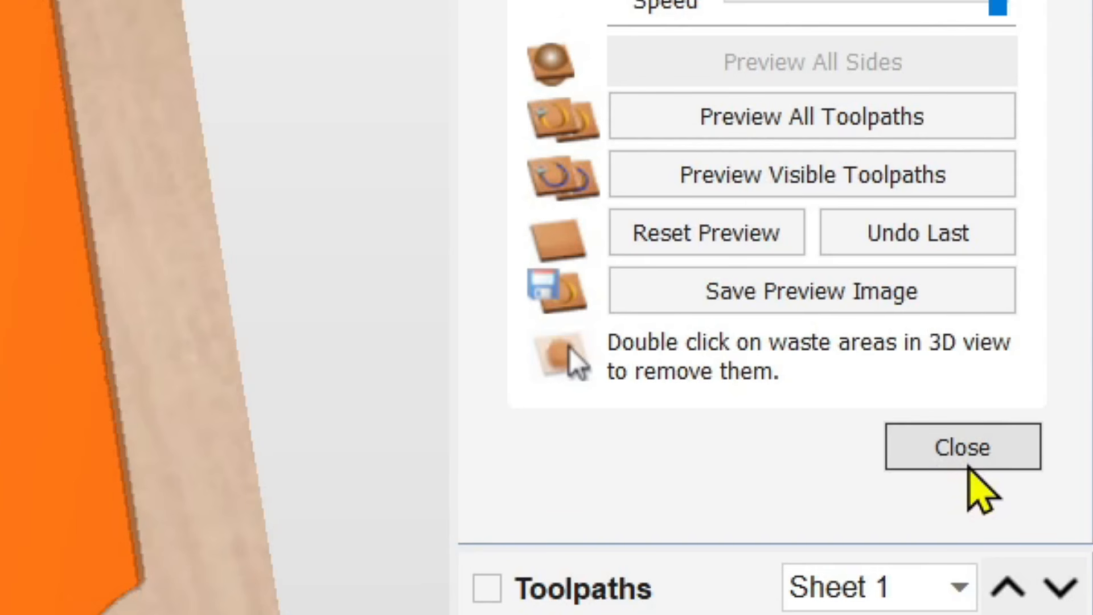
pyautogui.click(967, 464)
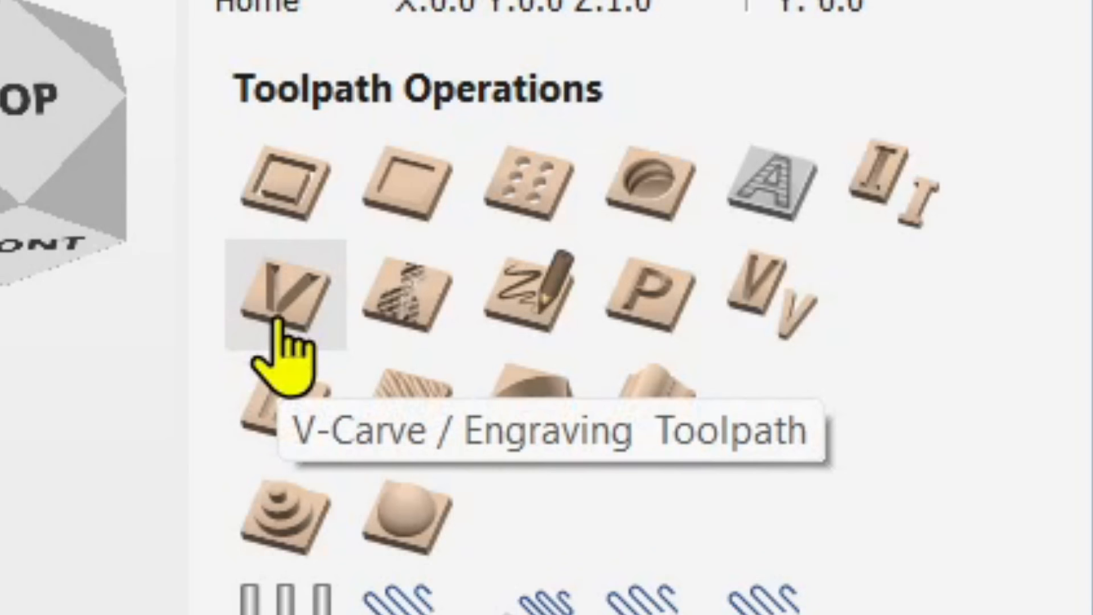
pyautogui.click(274, 327)
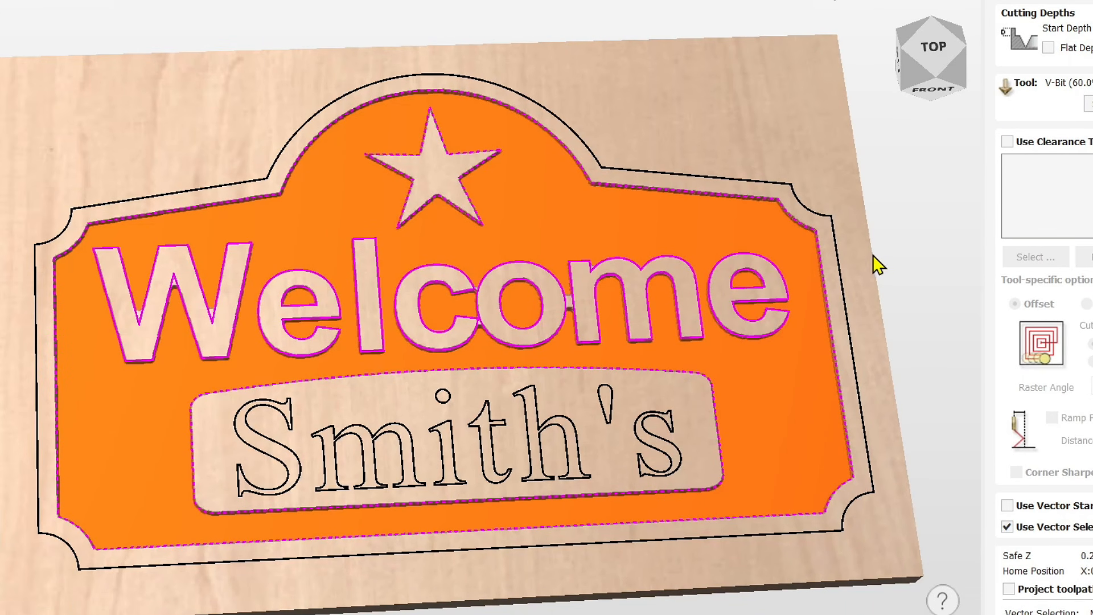
pyautogui.click(600, 398)
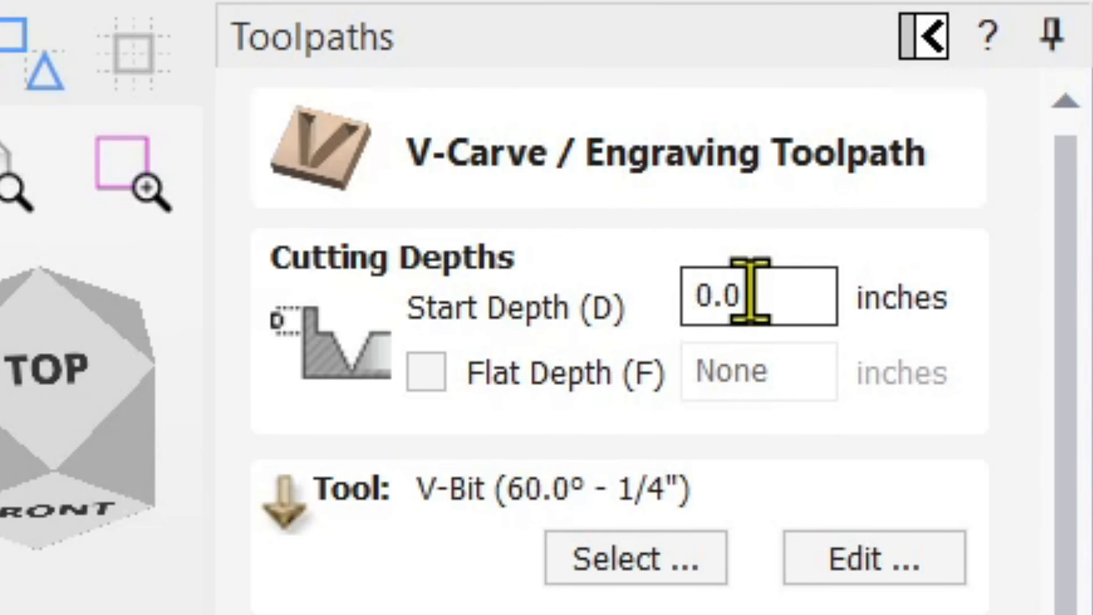
# Keep the V-carve start depth at 0.0 inches and choose the V-Bit (90.0° - 1/4") from the IDC Performance CNC Bits
pyautogui.click(750, 290)
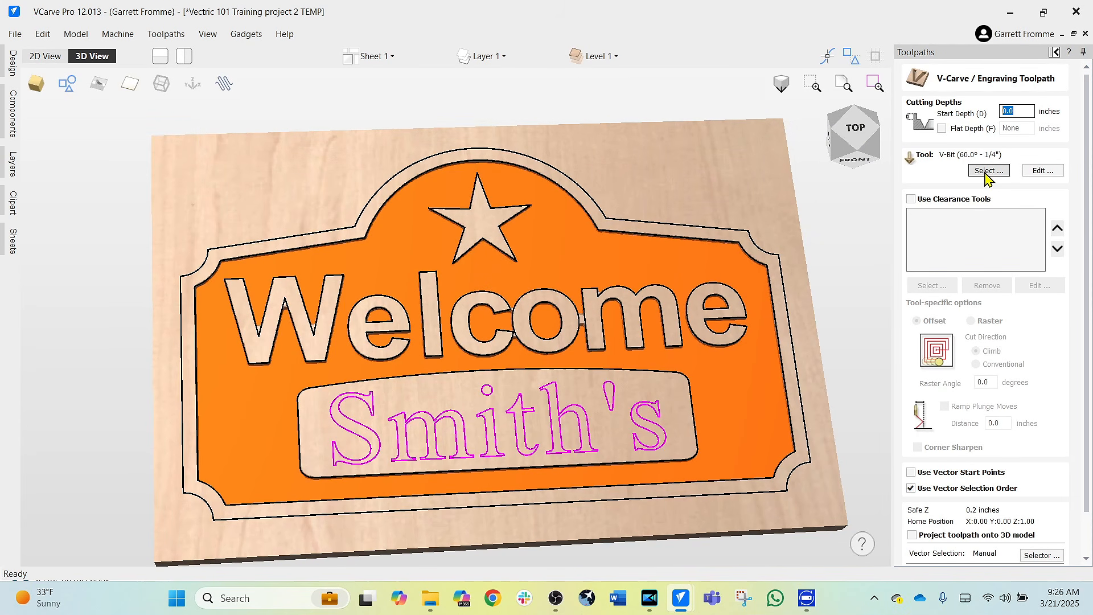
pyautogui.click(986, 172)
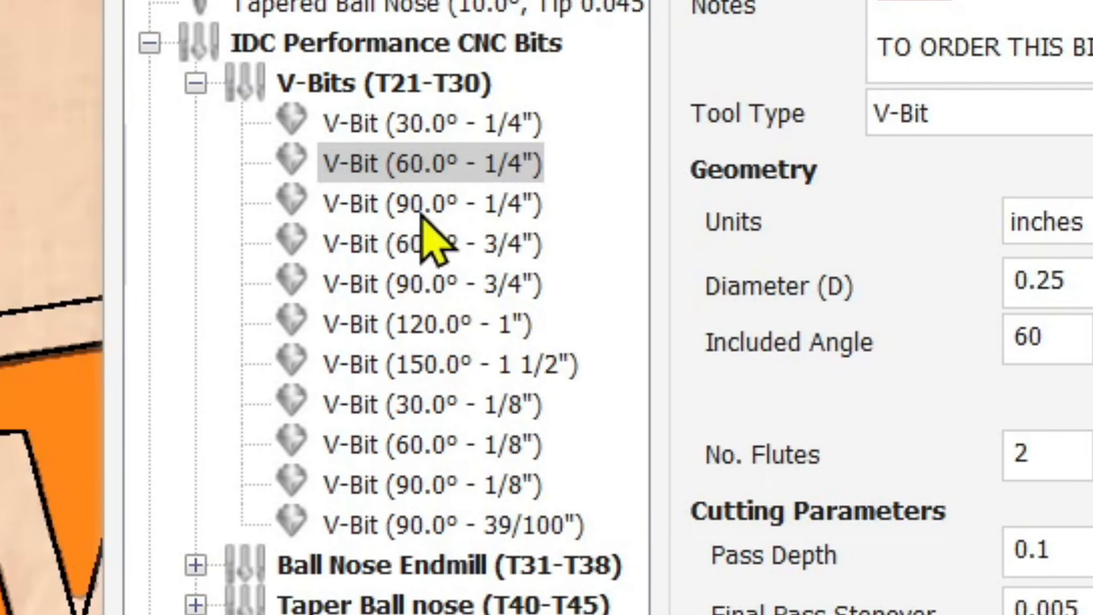
pyautogui.click(483, 217)
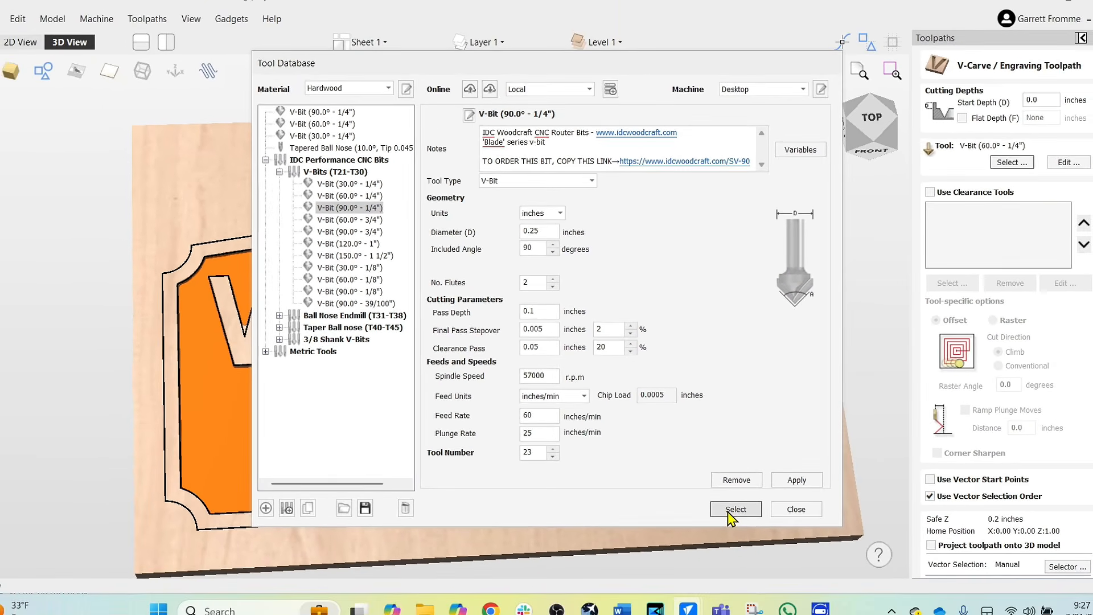
pyautogui.click(811, 581)
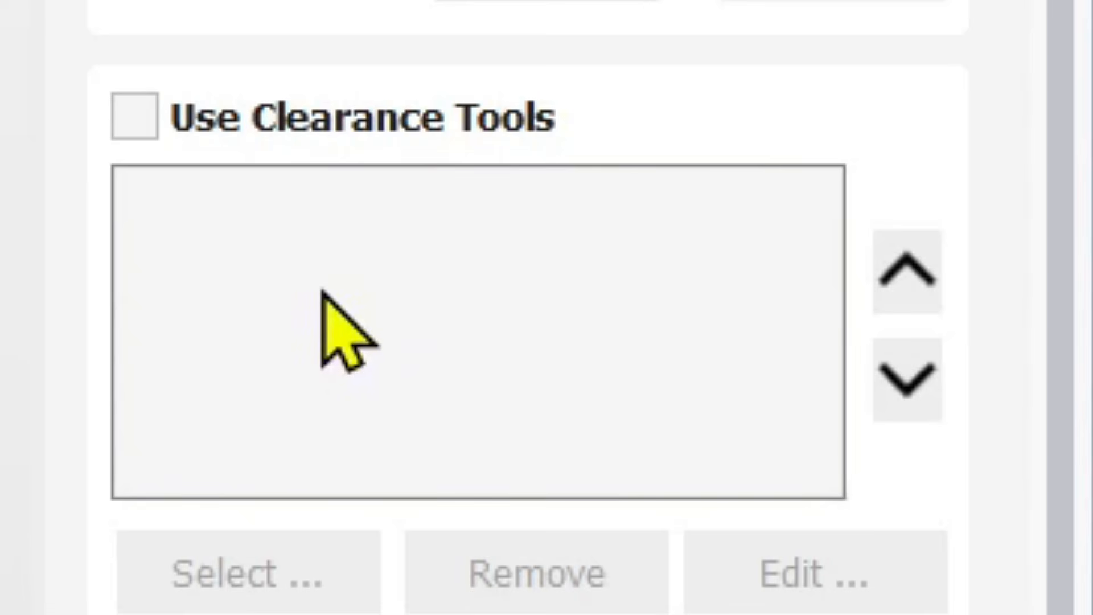
# Name the V-carve toolpath Smith and calculate it with clearance tools and projection onto the 3D model turned off
pyautogui.click(145, 132)
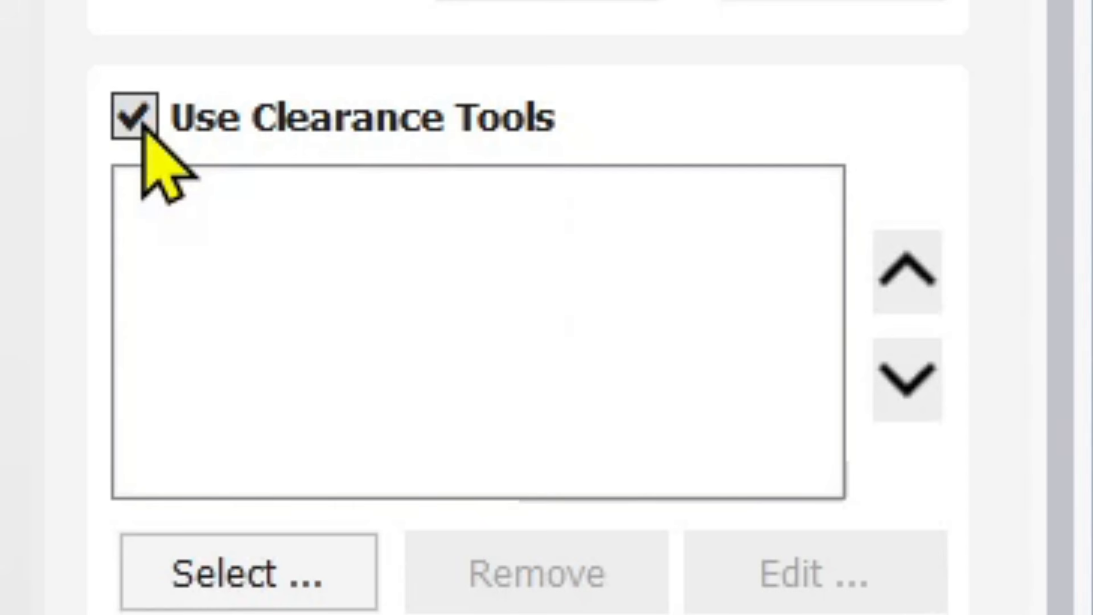
pyautogui.click(141, 127)
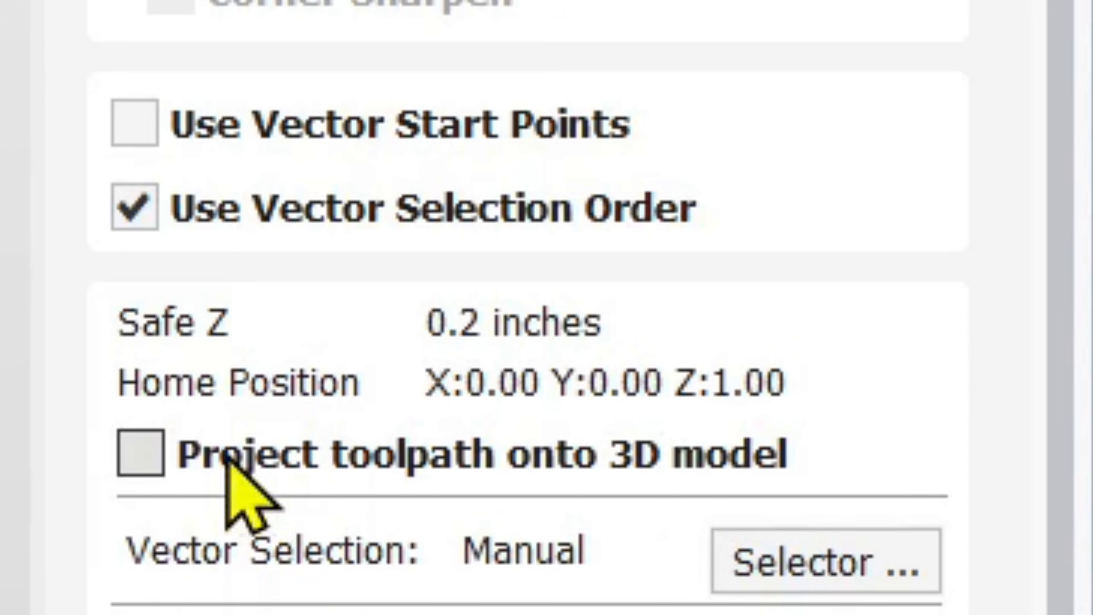
pyautogui.click(135, 448)
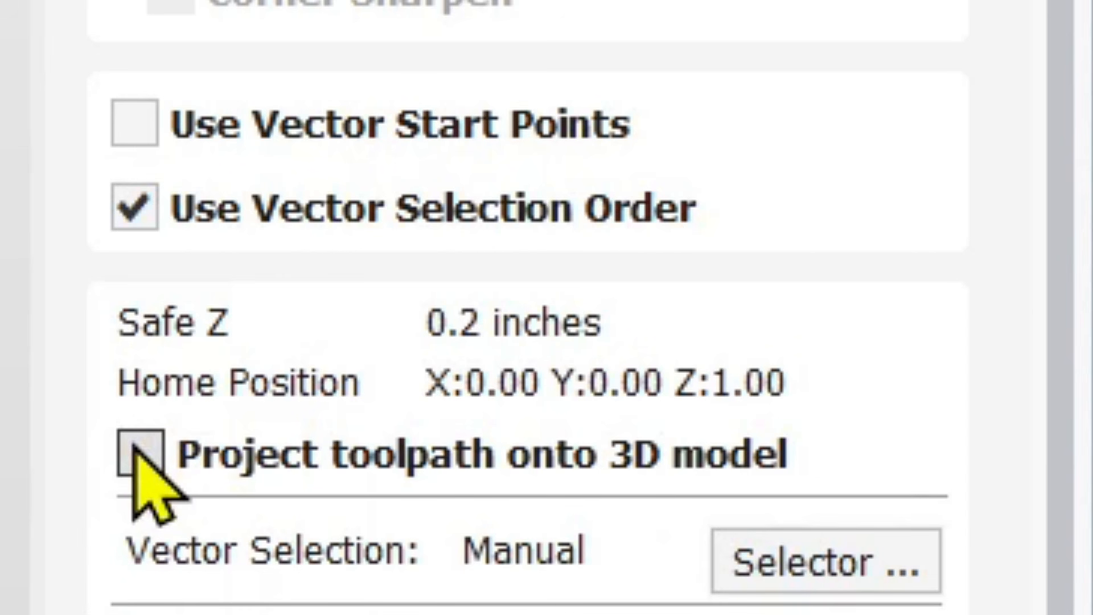
pyautogui.moveTo(515, 595); pyautogui.dragTo(148, 512)
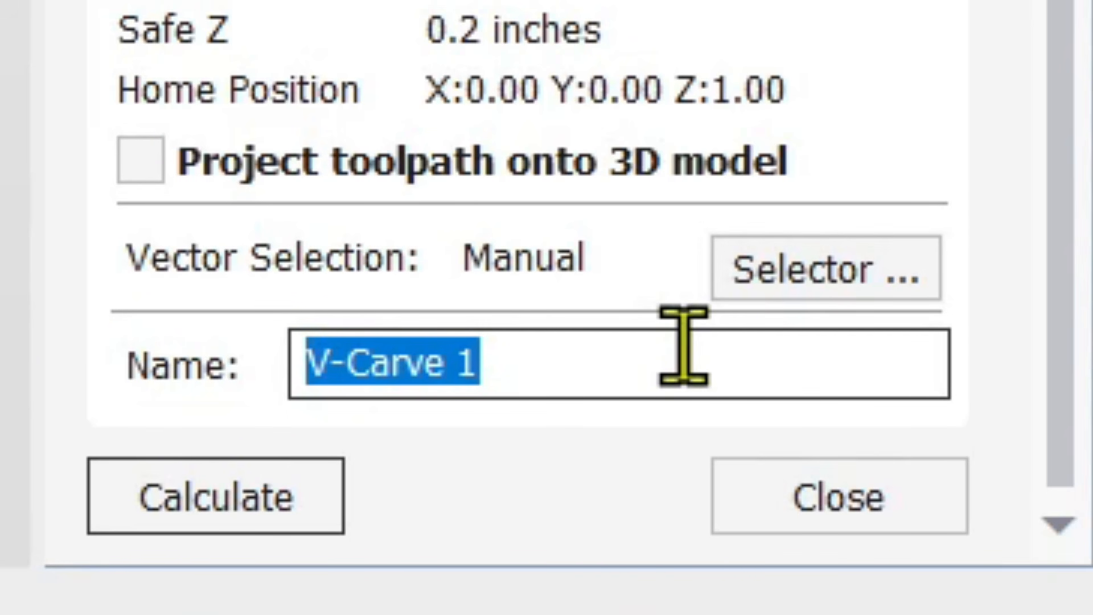
pyautogui.write('Smit')
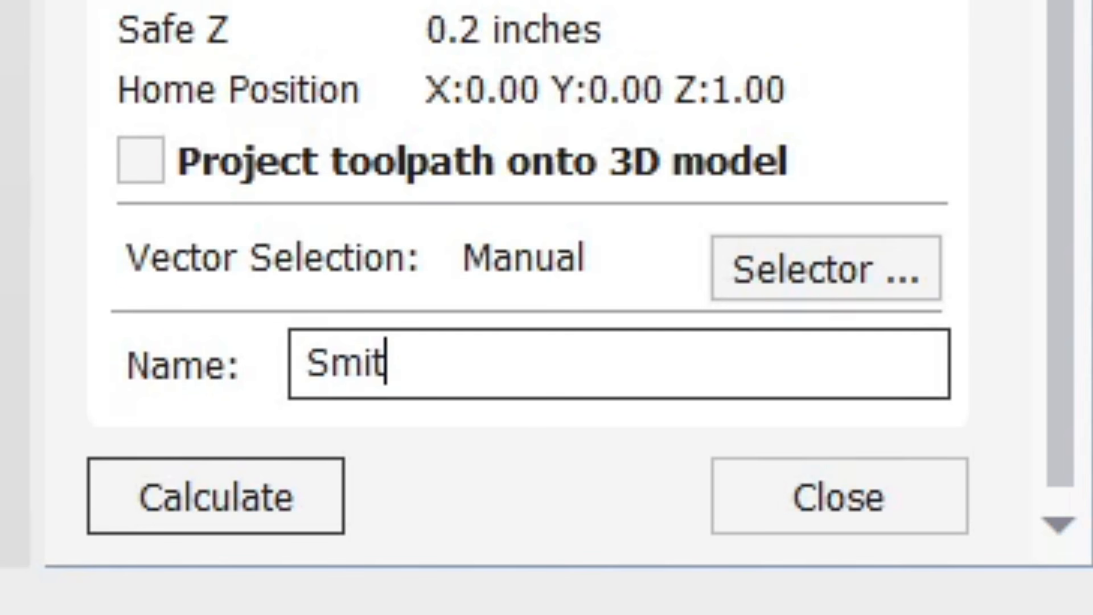
pyautogui.write('h')
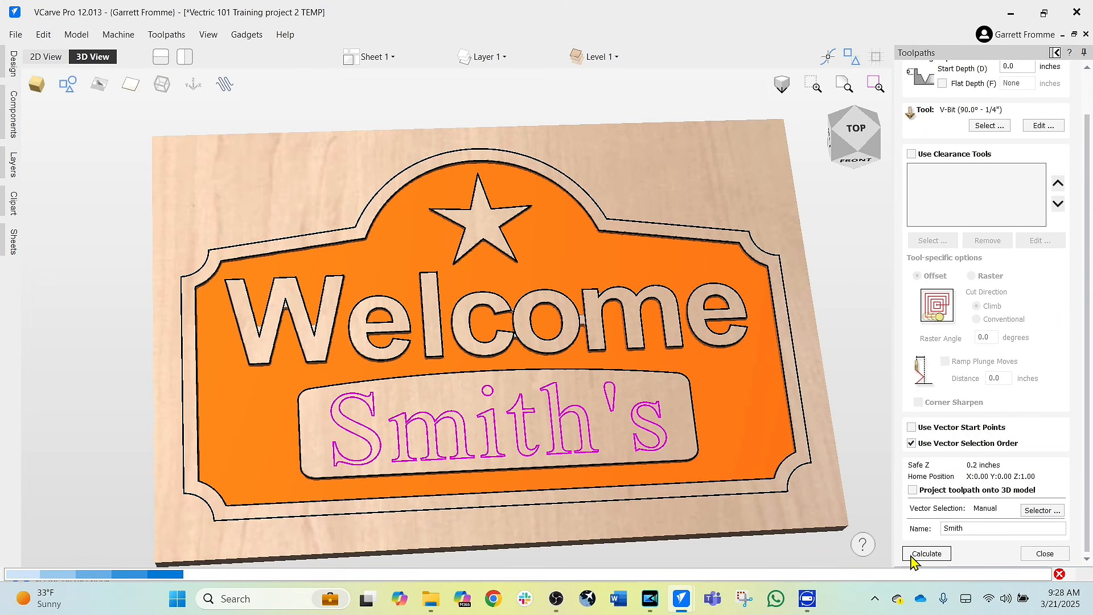
pyautogui.click(851, 543)
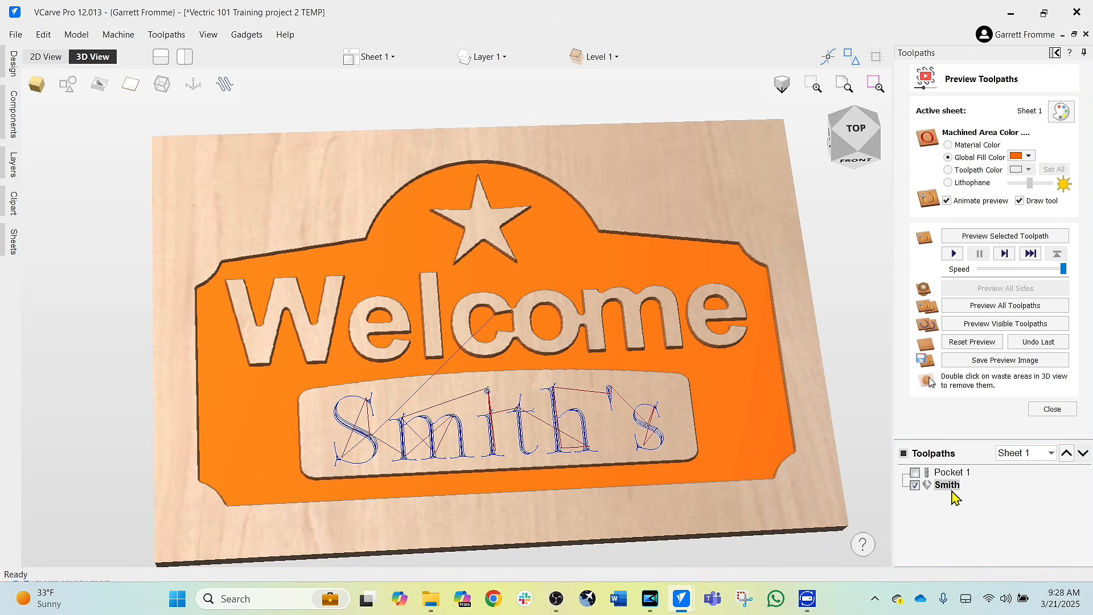
# Examine the Smith toolpath's cutting, plunge and travel moves on the nameplate from above and from the front
pyautogui.scroll(4, 521, 424)
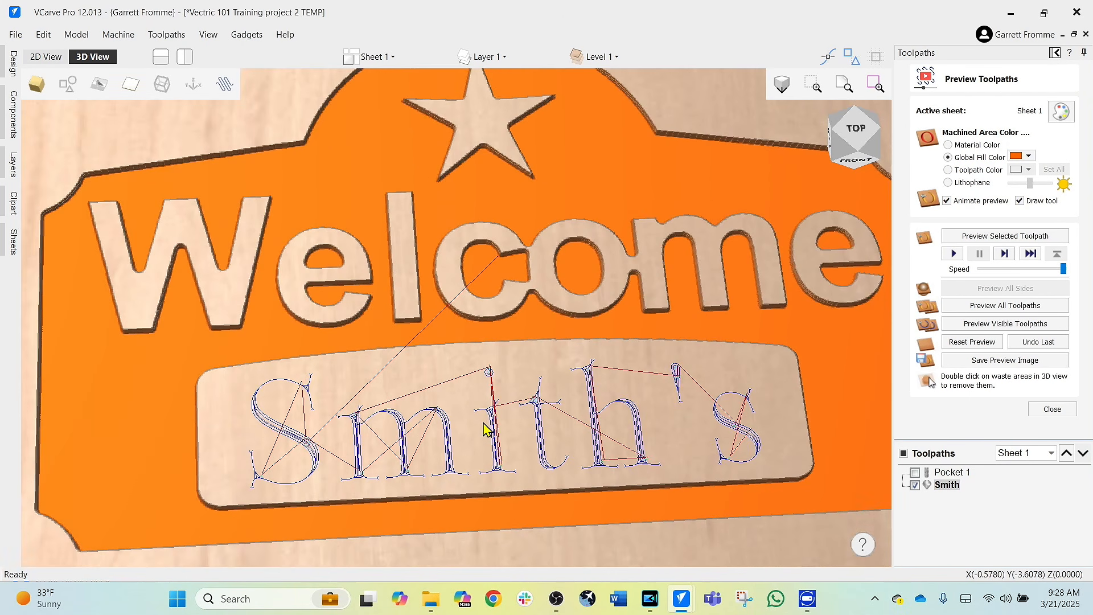
pyautogui.scroll(-2, 488, 427)
pyautogui.scroll(2, 488, 427)
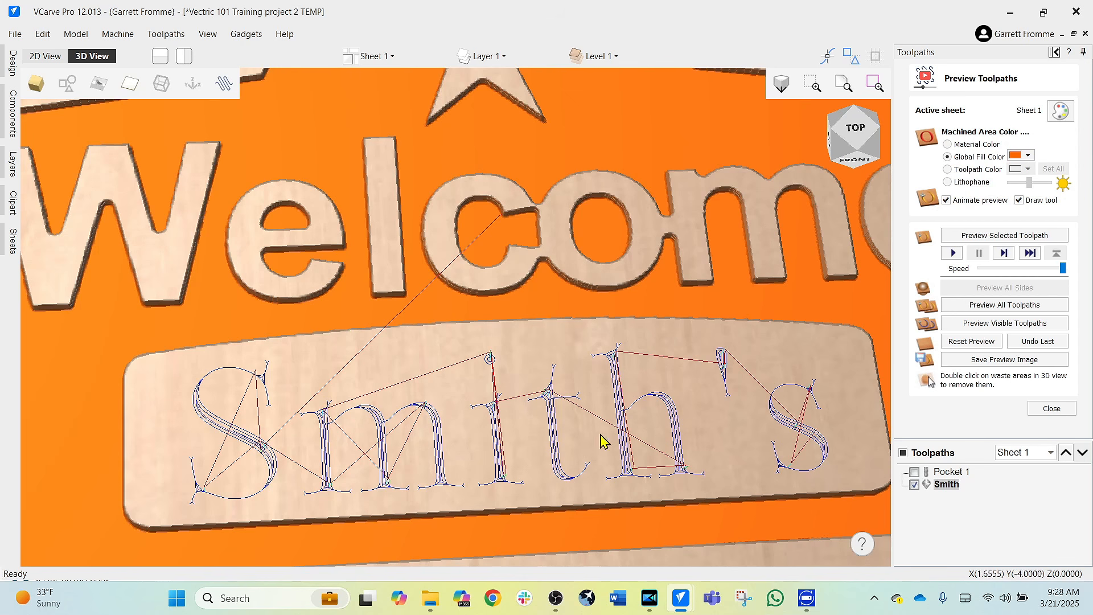
pyautogui.moveTo(467, 468); pyautogui.dragTo(558, 323)
pyautogui.scroll(2, 563, 324)
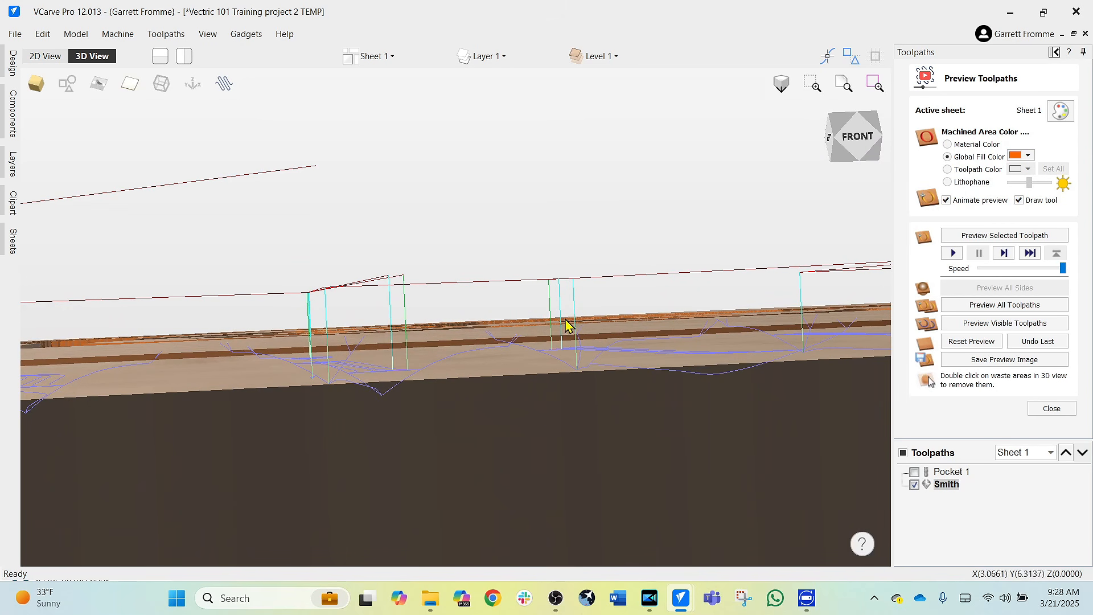
pyautogui.scroll(-3, 558, 317)
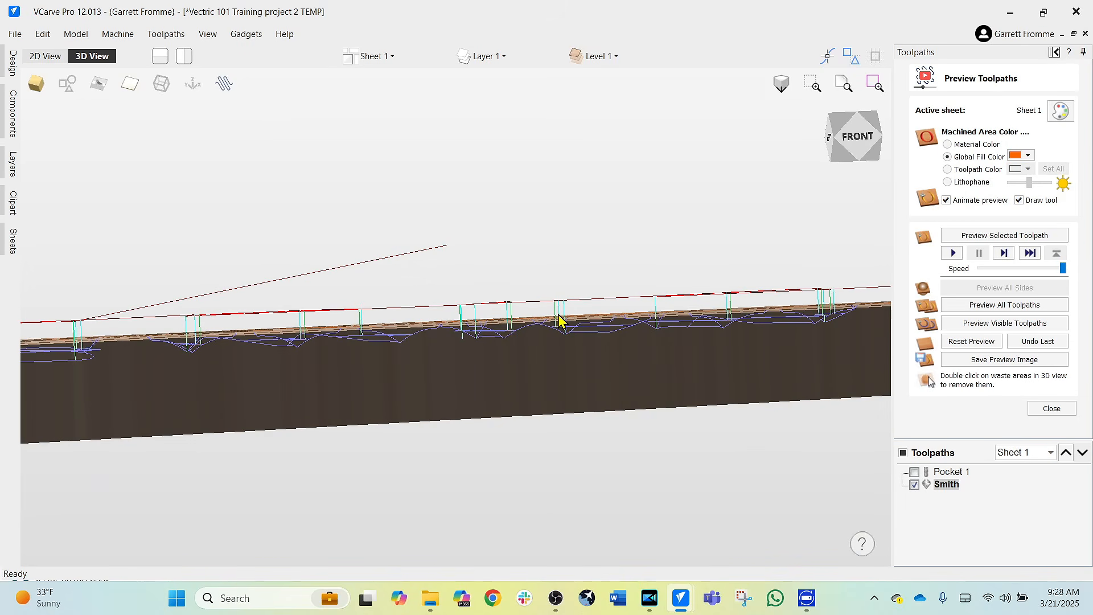
pyautogui.moveTo(546, 324); pyautogui.dragTo(496, 401)
pyautogui.scroll(-3, 497, 399)
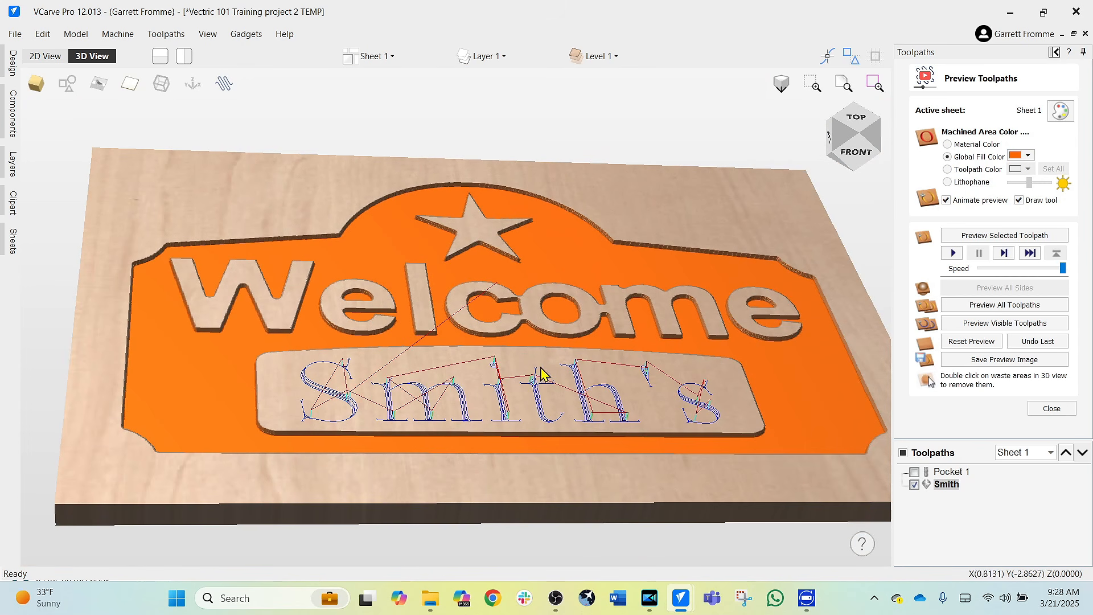
pyautogui.moveTo(540, 343); pyautogui.dragTo(502, 370, button='middle')
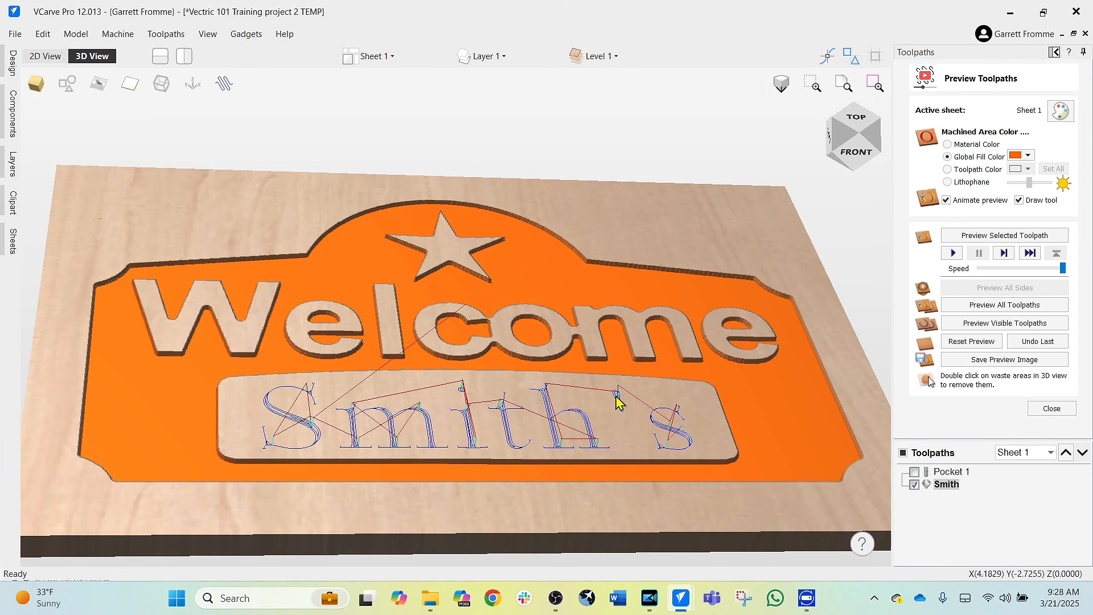
# Preview all toolpaths to simulate the V-carved Smith's text on the nameplate together with the pocket
pyautogui.moveTo(538, 352); pyautogui.dragTo(574, 264, button='middle')
pyautogui.moveTo(574, 264); pyautogui.dragTo(595, 336)
pyautogui.click(964, 309)
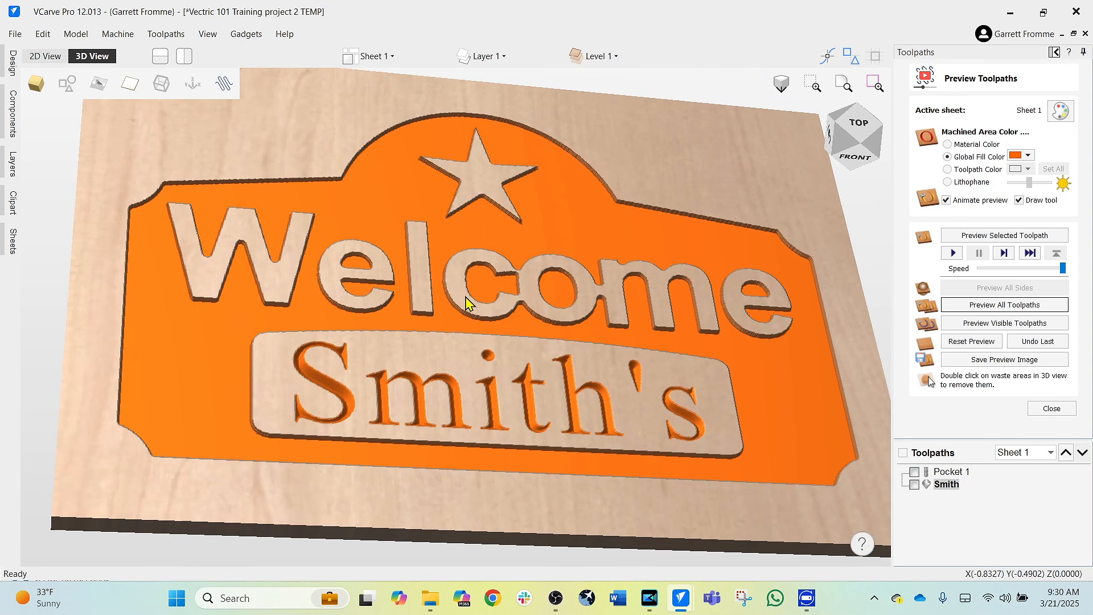
# Close the toolpath preview and start a 2D profile toolpath on the sign's outermost border outline
pyautogui.moveTo(463, 297); pyautogui.dragTo(394, 255)
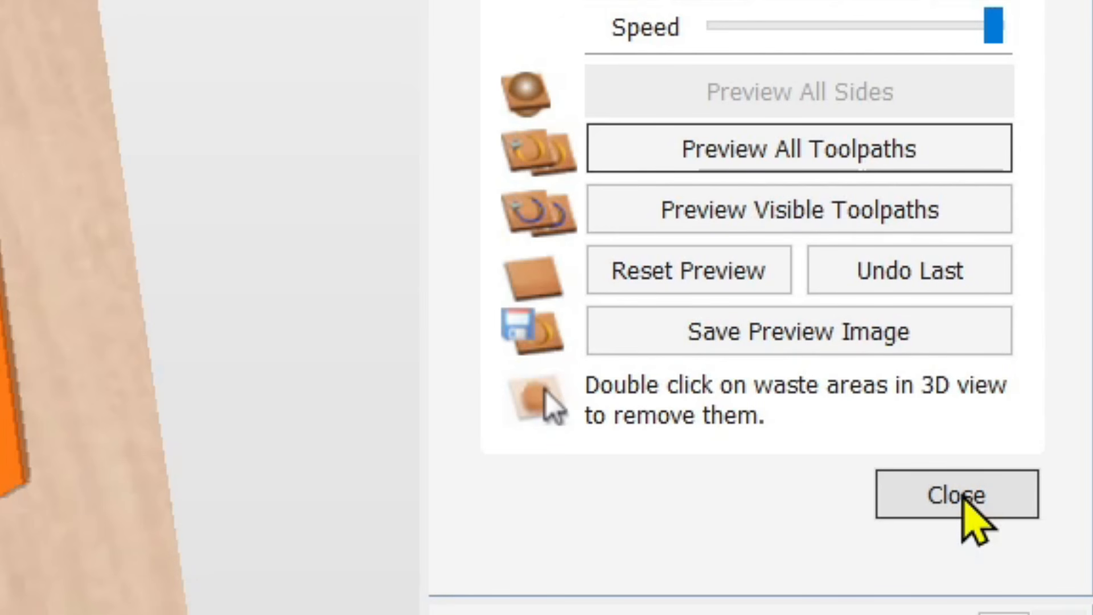
pyautogui.click(962, 495)
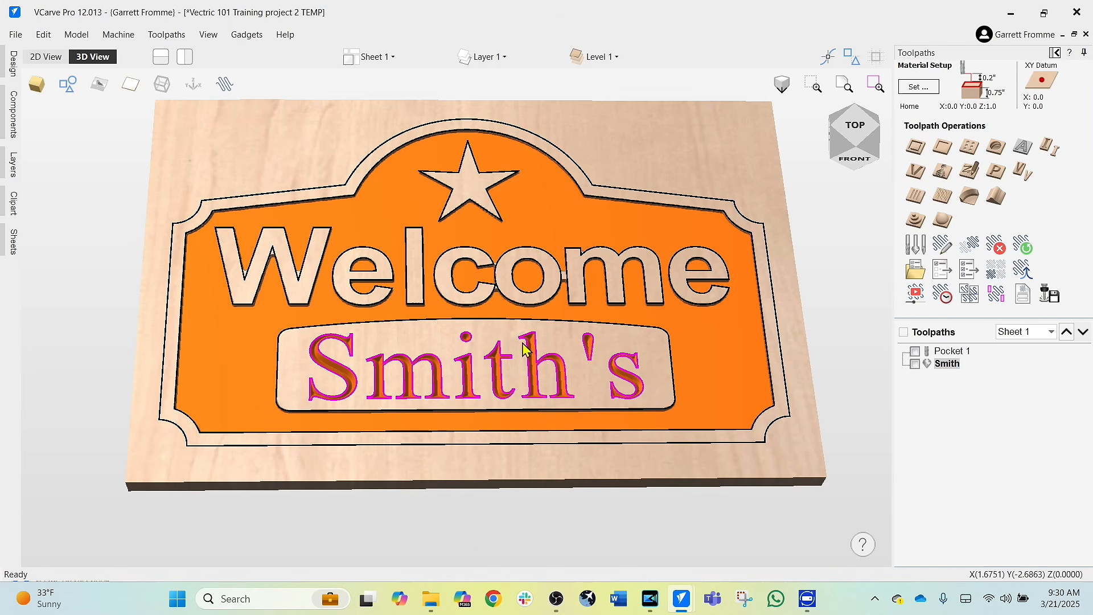
pyautogui.moveTo(488, 287); pyautogui.dragTo(651, 159)
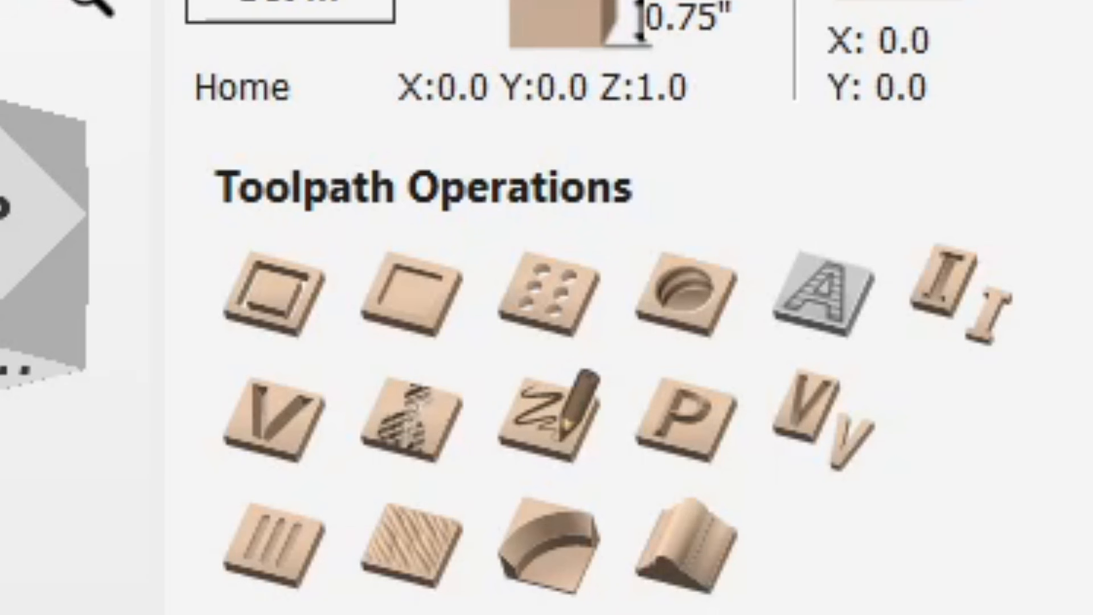
pyautogui.click(273, 324)
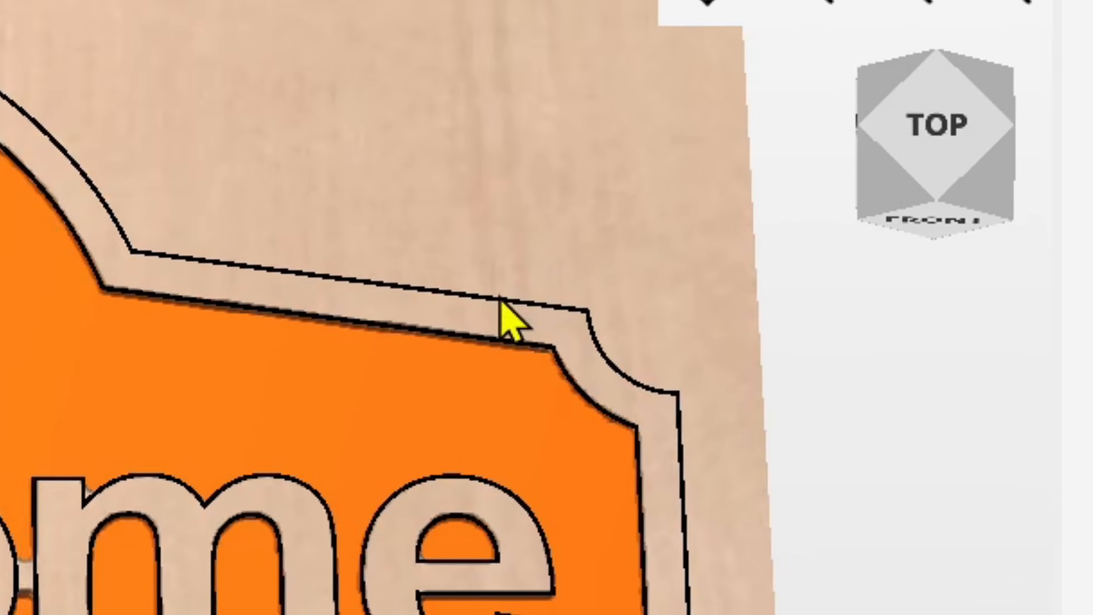
pyautogui.click(529, 297)
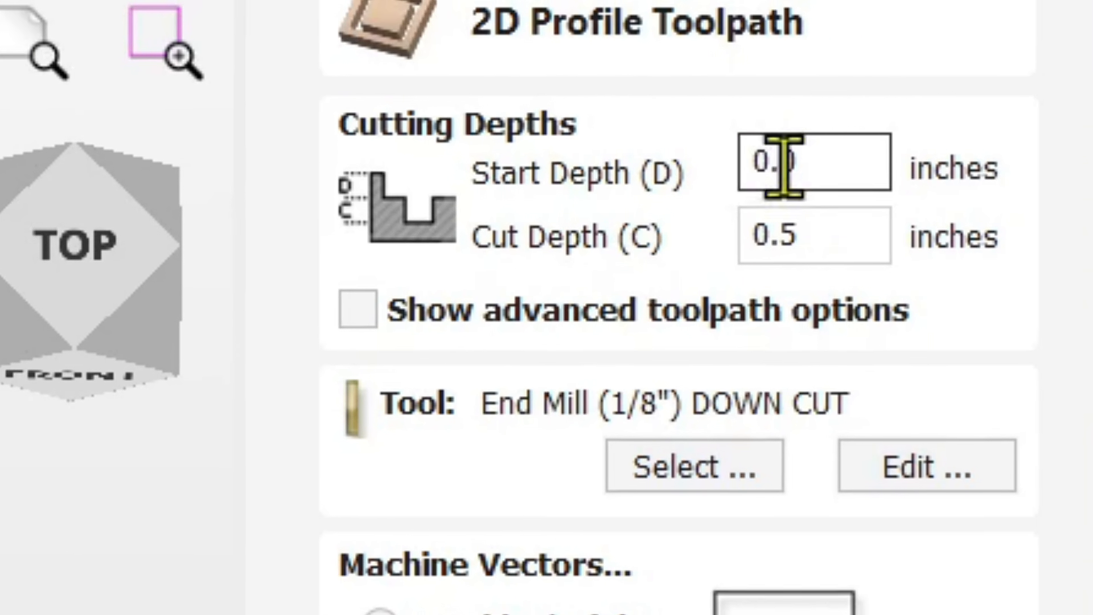
# Keep the profile start depth at 0.0, set the cut depth to 0.75 inches and choose the End Mill (1/4") DOWN CUT
pyautogui.moveTo(840, 160); pyautogui.dragTo(683, 162)
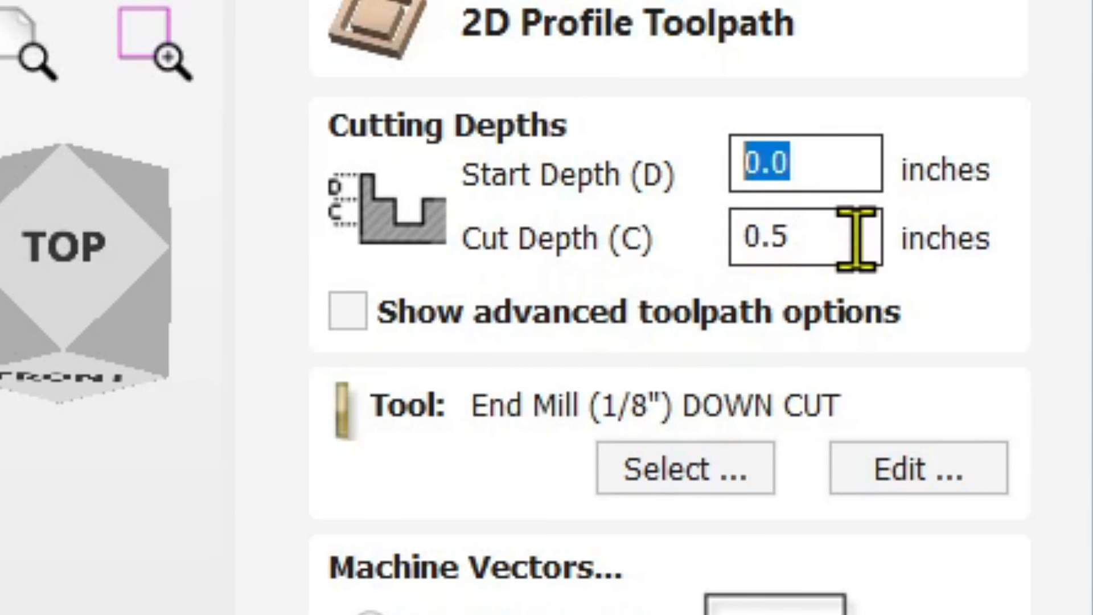
pyautogui.moveTo(857, 239); pyautogui.dragTo(568, 222)
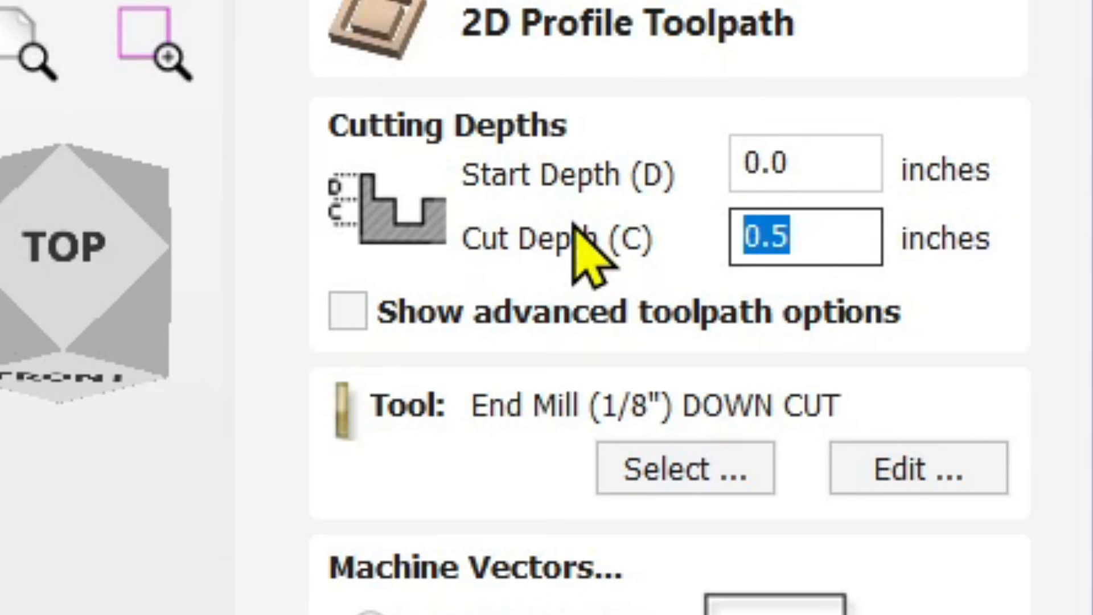
pyautogui.write('.')
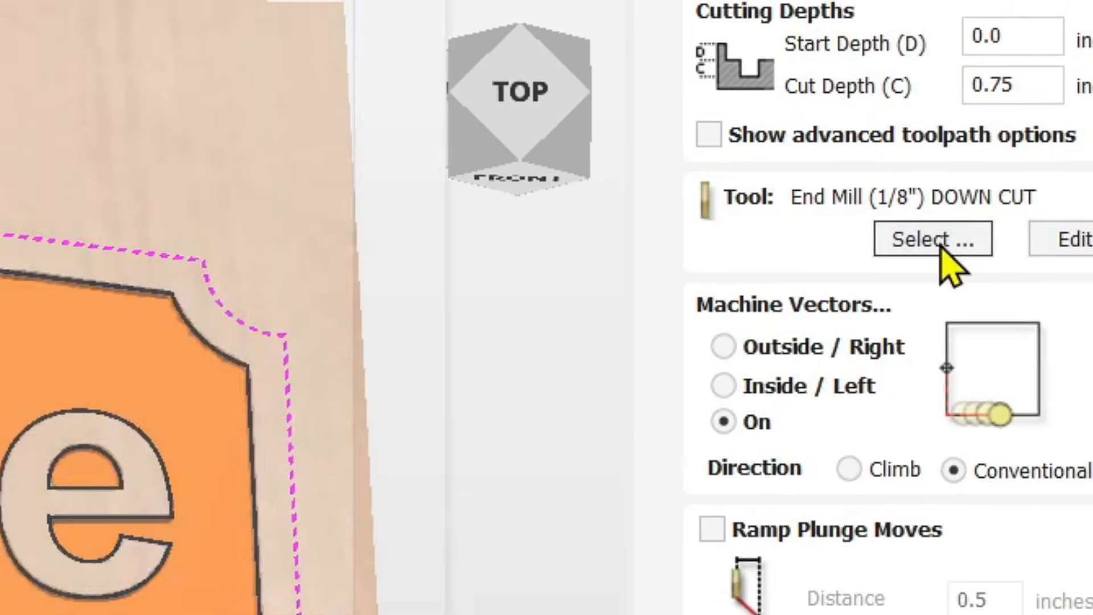
pyautogui.click(599, 364)
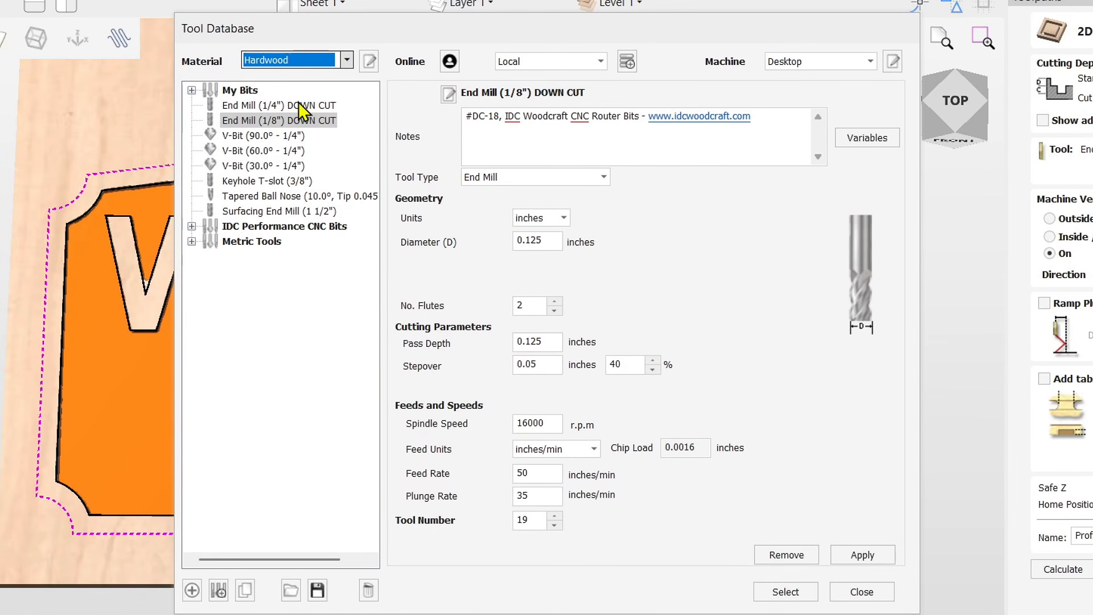
pyautogui.click(296, 106)
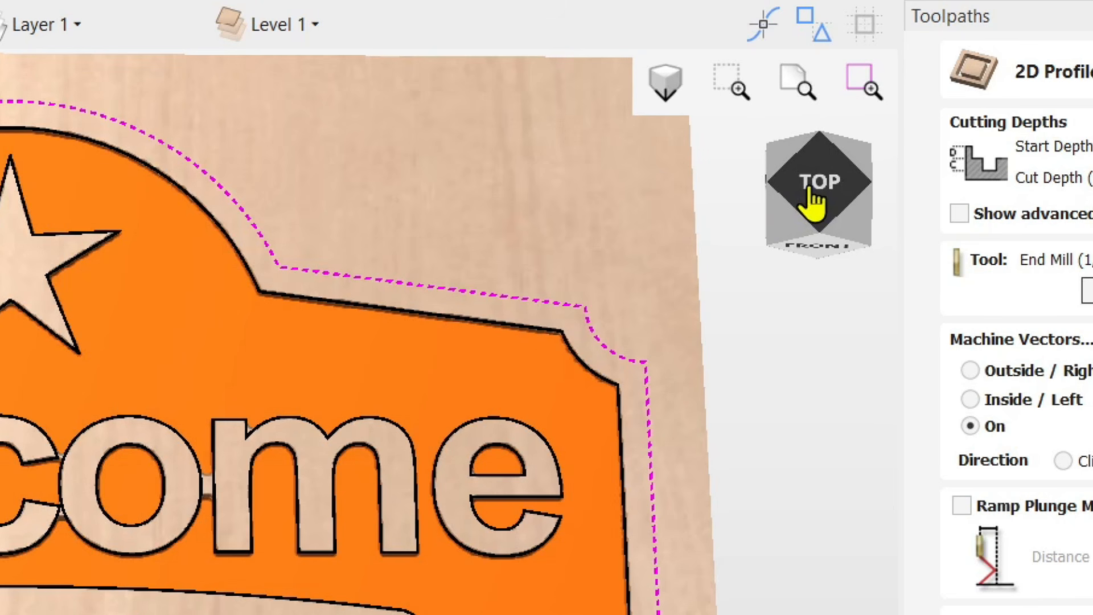
# Machine the border on the Outside / Right, name the profile toolpath Cutout and calculate it
pyautogui.click(814, 188)
pyautogui.scroll(5, 335, 364)
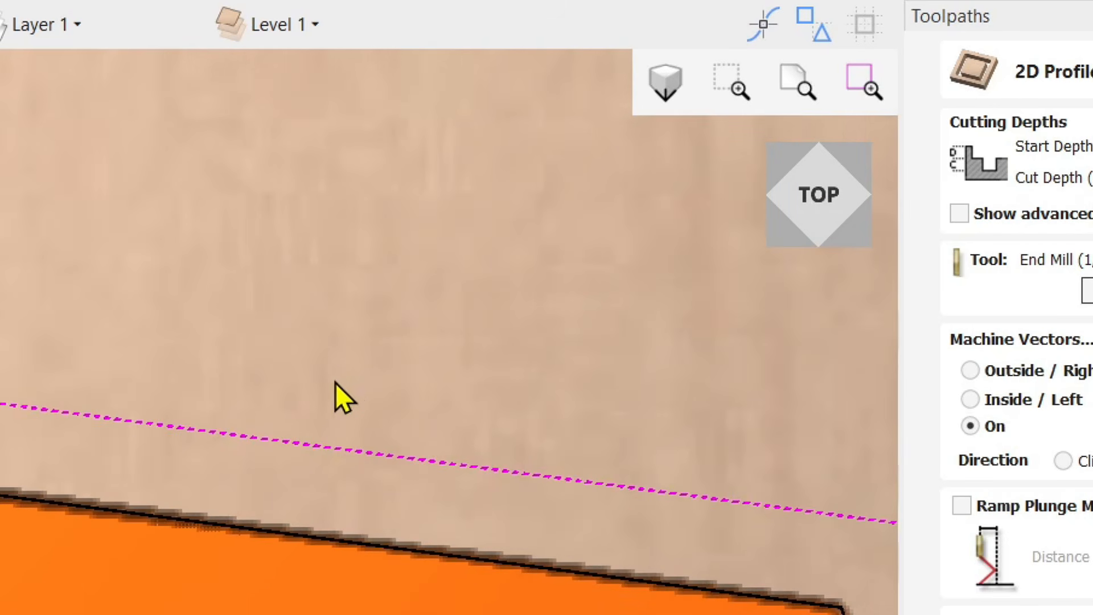
pyautogui.scroll(2, 336, 382)
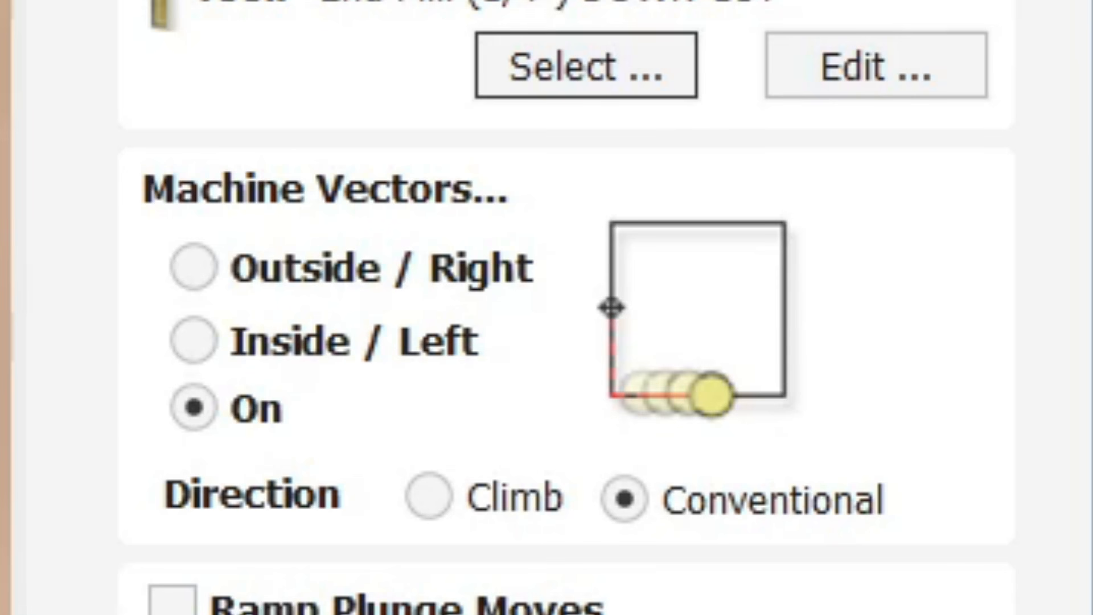
pyautogui.click(186, 287)
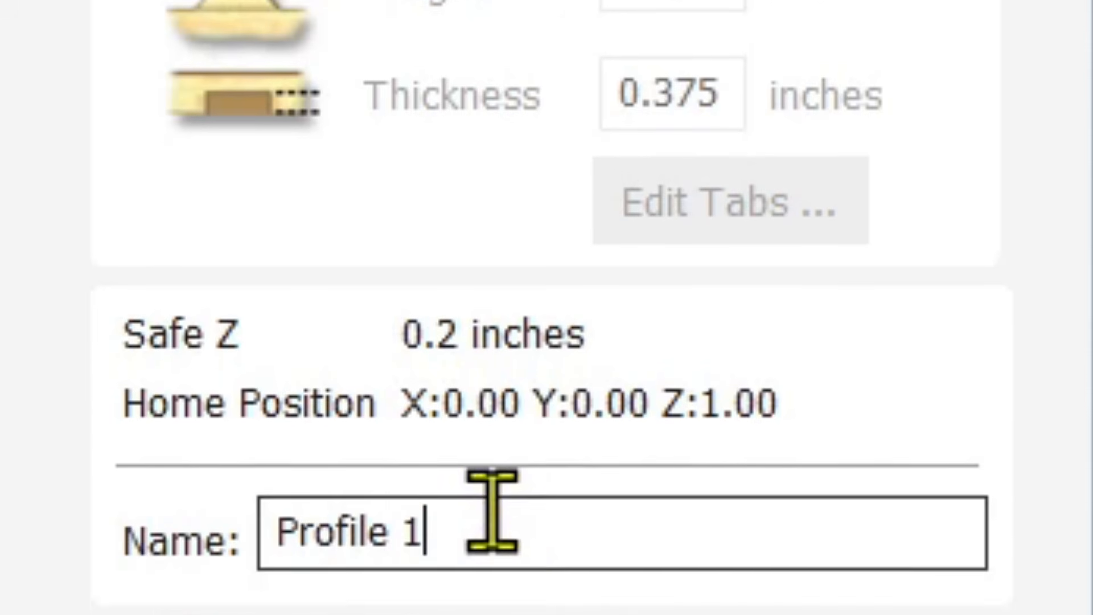
pyautogui.moveTo(493, 510); pyautogui.dragTo(2, 392)
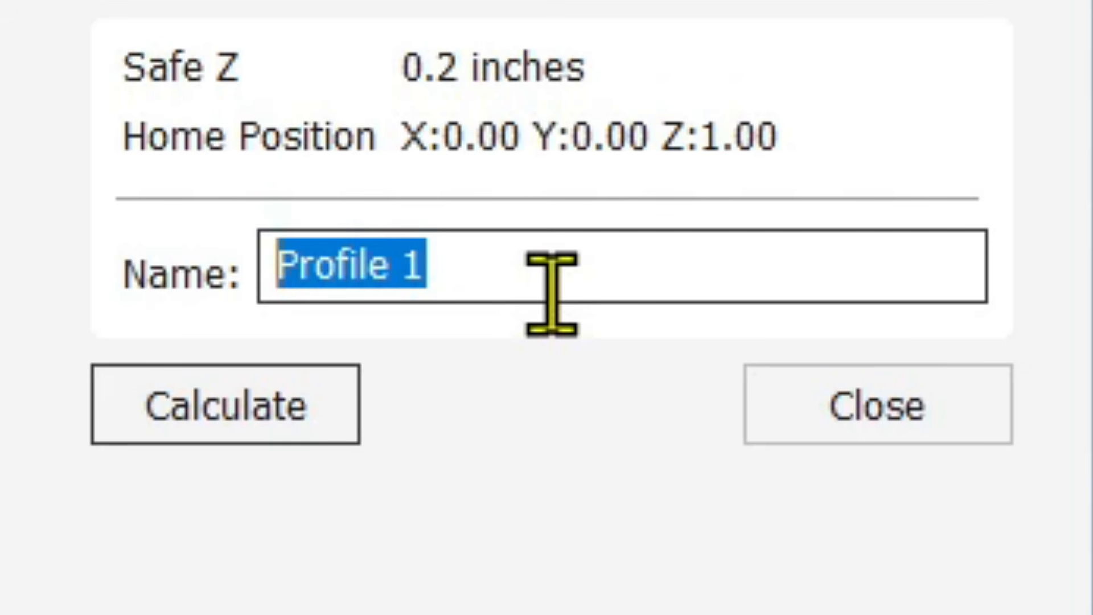
pyautogui.write('Cutout')
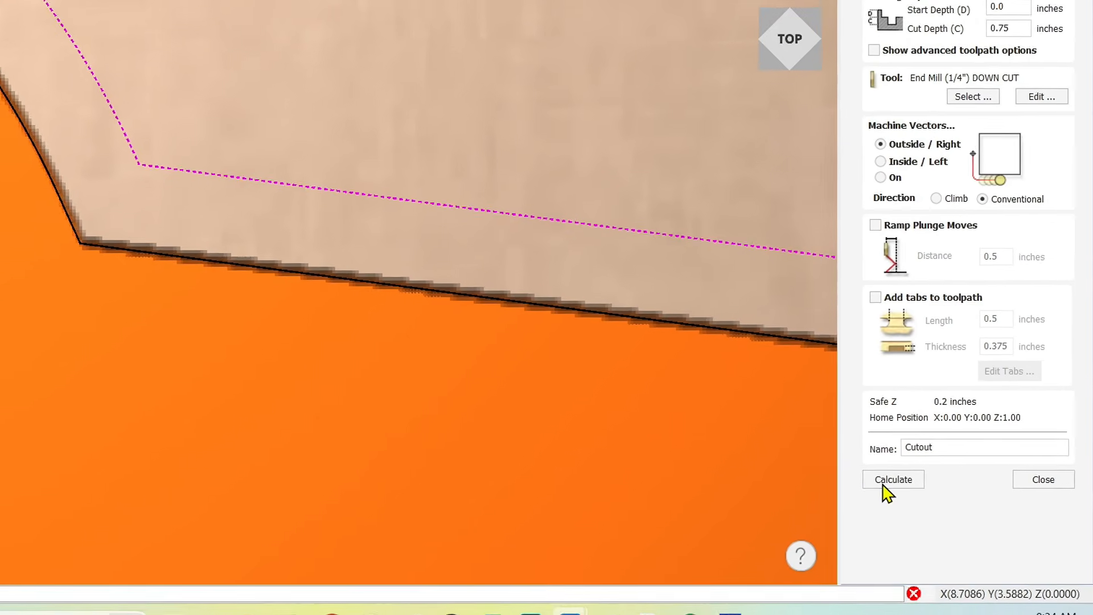
pyautogui.click(884, 483)
# Examine the Cutout toolpath's passes around the sign from above, from the front and with the material block hidden
pyautogui.scroll(-6, 642, 329)
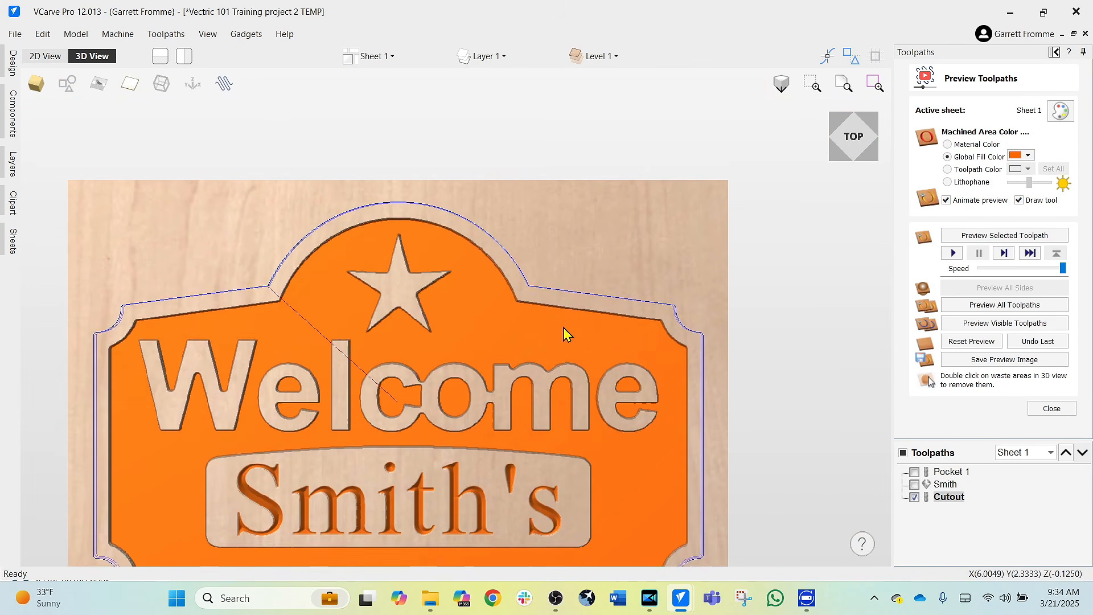
pyautogui.moveTo(563, 328); pyautogui.dragTo(577, 276, button='middle')
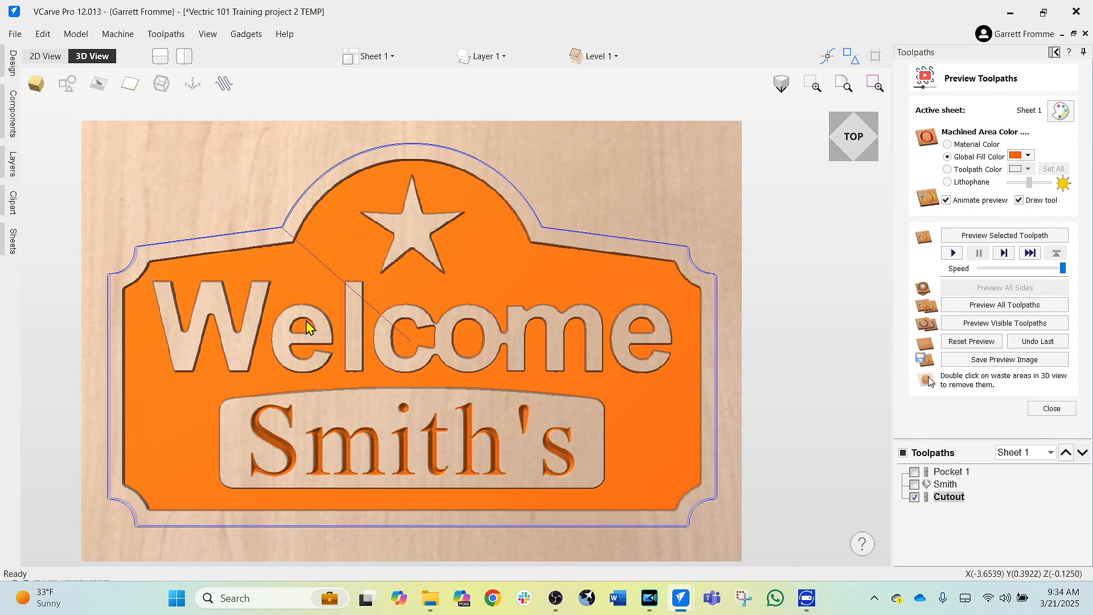
pyautogui.moveTo(456, 498); pyautogui.dragTo(494, 210)
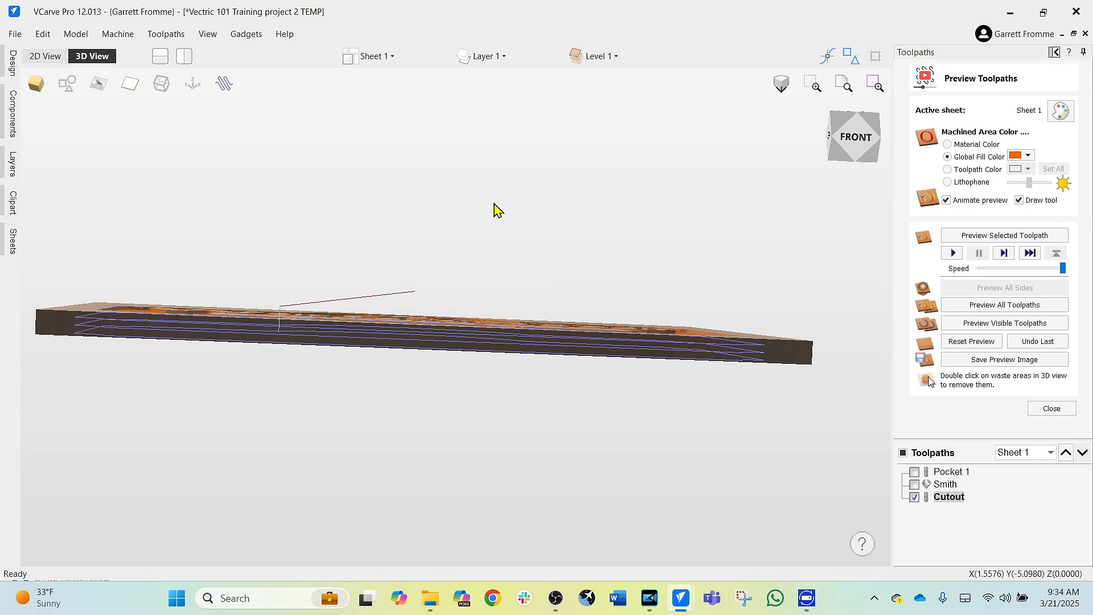
pyautogui.scroll(3, 563, 324)
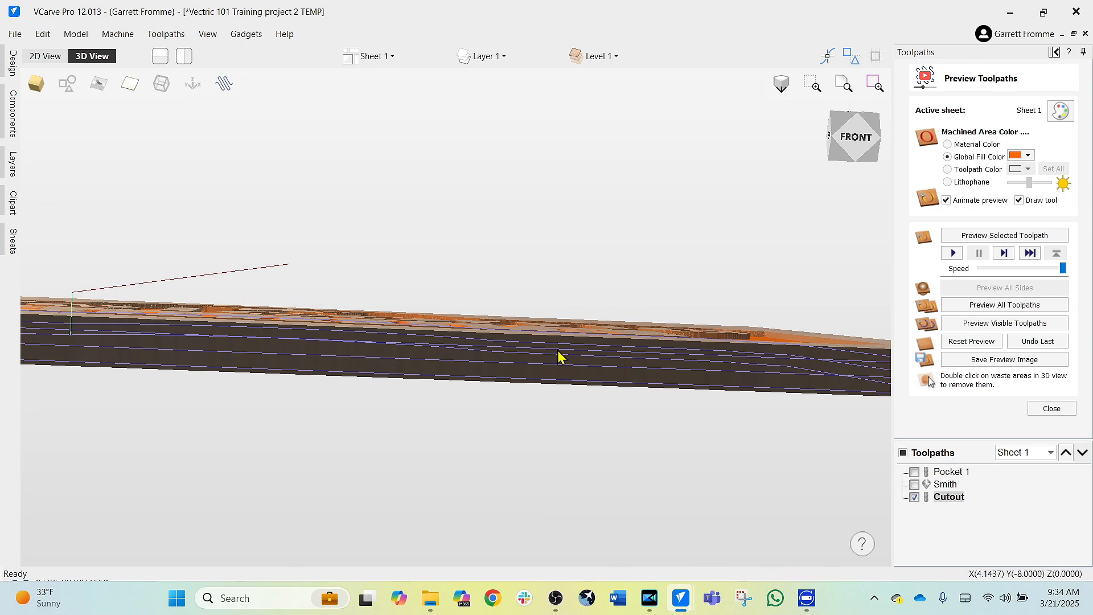
pyautogui.moveTo(552, 354); pyautogui.dragTo(572, 341)
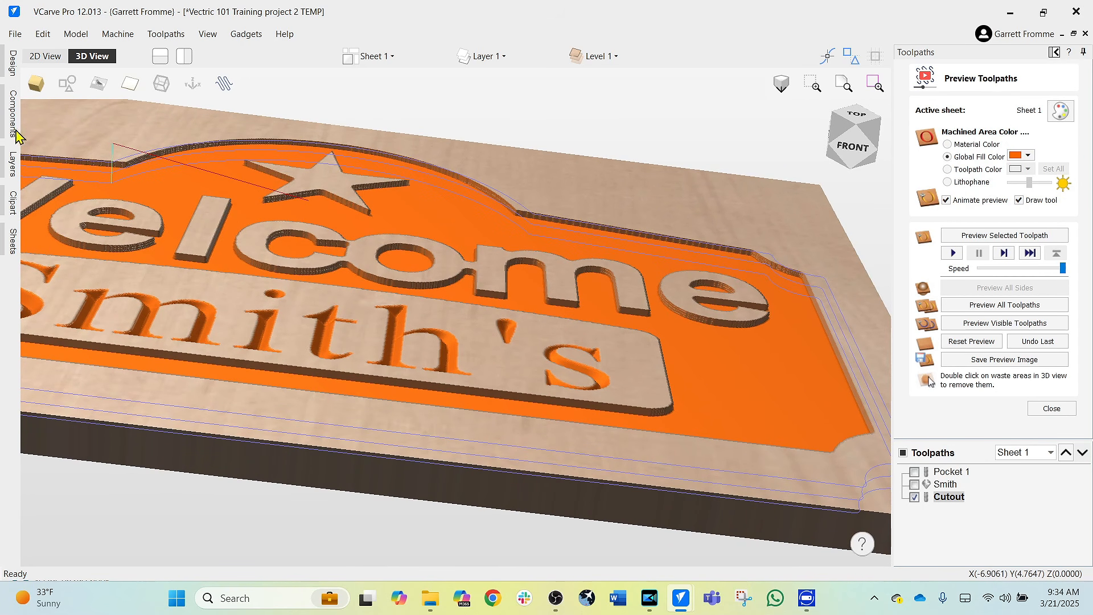
pyautogui.click(35, 84)
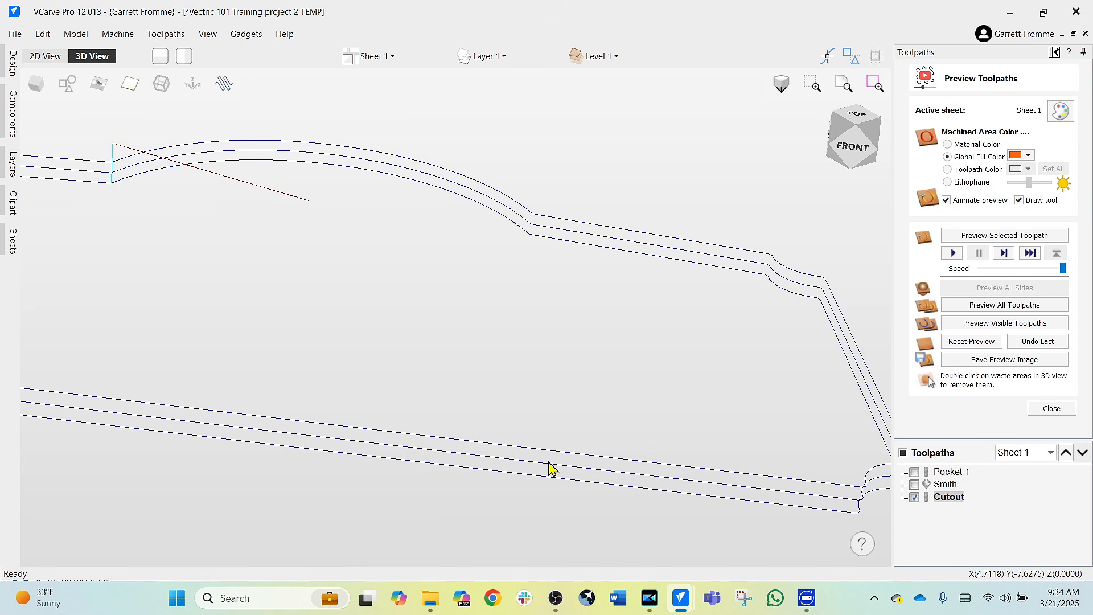
pyautogui.scroll(-1, 550, 468)
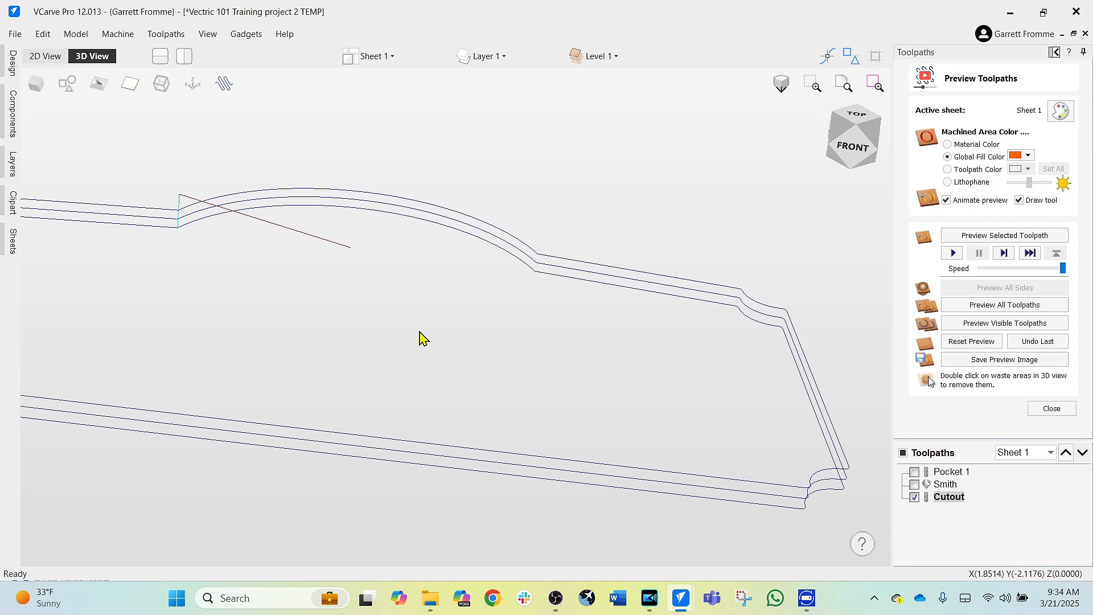
pyautogui.scroll(-5, 517, 397)
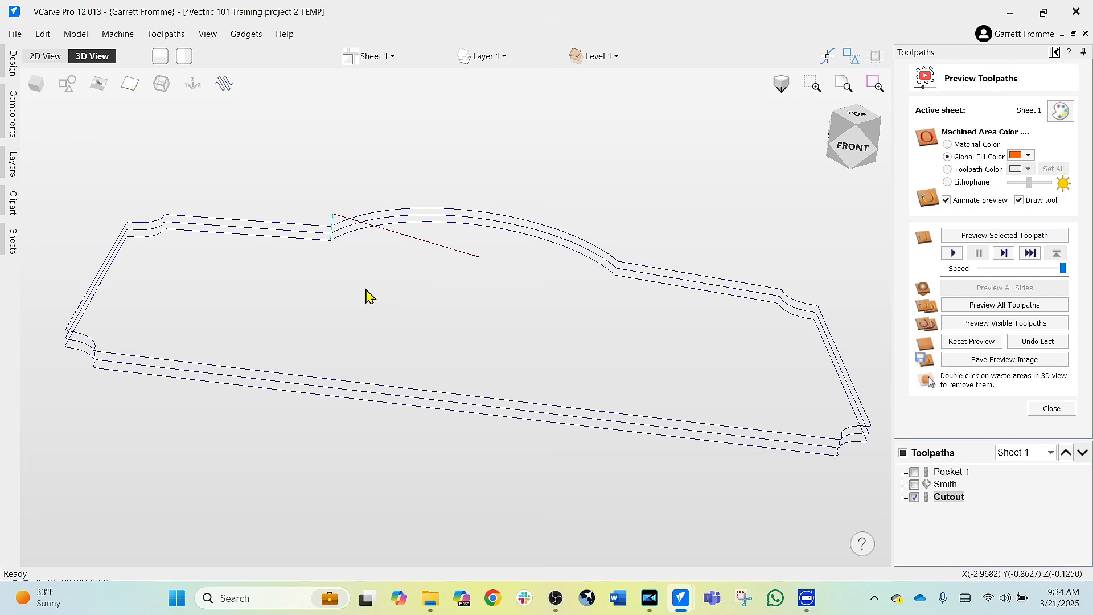
pyautogui.click(35, 87)
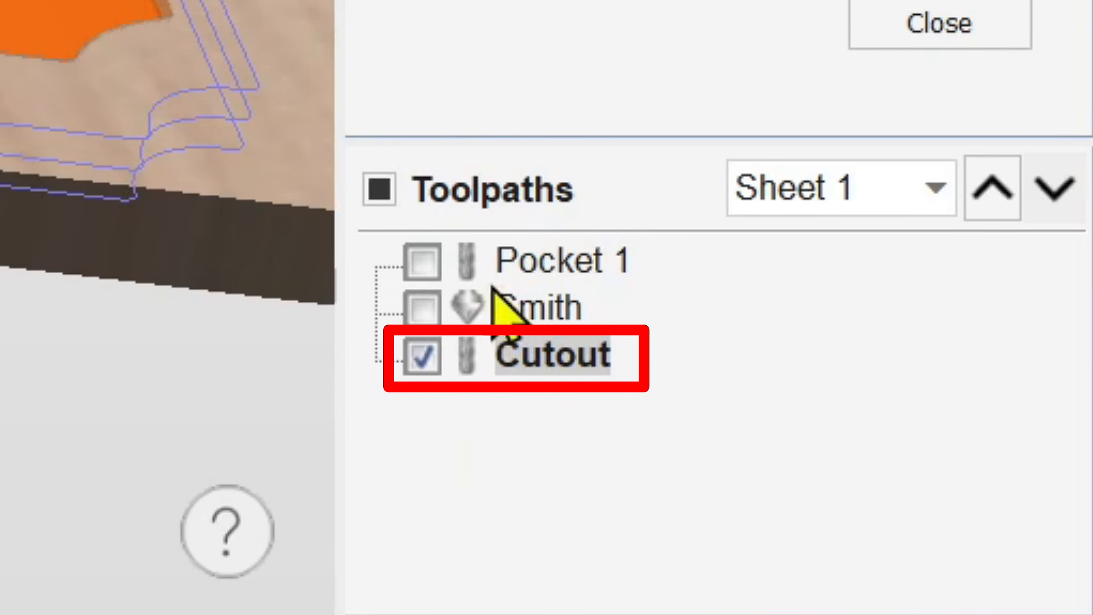
# Preview all toolpaths to simulate the sign's outer cutout together with the pocket and V-carved text
pyautogui.moveTo(85, 171); pyautogui.dragTo(74, 313)
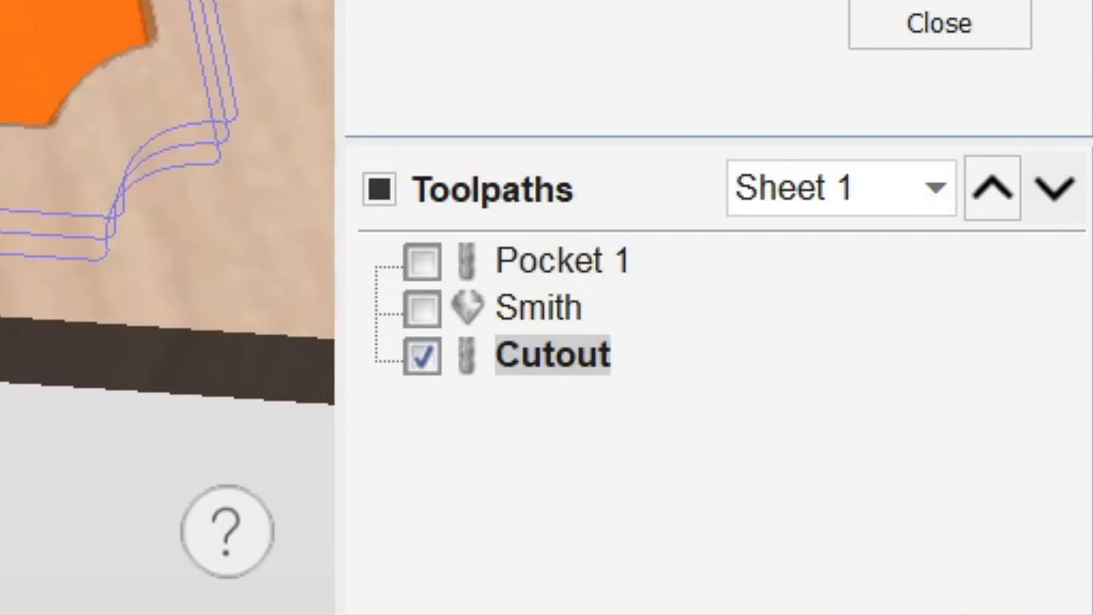
pyautogui.scroll(-2, 74, 314)
pyautogui.moveTo(74, 228); pyautogui.dragTo(74, 318)
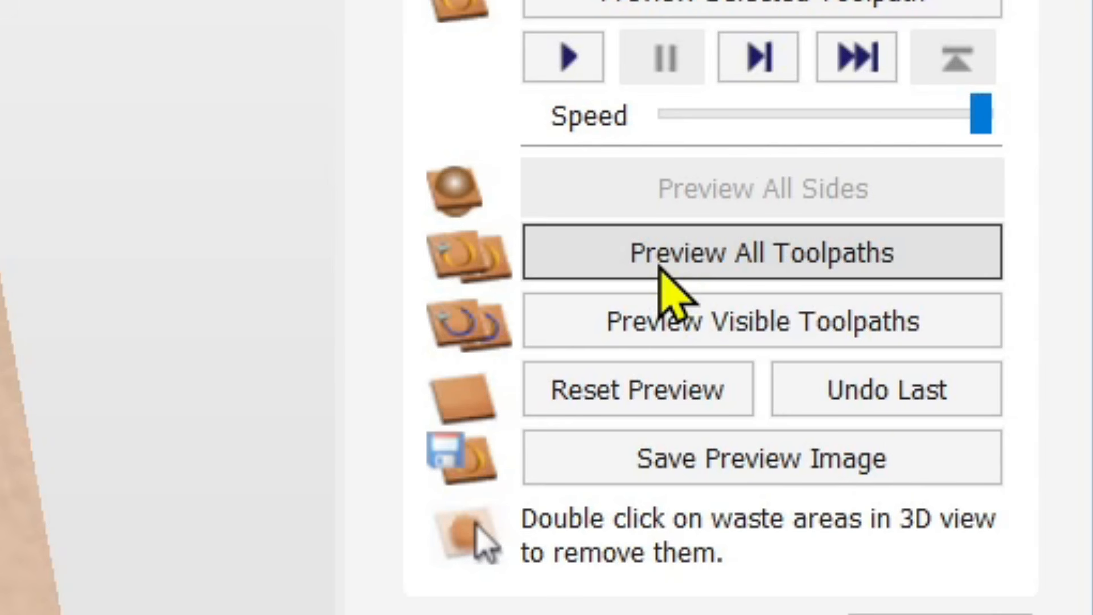
pyautogui.click(659, 267)
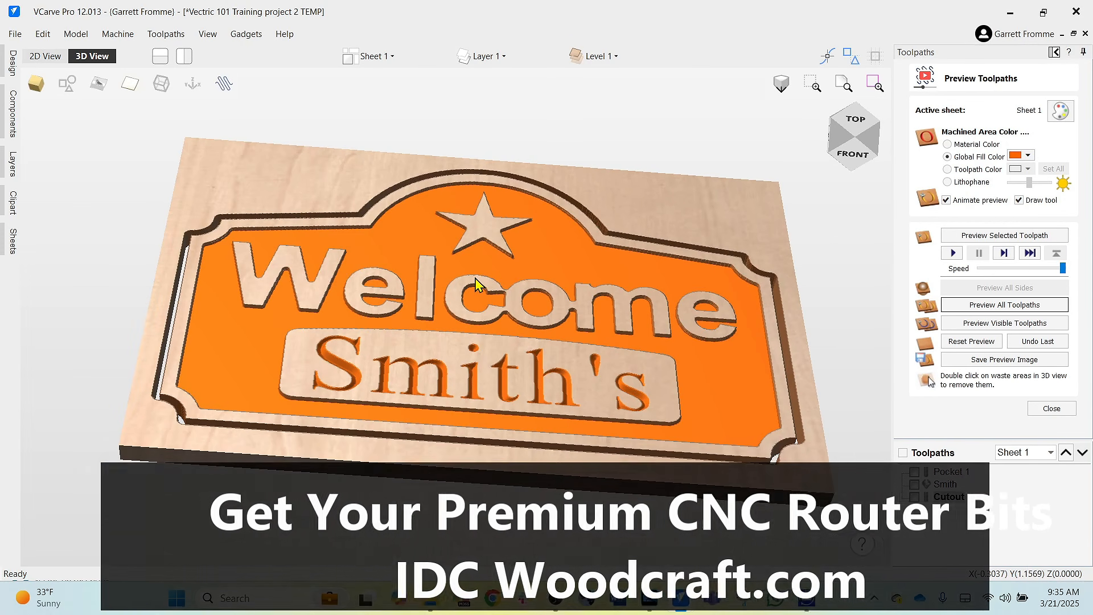
# Remove the waste material around the sign in the 3D preview and inspect the finished piece
pyautogui.moveTo(399, 273); pyautogui.dragTo(384, 386)
pyautogui.moveTo(461, 380); pyautogui.dragTo(459, 424)
pyautogui.moveTo(514, 295); pyautogui.dragTo(509, 335, button='middle')
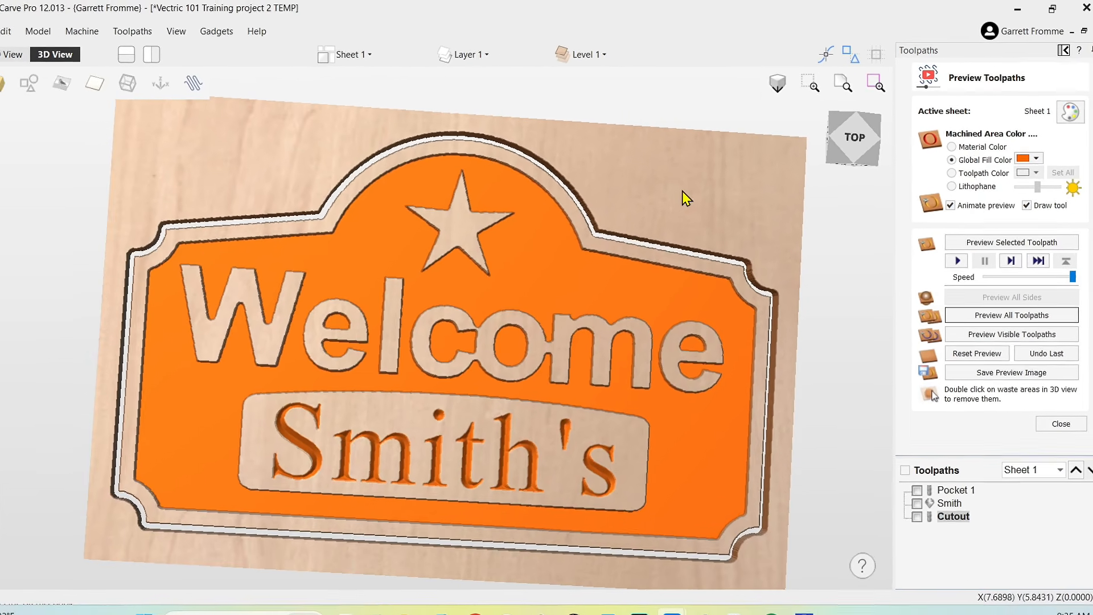
pyautogui.doubleClick(682, 190)
pyautogui.moveTo(560, 320); pyautogui.dragTo(433, 324)
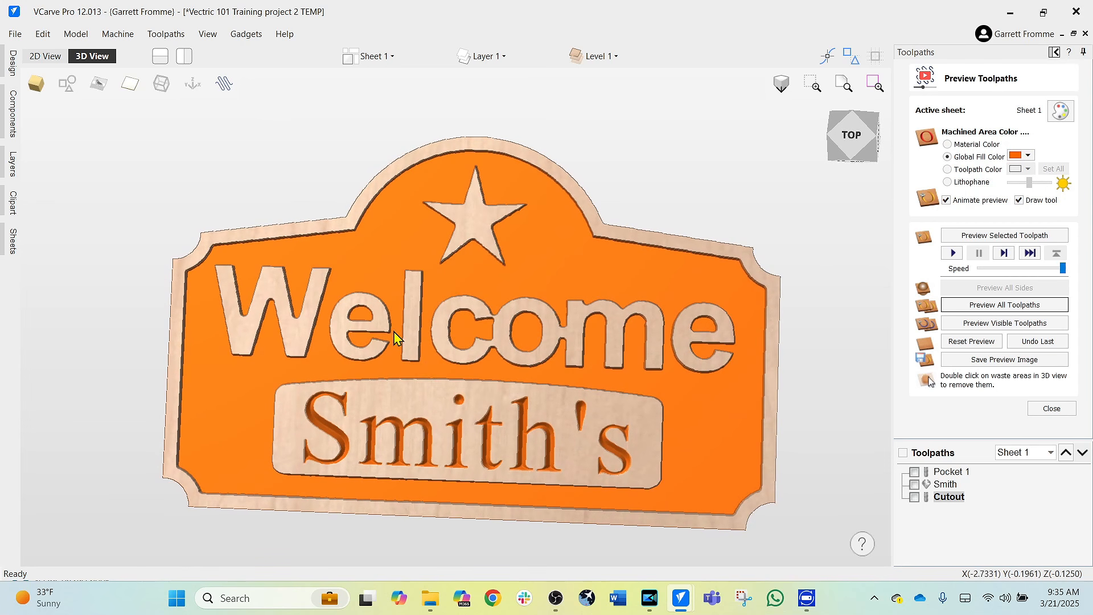
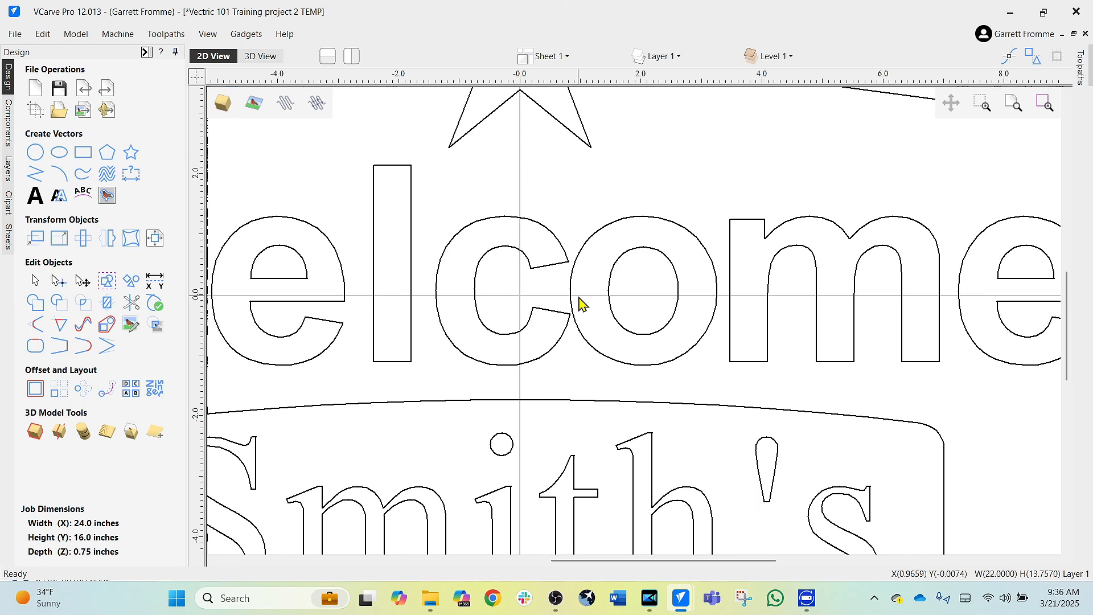
# Open the Welcome text for editing and tighten the spacing between the letters c and o
pyautogui.scroll(-1, 580, 301)
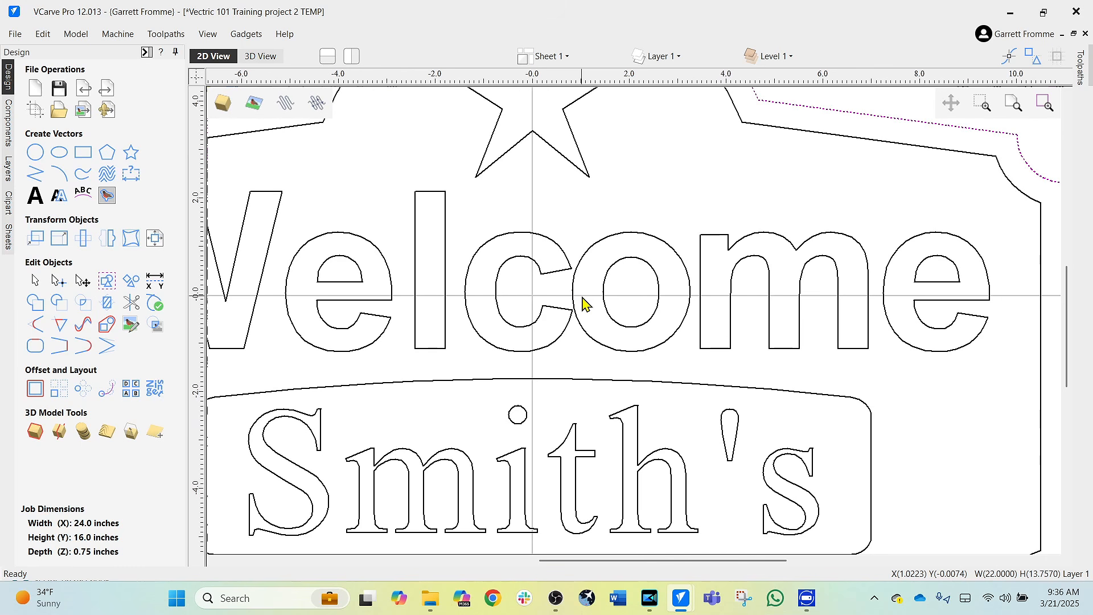
pyautogui.click(621, 236)
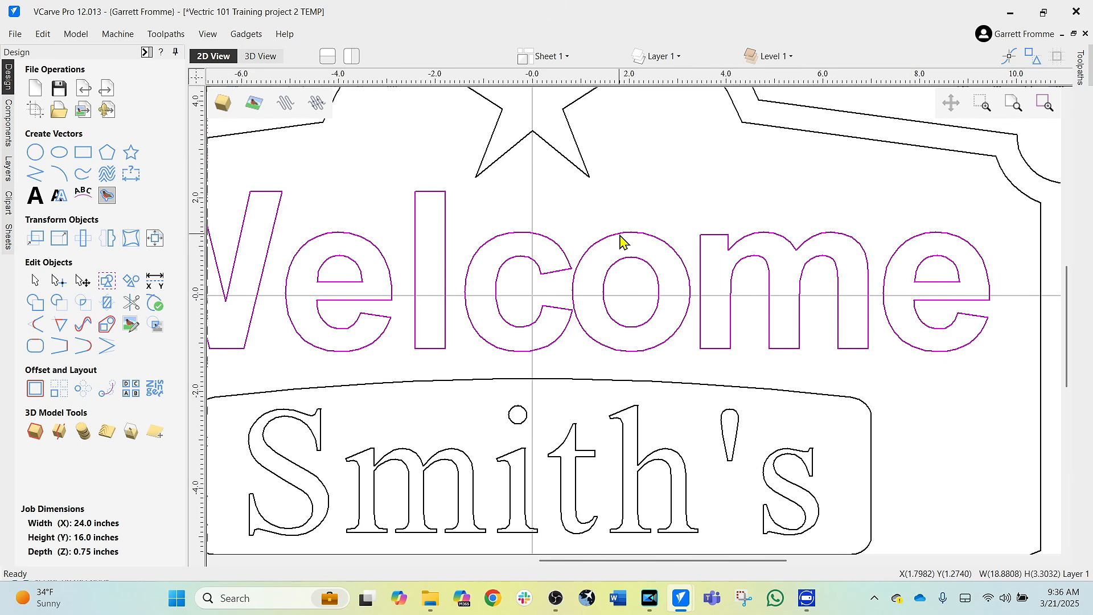
pyautogui.click(34, 197)
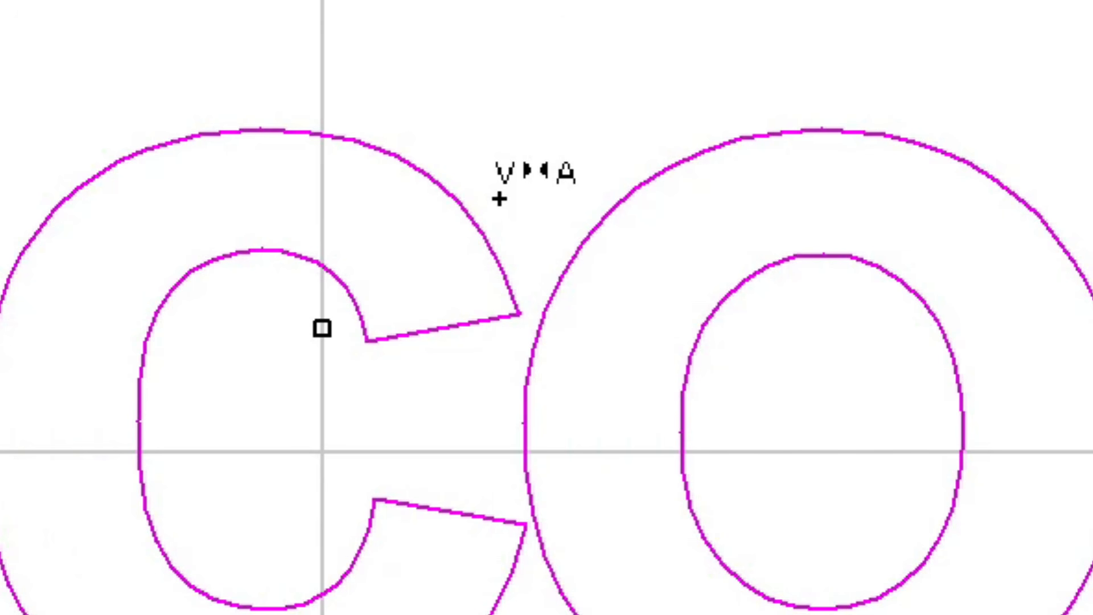
pyautogui.click(507, 235)
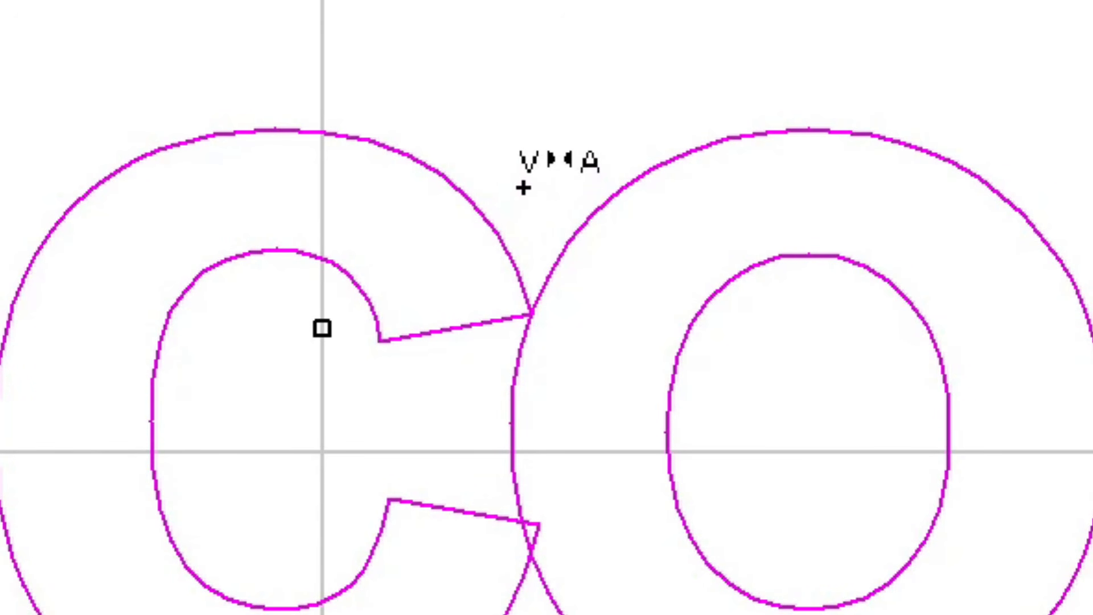
pyautogui.click(523, 187)
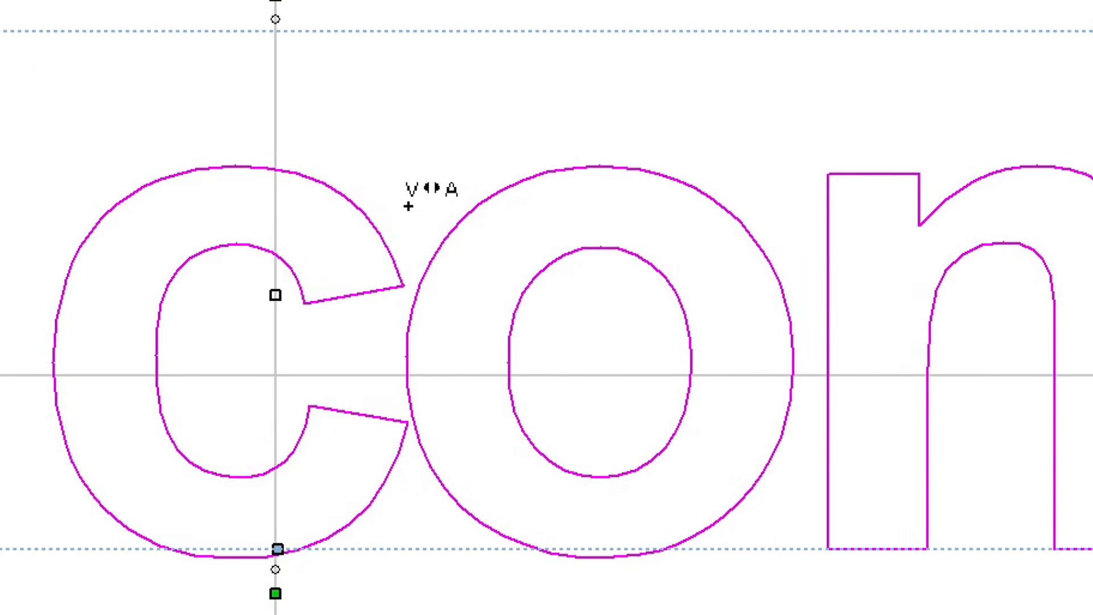
# Widen the letter spacing of the Welcome text between c and o and between o and m, and finish the text edit
pyautogui.keyDown('shift'); pyautogui.click(408, 206); pyautogui.keyUp('shift')
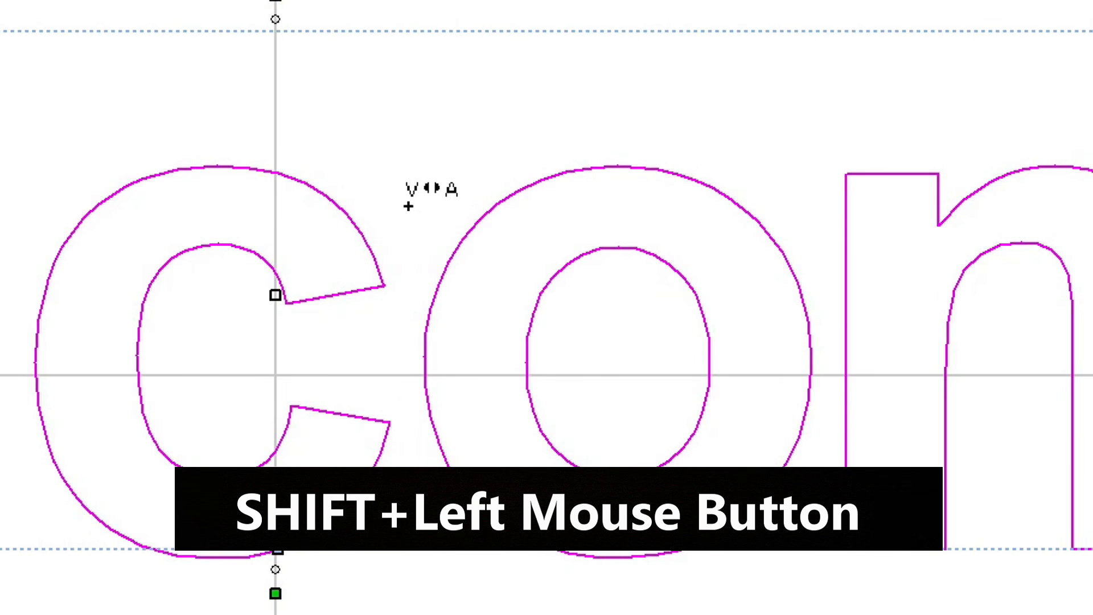
pyautogui.keyDown('shift'); pyautogui.click(408, 206); pyautogui.keyUp('shift')
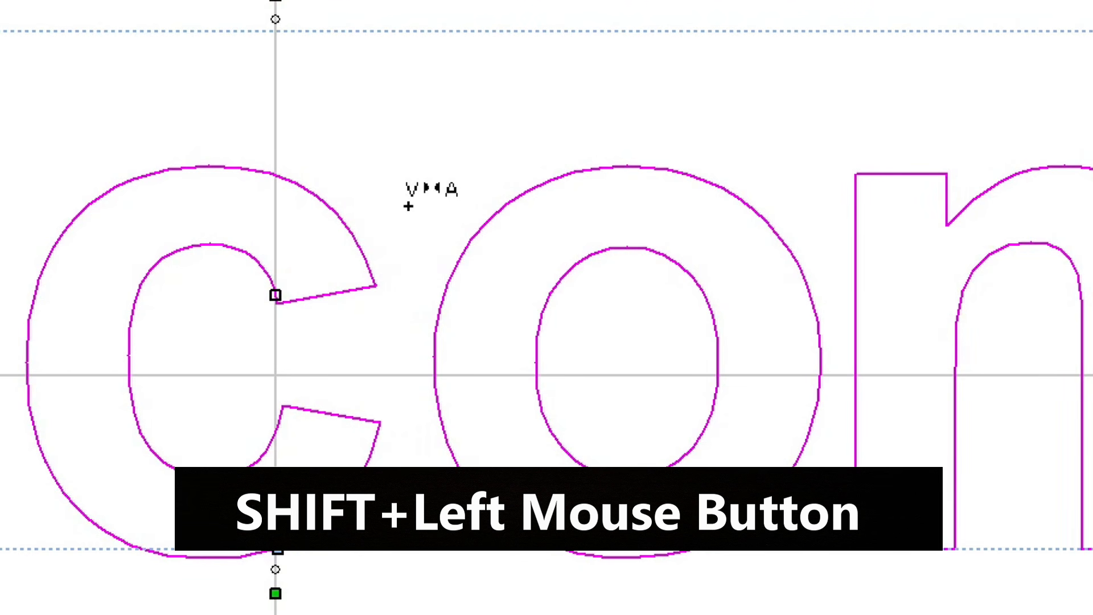
pyautogui.keyDown('shift'); pyautogui.click(831, 323); pyautogui.keyUp('shift')
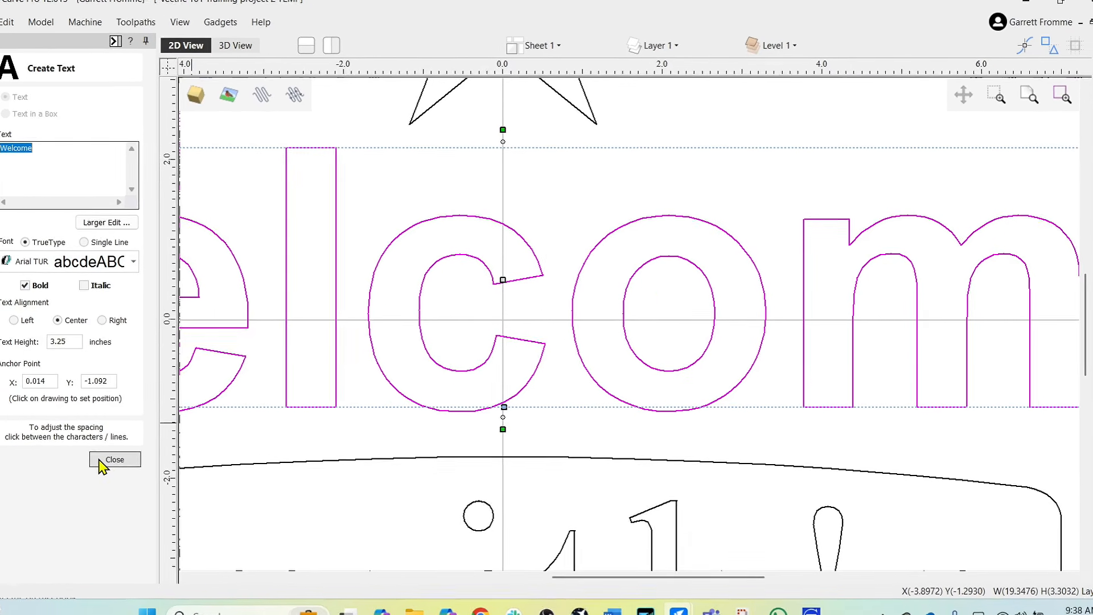
pyautogui.click(19, 489)
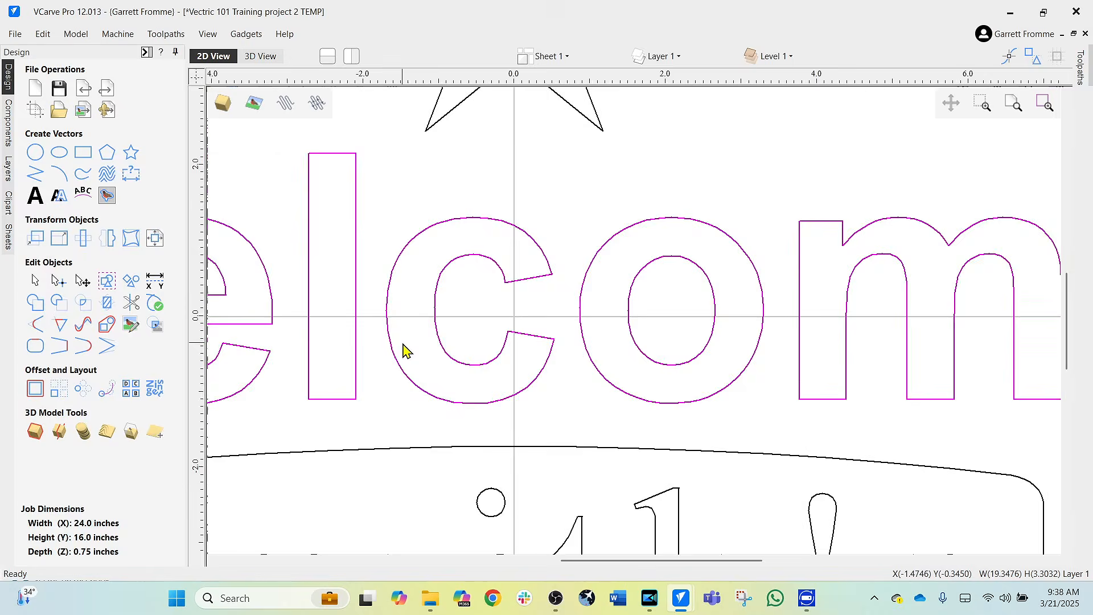
# Compare the respaced Welcome outlines with the previously carved letters in the 3D preview, focusing on the gap between c and o
pyautogui.scroll(-5, 402, 349)
pyautogui.scroll(-2, 549, 310)
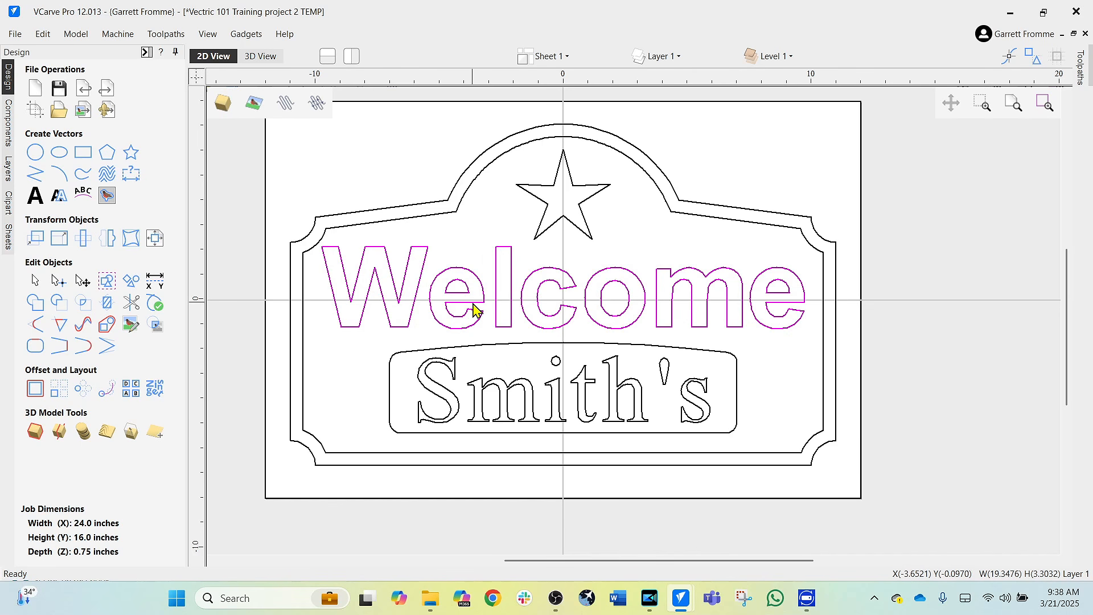
pyautogui.press('F10')
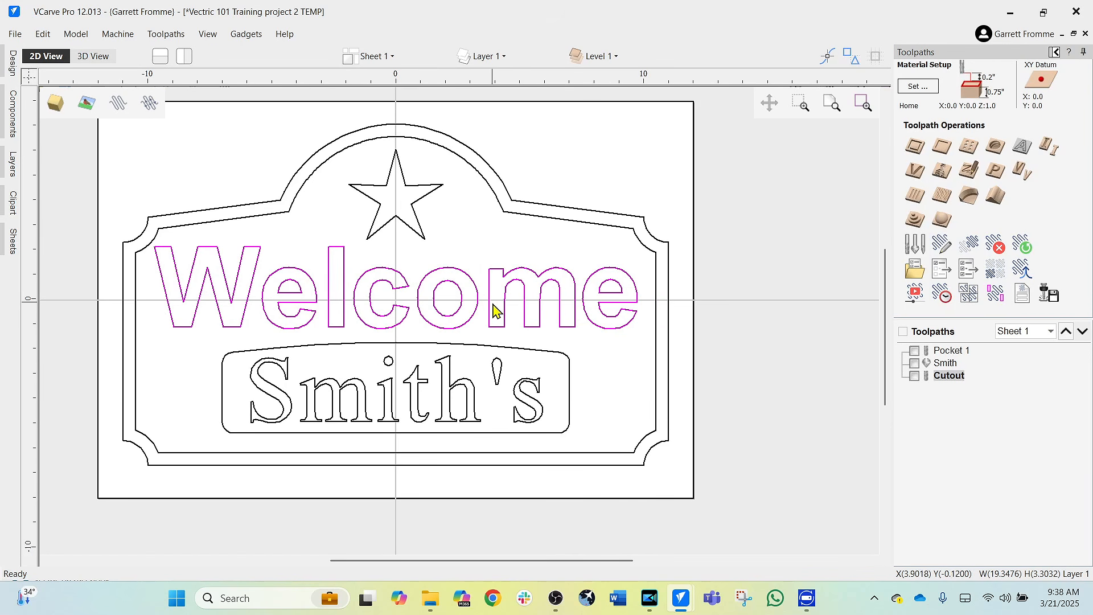
pyautogui.click(101, 58)
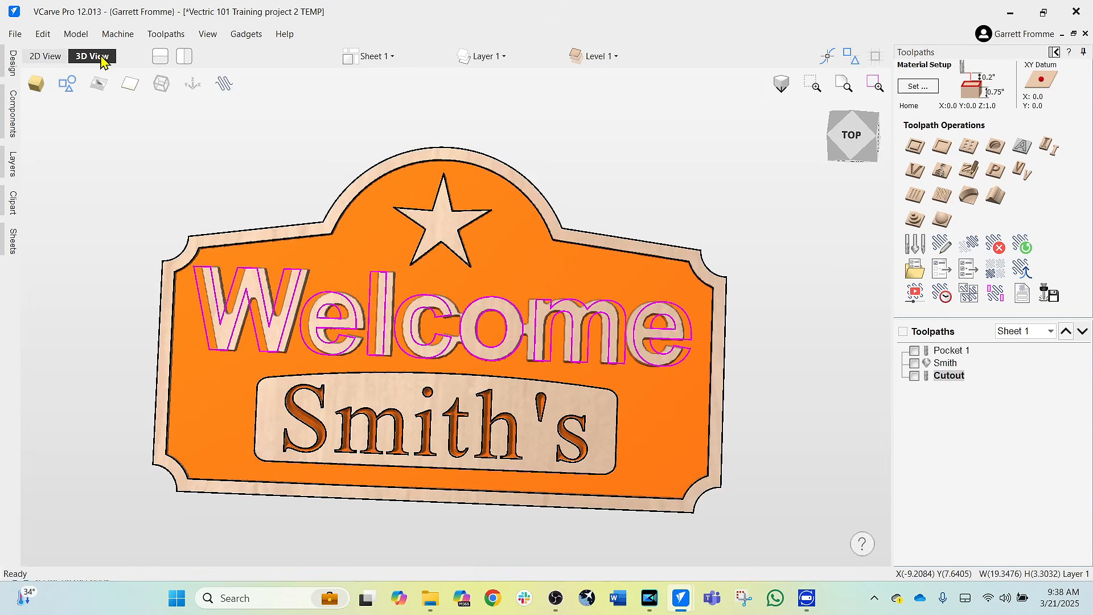
pyautogui.scroll(4, 450, 354)
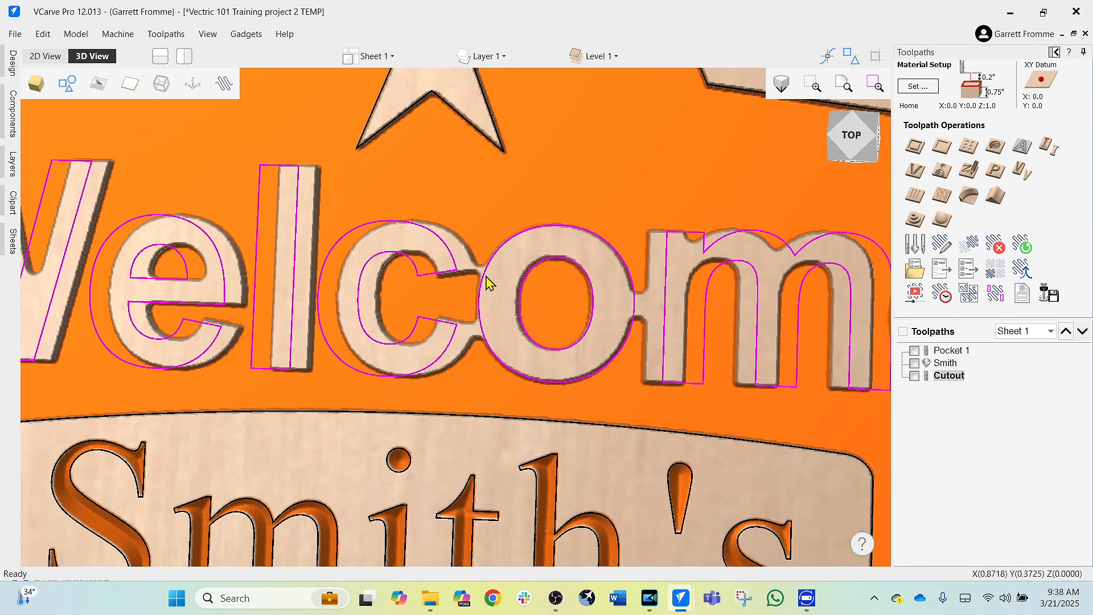
pyautogui.scroll(2, 507, 288)
pyautogui.scroll(2, 508, 287)
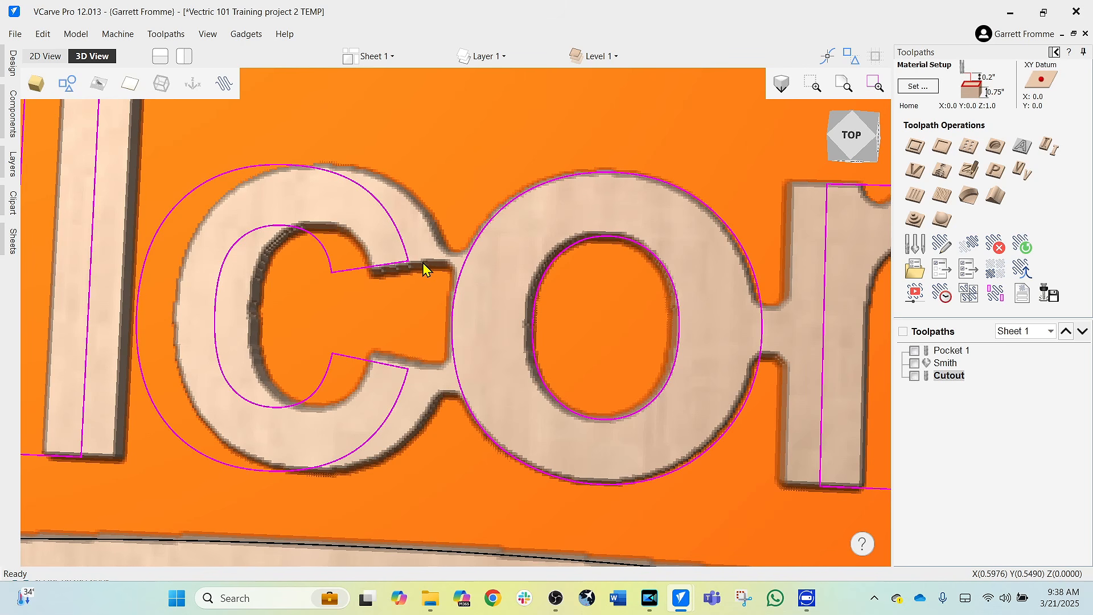
# Recalculate all toolpaths so they follow the respaced Welcome letters
pyautogui.scroll(-5, 428, 267)
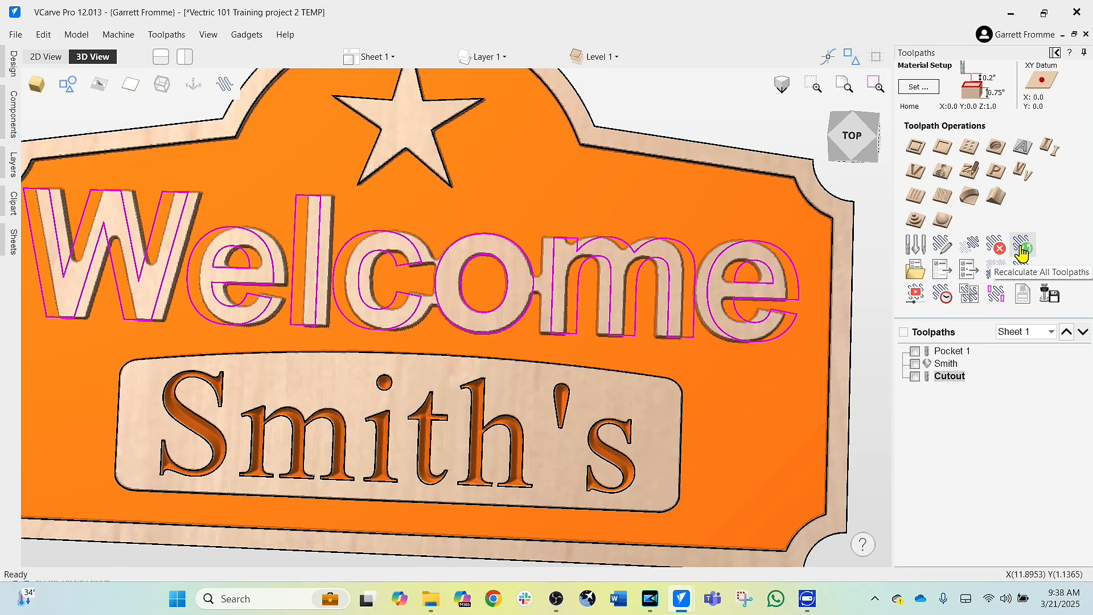
pyautogui.click(1022, 251)
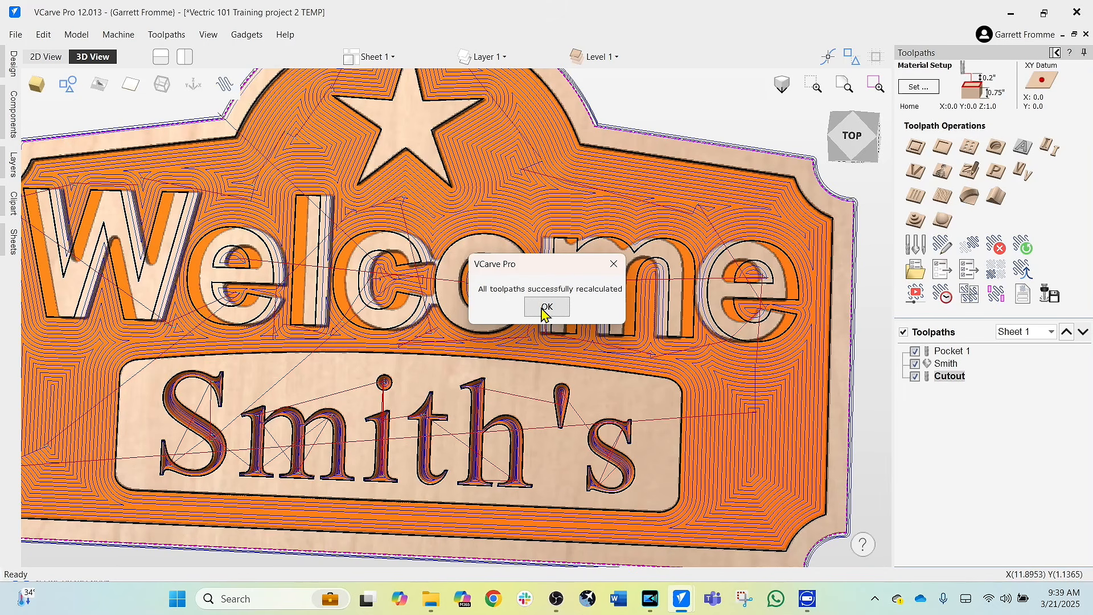
pyautogui.click(545, 312)
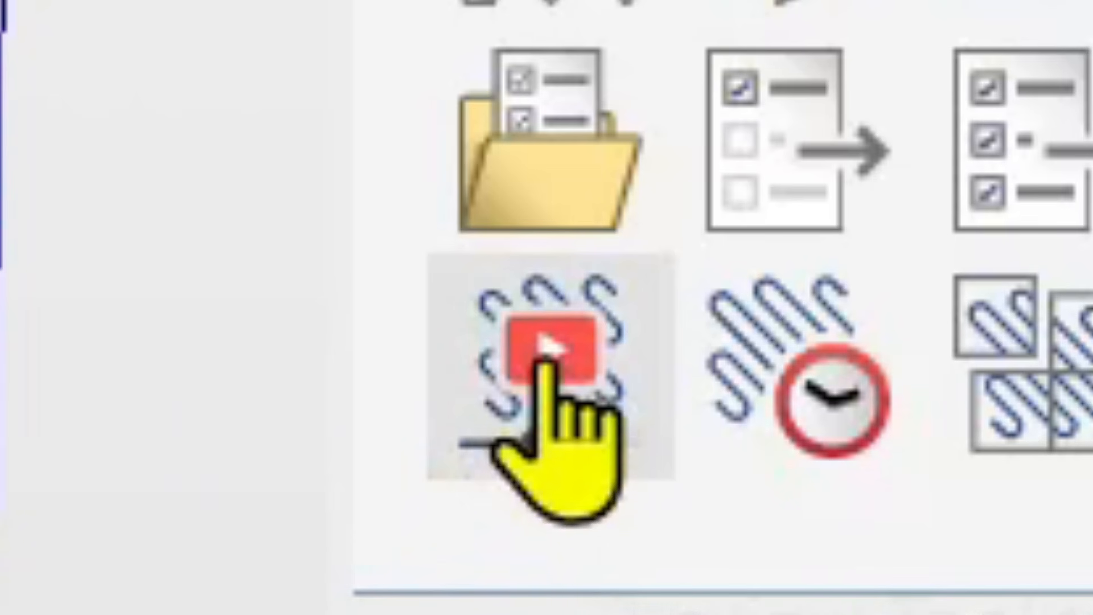
# Reset the toolpath preview and simulate all toolpaths again
pyautogui.click(544, 359)
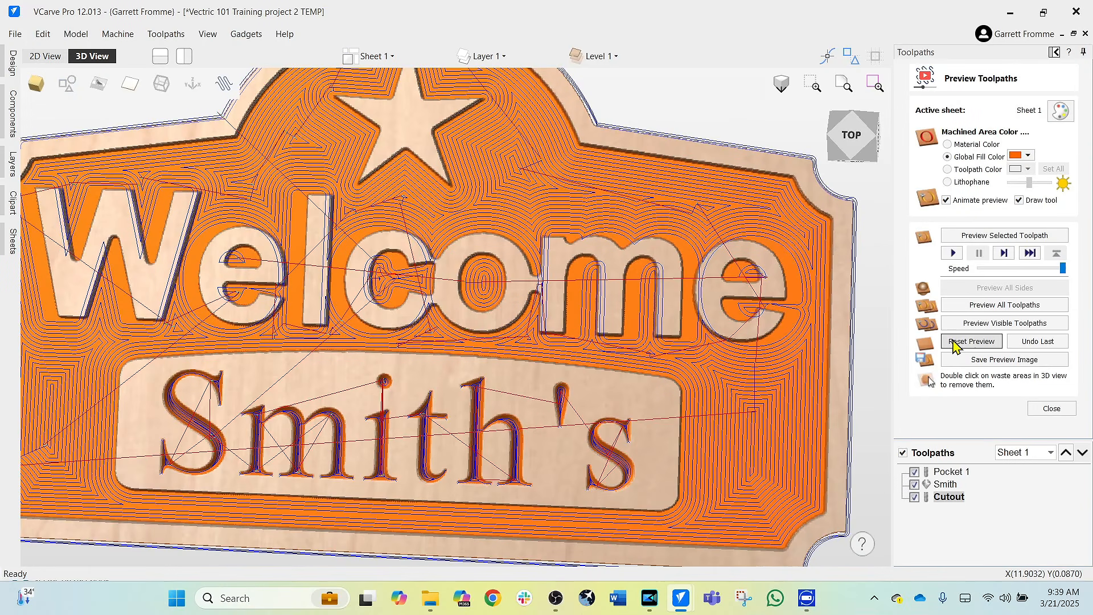
pyautogui.scroll(-2, 749, 354)
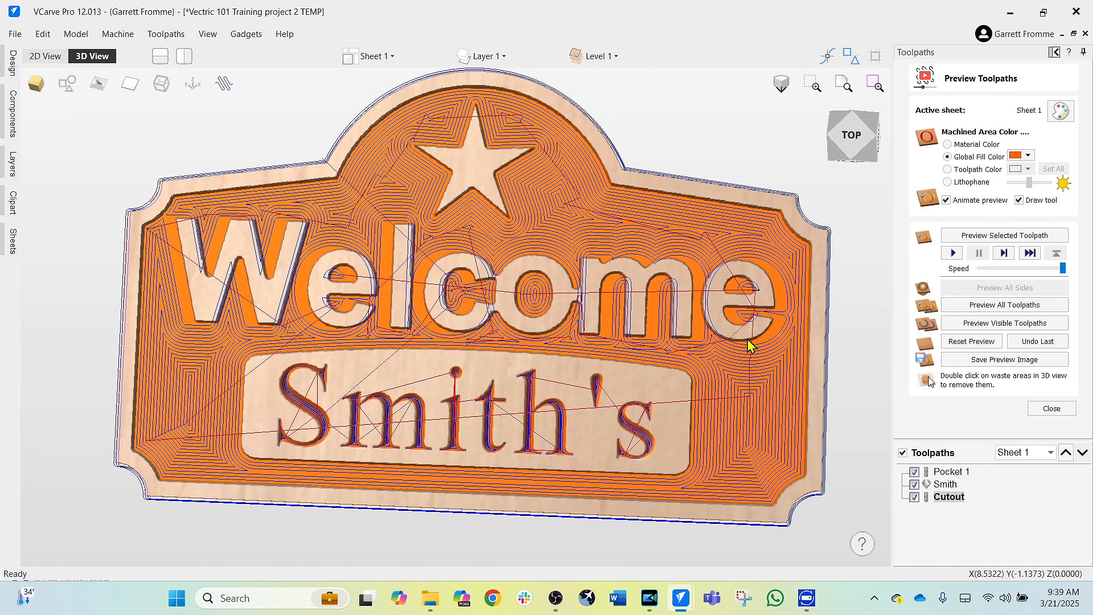
pyautogui.click(957, 344)
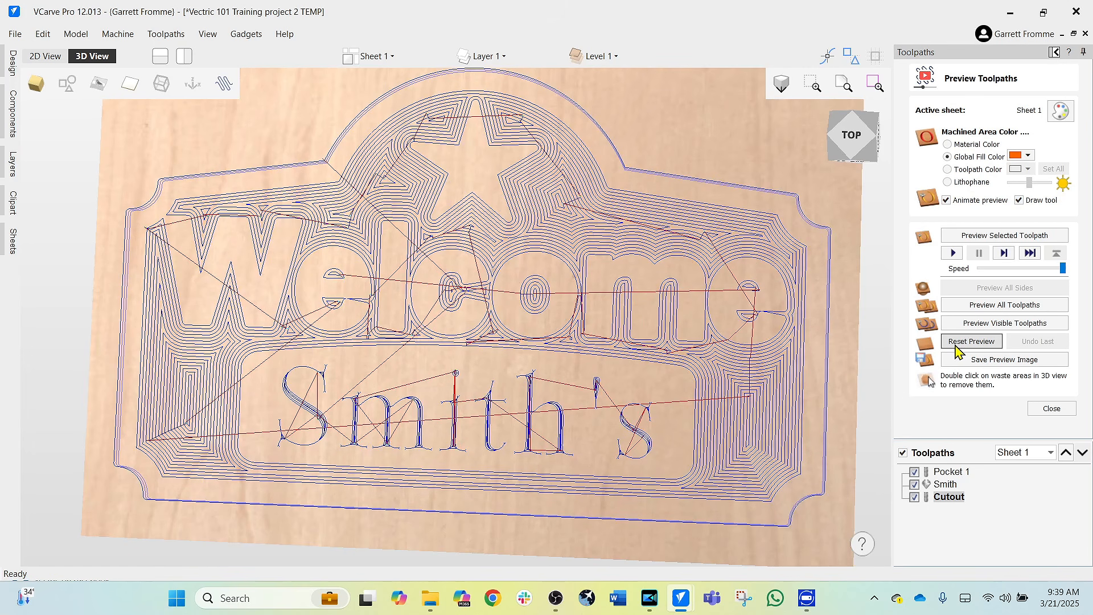
pyautogui.click(966, 308)
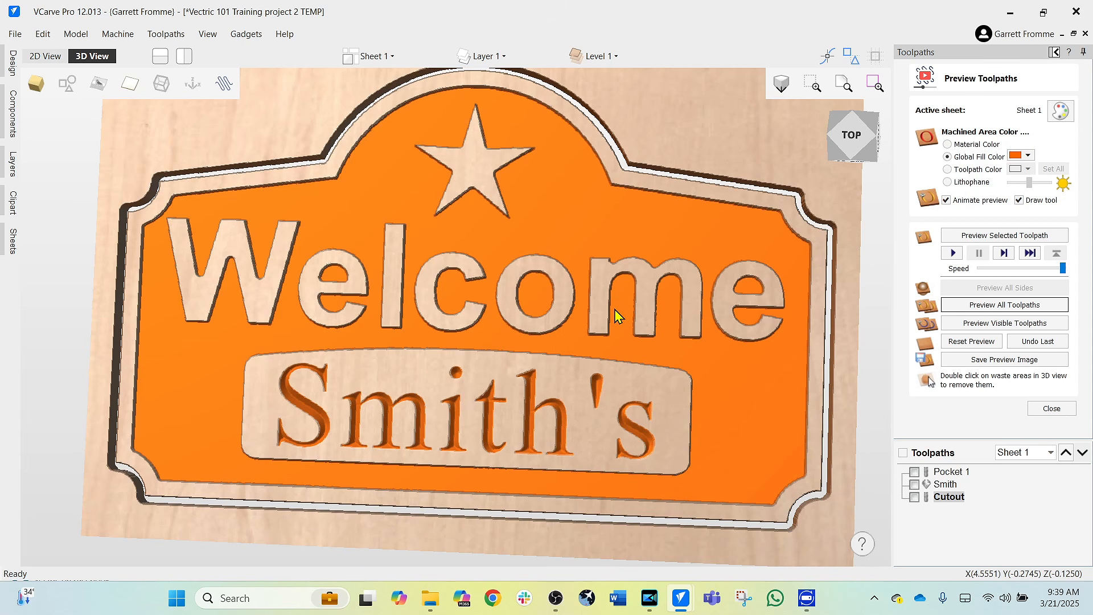
# Remove the waste material around the sign in the updated 3D preview and inspect the finished piece at an angle
pyautogui.moveTo(606, 317); pyautogui.dragTo(586, 345, button='middle')
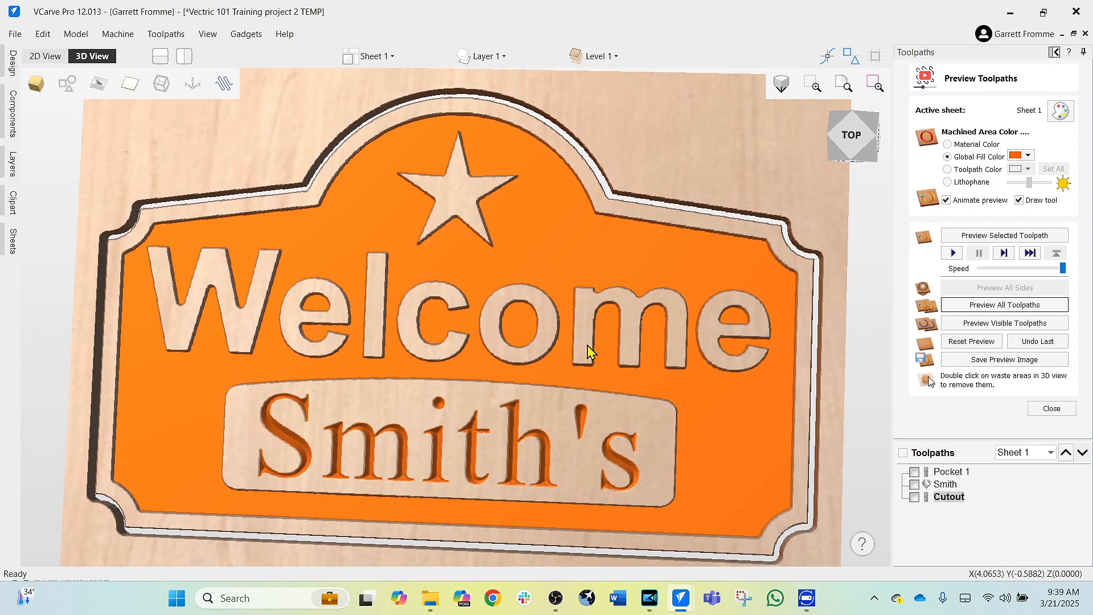
pyautogui.doubleClick(693, 169)
pyautogui.moveTo(525, 371); pyautogui.dragTo(585, 303)
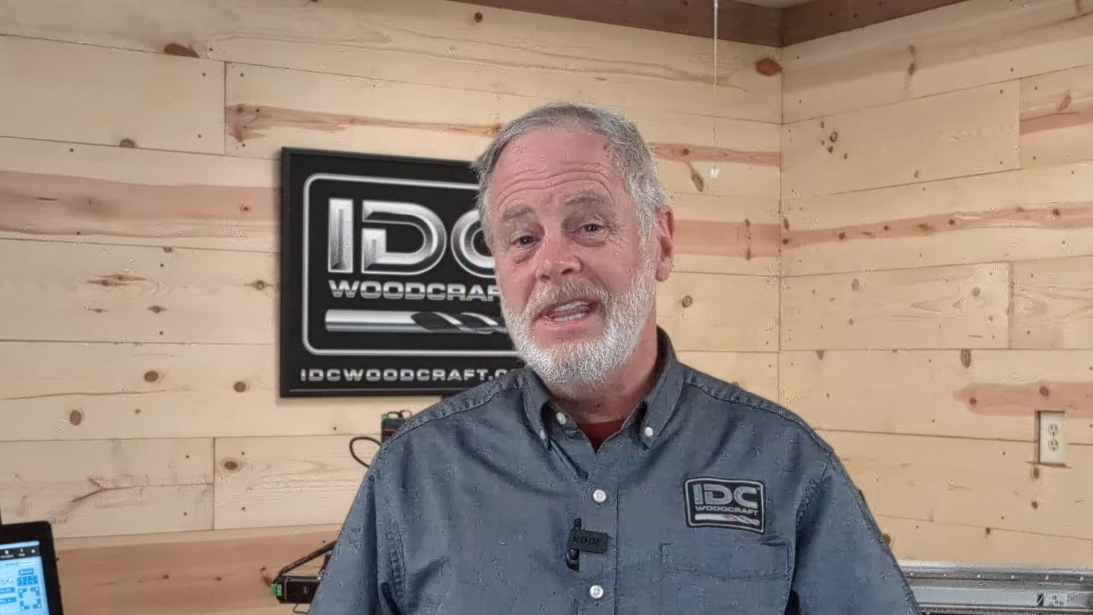
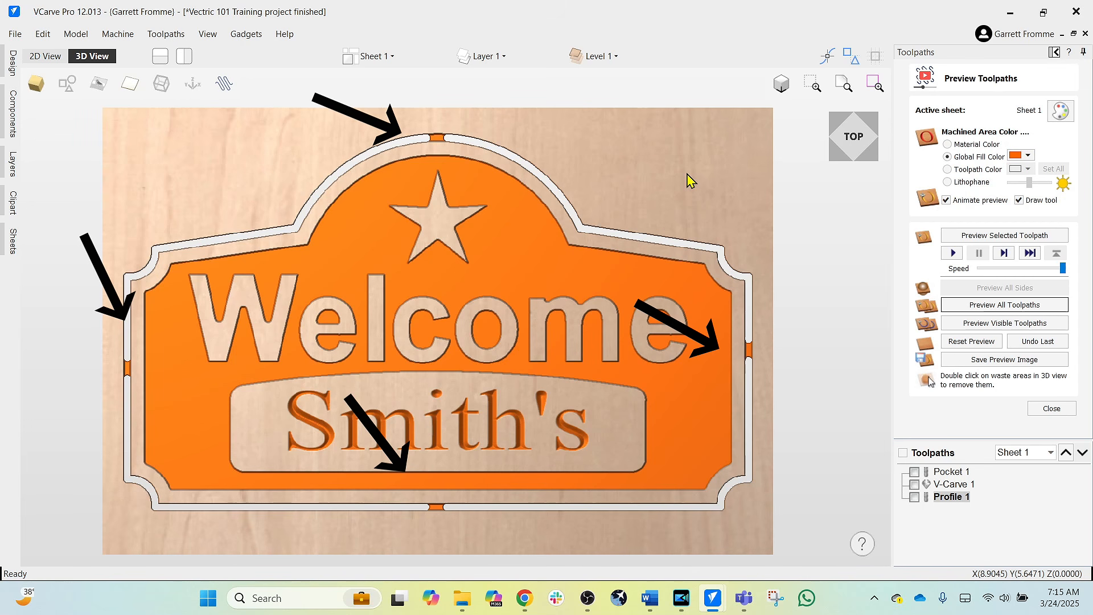
# Examine the holding tabs along the sign's outer cutout in the finished project's 3D preview, up close and at an angle
pyautogui.scroll(5, 463, 519)
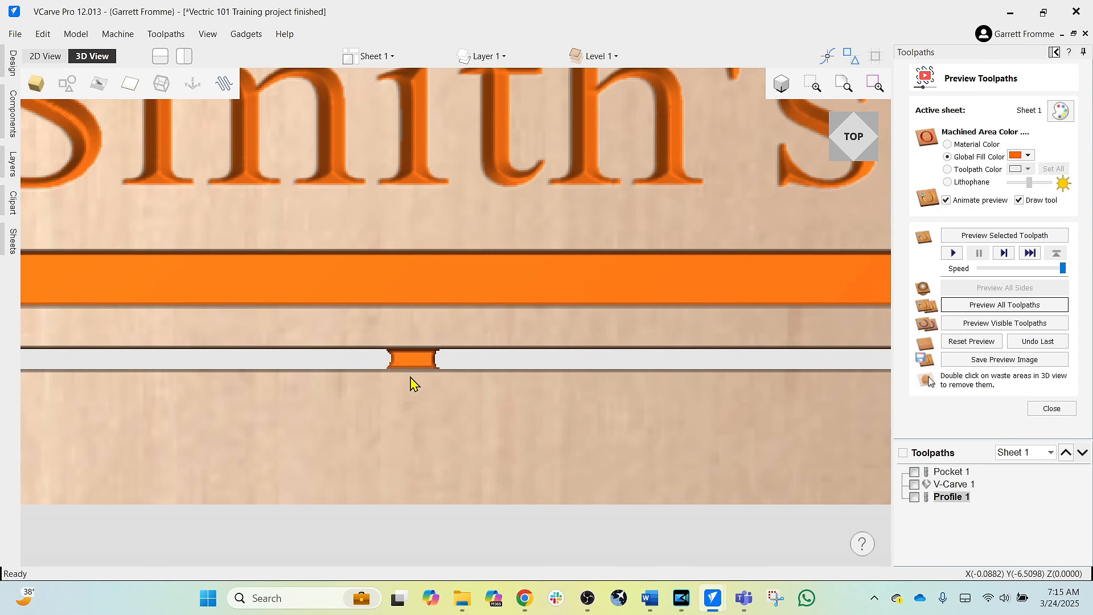
pyautogui.scroll(-1, 414, 384)
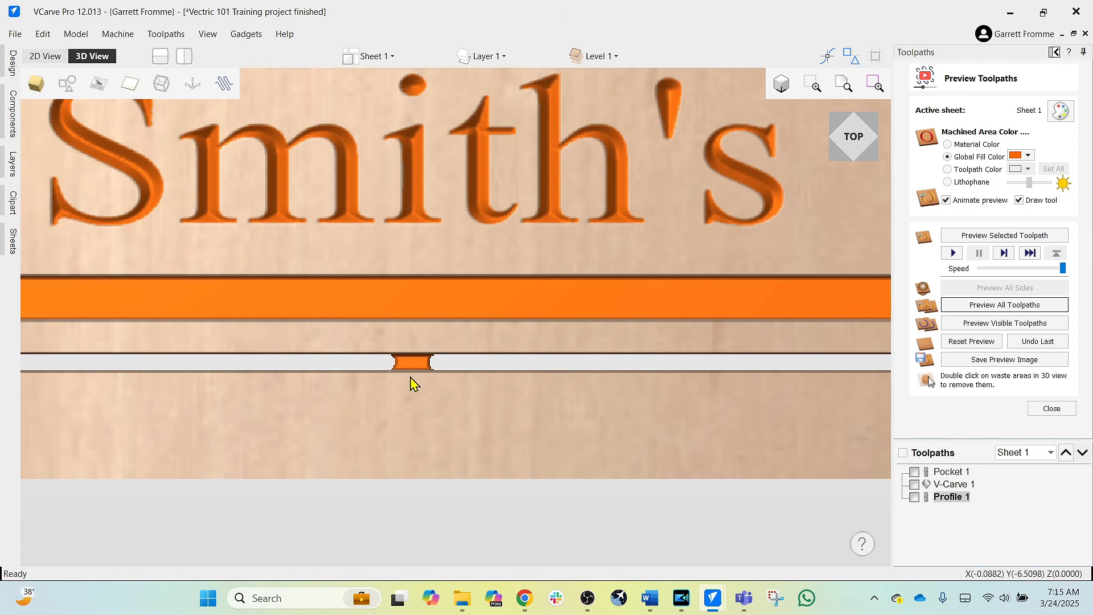
pyautogui.scroll(2, 421, 388)
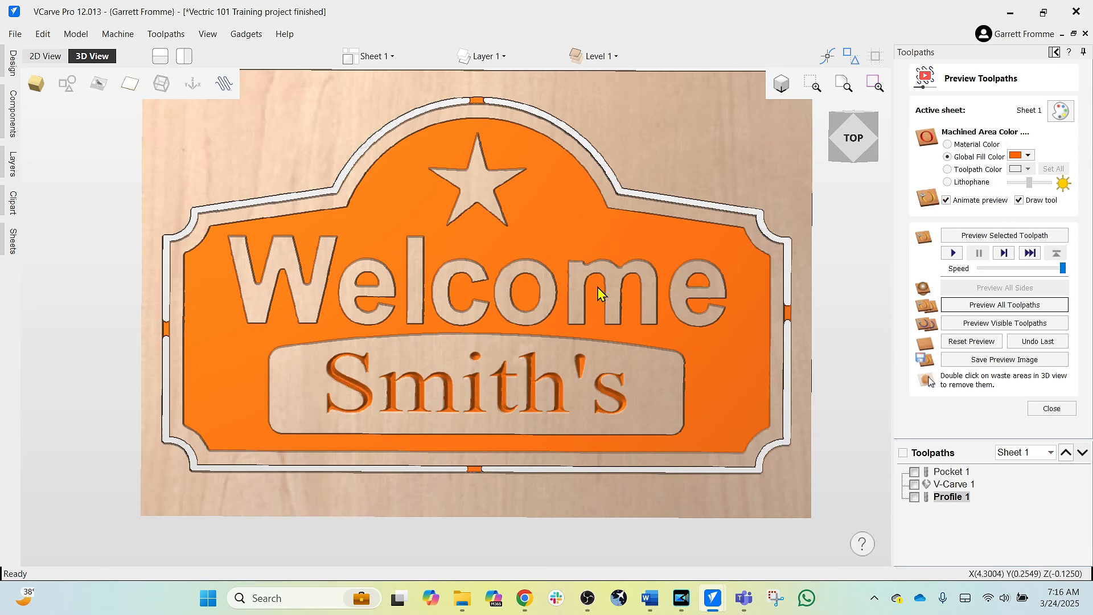
pyautogui.scroll(-2, 599, 307)
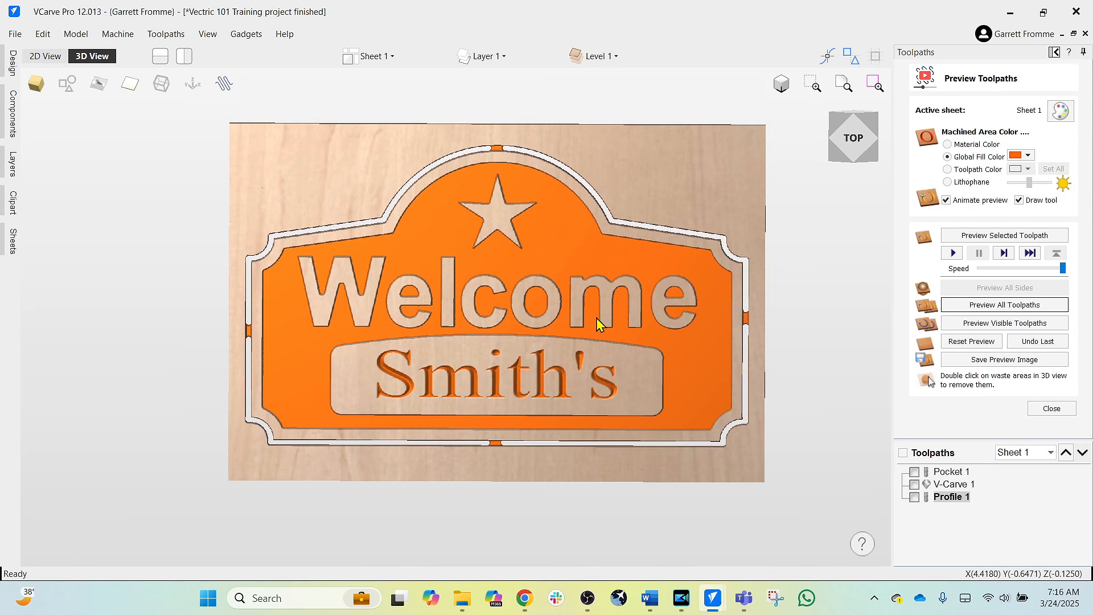
pyautogui.moveTo(502, 440); pyautogui.dragTo(593, 235)
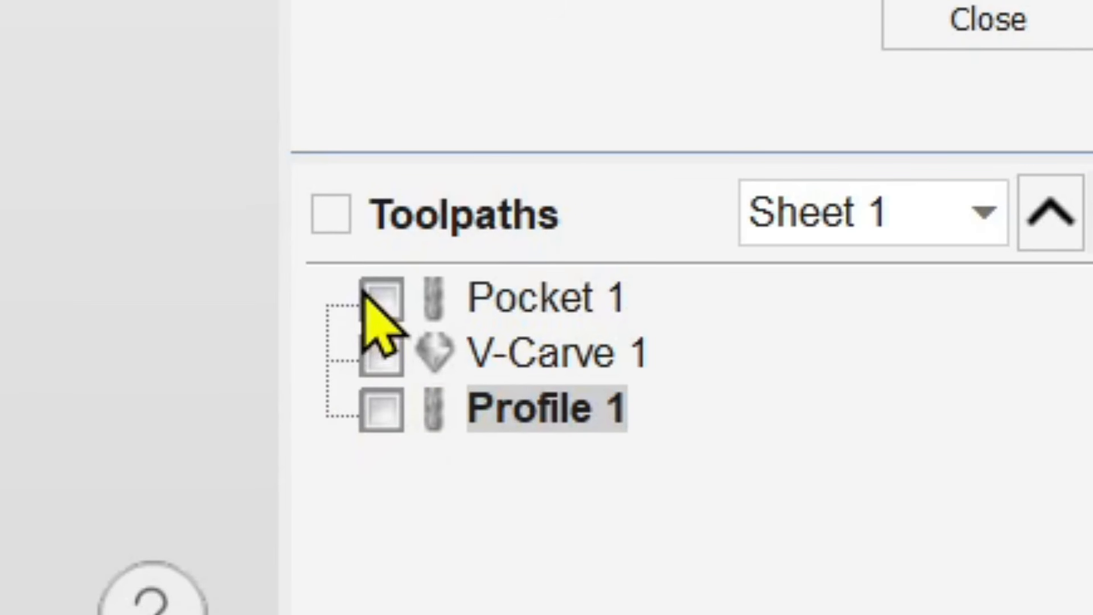
# Show the Profile 1 toolpath passes and hide the material block in the 3D view
pyautogui.click(382, 426)
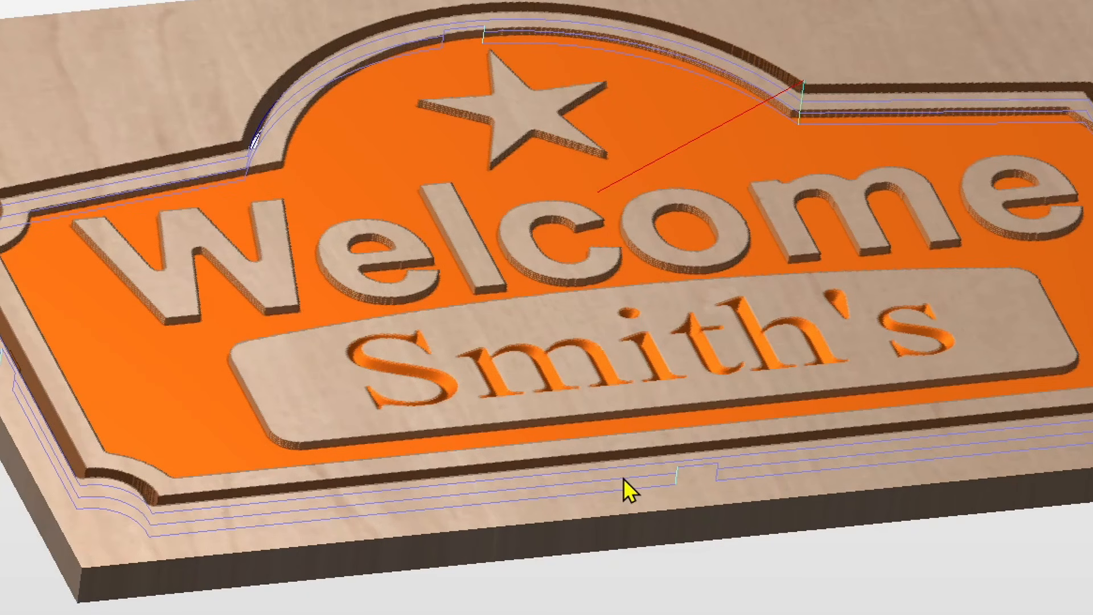
pyautogui.scroll(-2, 122, 341)
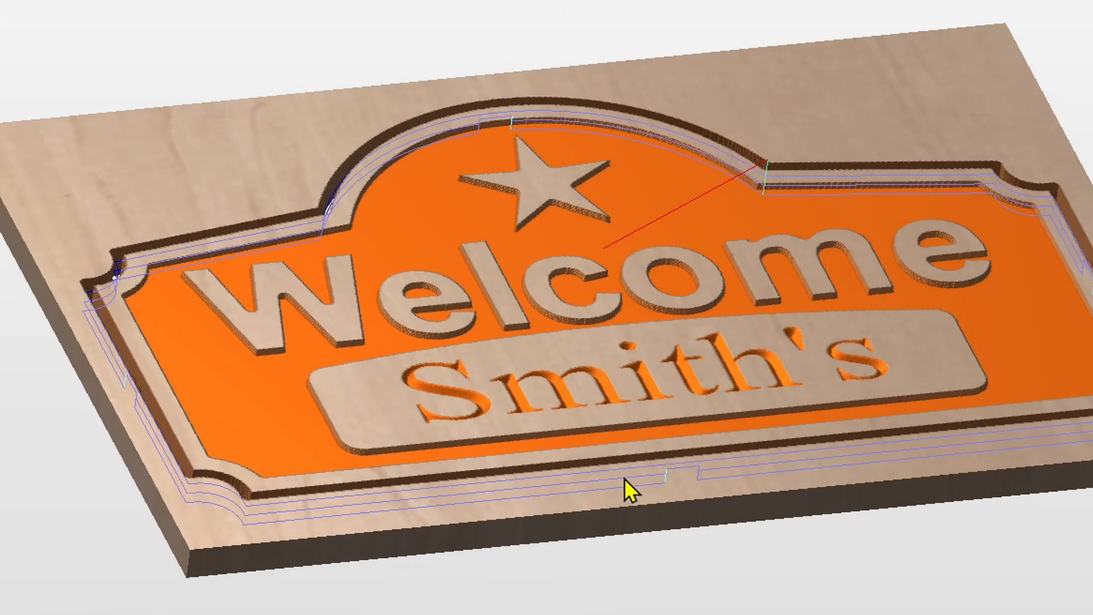
pyautogui.moveTo(121, 340); pyautogui.dragTo(19, 351, button='middle')
pyautogui.moveTo(555, 485); pyautogui.dragTo(542, 483, button='middle')
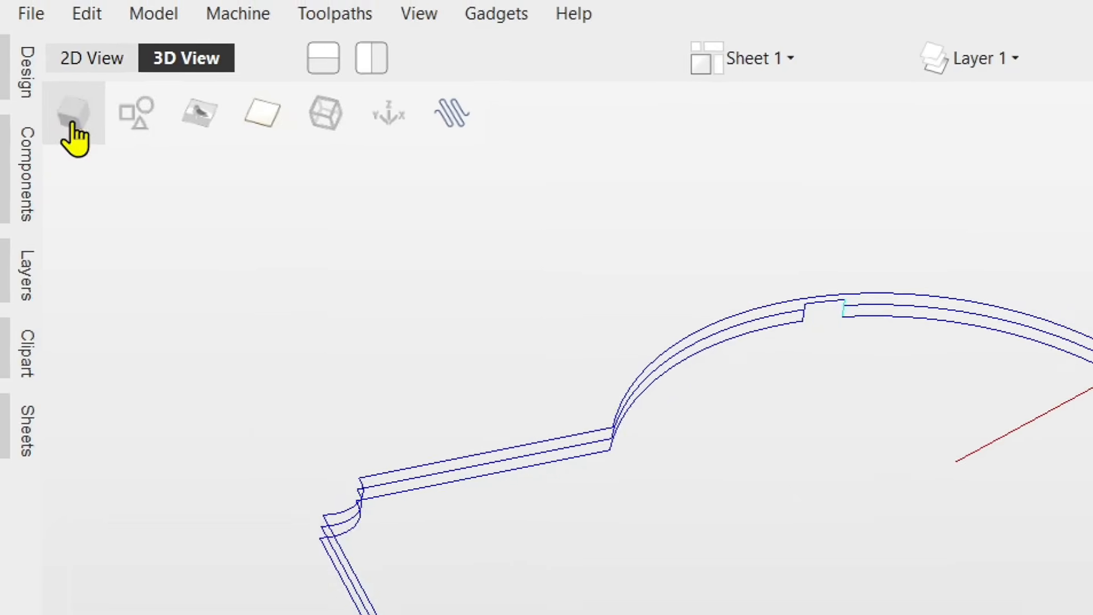
# Examine how the Profile 1 passes rise over the holding tab on the sign's lower edge
pyautogui.moveTo(549, 403); pyautogui.dragTo(622, 384)
pyautogui.scroll(1, 558, 392)
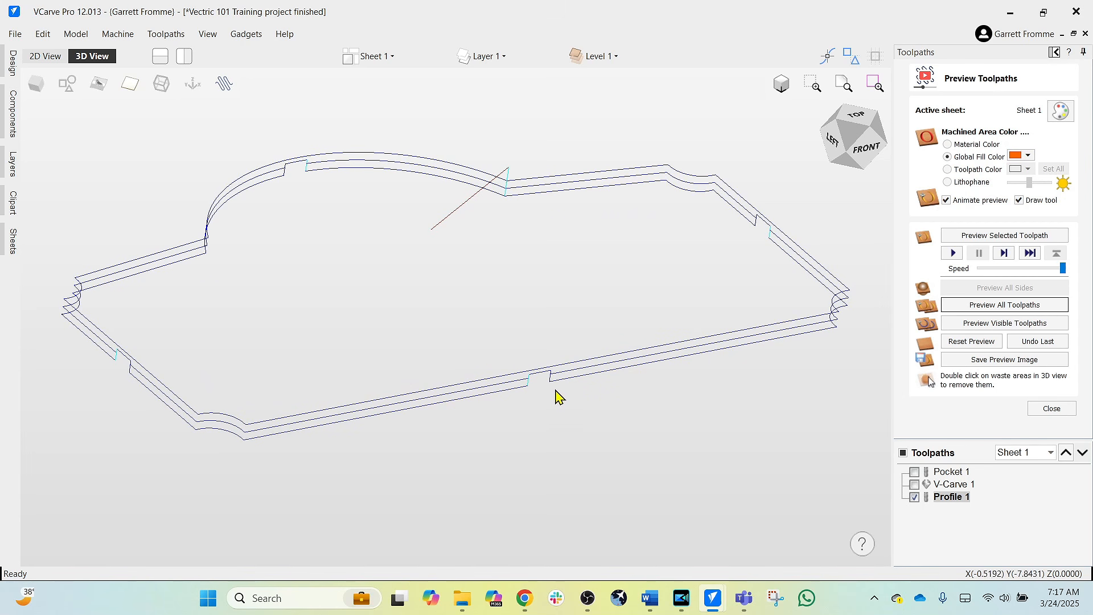
pyautogui.scroll(1, 545, 392)
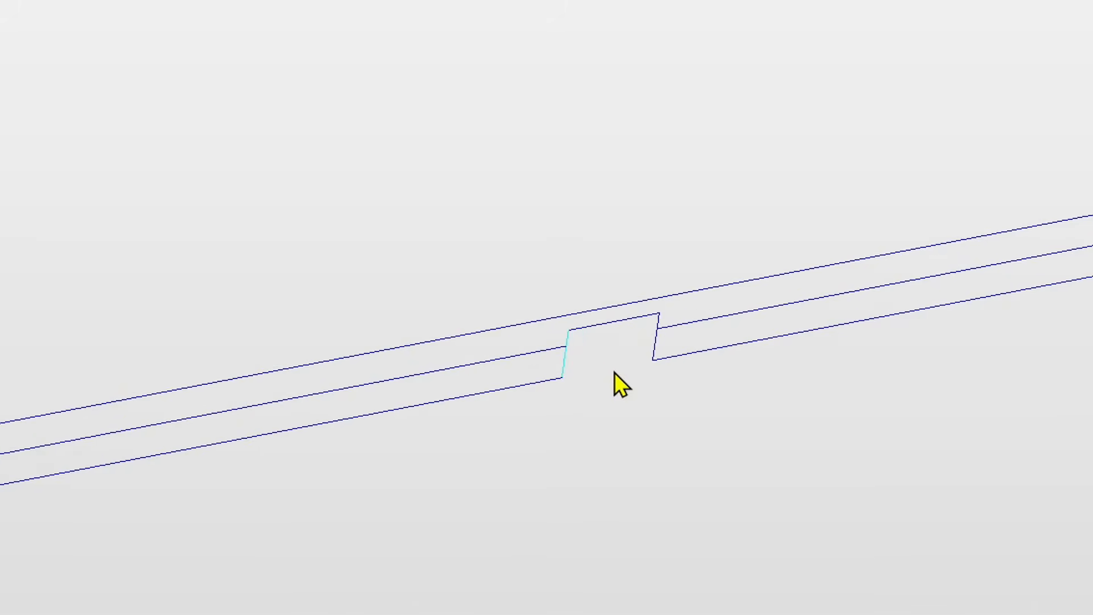
pyautogui.scroll(1, 586, 378)
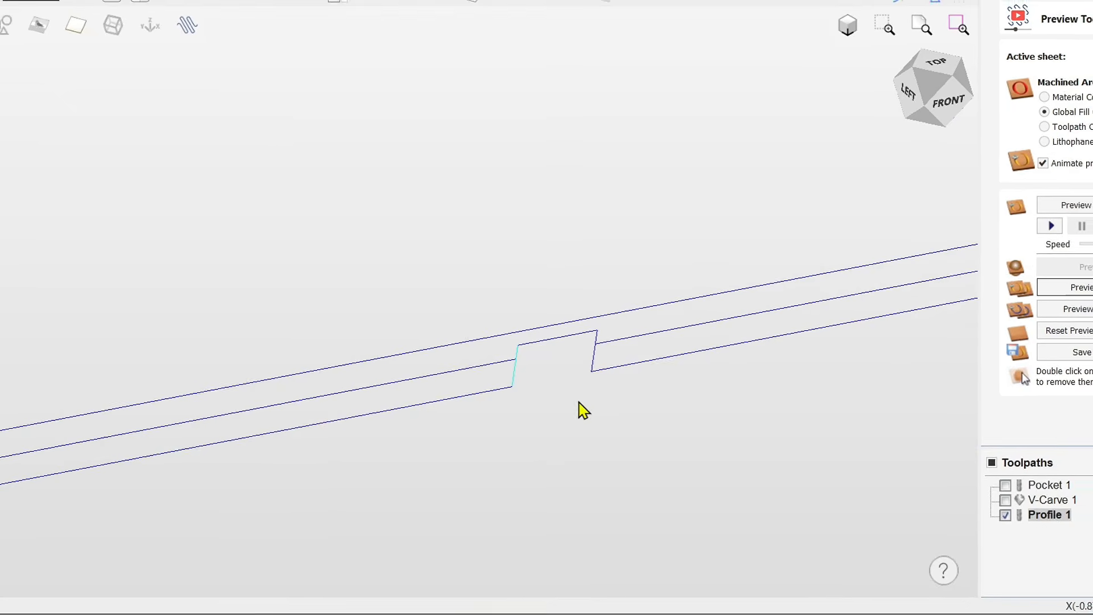
# Show the material block again, hide the Profile 1 toolpath and inspect the sign's four holding tabs from near the top
pyautogui.scroll(-6, 578, 402)
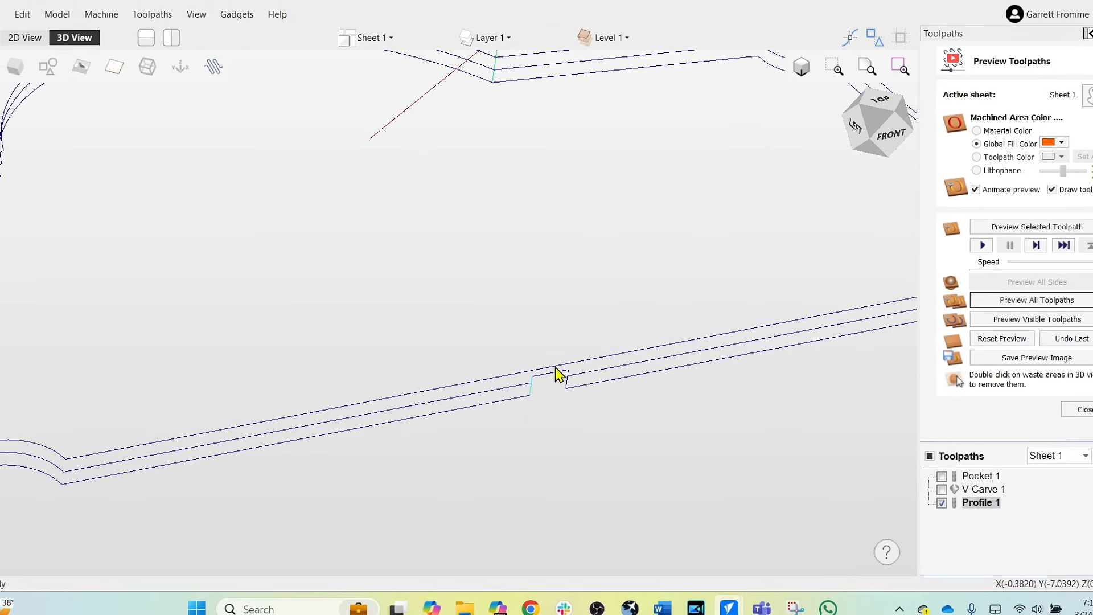
pyautogui.moveTo(519, 328); pyautogui.dragTo(501, 402)
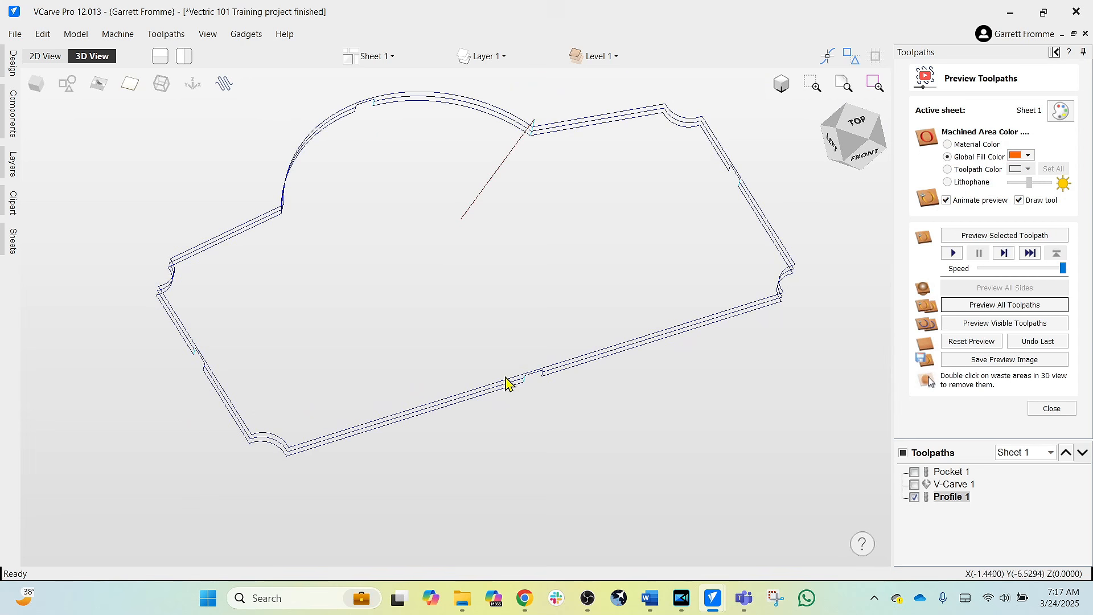
pyautogui.moveTo(501, 347); pyautogui.dragTo(502, 399, button='middle')
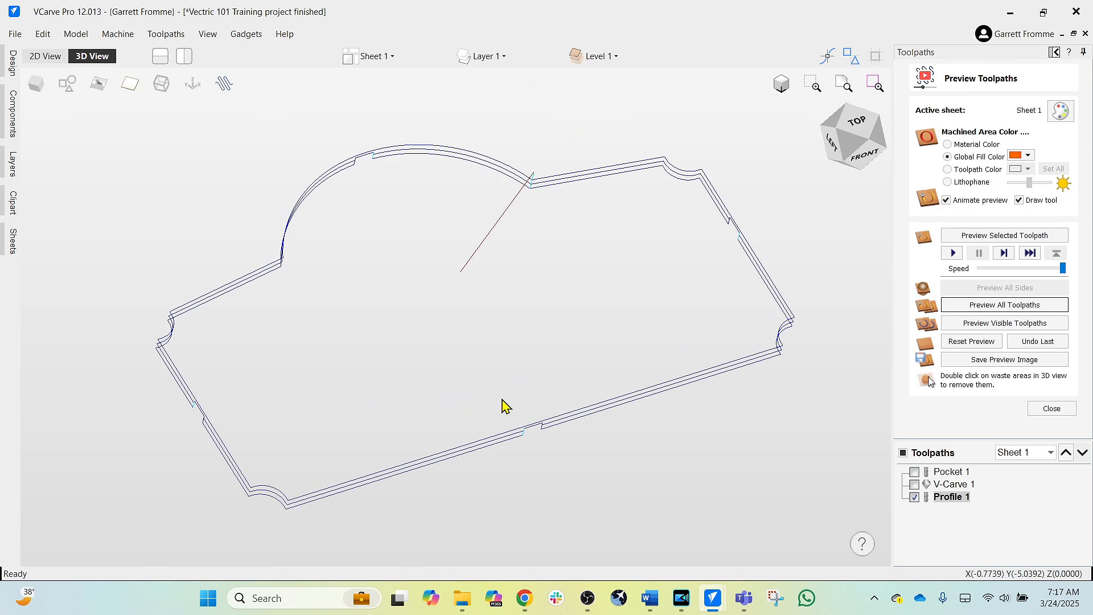
pyautogui.click(35, 83)
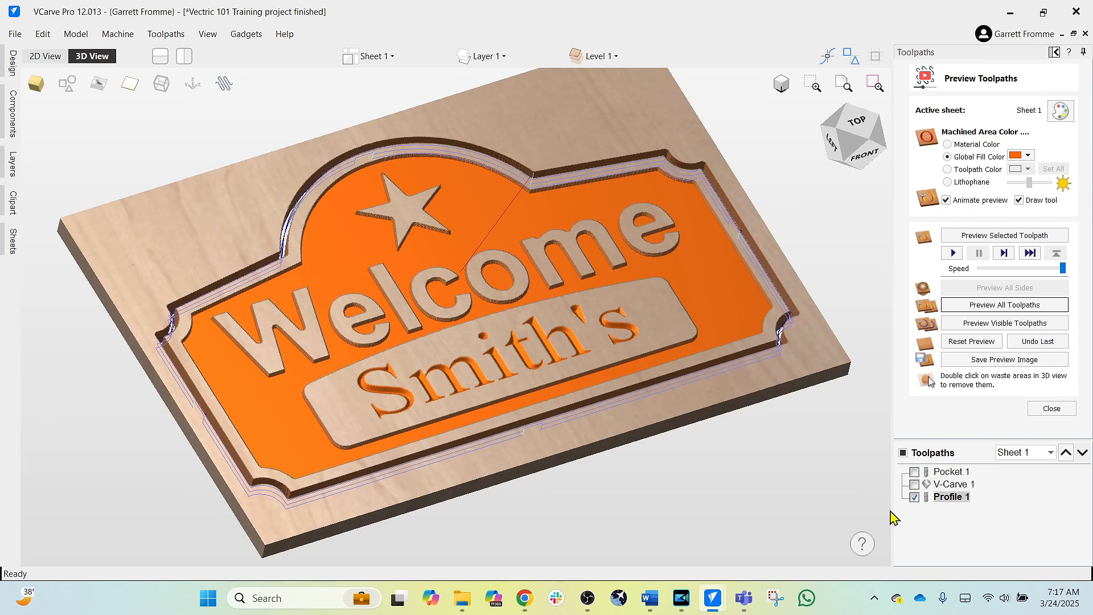
pyautogui.click(914, 496)
pyautogui.moveTo(620, 346); pyautogui.dragTo(512, 470)
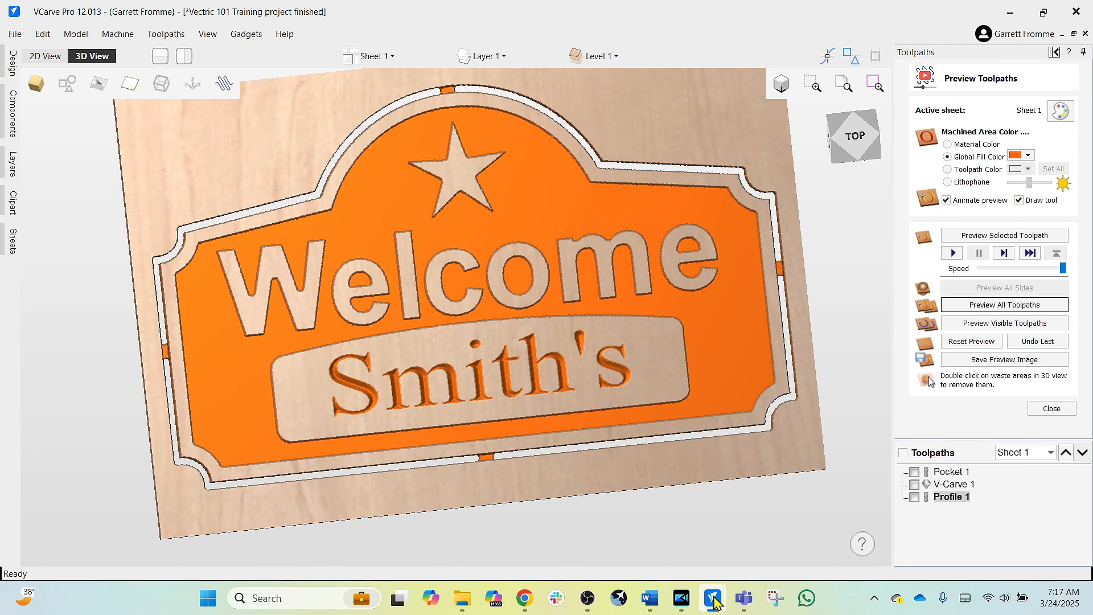
# Switch to the Vectric 101 Training project 2 TEMP file and open its Cutout profile toolpath for editing
pyautogui.moveTo(714, 600)
pyautogui.click(756, 544)
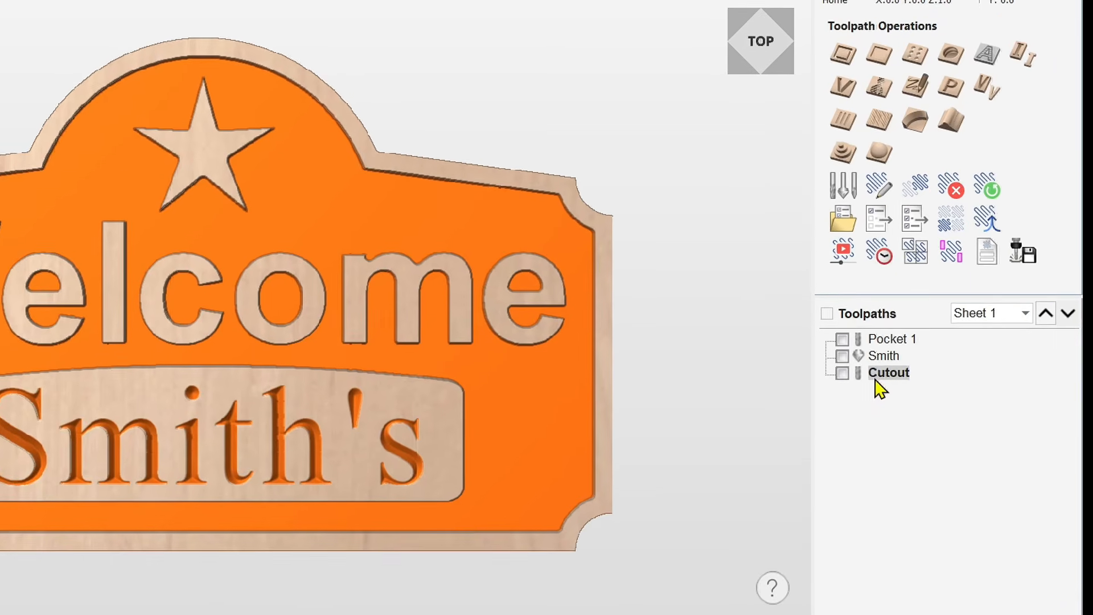
pyautogui.moveTo(938, 394)
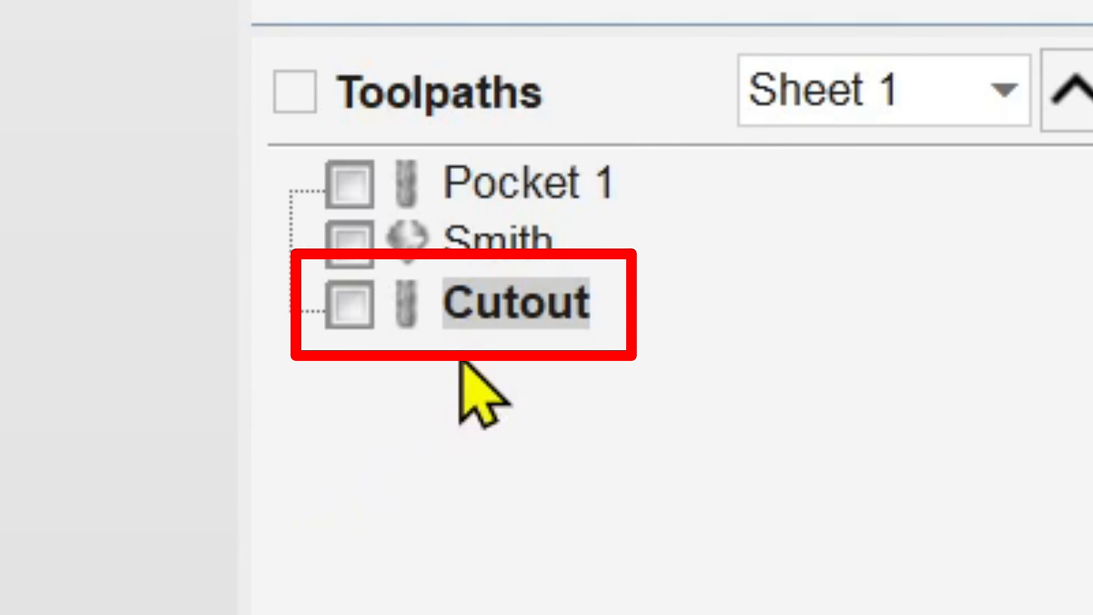
pyautogui.moveTo(468, 322)
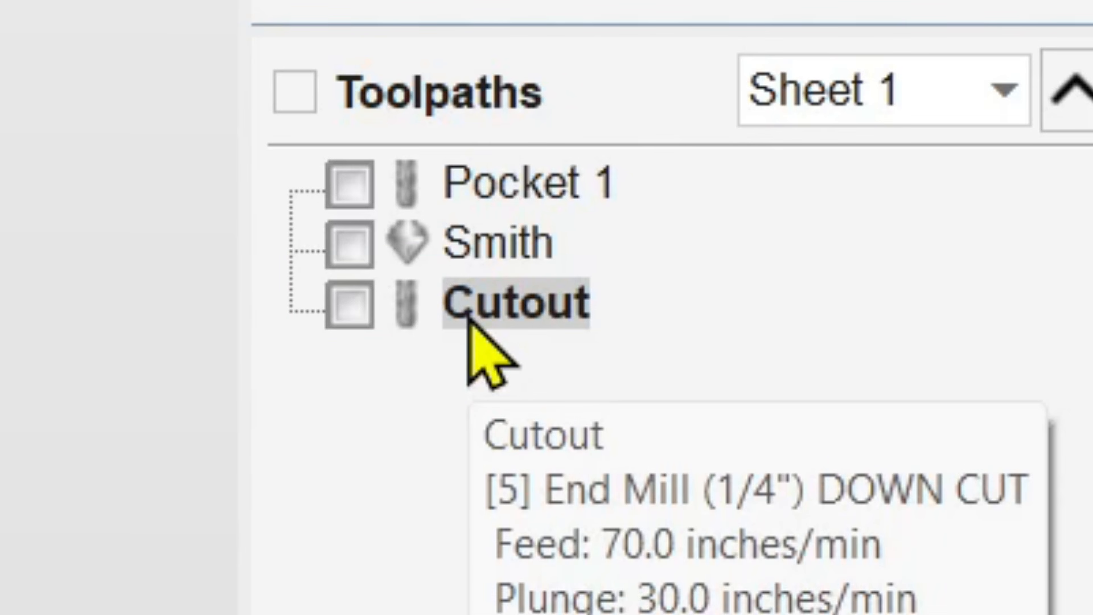
pyautogui.doubleClick(468, 322)
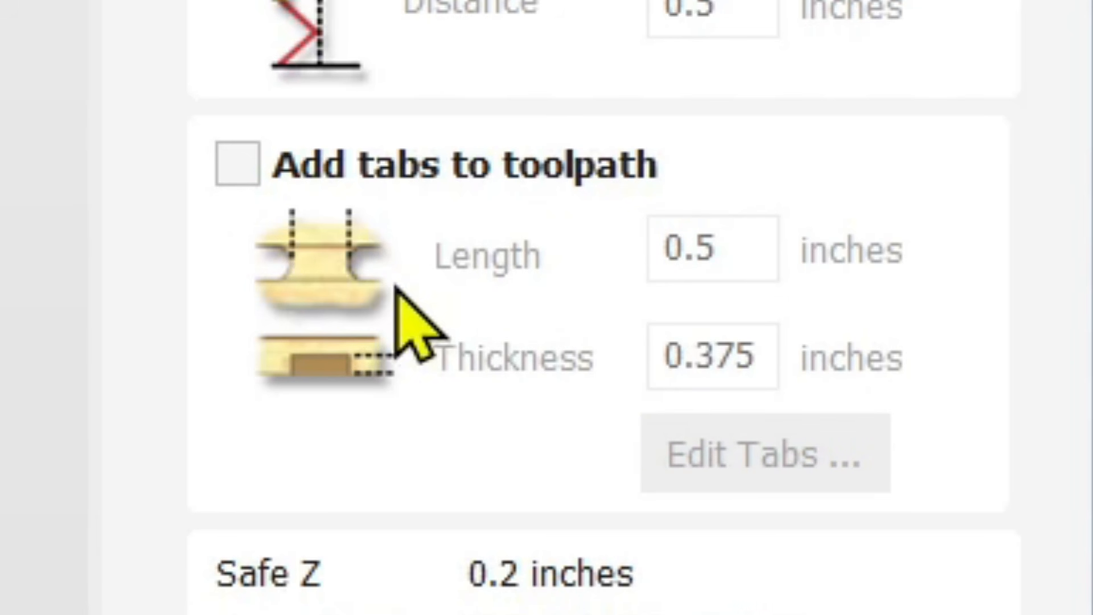
# Enable tabs on the Cutout toolpath, keeping a length of 0.5 inches and a thickness of 0.375 inches
pyautogui.click(233, 177)
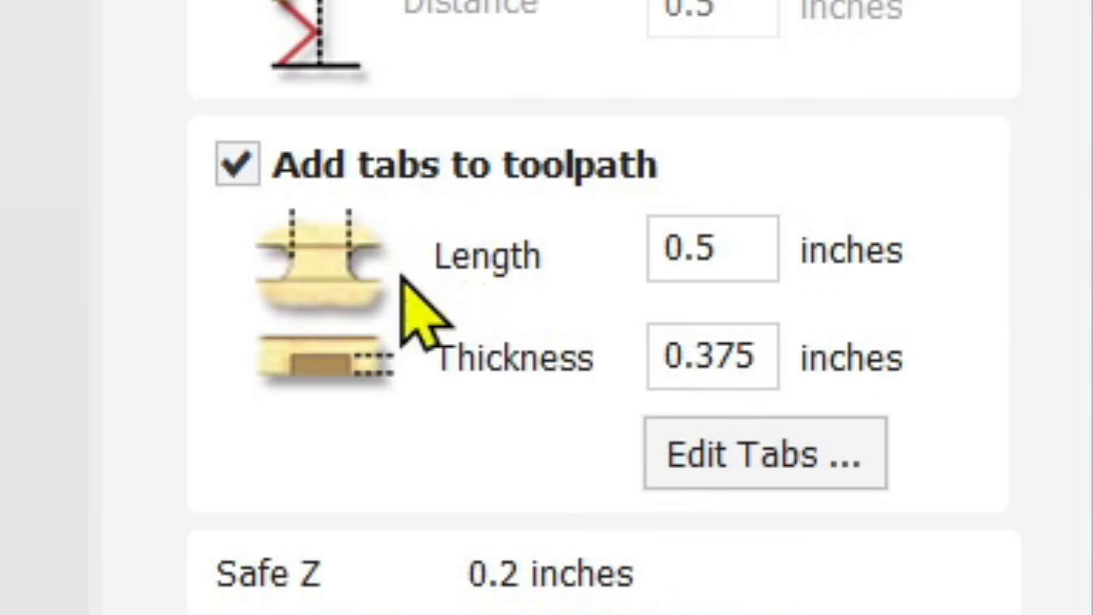
pyautogui.click(663, 254)
pyautogui.moveTo(744, 251); pyautogui.dragTo(551, 305)
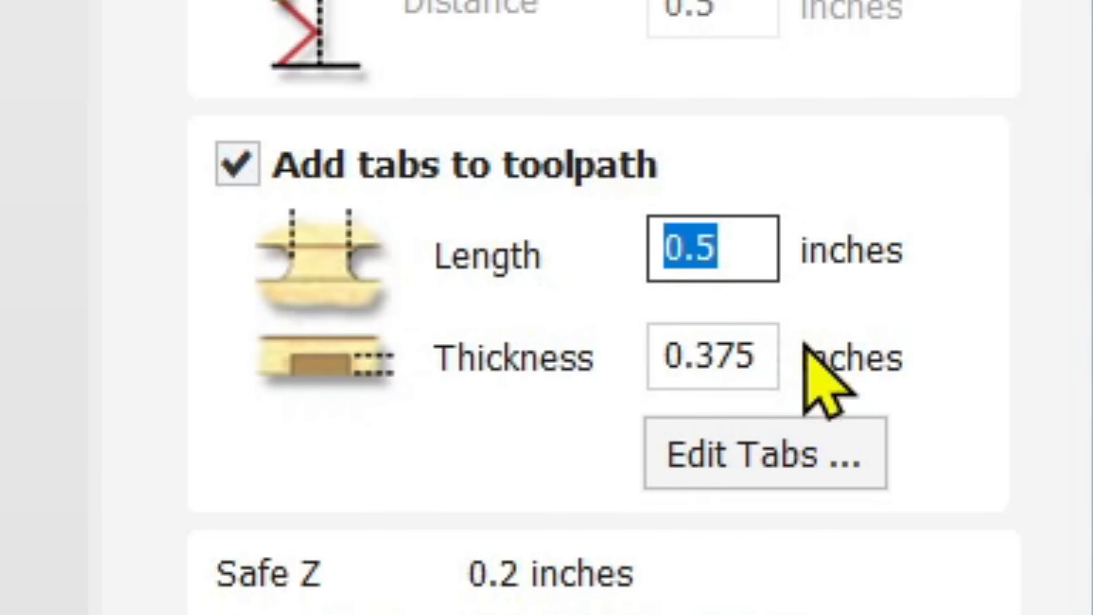
pyautogui.moveTo(771, 338); pyautogui.dragTo(496, 345)
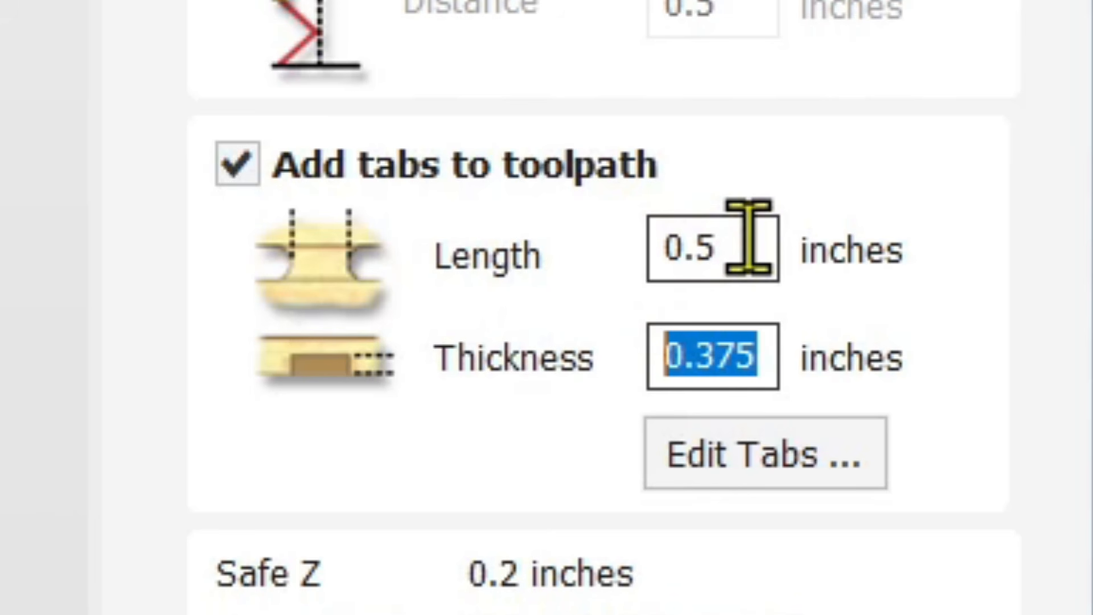
pyautogui.moveTo(748, 246); pyautogui.dragTo(538, 246)
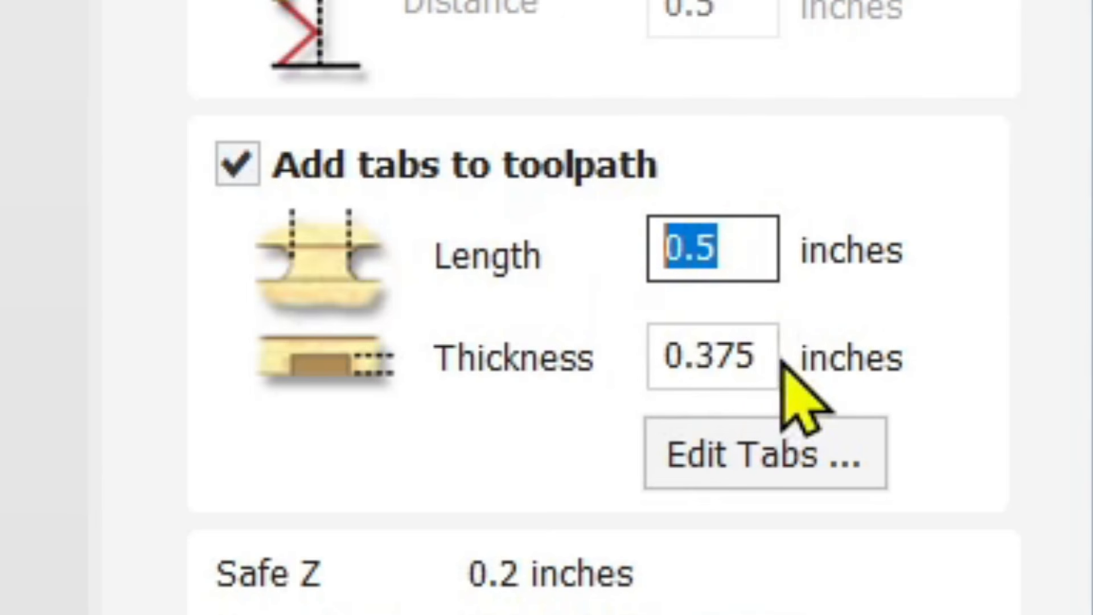
pyautogui.moveTo(763, 356); pyautogui.dragTo(586, 390)
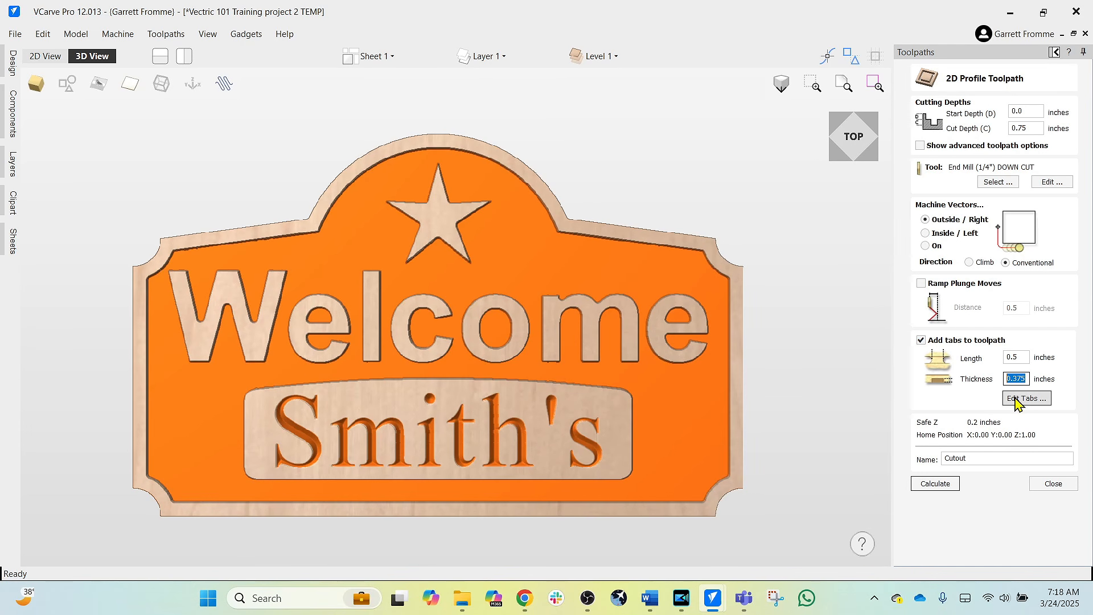
# Open the tab editor and automatically add a constant number of 2 tabs to the sign's cutout outline
pyautogui.click(1017, 398)
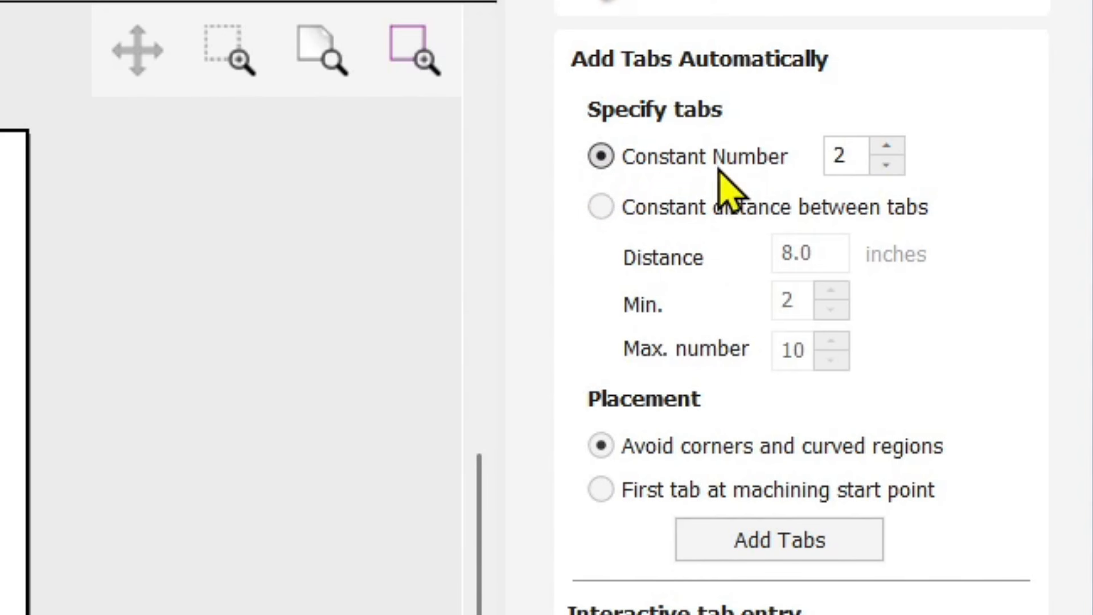
pyautogui.doubleClick(858, 157)
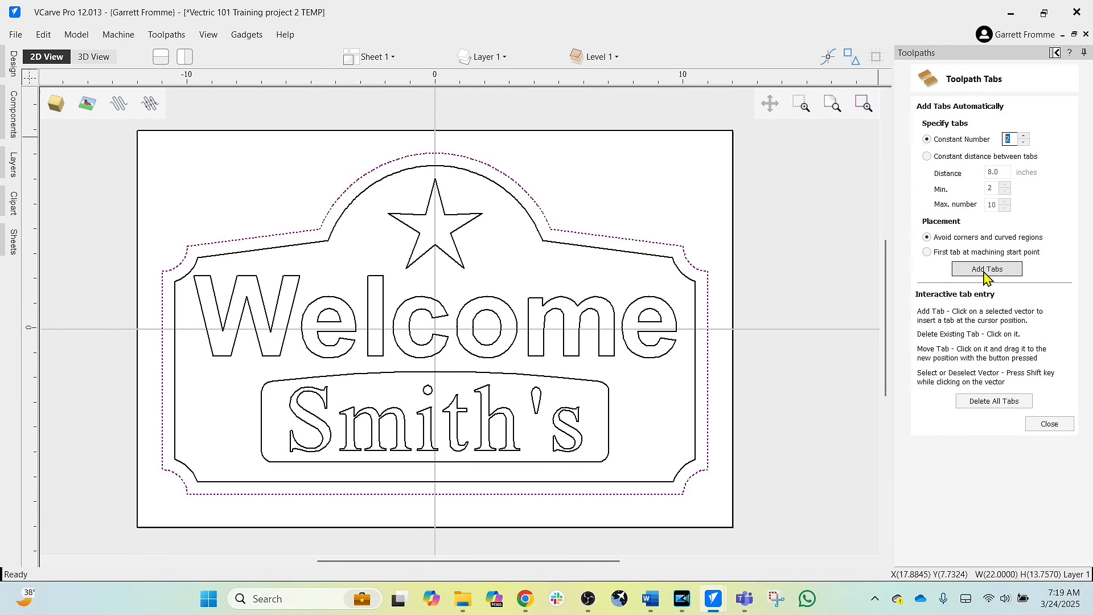
pyautogui.click(987, 272)
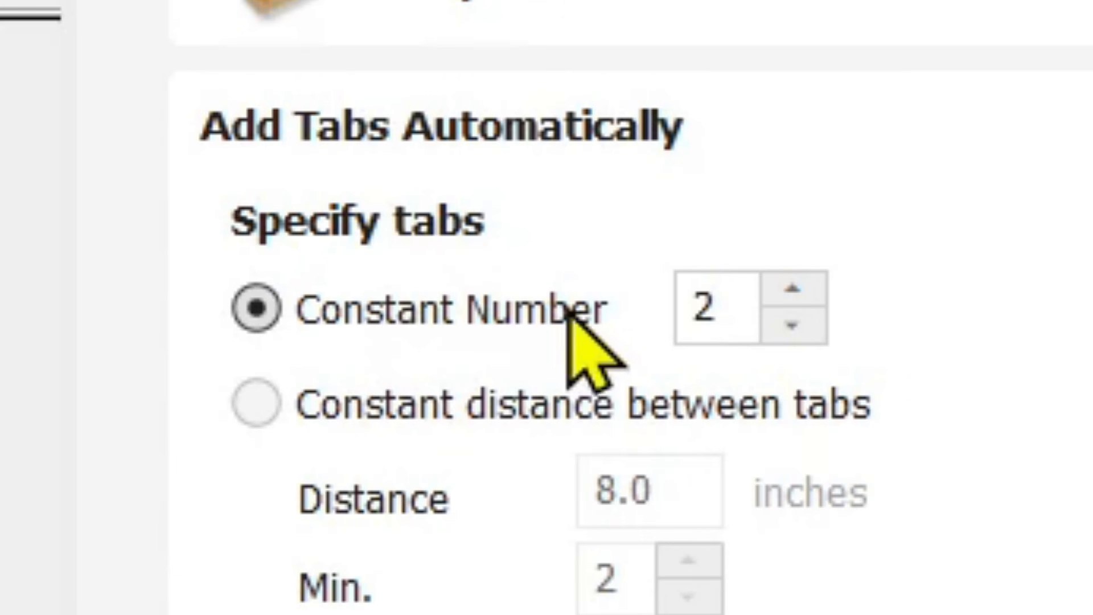
# Set the constant number of tabs to 5 and add them automatically around the cutout outline
pyautogui.click(792, 293)
pyautogui.click(792, 293)
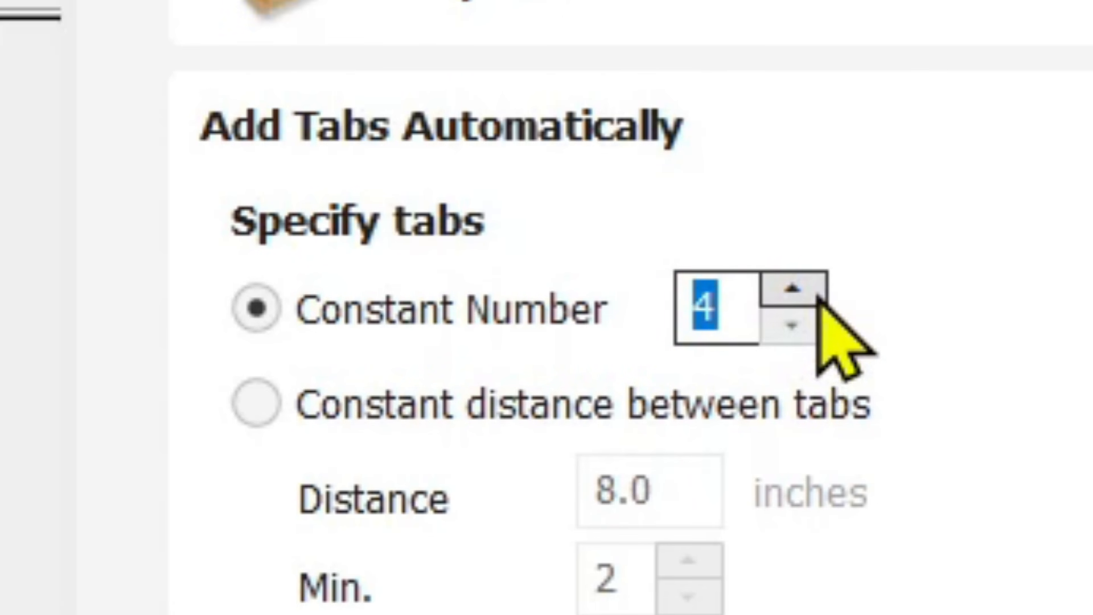
pyautogui.moveTo(752, 307); pyautogui.dragTo(649, 323)
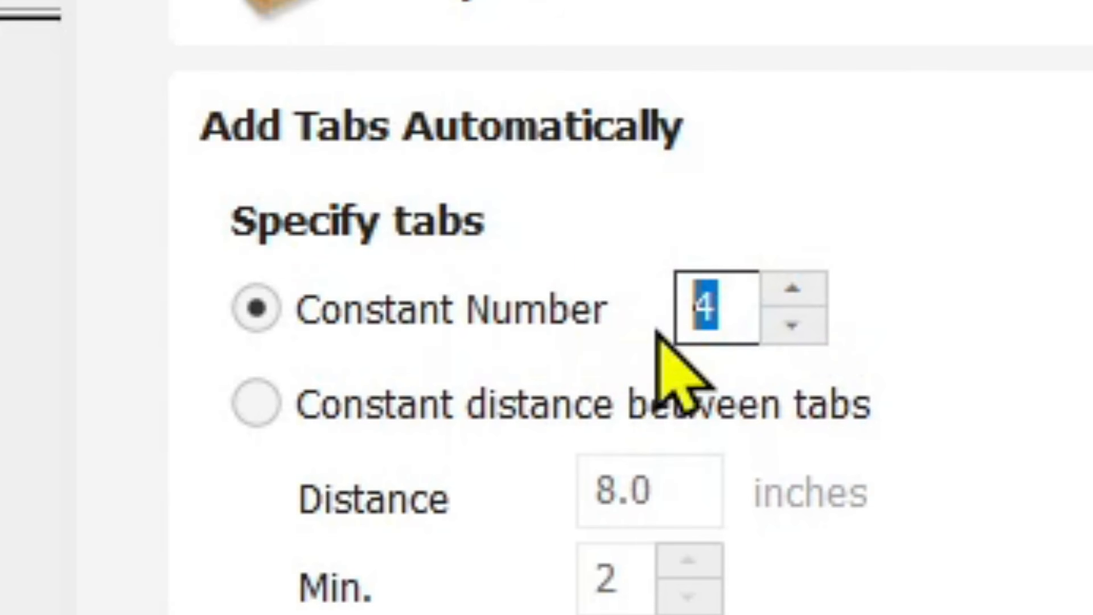
pyautogui.write('5')
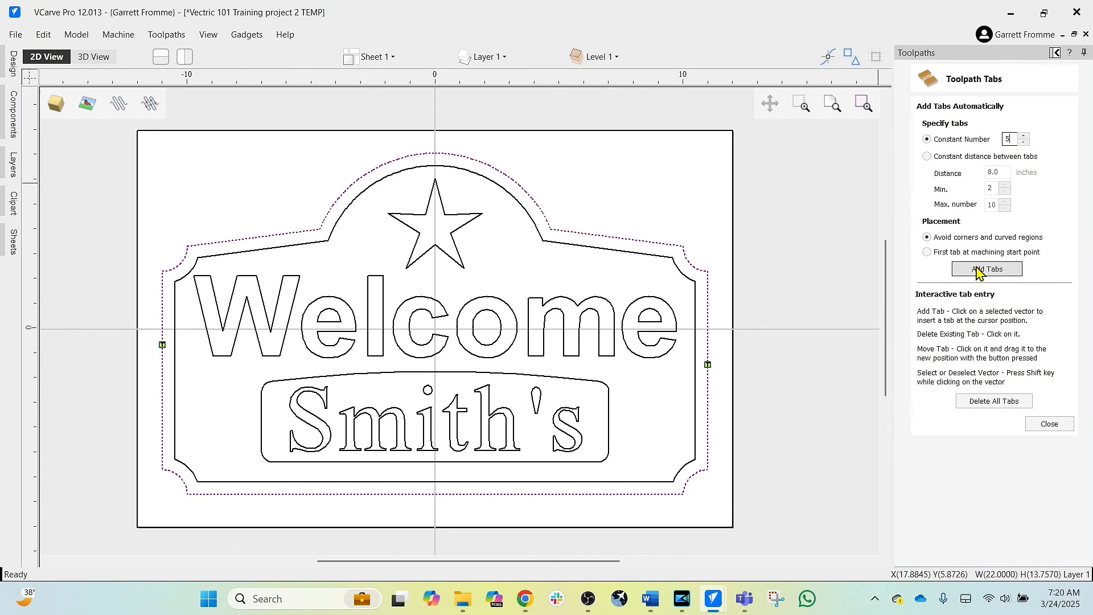
pyautogui.click(979, 271)
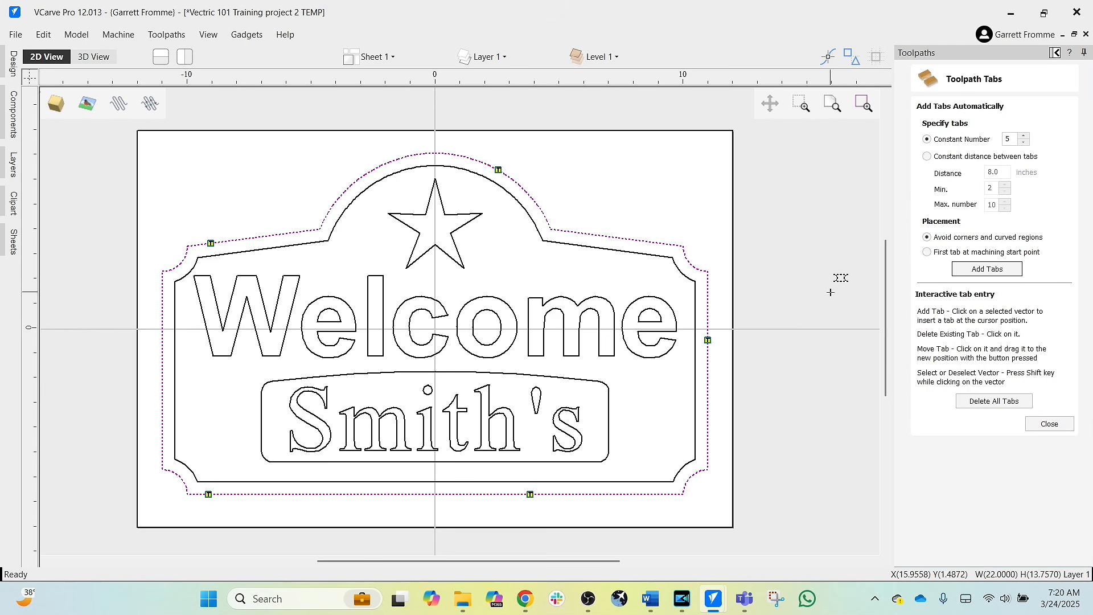
# Move the tab on the outline's curved top arch onto the middle of the straight sloping edge right of the arch
pyautogui.scroll(2, 712, 265)
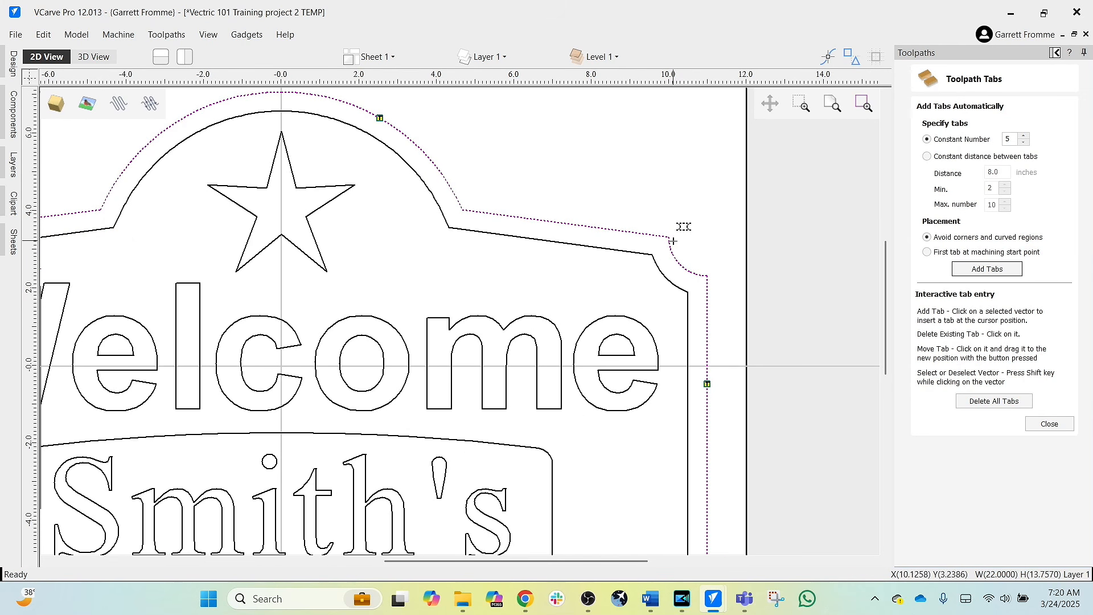
pyautogui.scroll(-1, 689, 267)
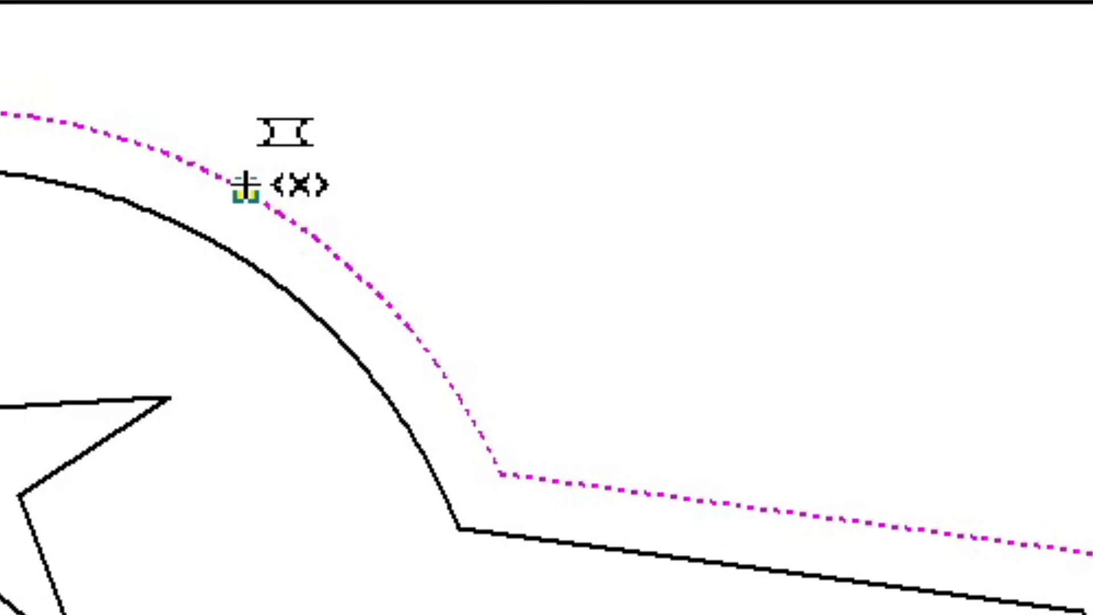
pyautogui.moveTo(245, 185)
pyautogui.mouseDown()
pyautogui.moveTo(291, 283)
pyautogui.moveTo(383, 302)
pyautogui.mouseUp()
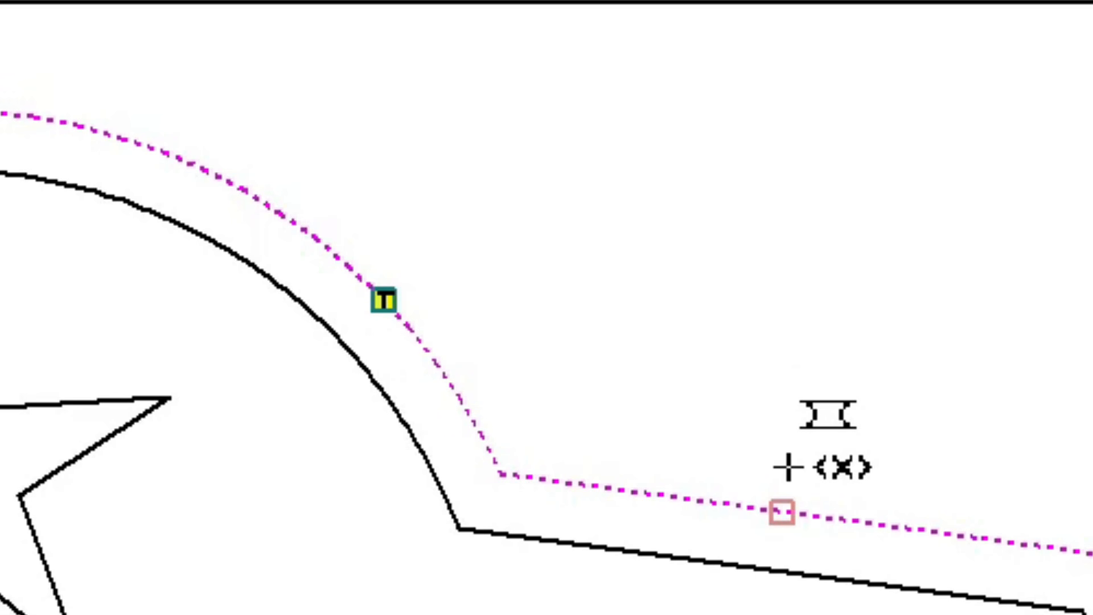
pyautogui.click(785, 463)
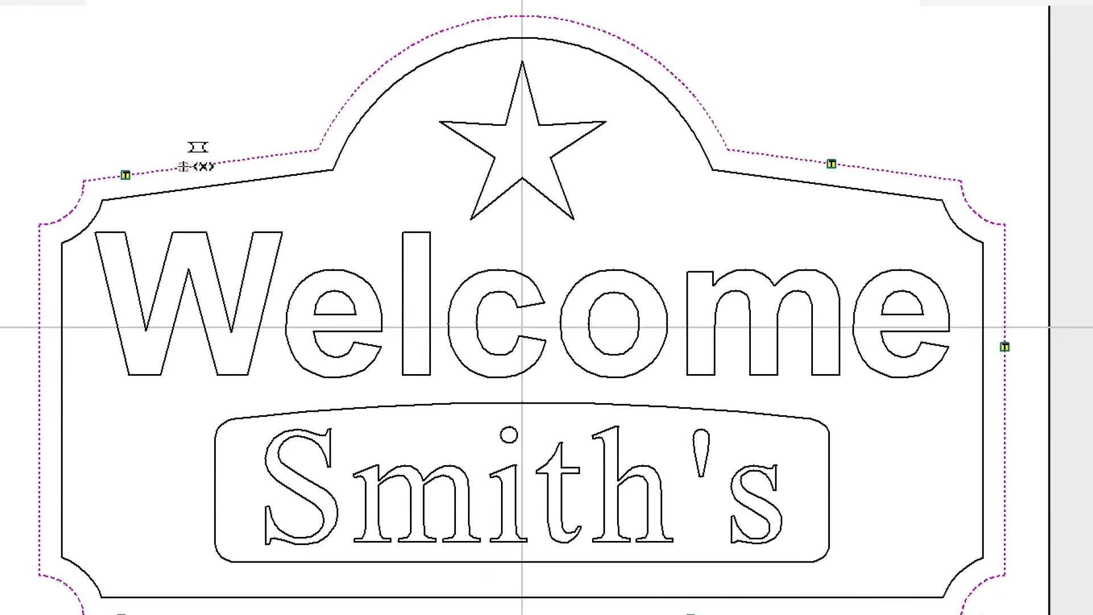
# Spread the remaining tabs along straight edges: mid upper-left slope, lower part of both vertical sides, and near the bottom edge's centre
pyautogui.scroll(-1, 312, 228)
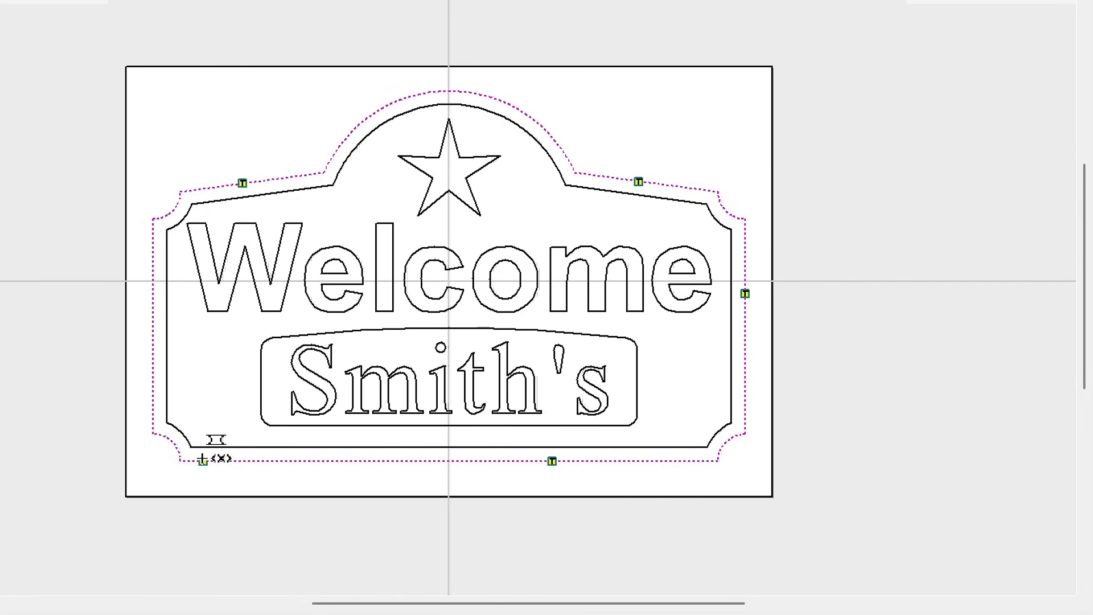
pyautogui.click(153, 330)
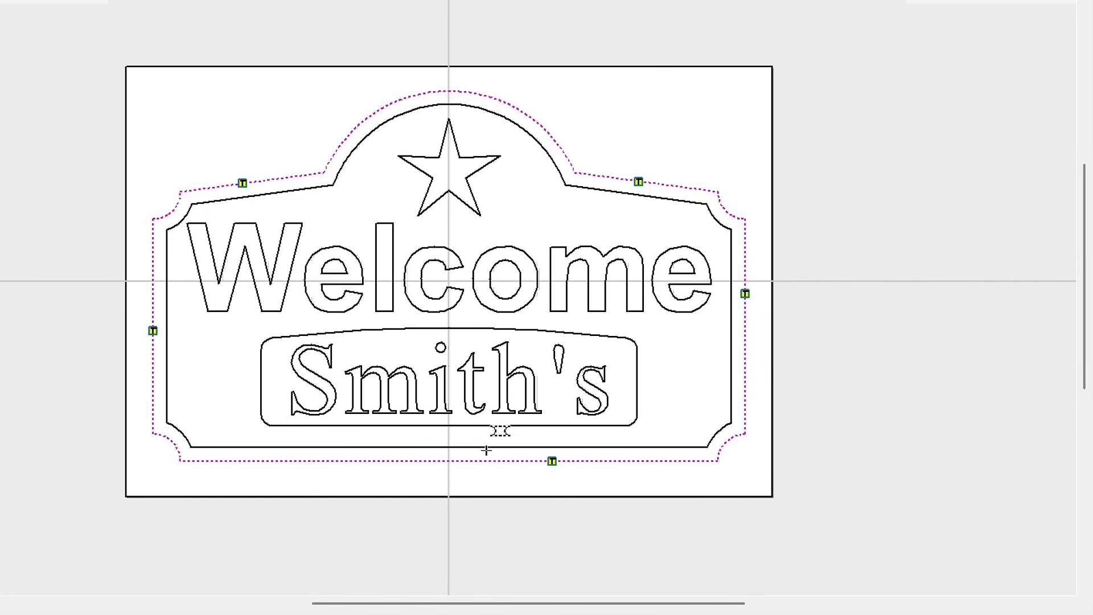
pyautogui.moveTo(551, 460); pyautogui.dragTo(436, 461)
pyautogui.moveTo(152, 330); pyautogui.dragTo(152, 379)
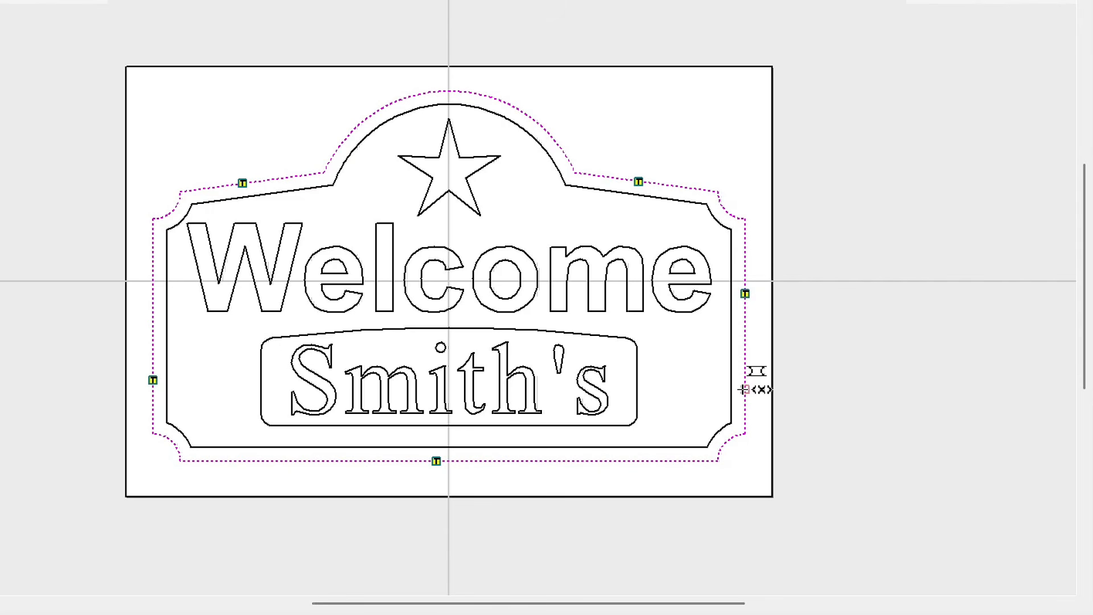
pyautogui.moveTo(743, 393); pyautogui.dragTo(742, 386)
# Try a tab at the top centre of the outline's arch, then delete it
pyautogui.scroll(5, 577, 190)
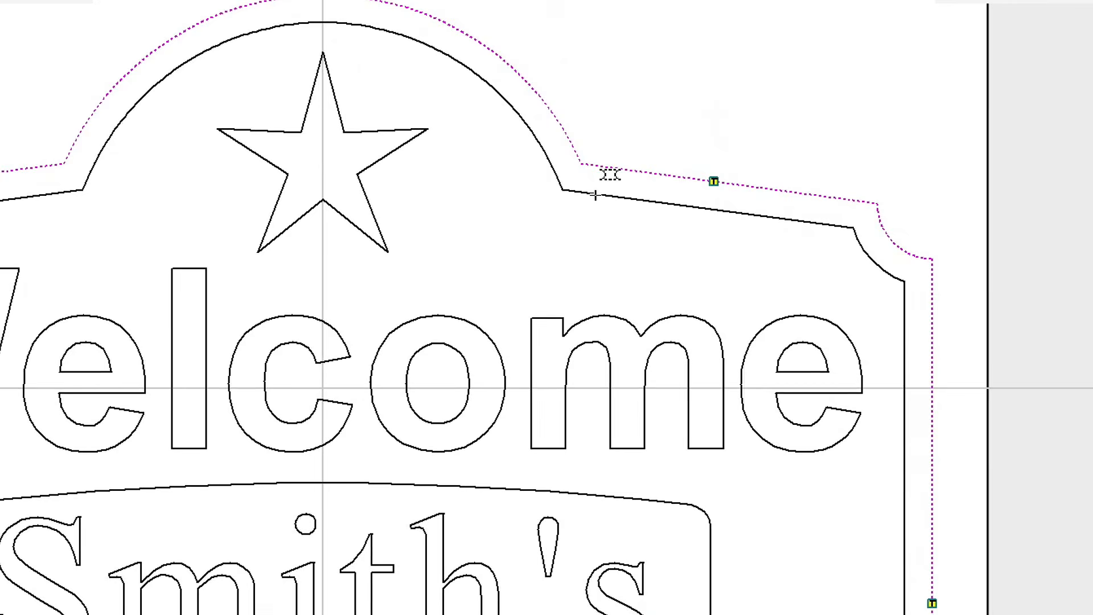
pyautogui.scroll(-5, 643, 238)
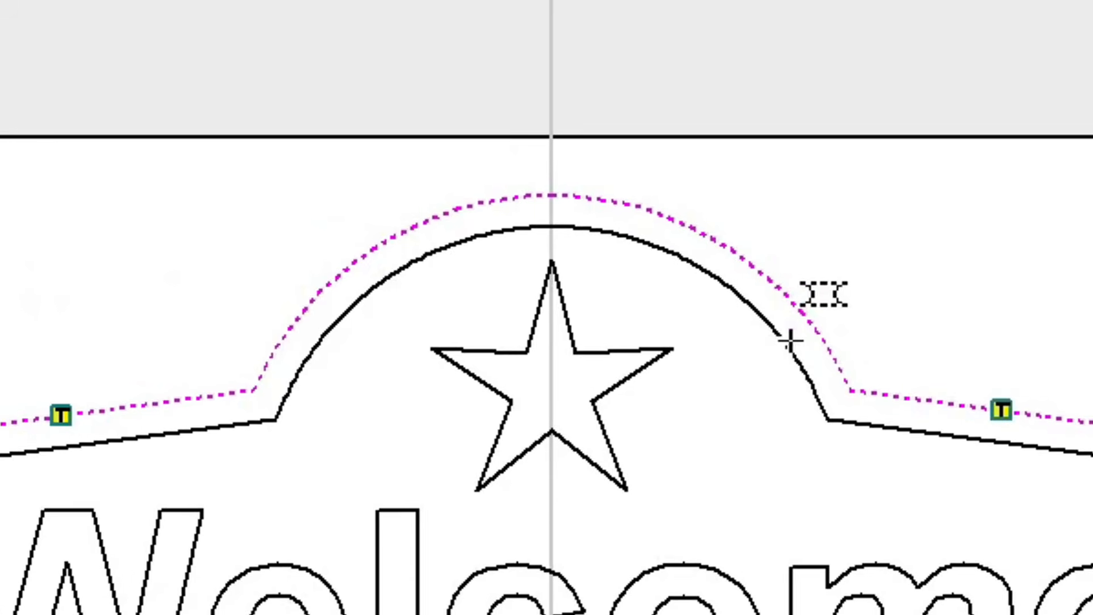
pyautogui.scroll(2, 533, 187)
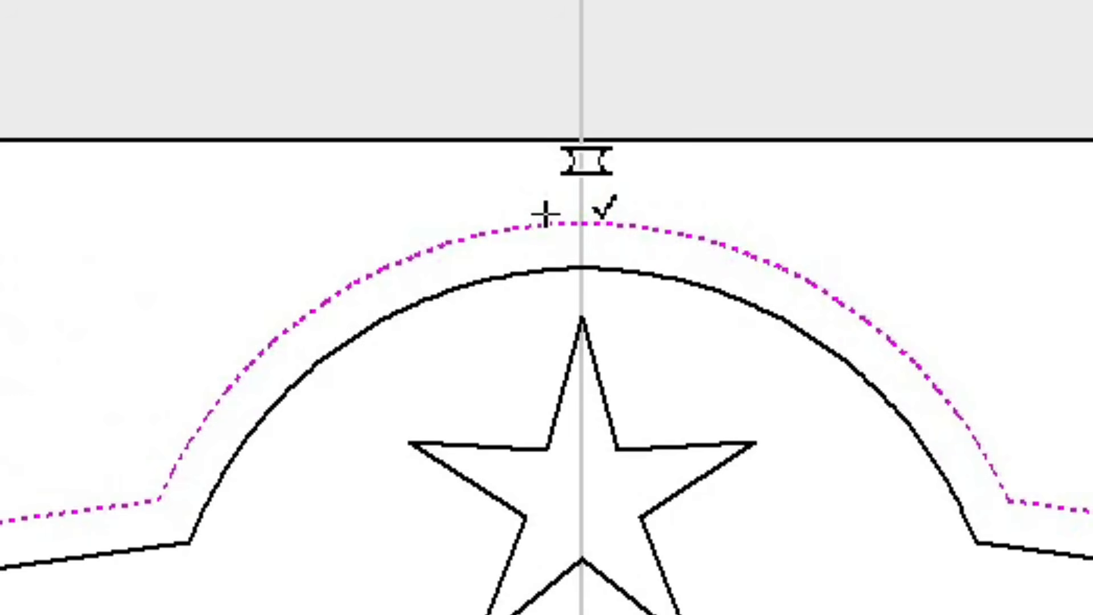
pyautogui.scroll(2, 545, 214)
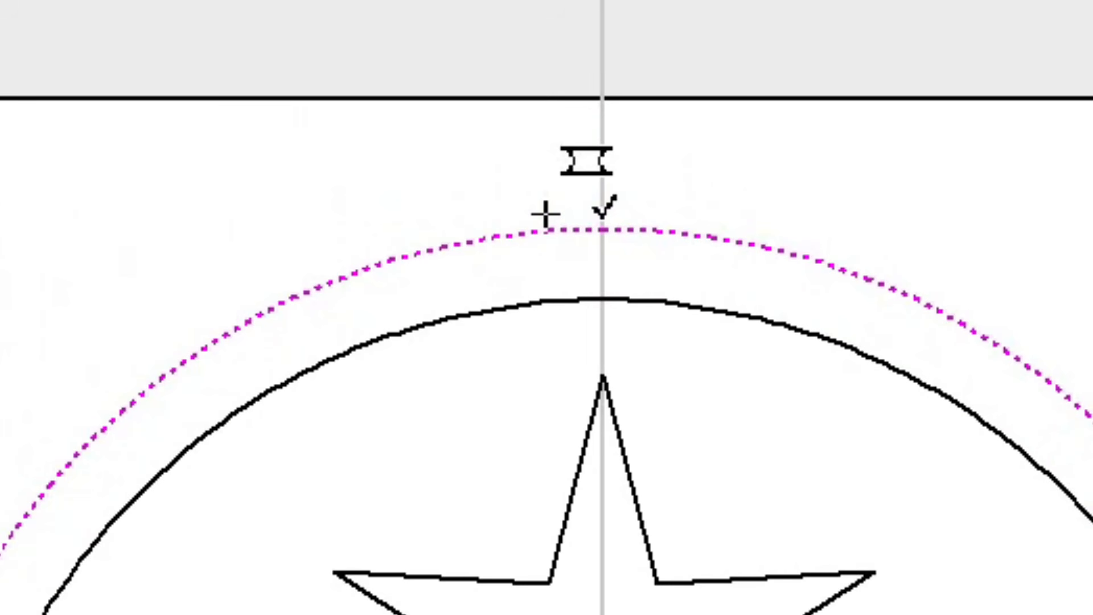
pyautogui.click(601, 226)
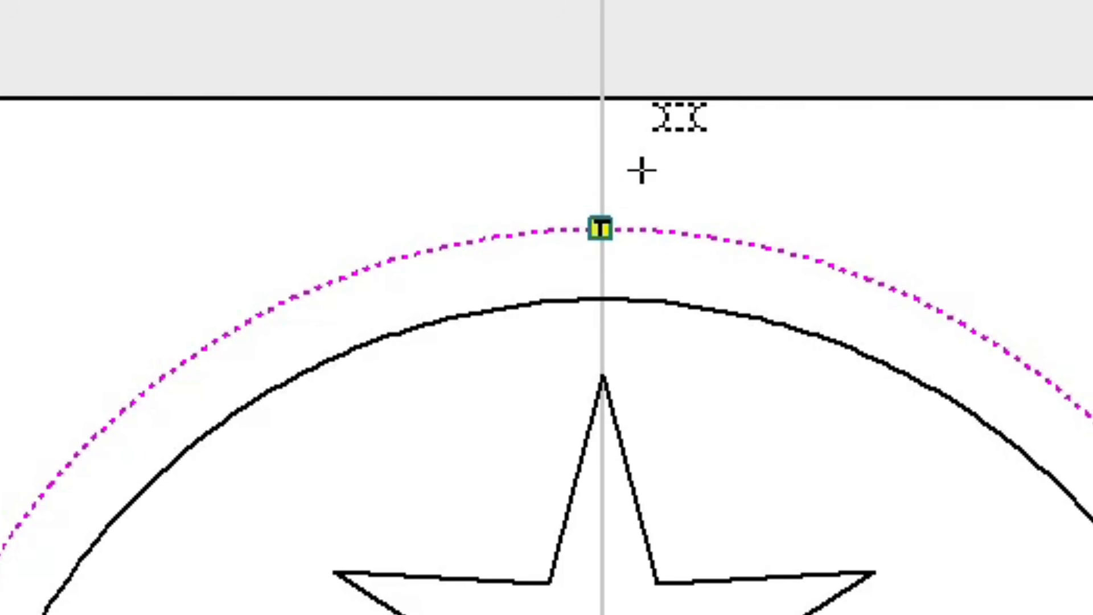
pyautogui.click(599, 228)
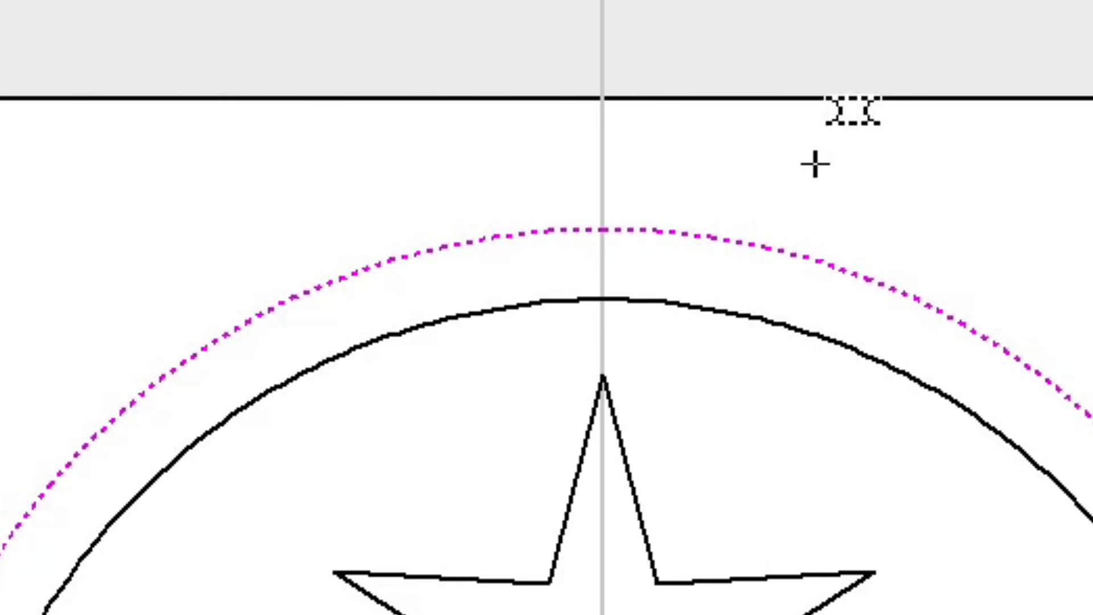
pyautogui.scroll(-3, 849, 249)
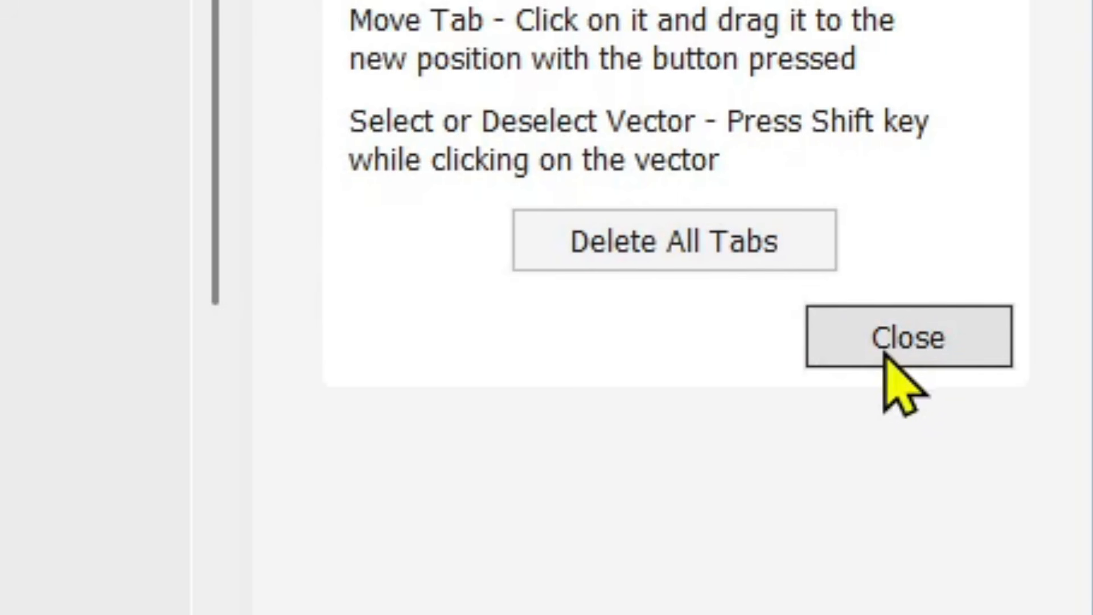
# Finish editing the tabs and recalculate the Cutout profile toolpath
pyautogui.click(911, 342)
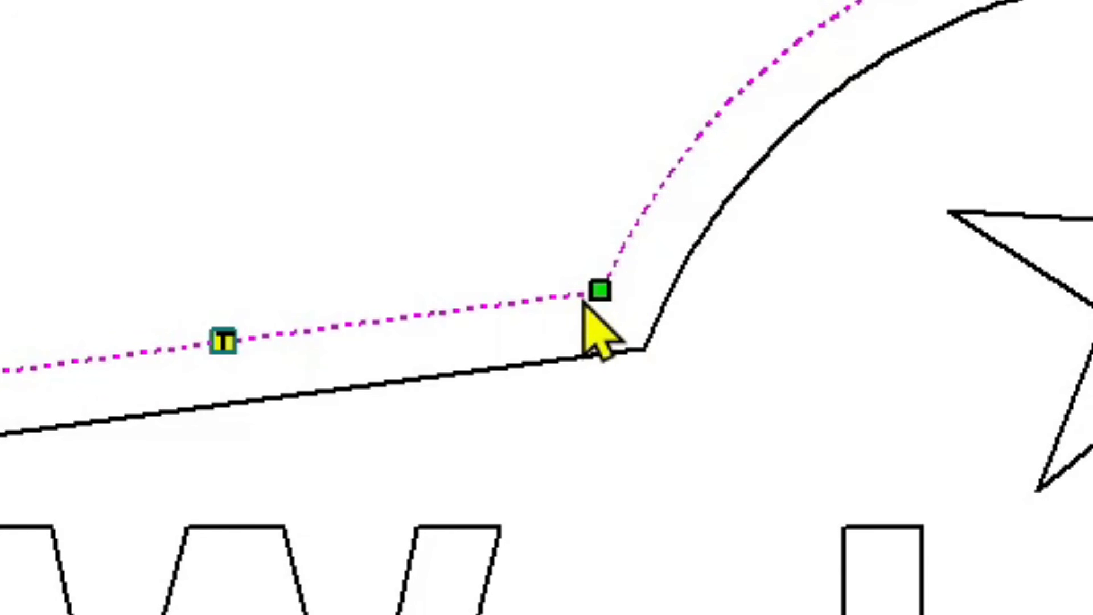
pyautogui.scroll(-1, 639, 303)
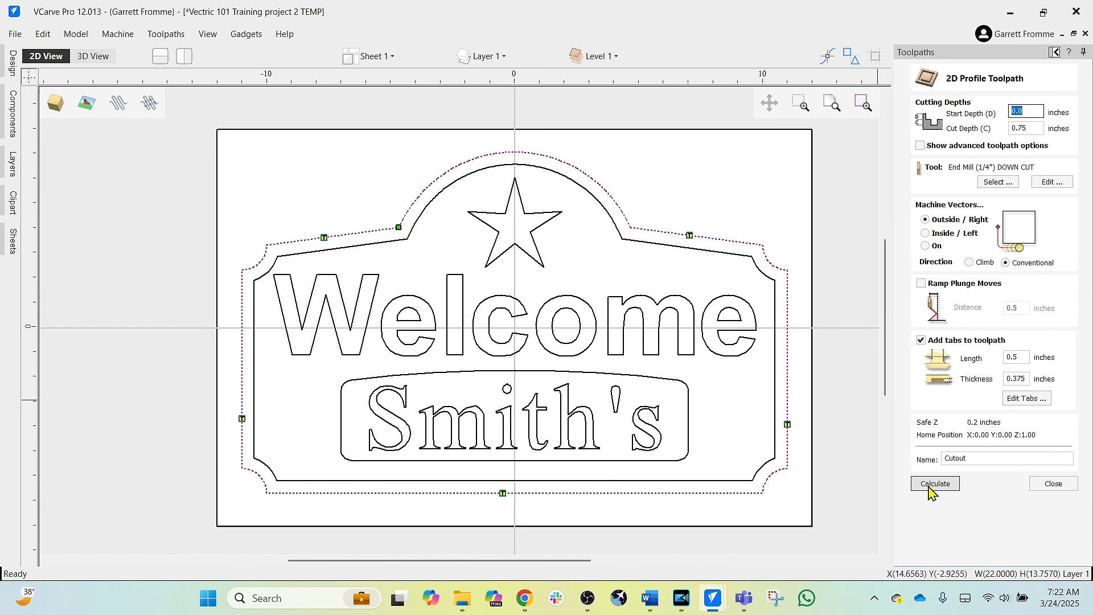
pyautogui.click(931, 485)
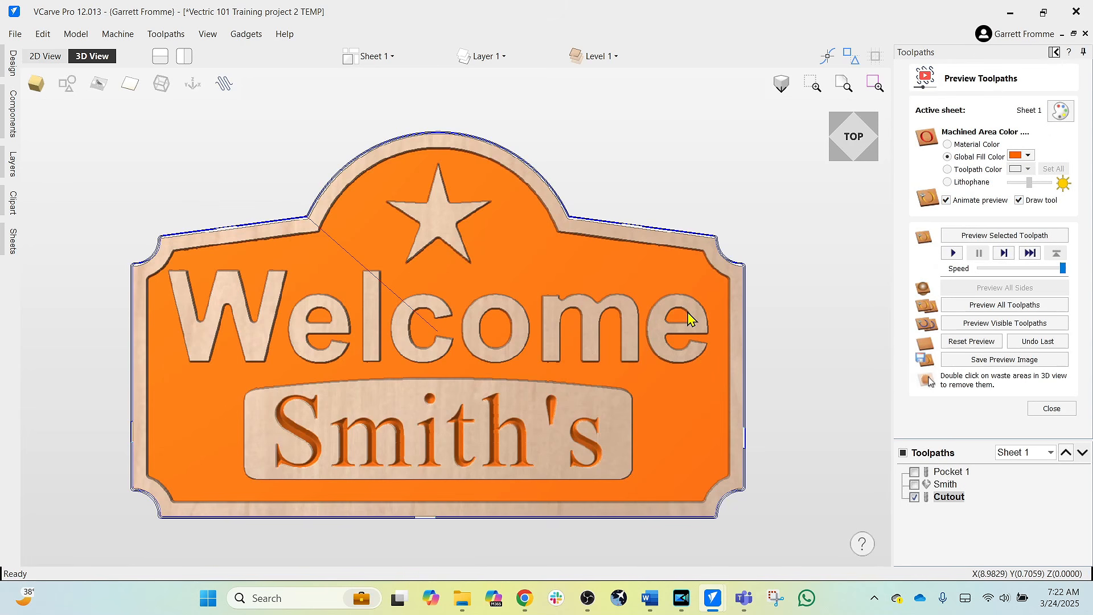
# Examine the holding tabs along the Cutout toolpath in 3D, temporarily hiding the material to view the toolpath lines alone
pyautogui.moveTo(499, 426); pyautogui.dragTo(504, 220)
pyautogui.scroll(5, 466, 330)
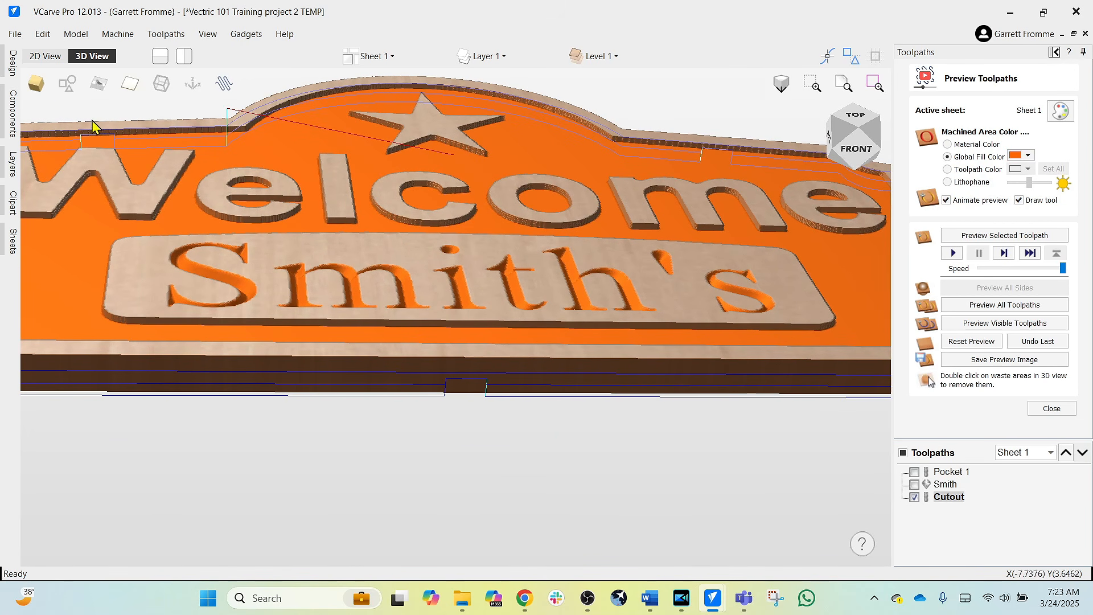
pyautogui.click(37, 87)
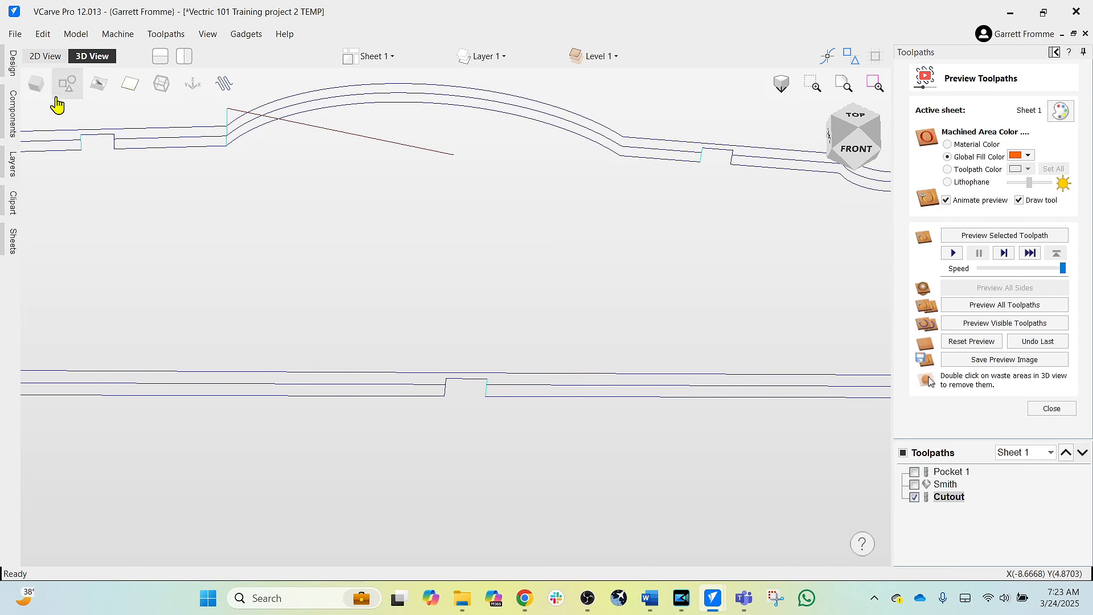
pyautogui.scroll(-4, 432, 397)
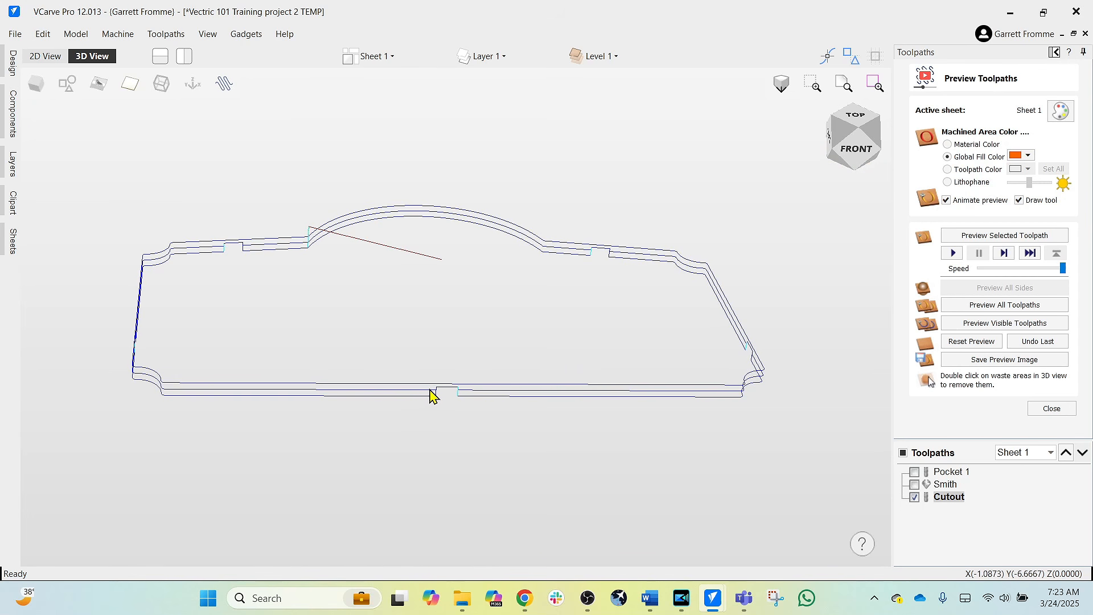
pyautogui.moveTo(431, 403); pyautogui.dragTo(432, 327)
pyautogui.click(34, 86)
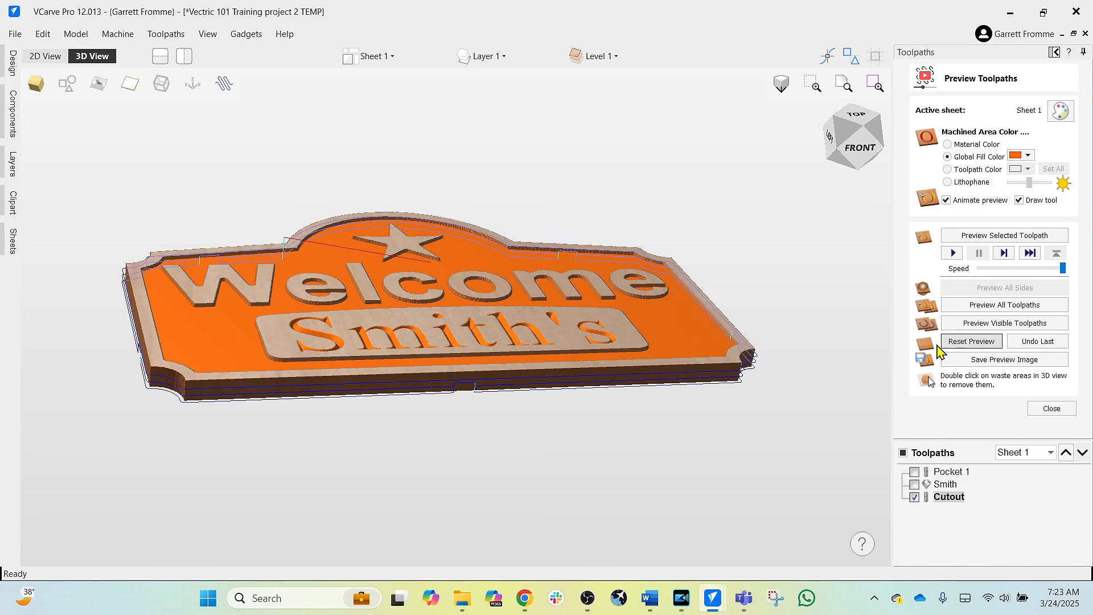
# Reset the preview and simulate all toolpaths on the sign from the top view
pyautogui.click(854, 128)
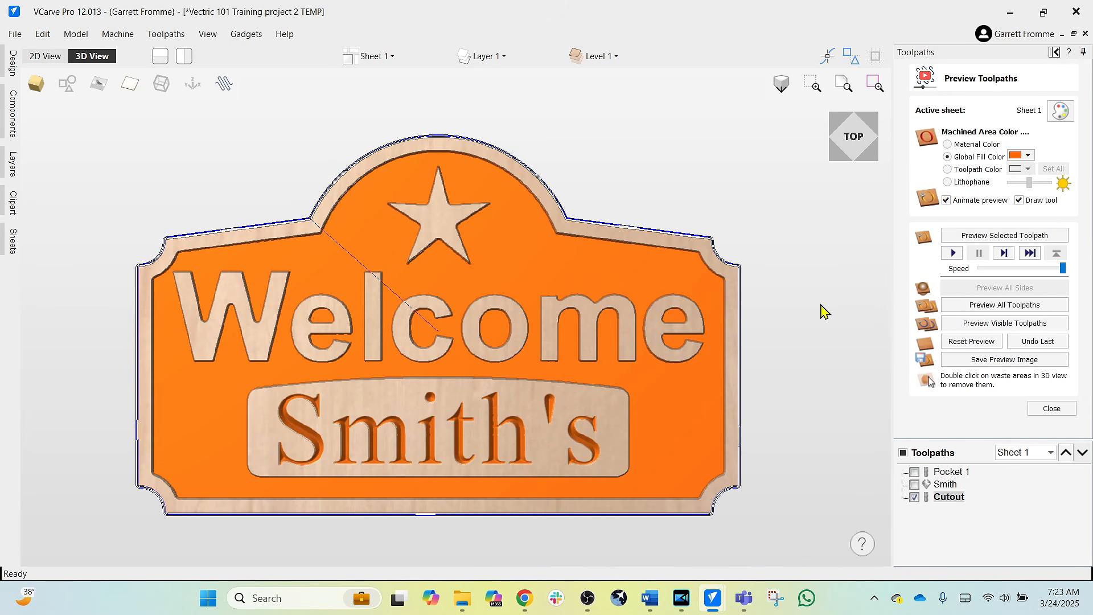
pyautogui.click(950, 345)
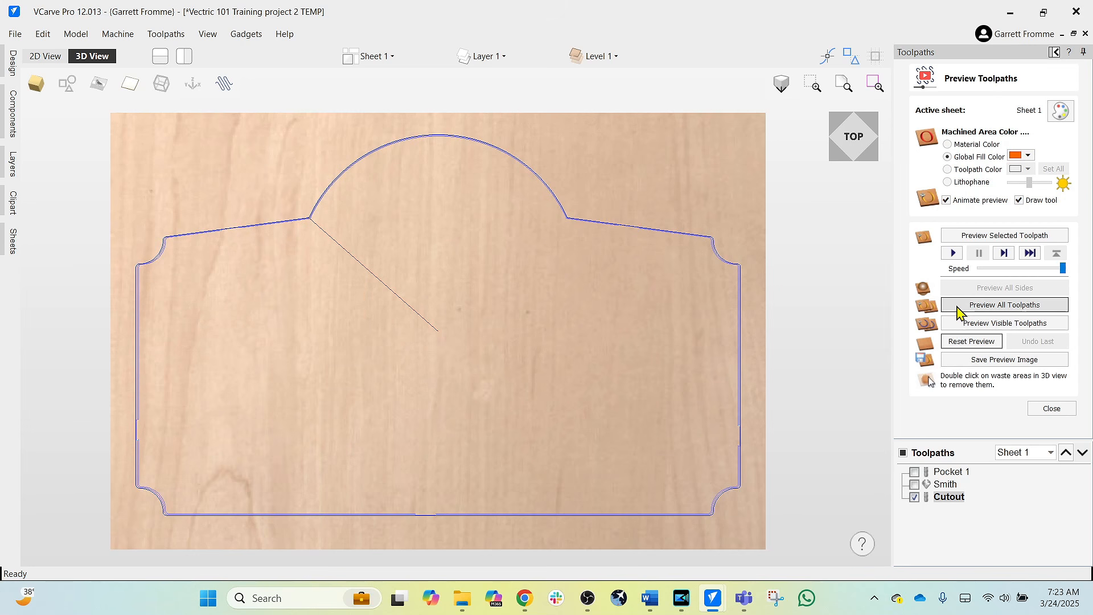
pyautogui.click(958, 308)
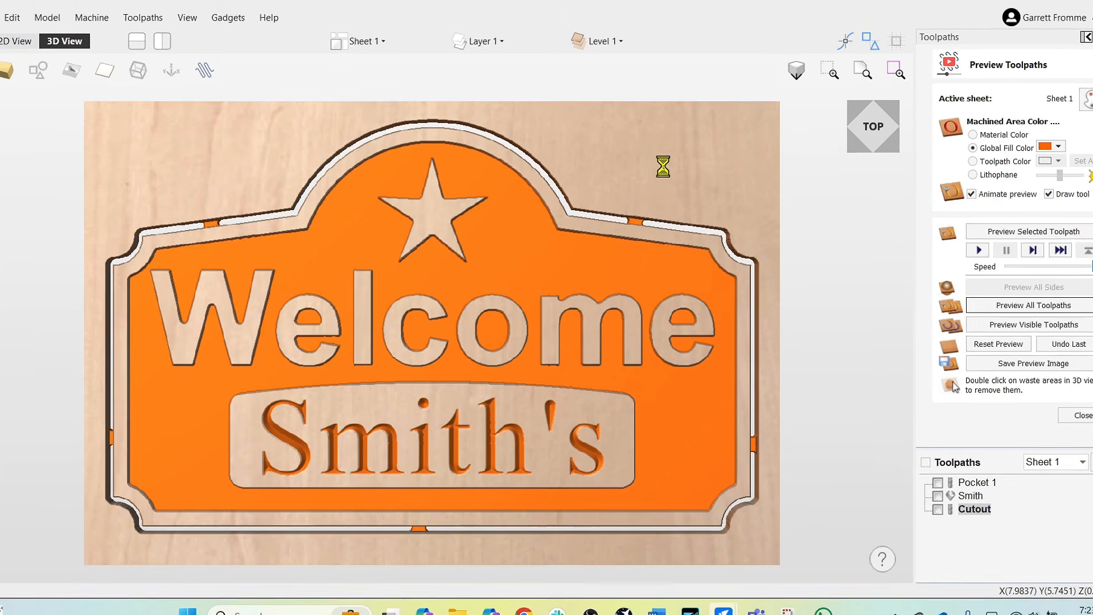
# Try to remove the waste material outside the sign's tabbed cutout in the 3D preview
pyautogui.doubleClick(658, 181)
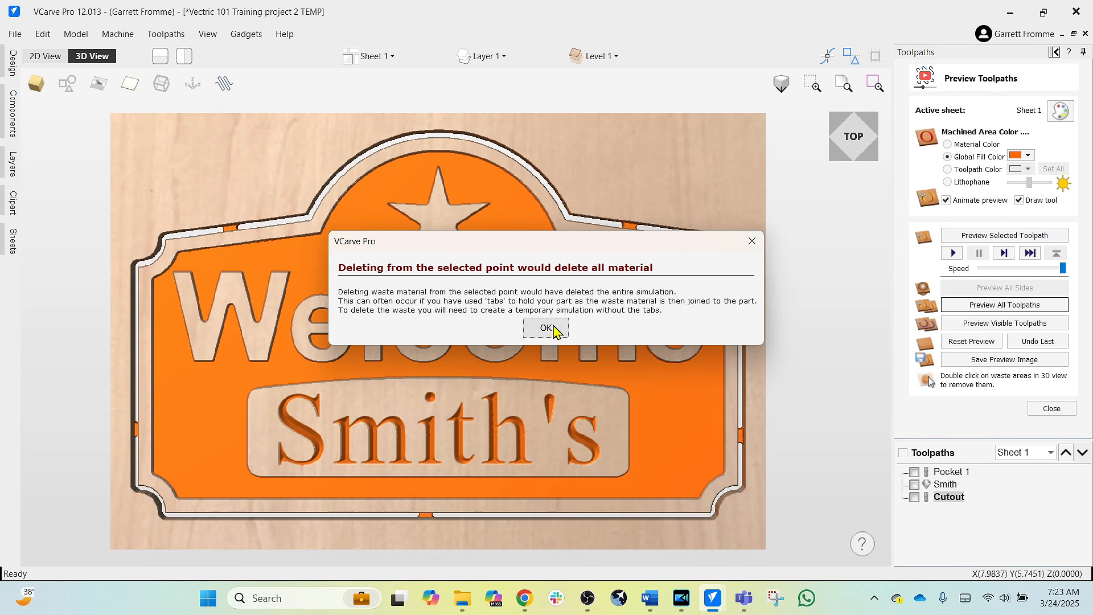
pyautogui.click(550, 328)
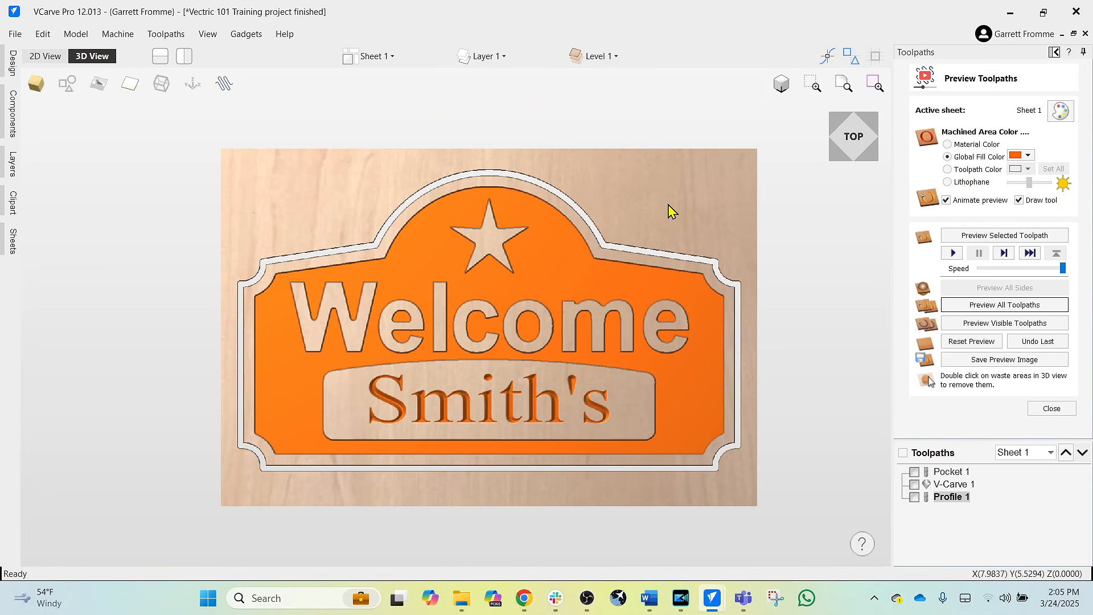
# Remove the waste around the sign in the finished project's tab-free preview and view the sign at an angle
pyautogui.doubleClick(671, 211)
pyautogui.moveTo(626, 316); pyautogui.dragTo(414, 335)
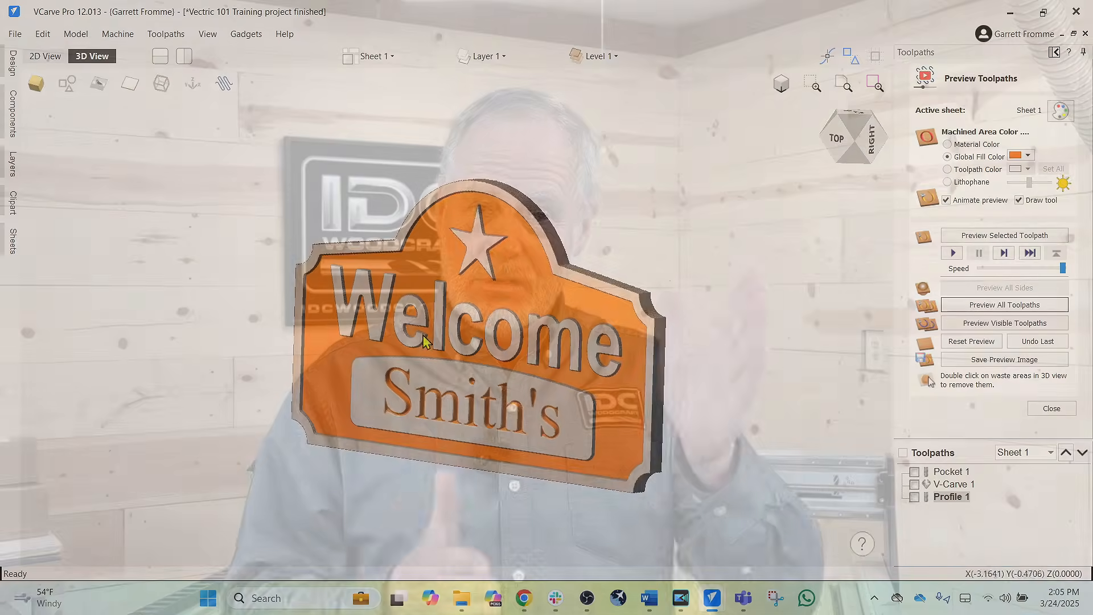
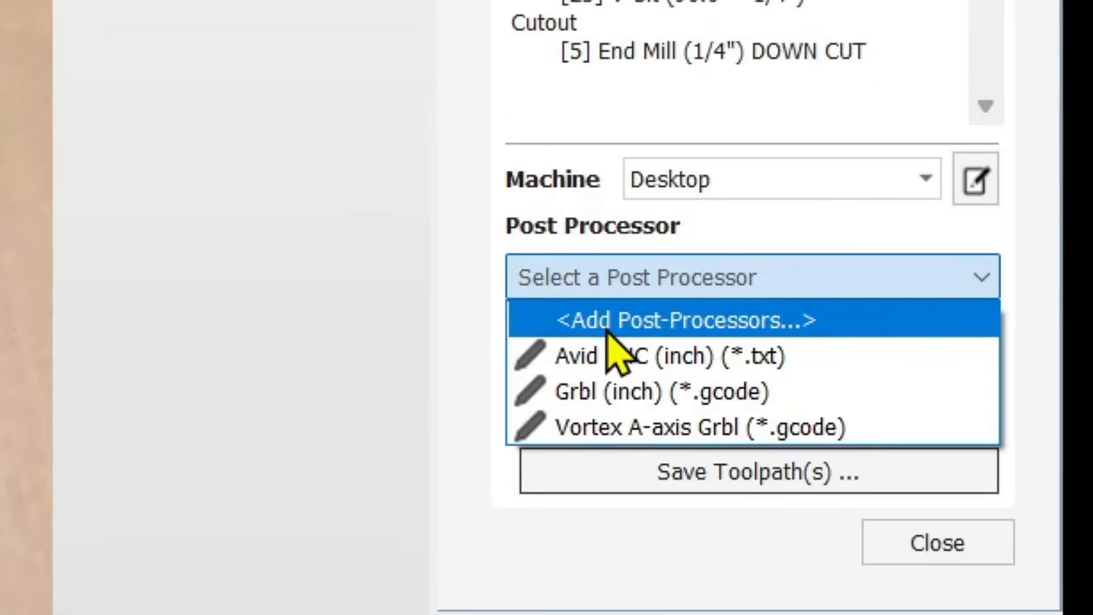
# Add the Grbl (inch) (*.gcode) post-processor to the Desktop machine configuration and apply the change
pyautogui.click(392, 318)
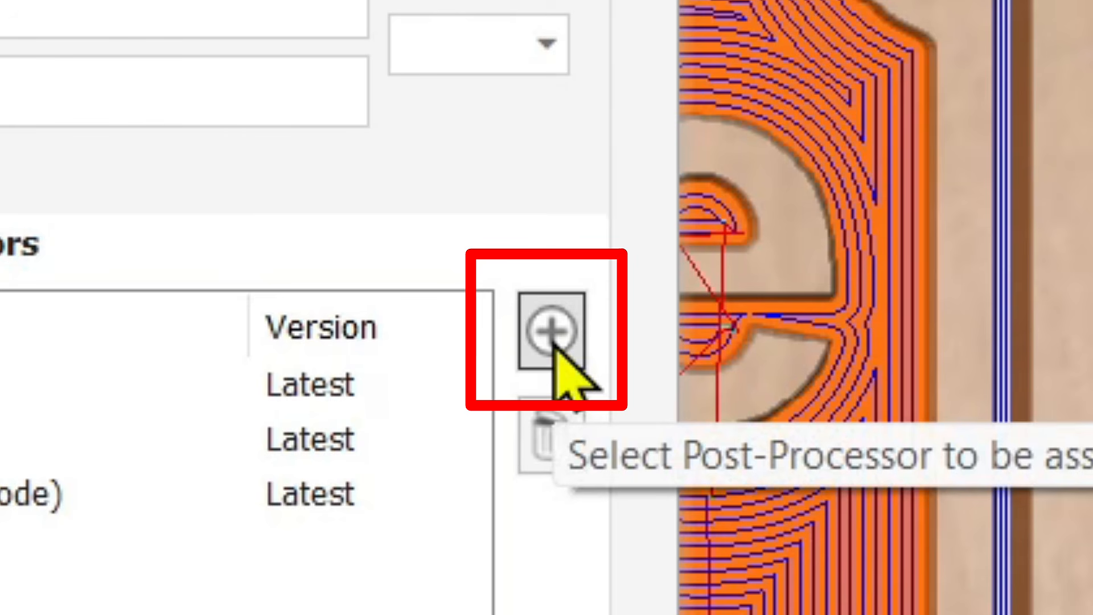
pyautogui.click(551, 336)
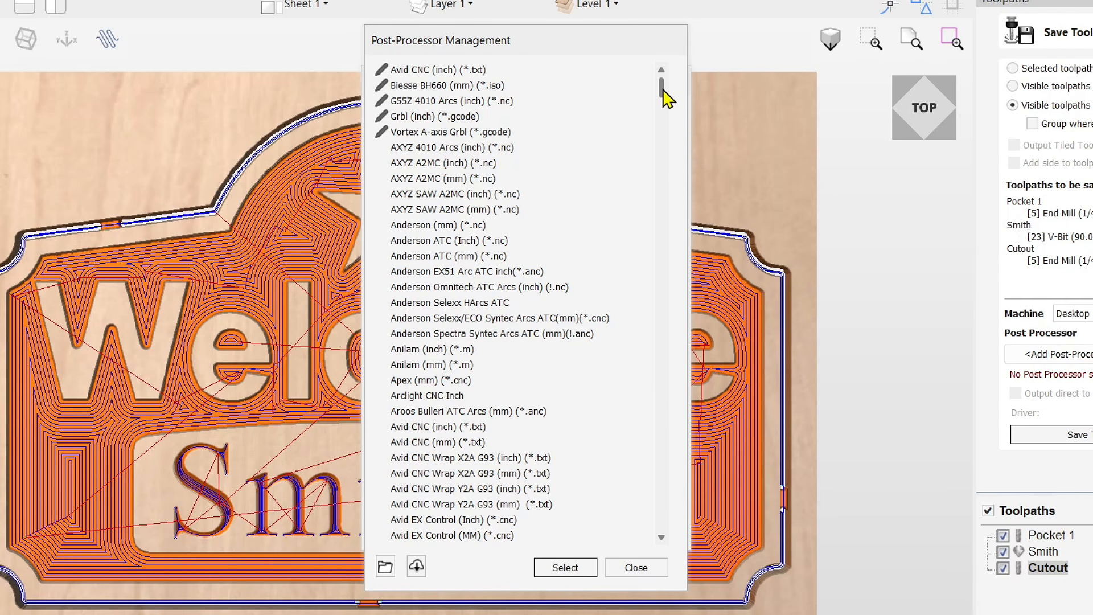
pyautogui.moveTo(662, 89); pyautogui.dragTo(665, 245)
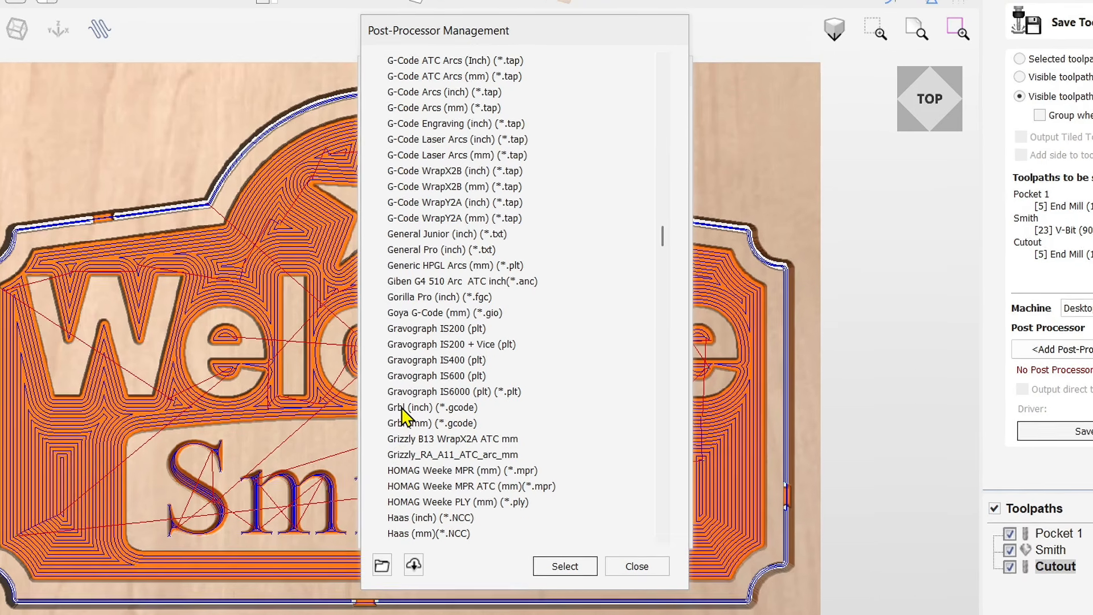
pyautogui.click(406, 411)
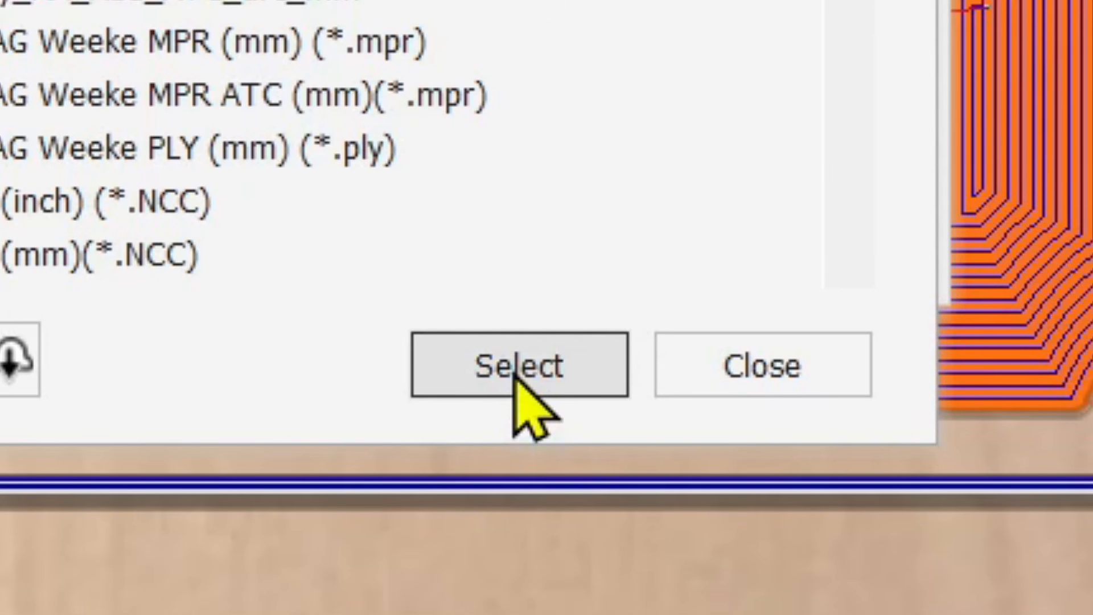
pyautogui.click(536, 443)
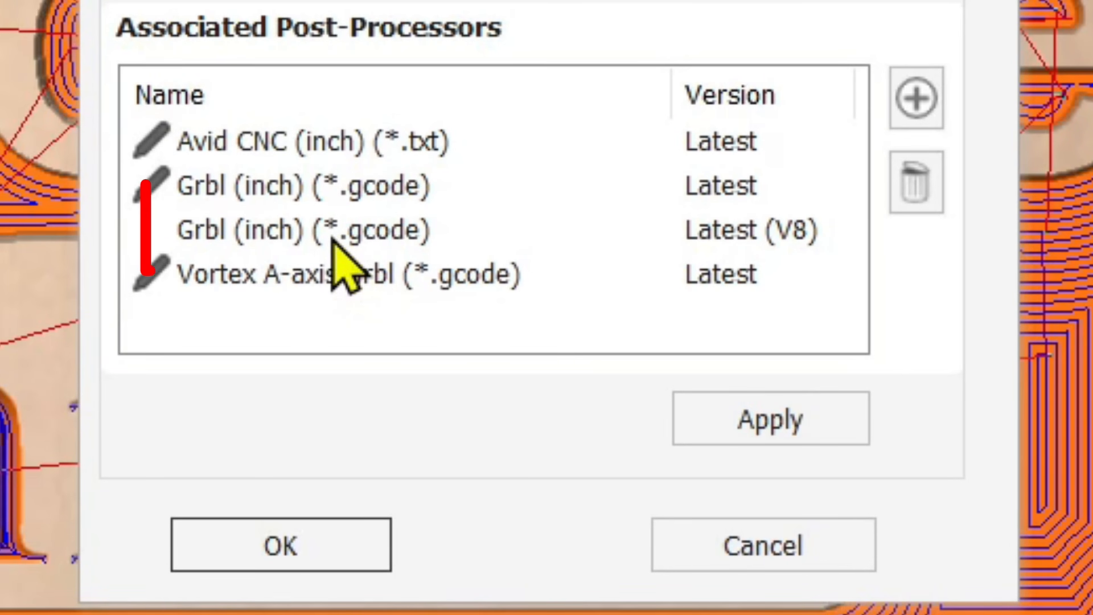
pyautogui.click(202, 234)
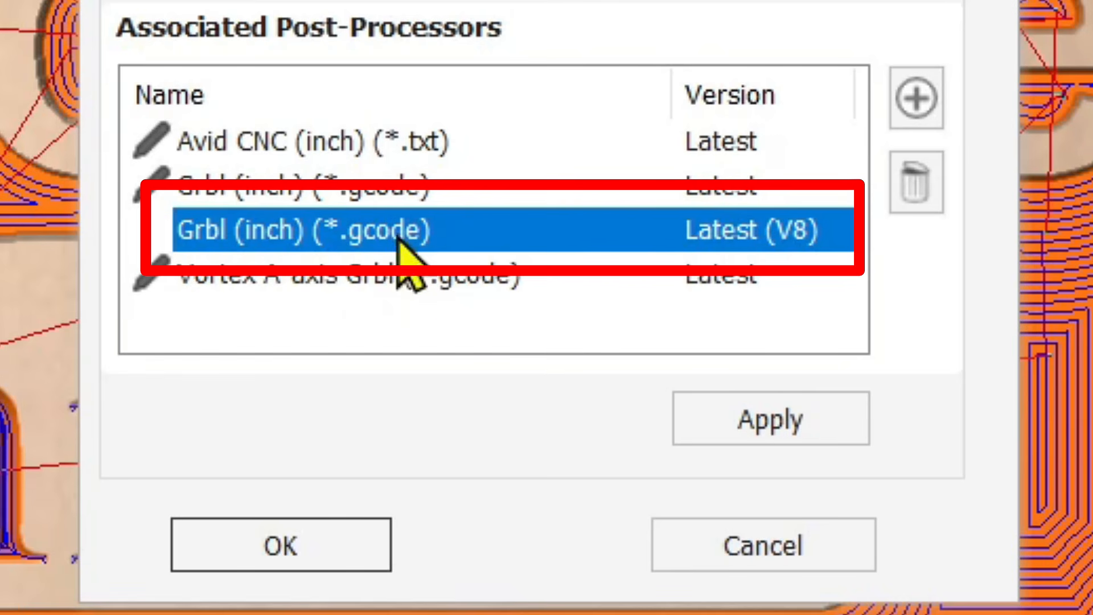
pyautogui.click(766, 424)
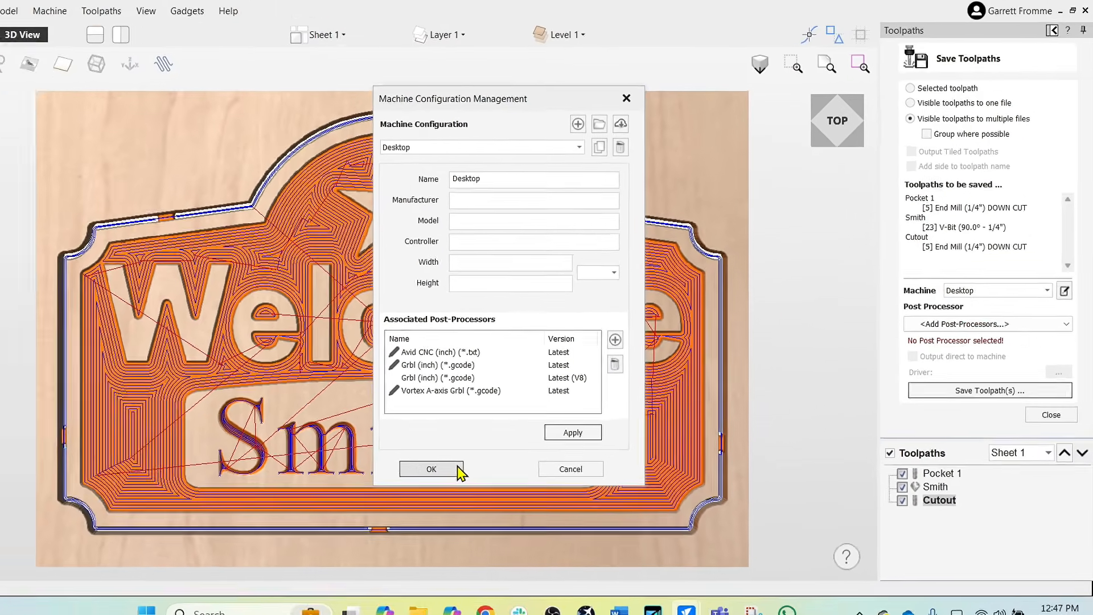
pyautogui.click(405, 490)
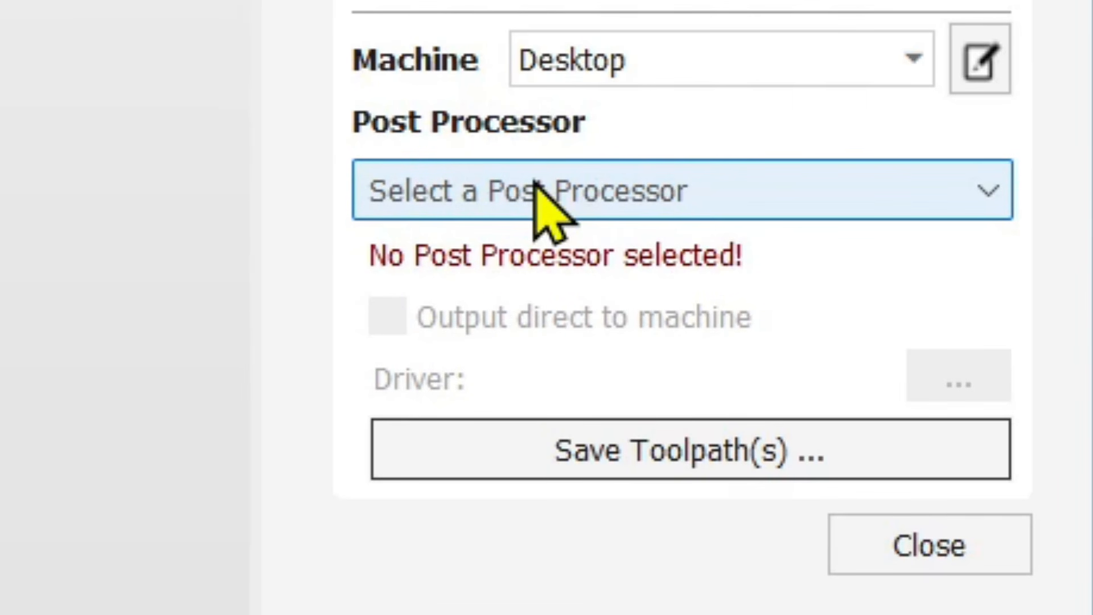
# Choose the newly added standard Grbl (inch) (*.gcode) post-processor and start saving the visible toolpaths to multiple files
pyautogui.click(536, 182)
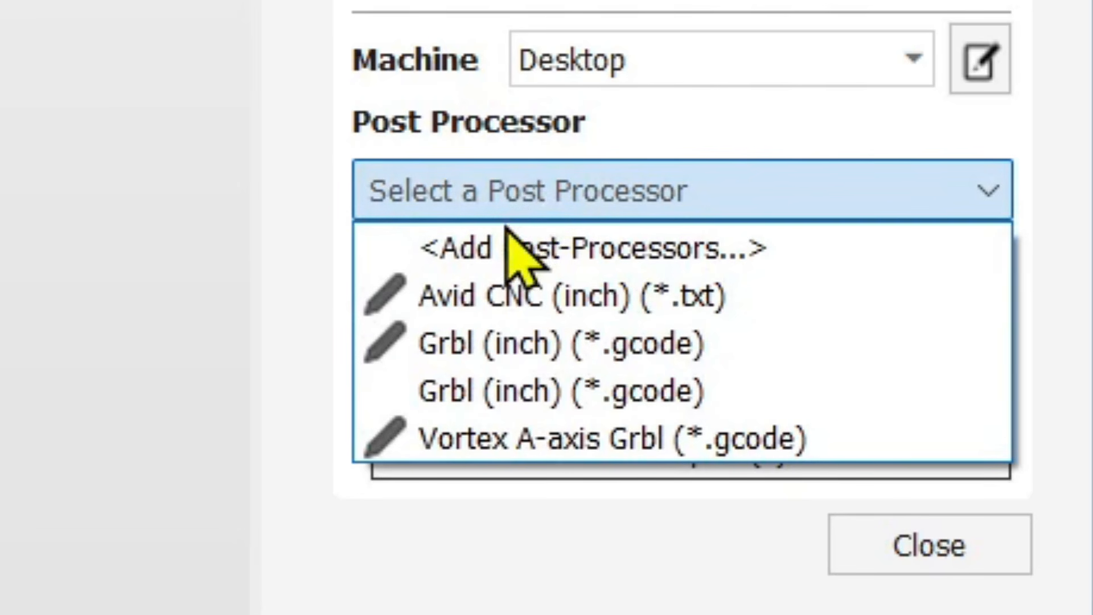
pyautogui.click(483, 401)
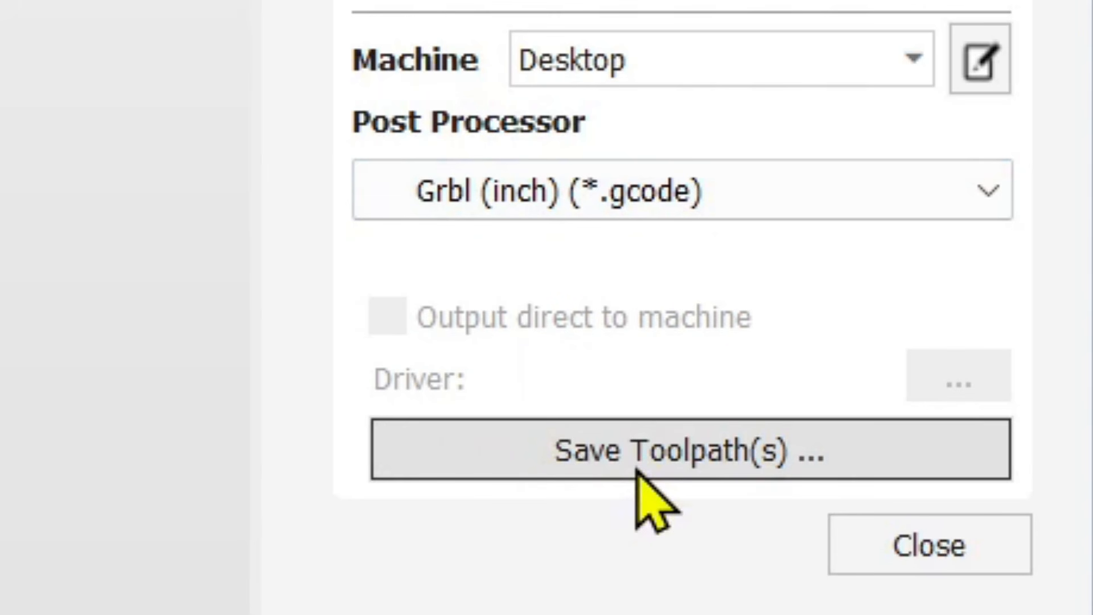
pyautogui.click(643, 450)
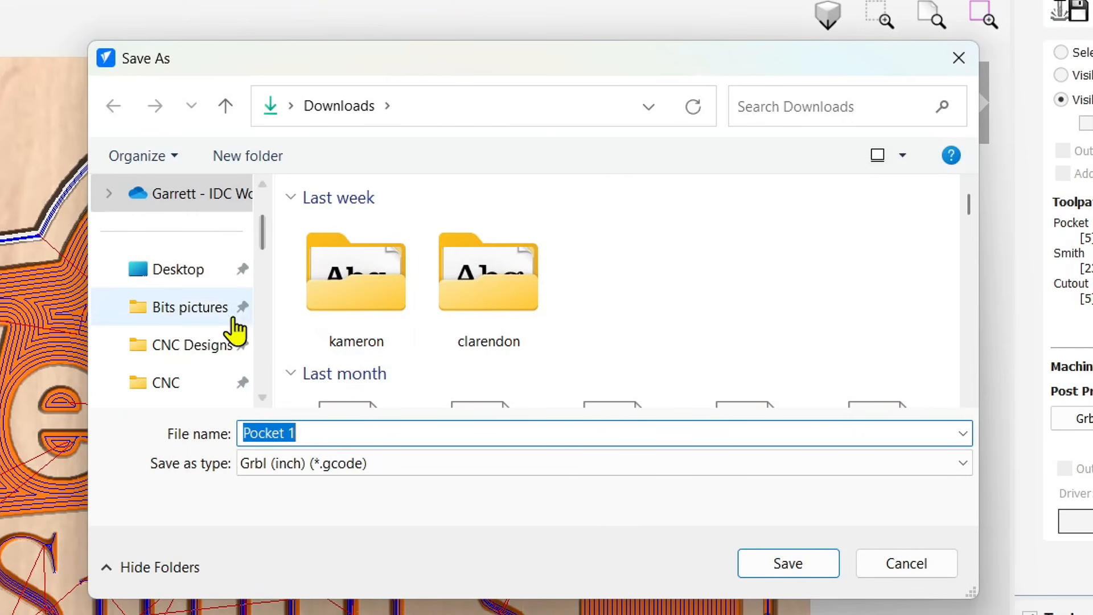
# Create a folder named G-code inside CNC Designs > Vectric 101 Training Video project and open it as the save location
pyautogui.click(182, 346)
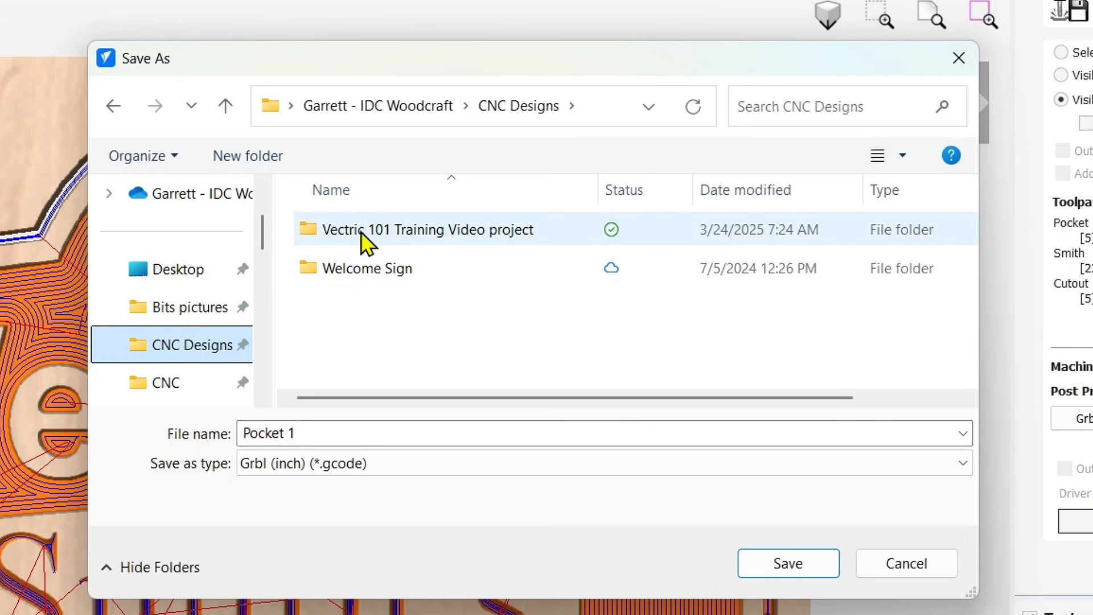
pyautogui.doubleClick(397, 230)
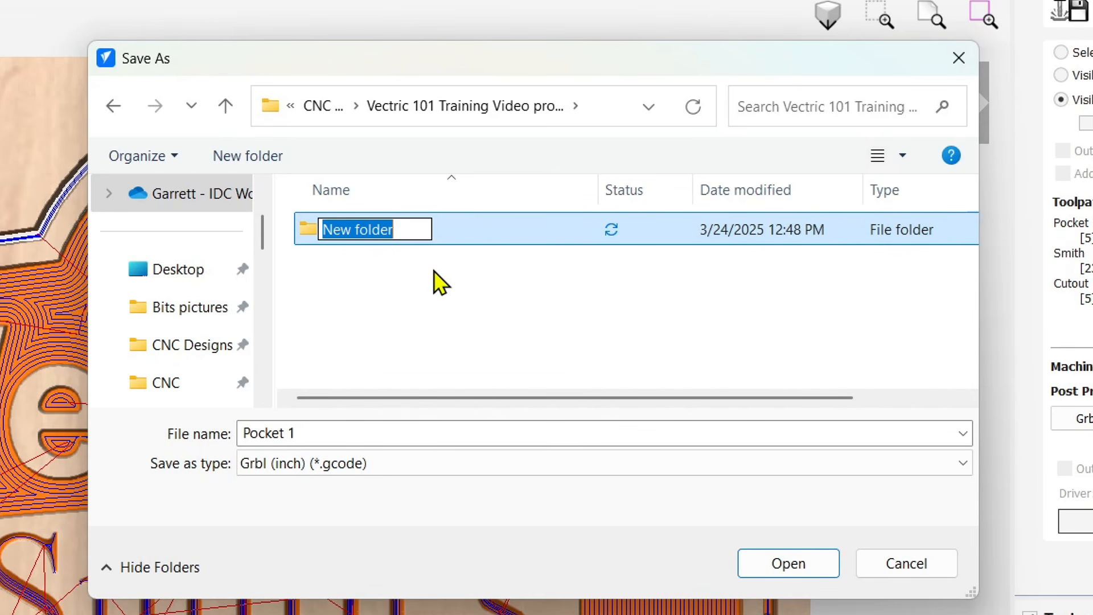
pyautogui.write('G-code')
pyautogui.press('Return')
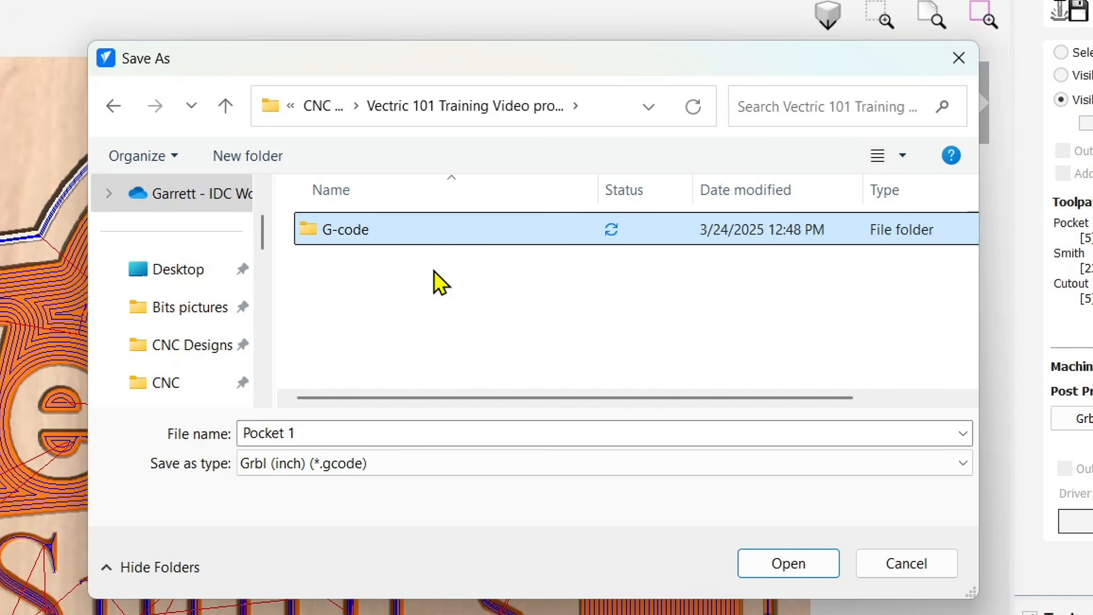
pyautogui.press('Return')
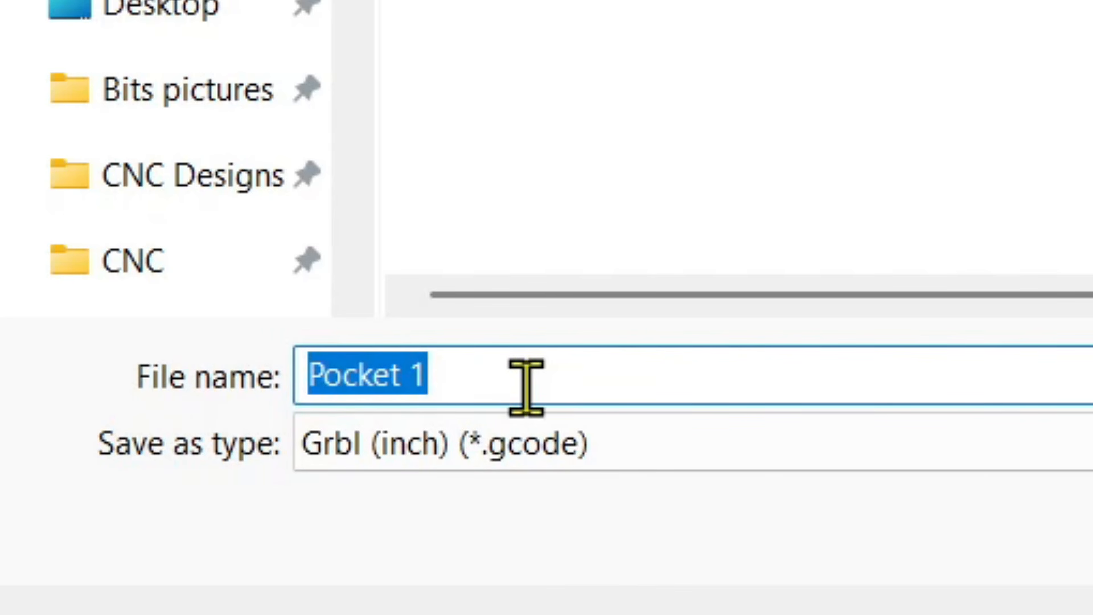
# Save the toolpaths in the G-code folder under the file name Welcome Sign Personalized
pyautogui.write('Welco')
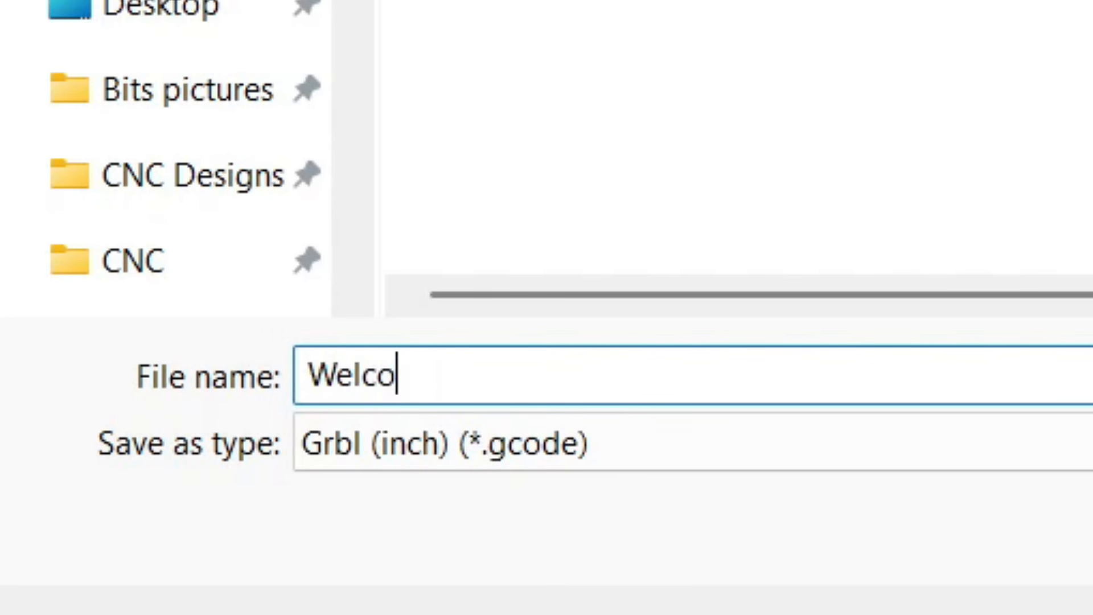
pyautogui.write('me Sign')
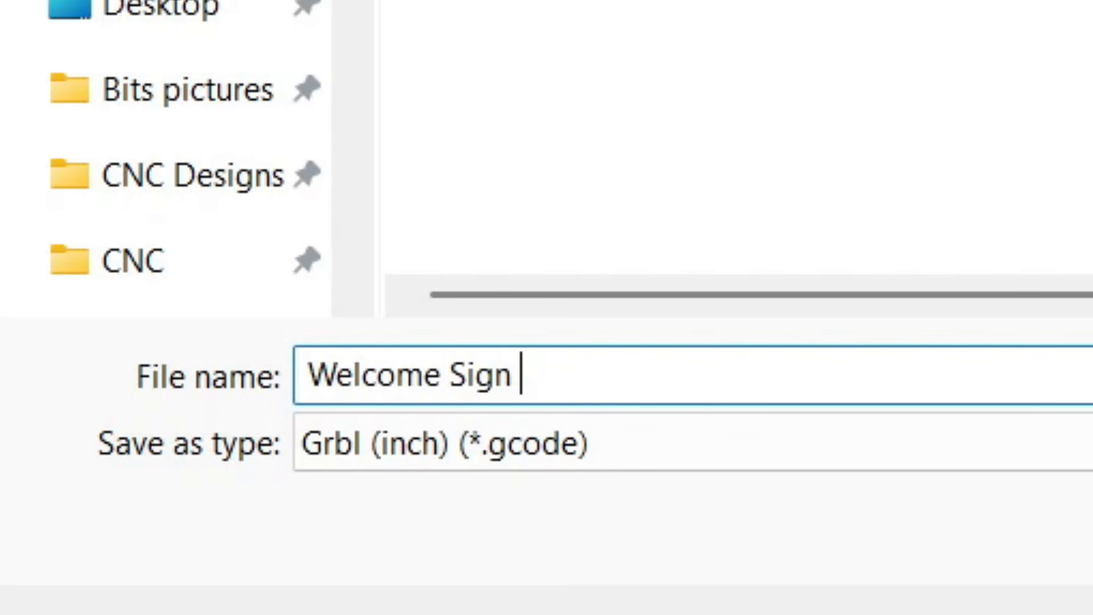
pyautogui.write(' Perso')
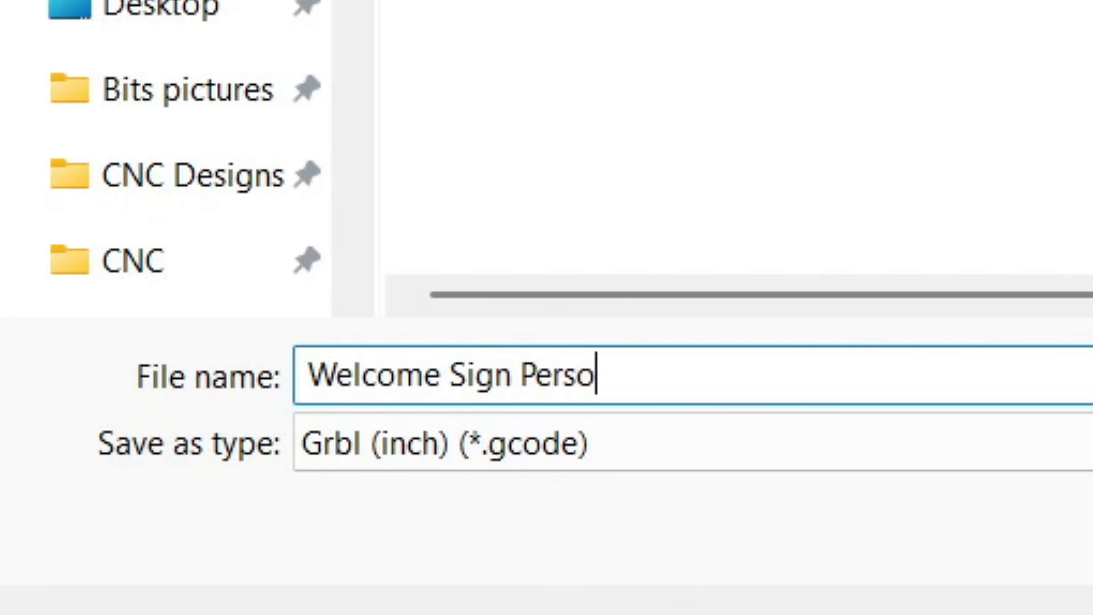
pyautogui.write('nalized')
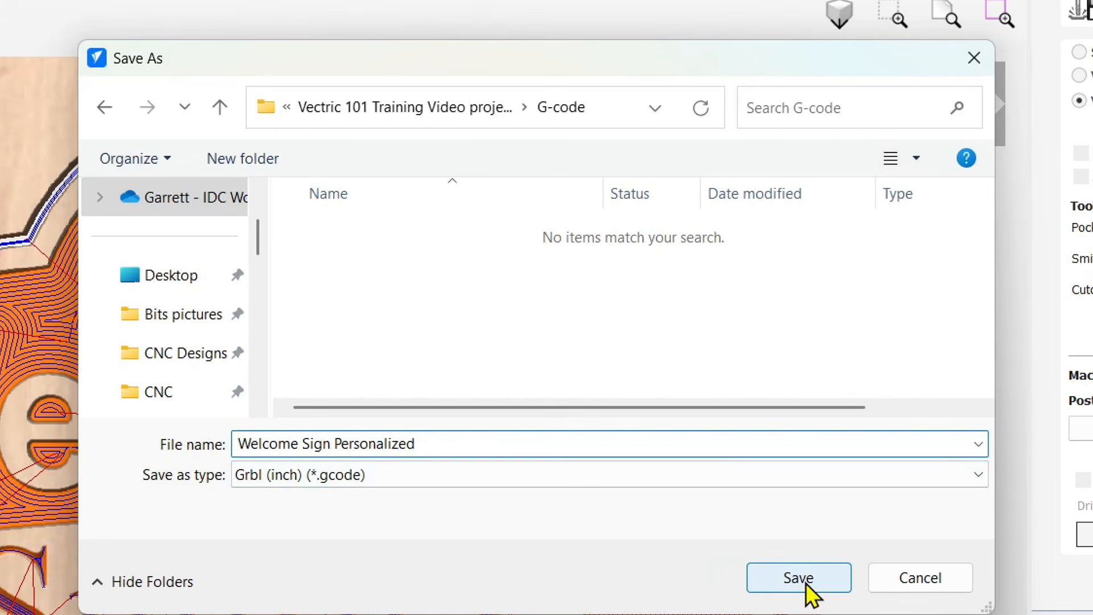
pyautogui.click(799, 578)
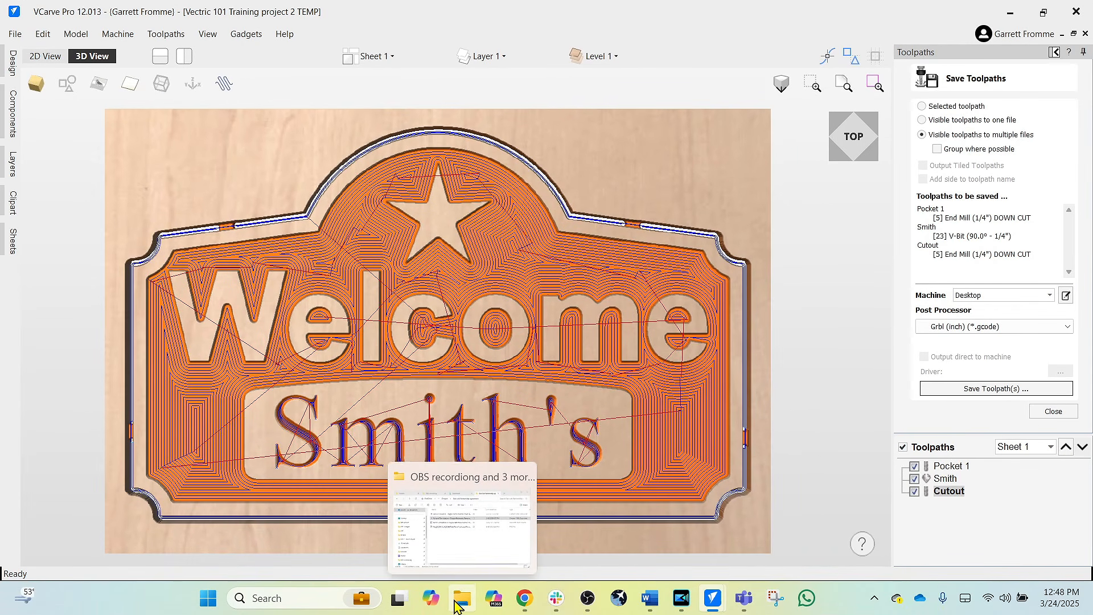
# Switch to File Explorer, open CNC Designs > Vectric 101 Training Video project > G-code, and widen the Name column to check the saved toolpath files
pyautogui.click(460, 598)
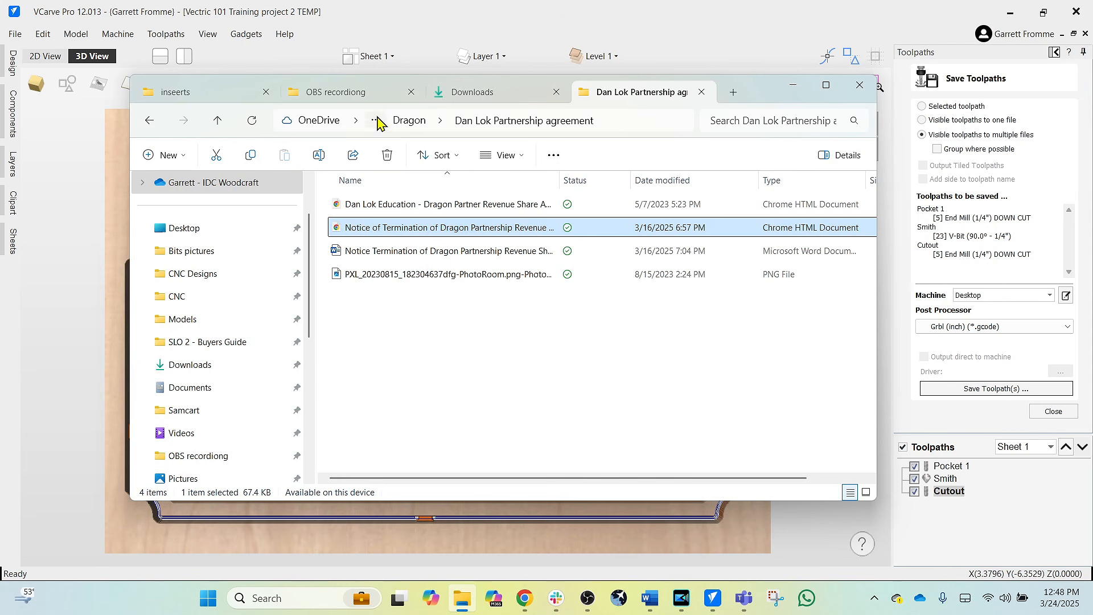
pyautogui.click(463, 93)
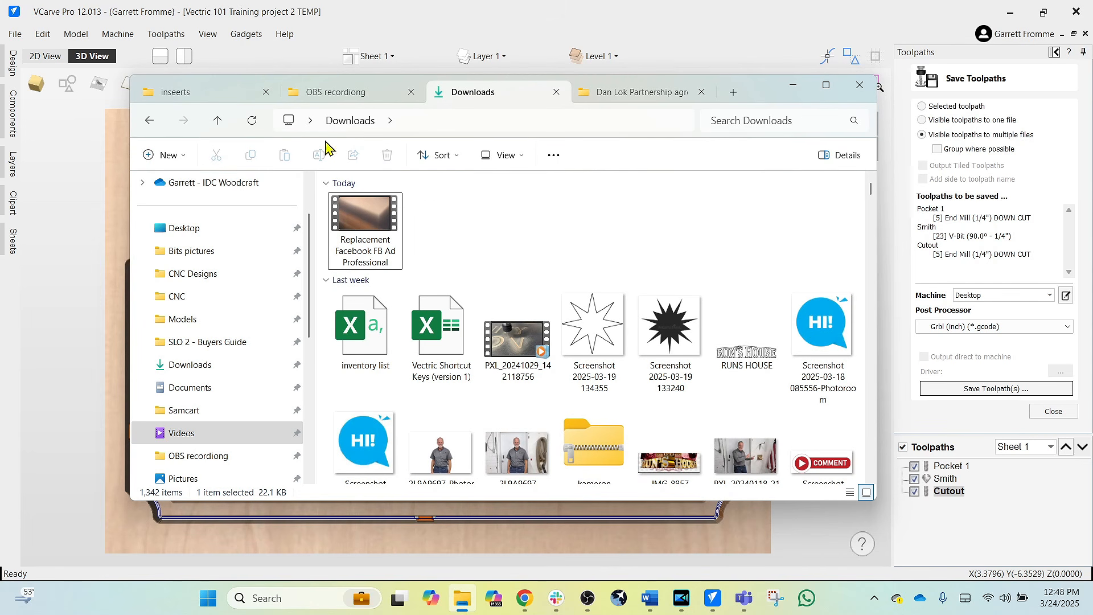
pyautogui.click(176, 274)
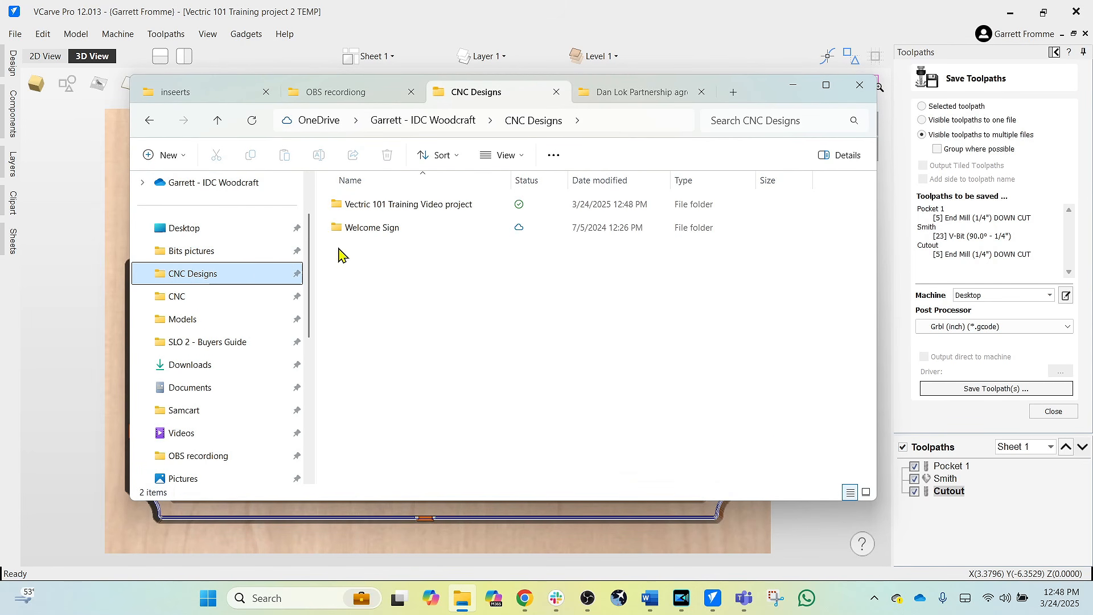
pyautogui.click(394, 205)
pyautogui.doubleClick(434, 215)
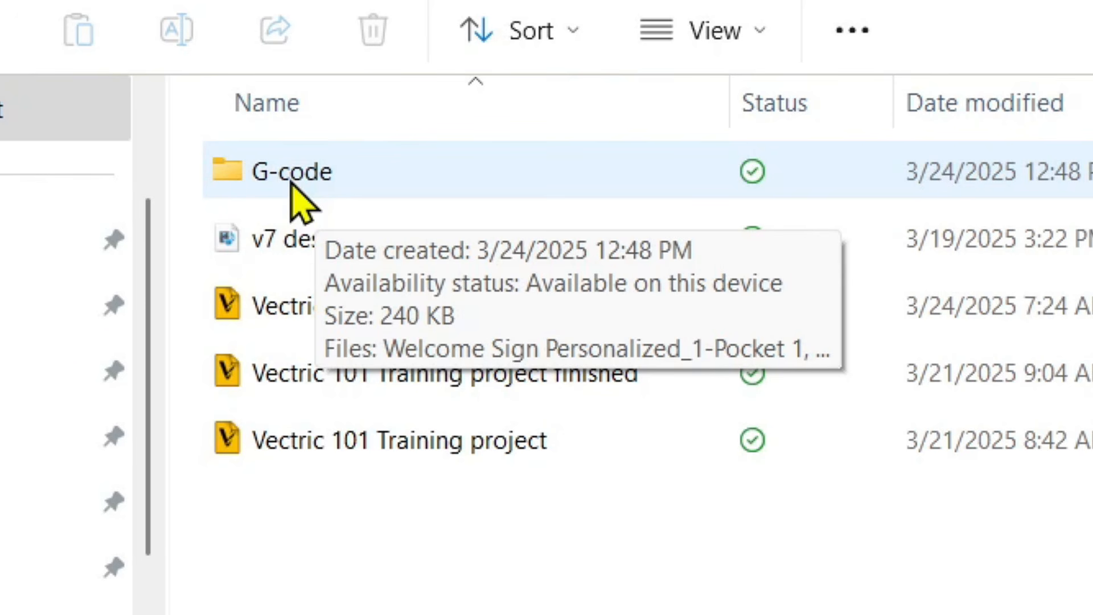
pyautogui.click(291, 181)
pyautogui.doubleClick(291, 181)
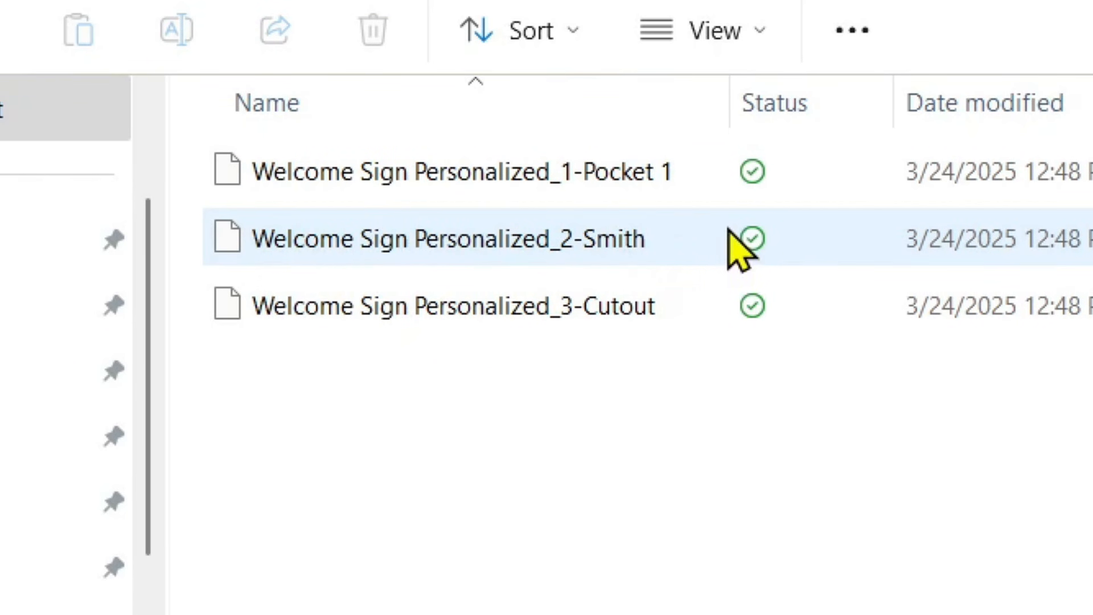
pyautogui.moveTo(736, 108); pyautogui.dragTo(788, 139)
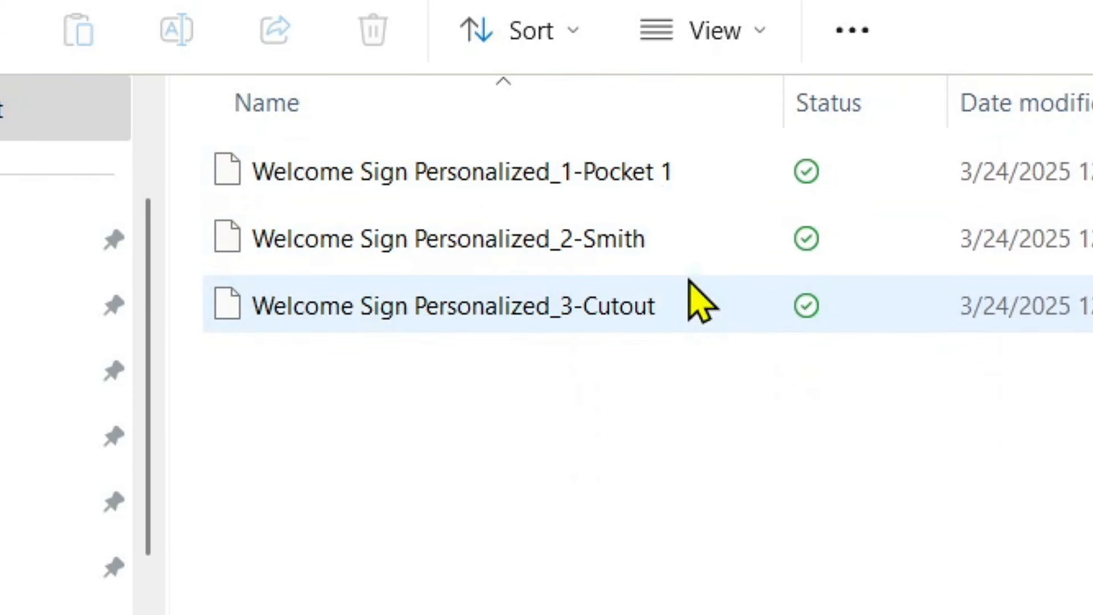
pyautogui.moveTo(688, 279)
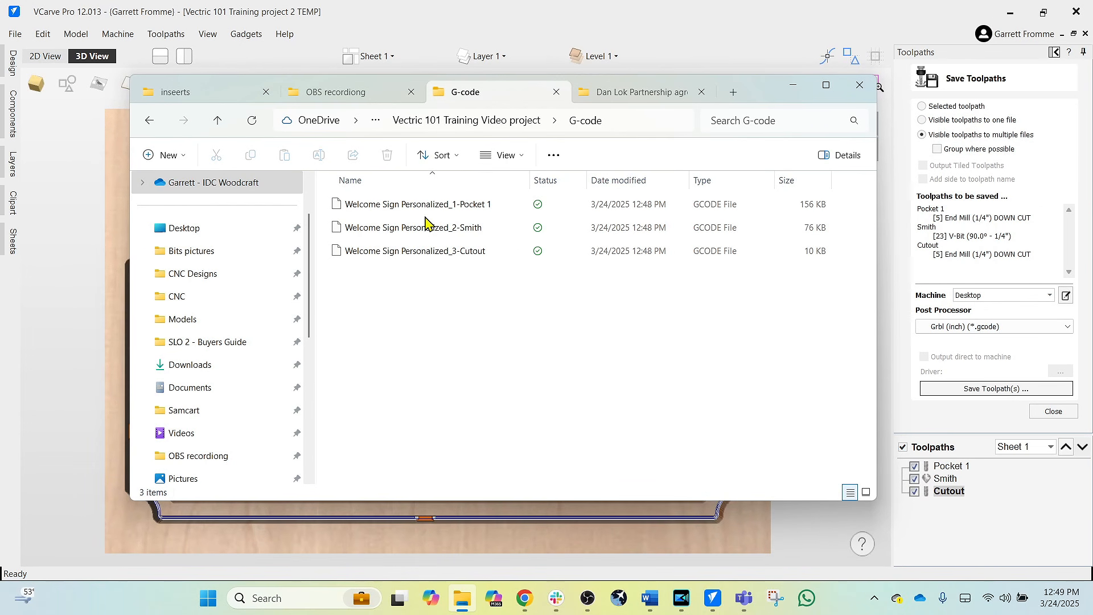
# Open the Welcome Sign Personalized_1-Pocket 1 file in Notepad, review its enlarged G-code lines, then close the file and the folder window
pyautogui.doubleClick(368, 206)
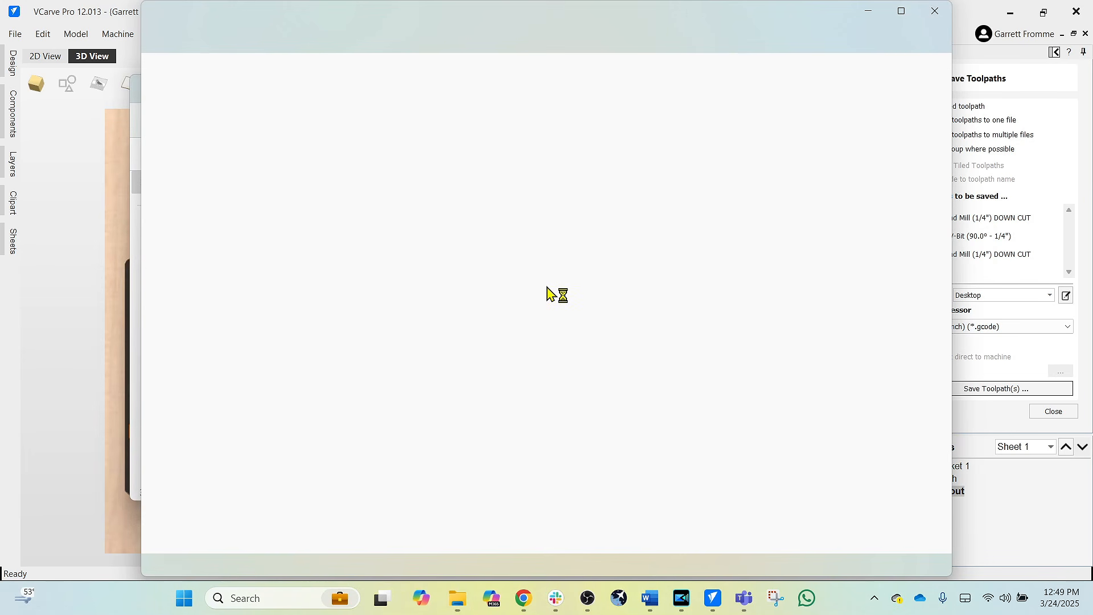
pyautogui.keyDown('ctrl'); pyautogui.scroll(10, 384, 294); pyautogui.keyUp('ctrl')
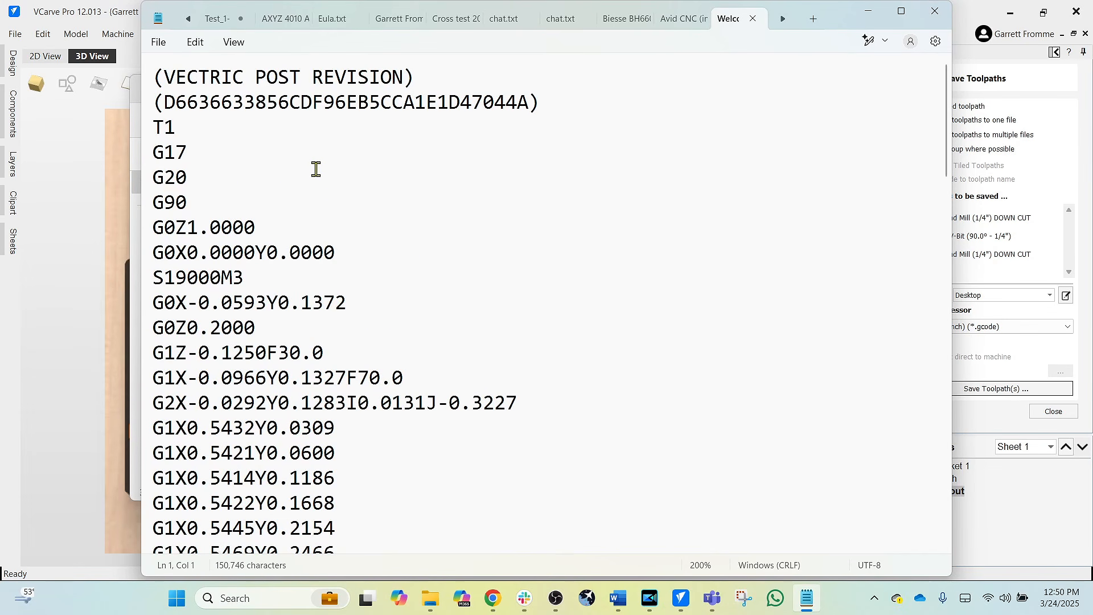
pyautogui.scroll(-10, 282, 192)
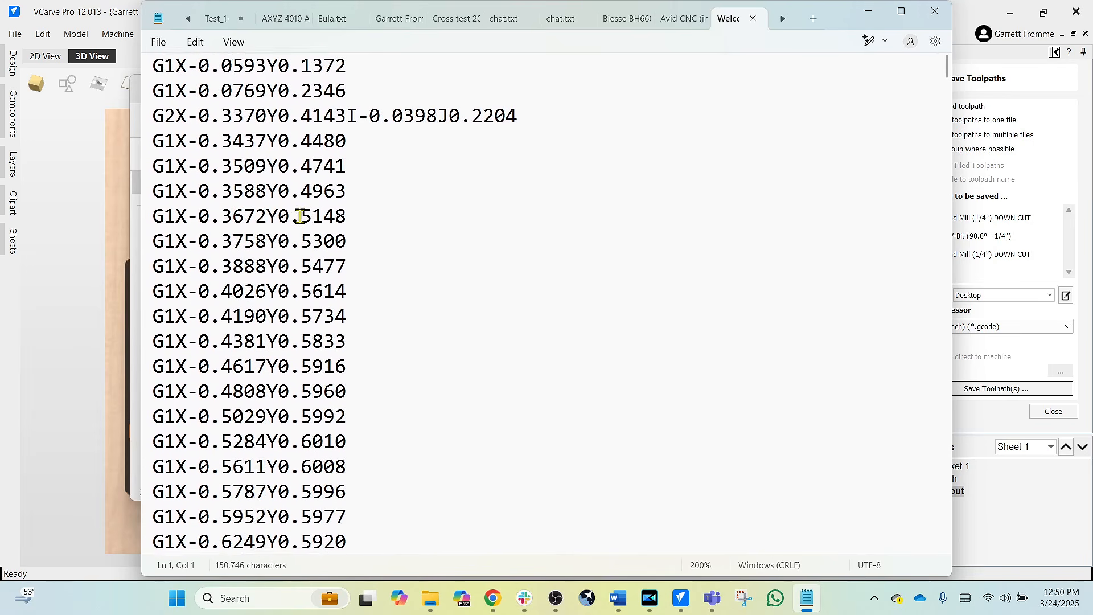
pyautogui.scroll(-13, 300, 217)
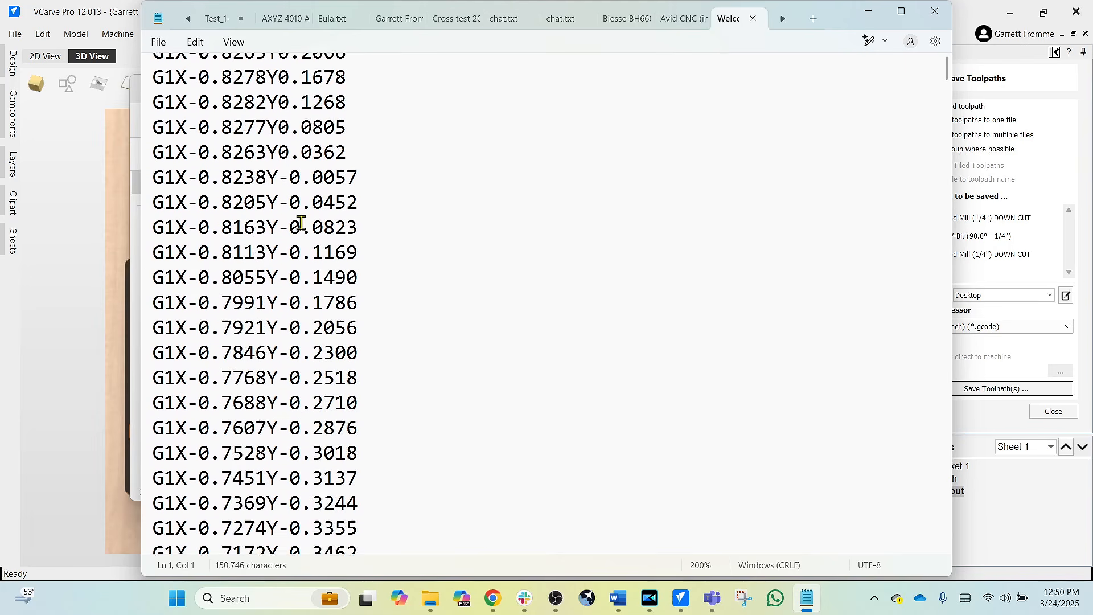
pyautogui.scroll(-4, 300, 222)
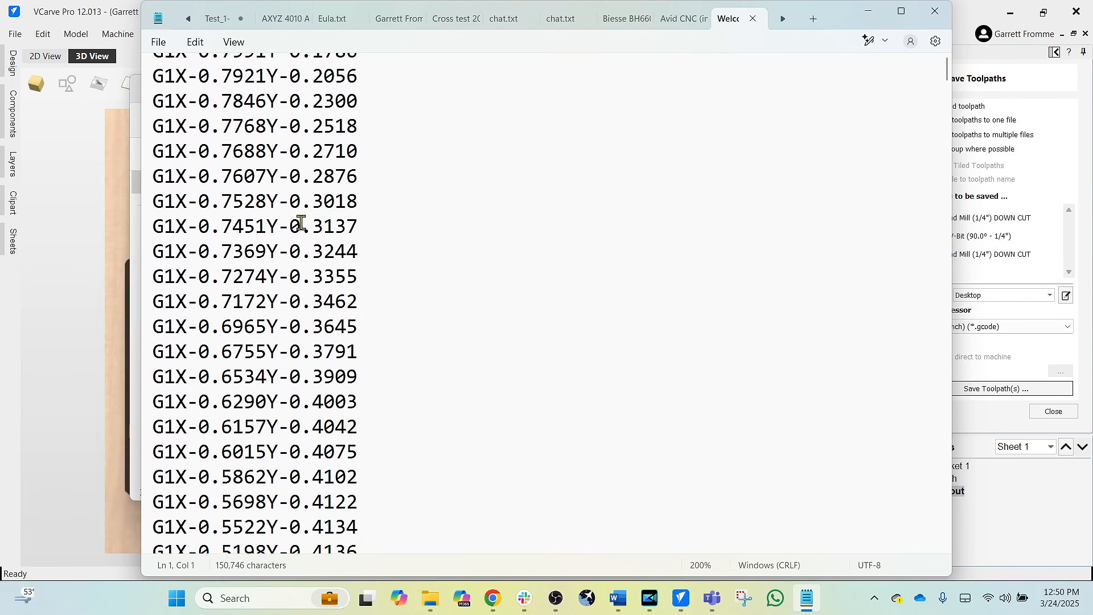
pyautogui.scroll(20, 293, 213)
pyautogui.scroll(6, 292, 207)
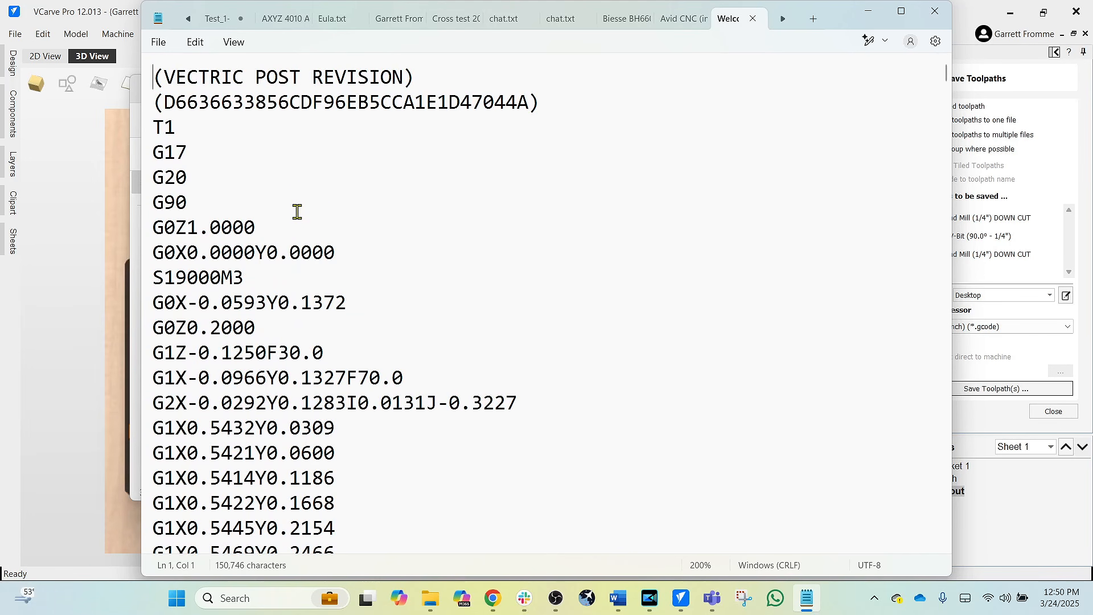
pyautogui.click(934, 13)
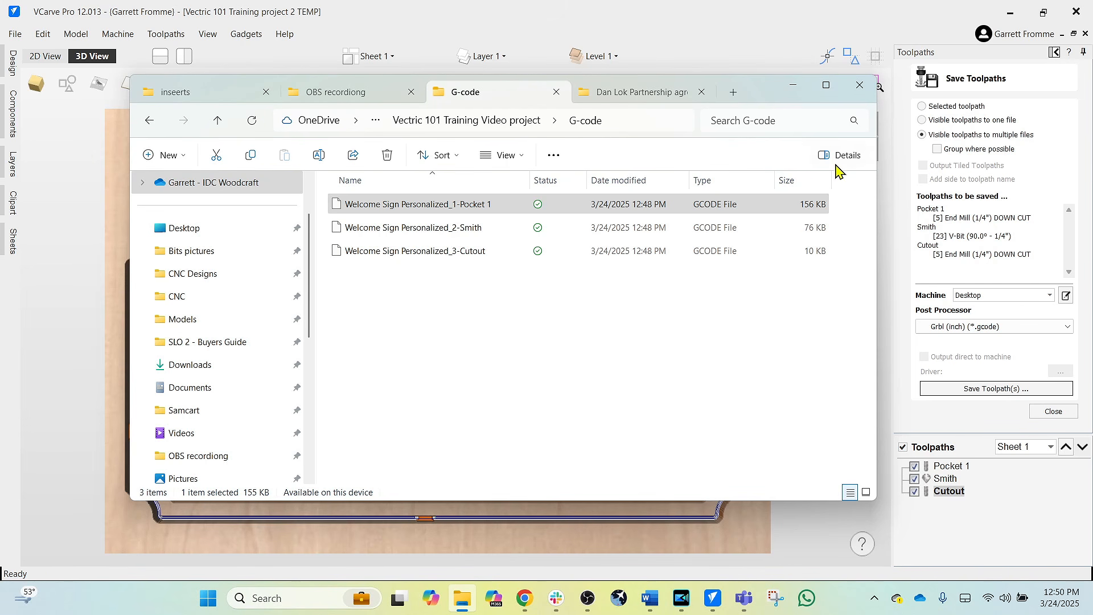
pyautogui.click(858, 92)
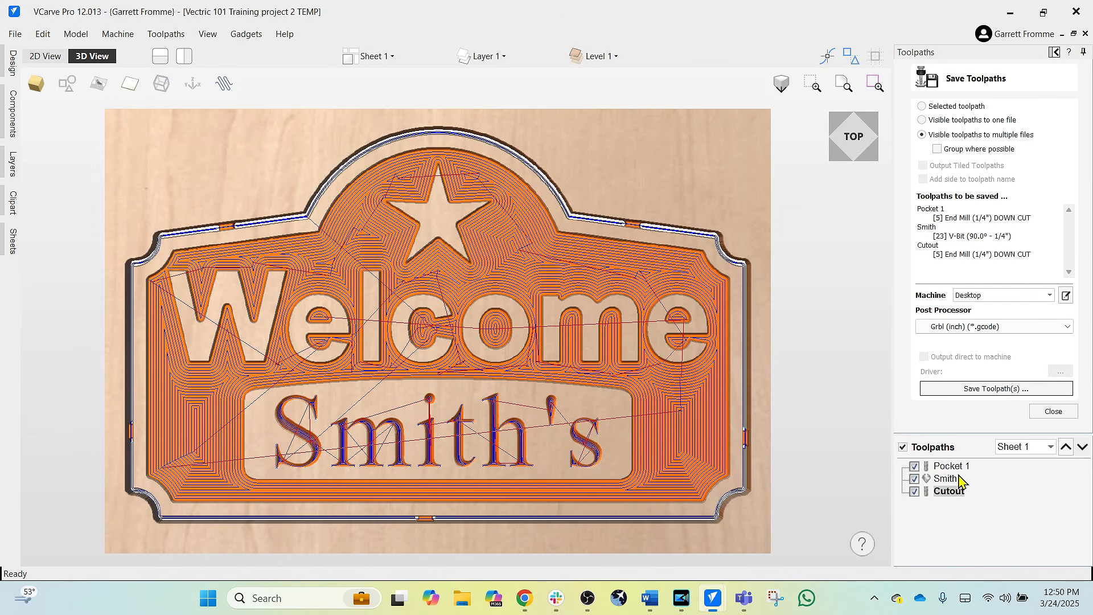